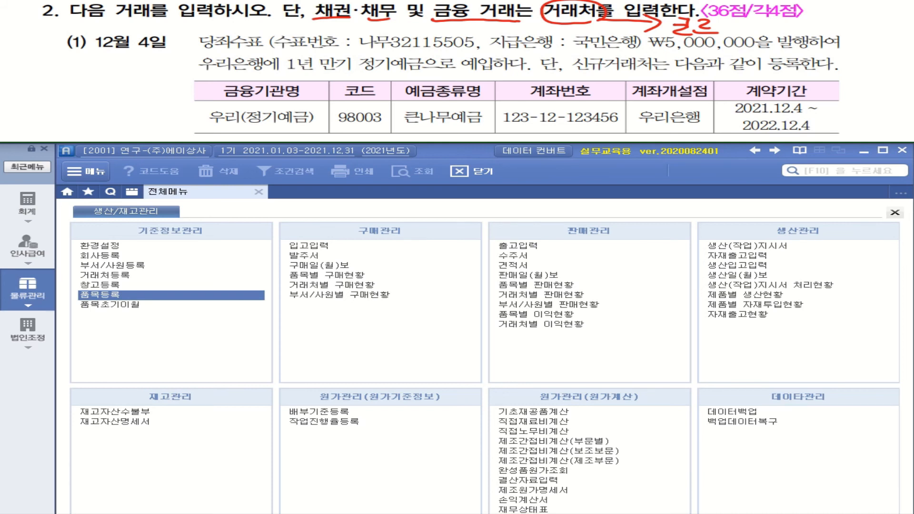
{"action": "left_click_drag", "start_coordinate": [774, 51], "coordinate": [847, 49]}
{"action": "mouse_move", "coordinate": [295, 69]}
{"action": "left_mouse_down"}
{"action": "mouse_move", "coordinate": [314, 56]}
{"action": "mouse_move", "coordinate": [423, 71]}
{"action": "left_mouse_up"}
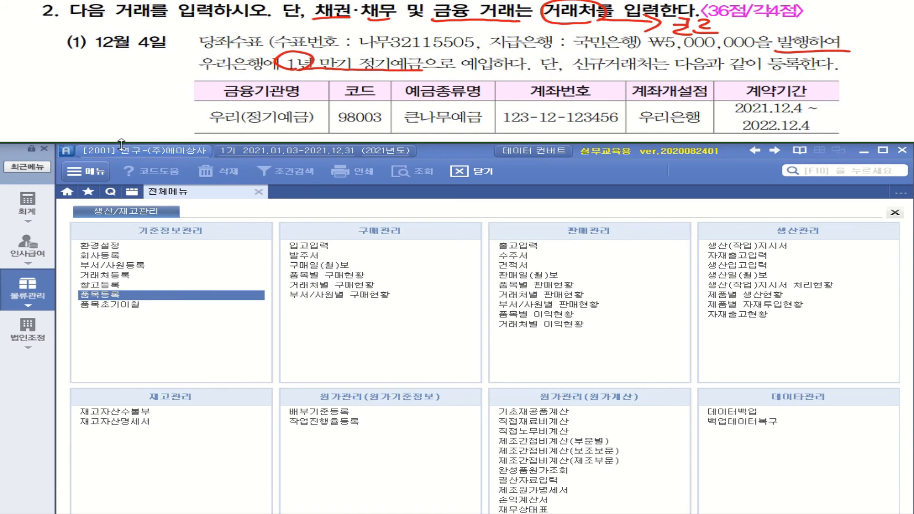
- Open general voucher entry (일반전표입력) in the accounting module and set the voucher date to December 4
{"action": "left_click", "coordinate": [34, 213]}
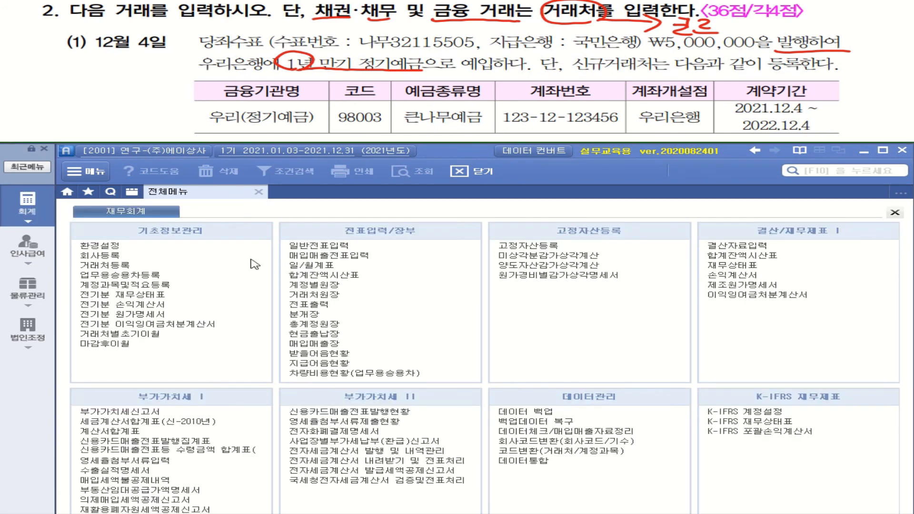
{"action": "left_click", "coordinate": [326, 247]}
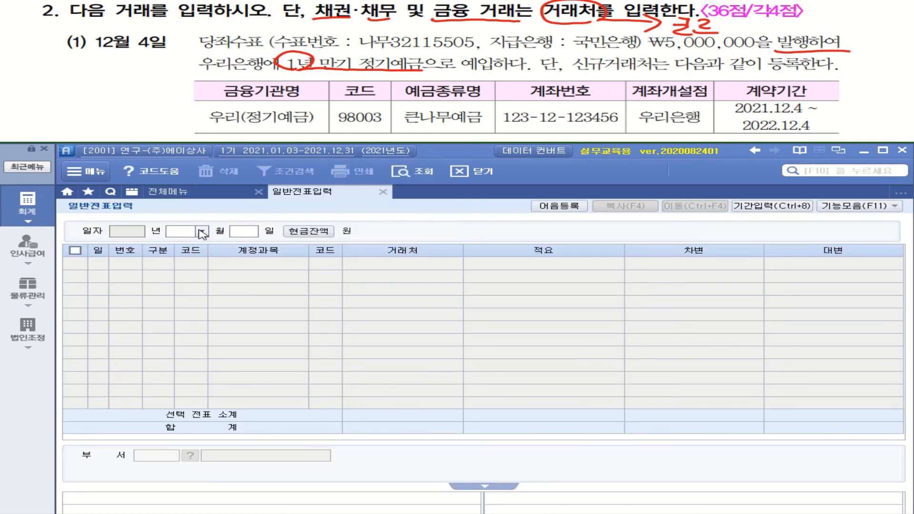
{"action": "left_click", "coordinate": [202, 232]}
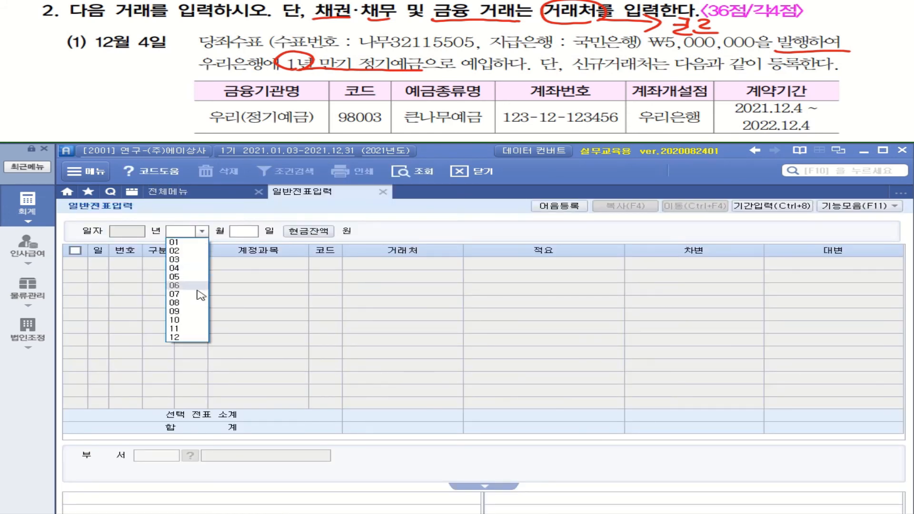
{"action": "left_click", "coordinate": [197, 343]}
{"action": "type", "text": "04"}
{"action": "key", "text": "Return"}
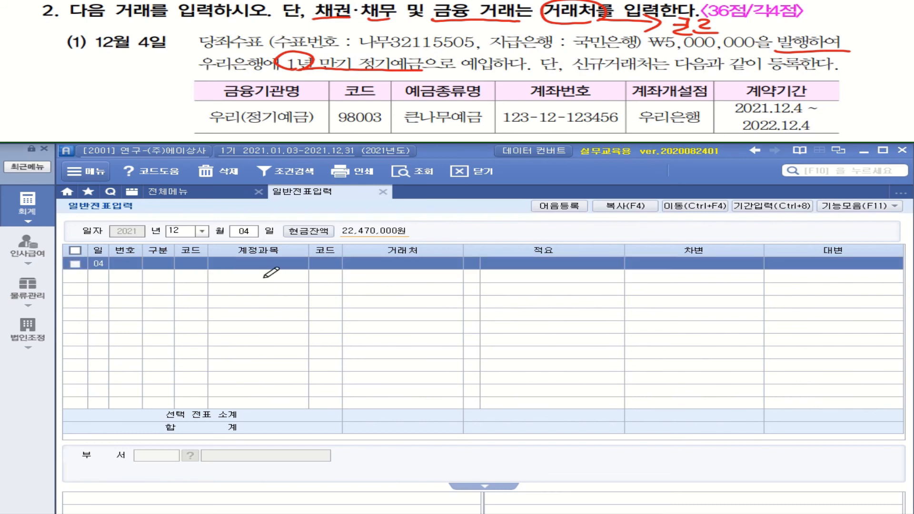
{"action": "mouse_move", "coordinate": [22, 73]}
{"action": "left_mouse_down"}
{"action": "mouse_move", "coordinate": [37, 77]}
{"action": "mouse_move", "coordinate": [38, 61]}
{"action": "mouse_move", "coordinate": [17, 72]}
{"action": "left_mouse_up"}
{"action": "mouse_move", "coordinate": [23, 68]}
{"action": "left_mouse_down"}
{"action": "mouse_move", "coordinate": [53, 77]}
{"action": "mouse_move", "coordinate": [132, 62]}
{"action": "left_mouse_up"}
{"action": "mouse_move", "coordinate": [115, 68]}
{"action": "left_mouse_down"}
{"action": "mouse_move", "coordinate": [139, 65]}
{"action": "mouse_move", "coordinate": [132, 74]}
{"action": "left_mouse_up"}
{"action": "left_click_drag", "start_coordinate": [114, 82], "coordinate": [61, 116]}
{"action": "mouse_move", "coordinate": [52, 117]}
{"action": "left_mouse_down"}
{"action": "mouse_move", "coordinate": [71, 114]}
{"action": "mouse_move", "coordinate": [82, 125]}
{"action": "left_mouse_up"}
{"action": "left_click_drag", "start_coordinate": [55, 130], "coordinate": [67, 133]}
{"action": "left_click_drag", "start_coordinate": [78, 111], "coordinate": [104, 130]}
{"action": "left_click_drag", "start_coordinate": [101, 123], "coordinate": [125, 109]}
{"action": "mouse_move", "coordinate": [124, 109]}
{"action": "left_mouse_down"}
{"action": "mouse_move", "coordinate": [134, 115]}
{"action": "mouse_move", "coordinate": [131, 106]}
{"action": "left_mouse_up"}
{"action": "mouse_move", "coordinate": [129, 114]}
{"action": "left_mouse_down"}
{"action": "mouse_move", "coordinate": [144, 113]}
{"action": "mouse_move", "coordinate": [141, 120]}
{"action": "left_mouse_up"}
{"action": "mouse_move", "coordinate": [144, 105]}
{"action": "left_mouse_down"}
{"action": "mouse_move", "coordinate": [148, 120]}
{"action": "mouse_move", "coordinate": [168, 99]}
{"action": "left_mouse_up"}
{"action": "mouse_move", "coordinate": [145, 116]}
{"action": "left_mouse_down"}
{"action": "mouse_move", "coordinate": [175, 112]}
{"action": "mouse_move", "coordinate": [165, 122]}
{"action": "left_mouse_up"}
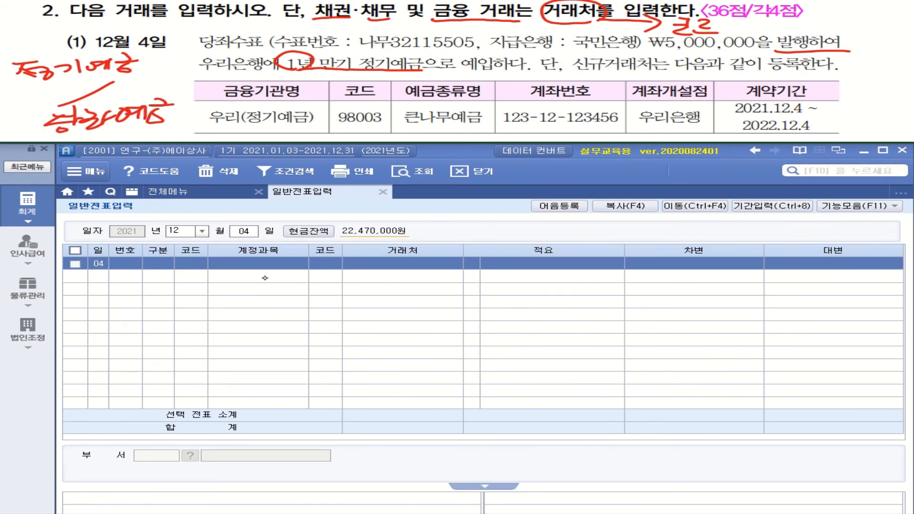
{"action": "left_click_drag", "start_coordinate": [41, 85], "coordinate": [139, 72]}
{"action": "mouse_move", "coordinate": [145, 59]}
{"action": "left_mouse_down"}
{"action": "mouse_move", "coordinate": [145, 70]}
{"action": "mouse_move", "coordinate": [183, 69]}
{"action": "mouse_move", "coordinate": [208, 59]}
{"action": "mouse_move", "coordinate": [165, 66]}
{"action": "mouse_move", "coordinate": [151, 82]}
{"action": "left_mouse_up"}
{"action": "left_click_drag", "start_coordinate": [160, 72], "coordinate": [170, 70]}
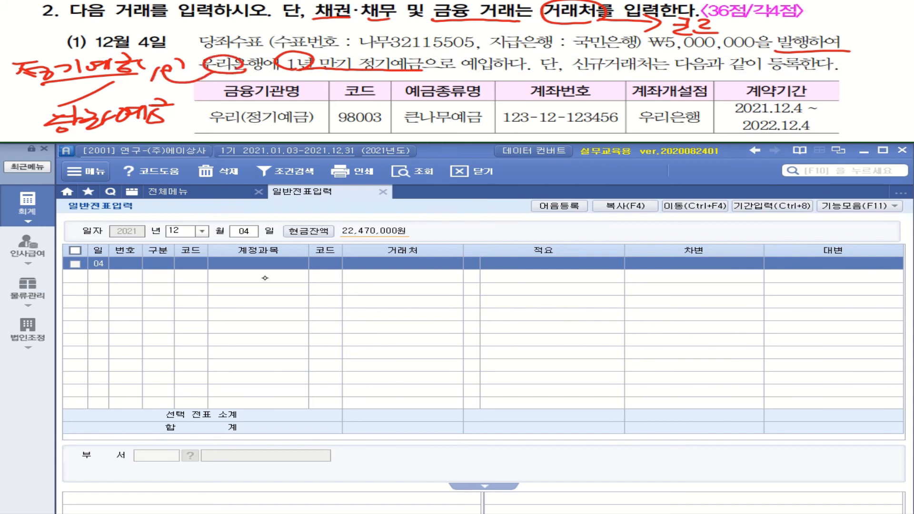
{"action": "left_click_drag", "start_coordinate": [177, 110], "coordinate": [175, 132]}
{"action": "mouse_move", "coordinate": [617, 55]}
{"action": "left_mouse_down"}
{"action": "mouse_move", "coordinate": [602, 32]}
{"action": "mouse_move", "coordinate": [571, 49]}
{"action": "mouse_move", "coordinate": [305, 71]}
{"action": "mouse_move", "coordinate": [197, 114]}
{"action": "mouse_move", "coordinate": [200, 129]}
{"action": "left_mouse_up"}
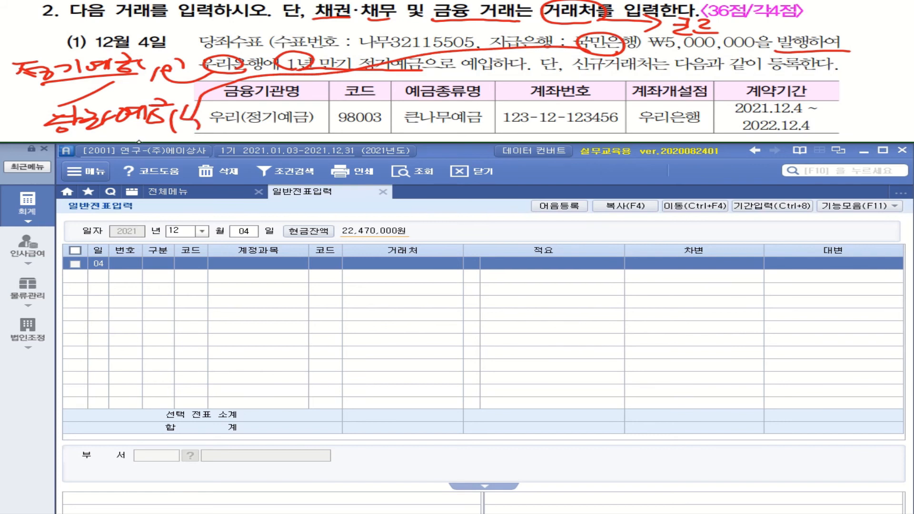
{"action": "left_click_drag", "start_coordinate": [212, 129], "coordinate": [315, 129]}
- Start a debit (차변) line on the December 4 voucher with account 104 정기예금
{"action": "left_click", "coordinate": [162, 264]}
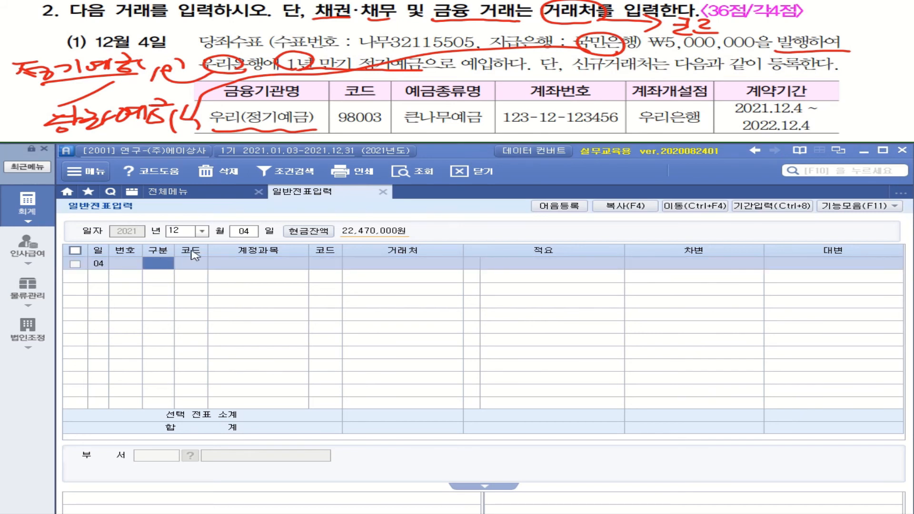
{"action": "type", "text": "3"}
{"action": "key", "text": "Return"}
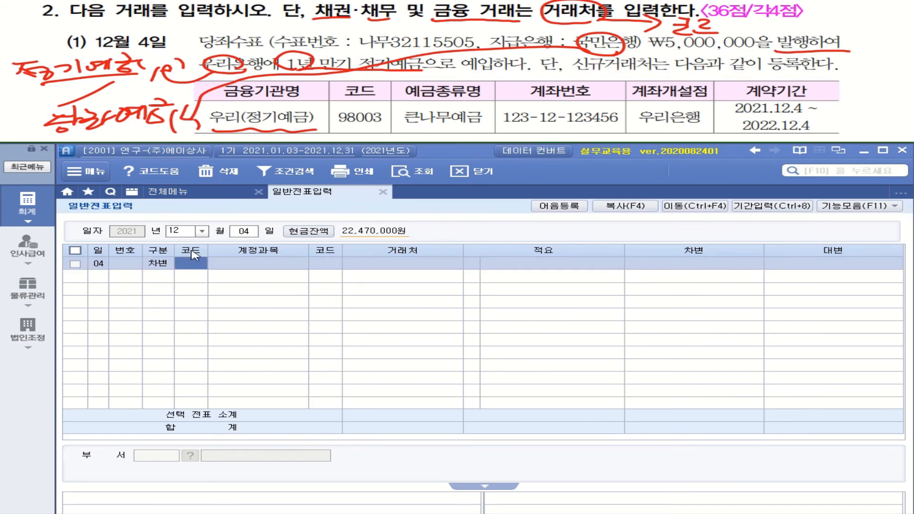
{"action": "type", "text": "정기"}
{"action": "key", "text": "Return"}
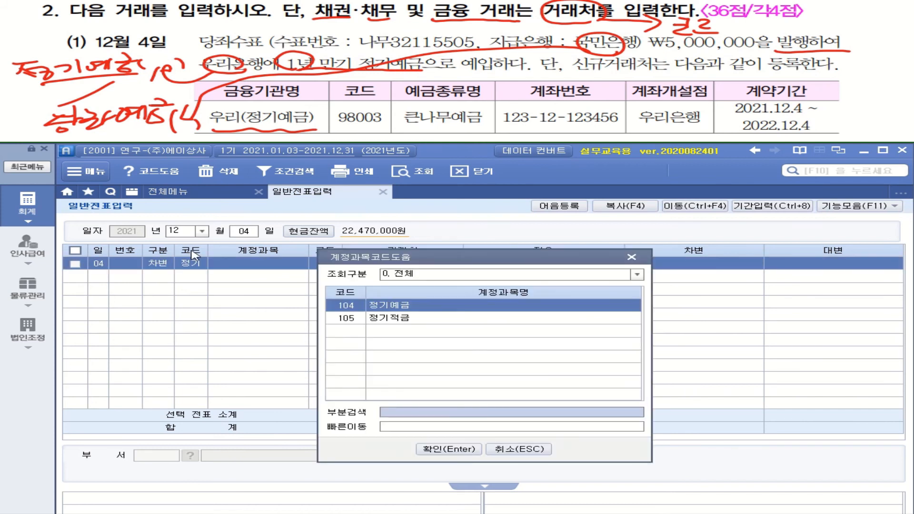
{"action": "key", "text": "Return"}
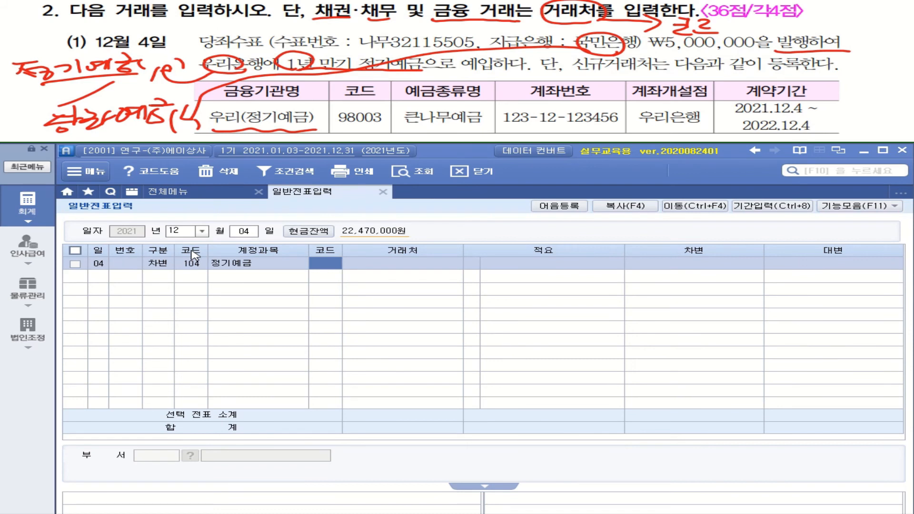
- Try 우리 as the 정기예금 line's counterparty and search the counterparty codes for 우리
{"action": "type", "text": "우리"}
{"action": "key", "text": "Return"}
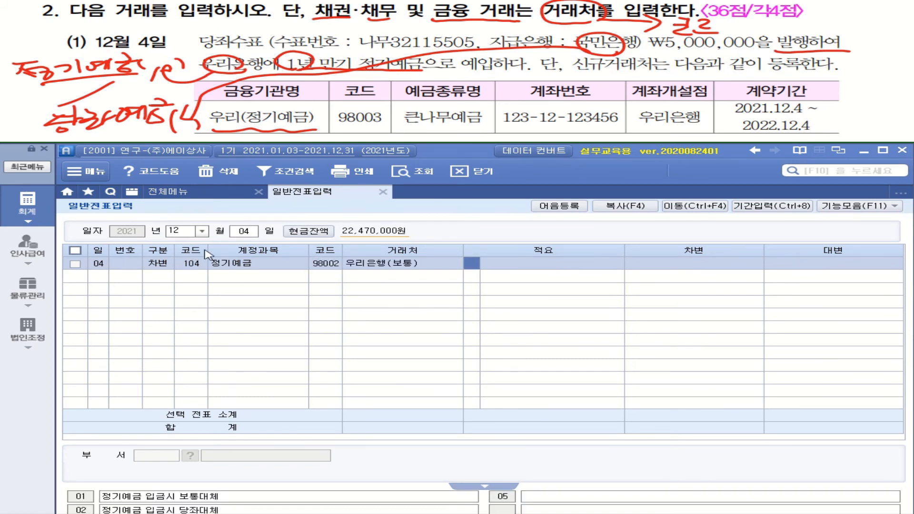
{"action": "left_click", "coordinate": [332, 270]}
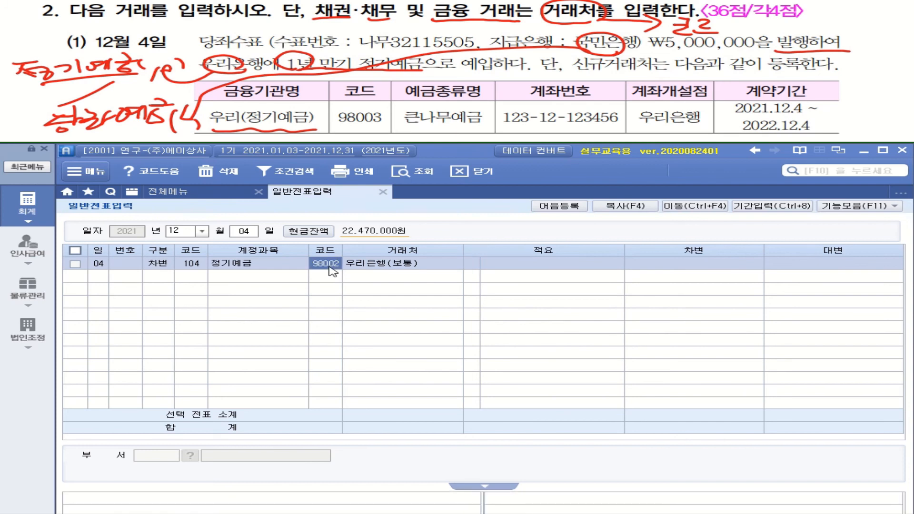
{"action": "key", "text": "F2"}
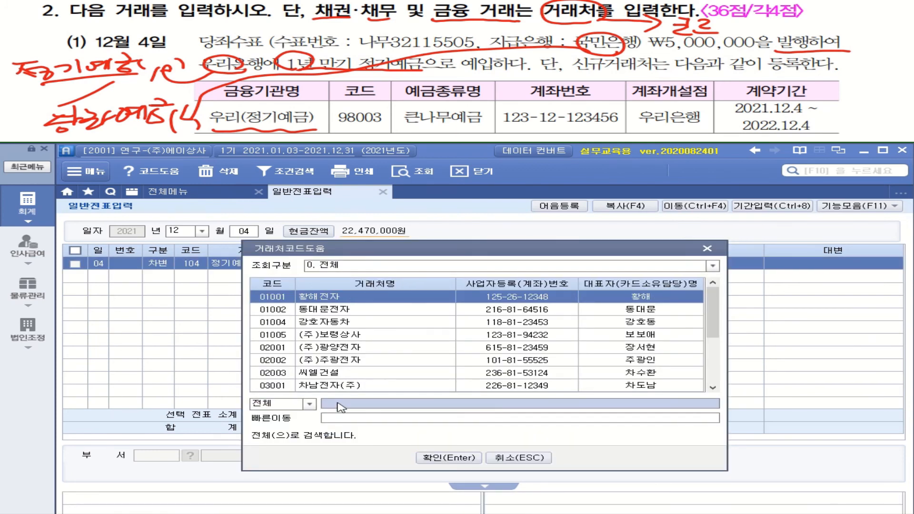
{"action": "type", "text": "우리"}
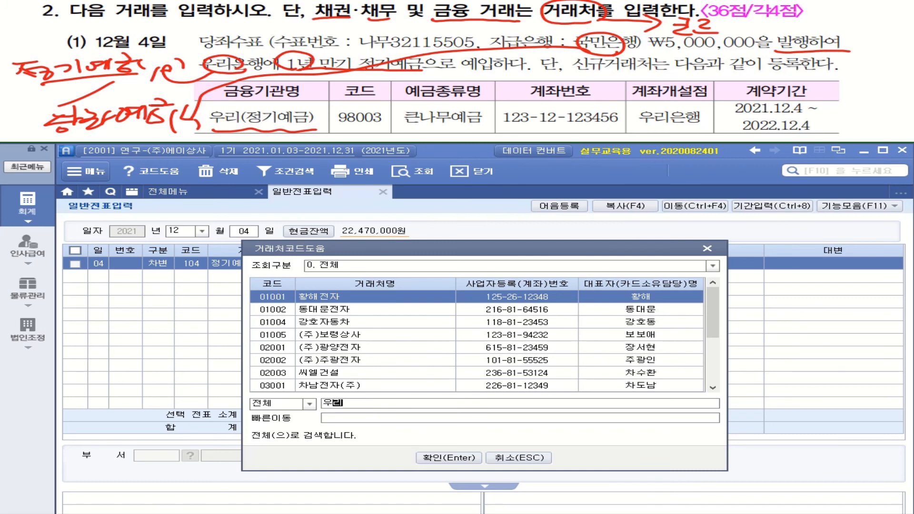
{"action": "key", "text": "Return"}
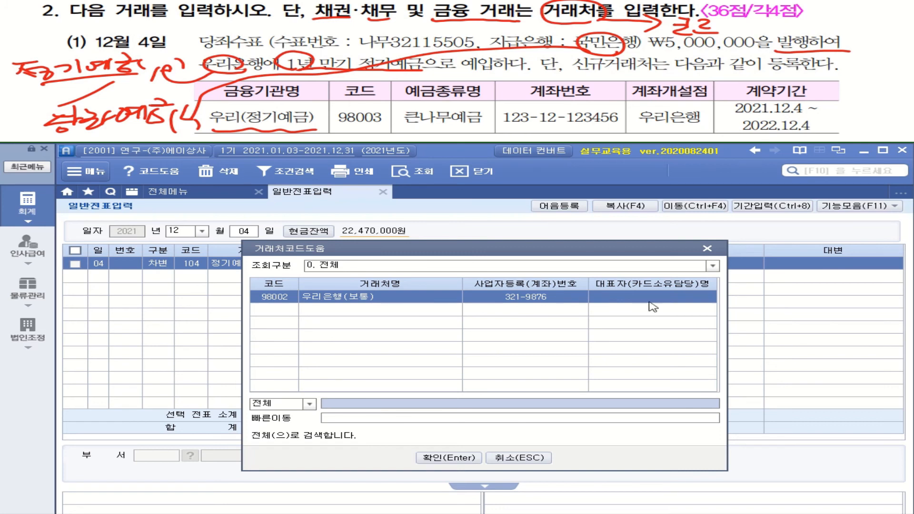
{"action": "left_click", "coordinate": [708, 248]}
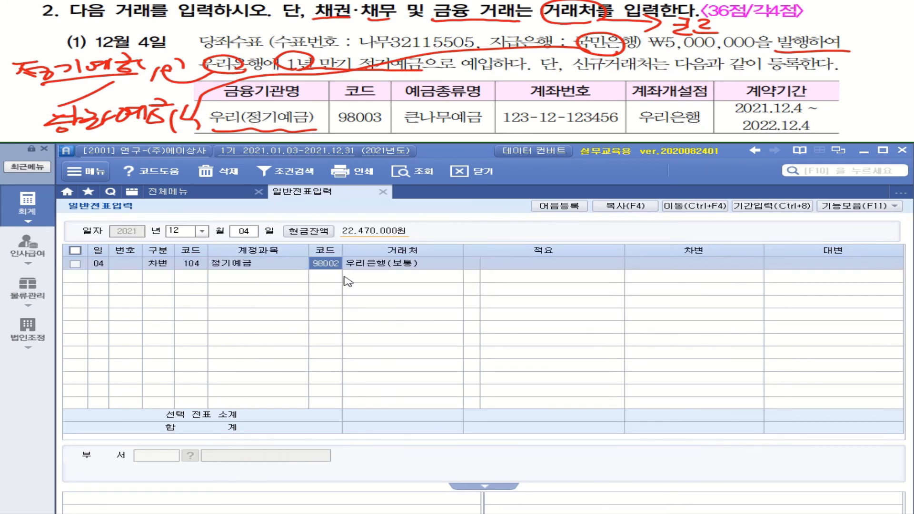
- Clear the counterparty code and the name 우리은행(보통) from the 정기예금 line
{"action": "key", "text": "BackSpace"}
{"action": "key", "text": "Return"}
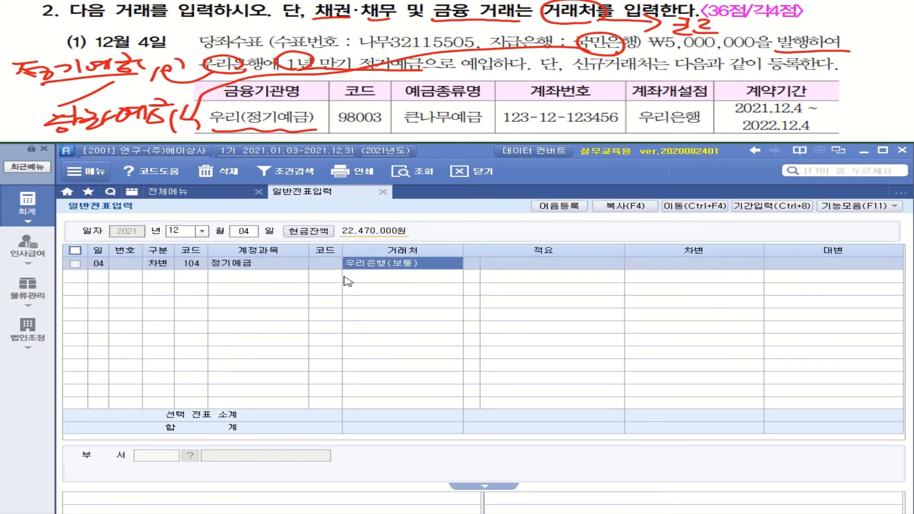
{"action": "key", "text": "BackSpace"}
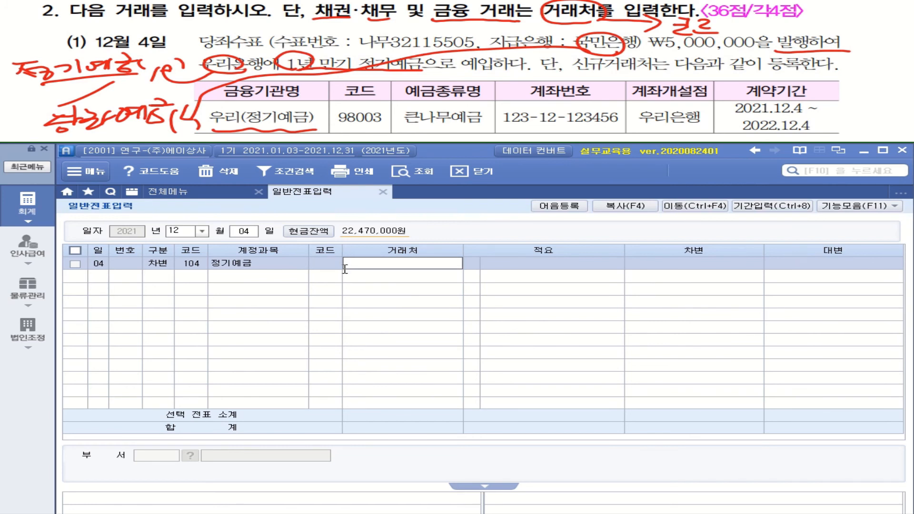
- Create a new counterparty from the 정기예금 line, named 우리(정기예금) with code 98003
{"action": "left_click", "coordinate": [331, 273]}
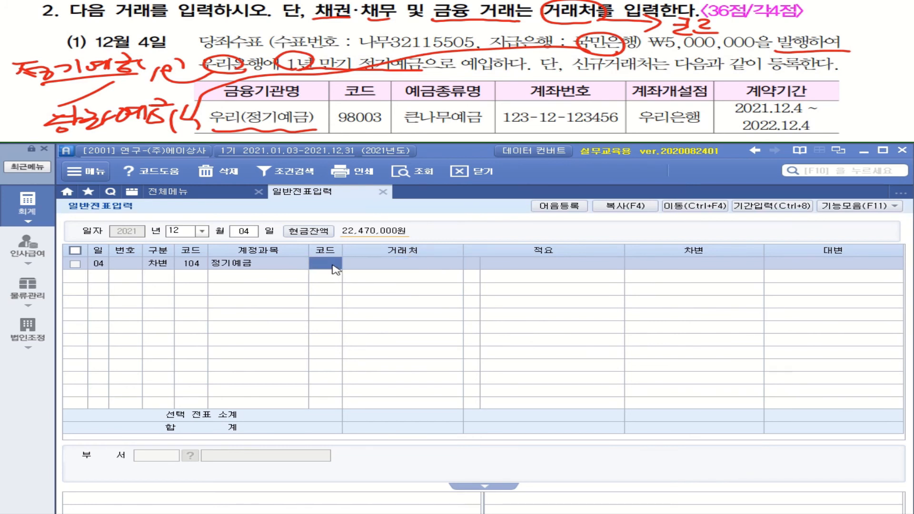
{"action": "key", "text": "plus"}
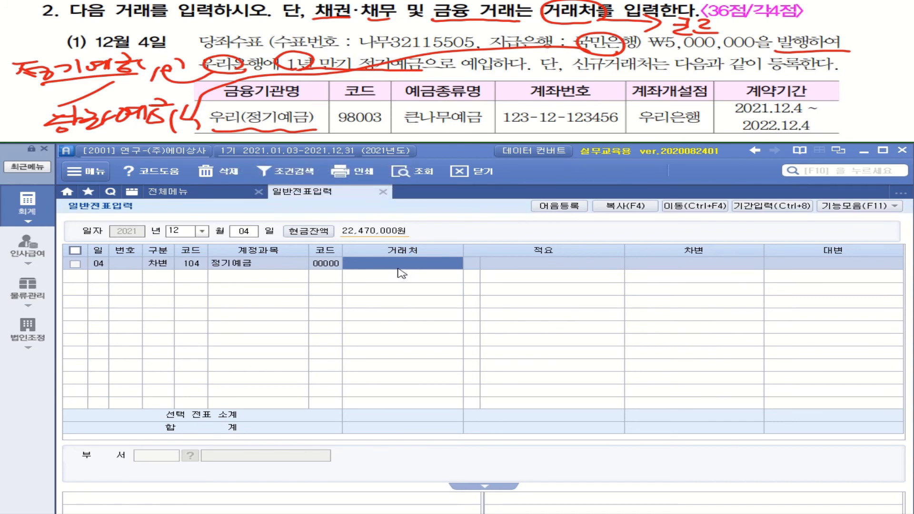
{"action": "type", "text": "우리"}
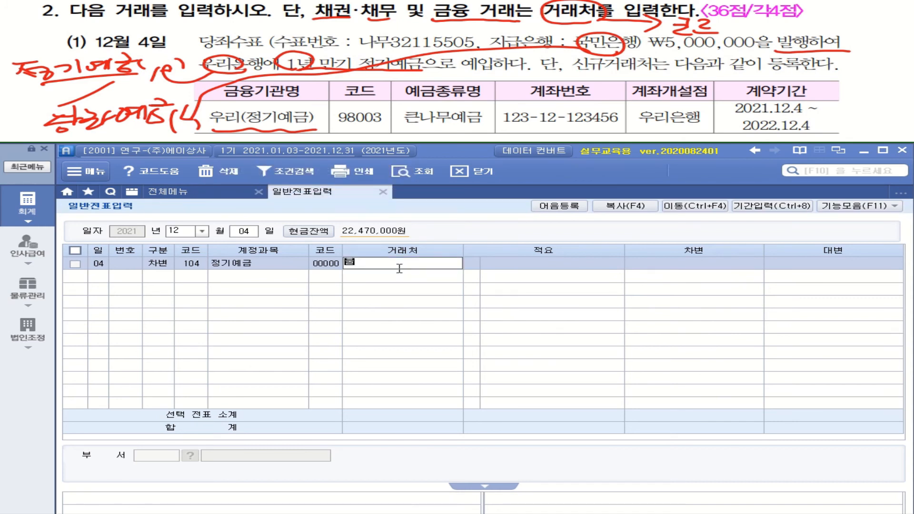
{"action": "type", "text": "(정기예금)"}
{"action": "key", "text": "Return"}
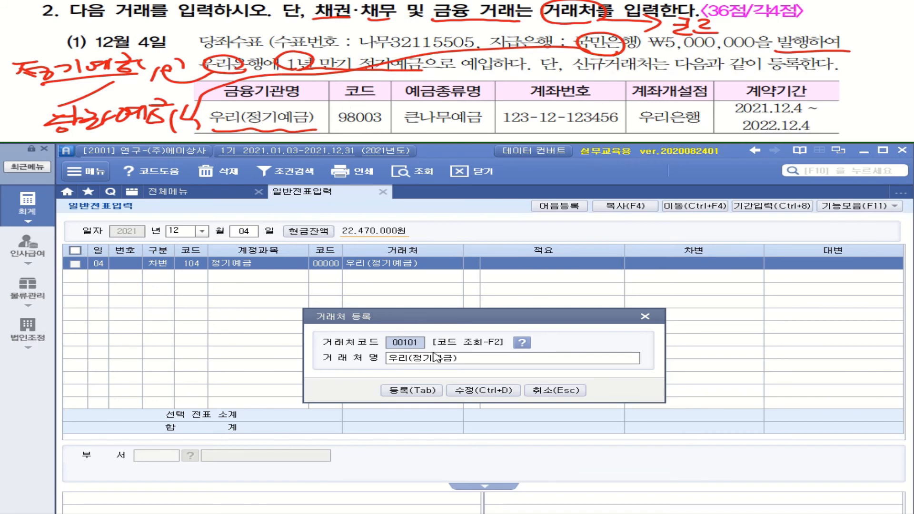
{"action": "type", "text": "98003"}
{"action": "key", "text": "Return"}
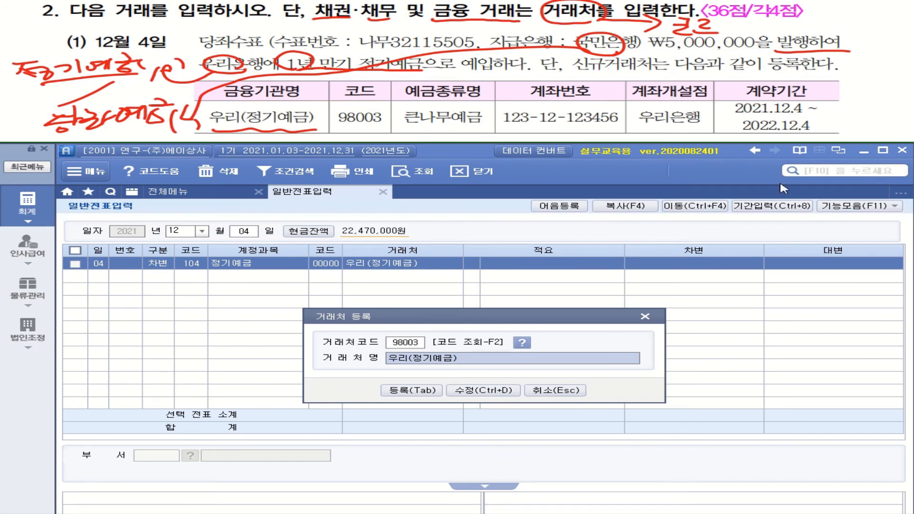
- Examine the new counterparty's detail form and its account number field, leaving it without changes
{"action": "left_click", "coordinate": [498, 392]}
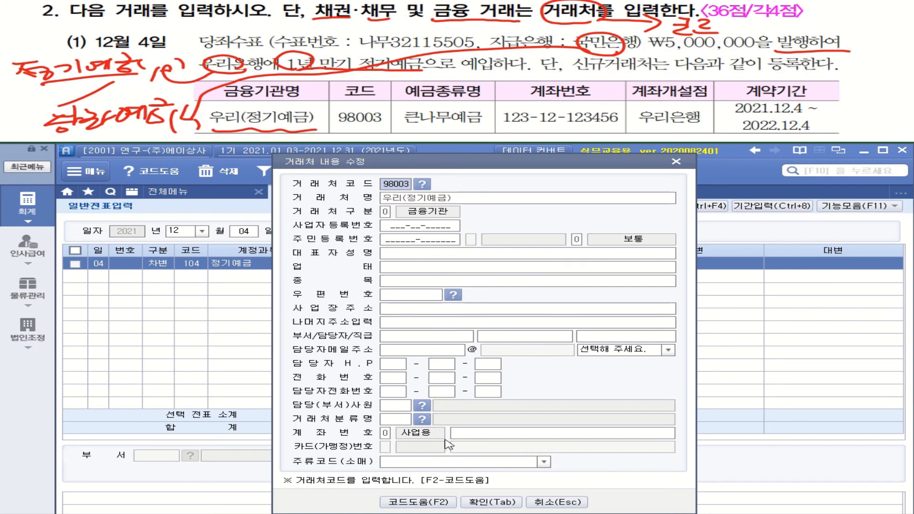
{"action": "left_click", "coordinate": [466, 441]}
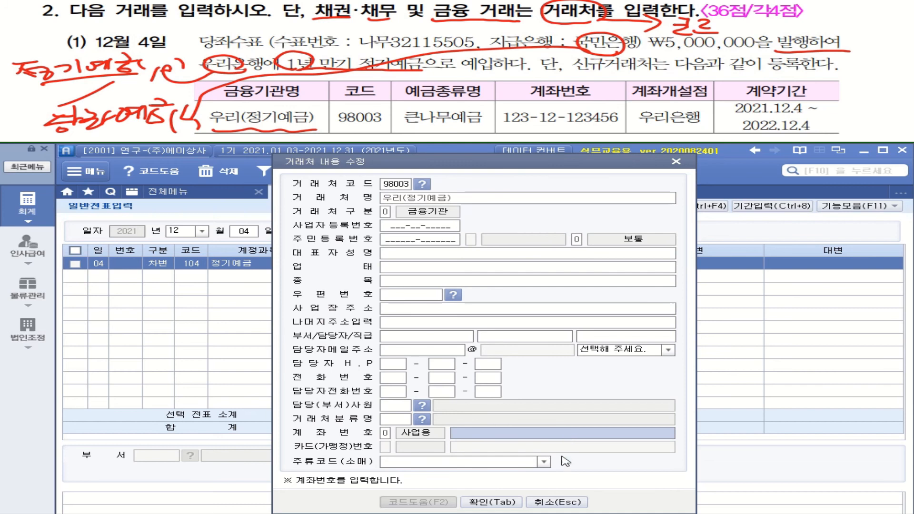
{"action": "left_click", "coordinate": [677, 161]}
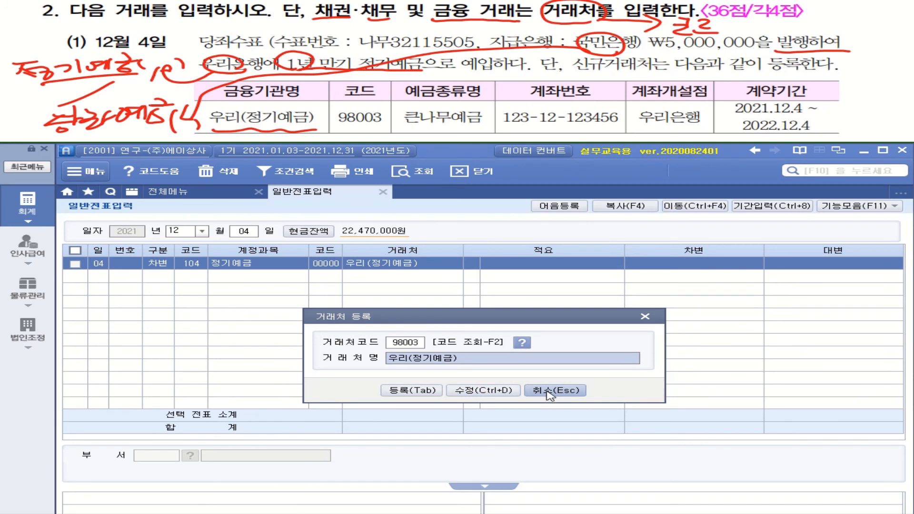
- Register the new counterparty, skip the 적요 description and enter a debit amount of 5,000,000 on the line
{"action": "left_click", "coordinate": [424, 391]}
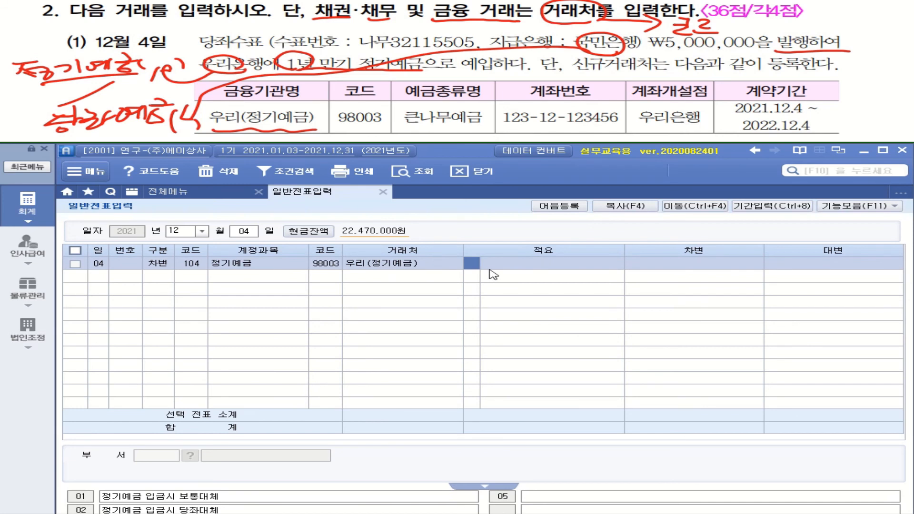
{"action": "key", "text": "Return"}
{"action": "key", "text": "Return"}
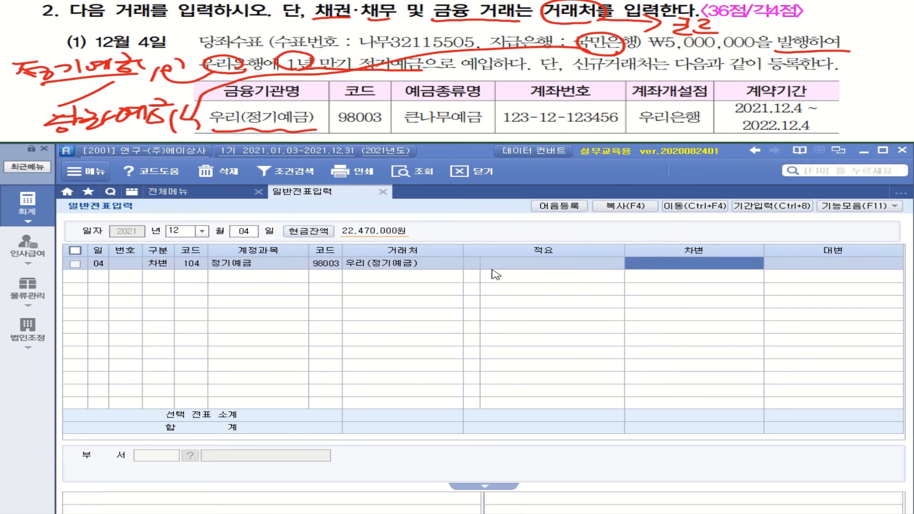
{"action": "type", "text": "5000000"}
{"action": "key", "text": "Return"}
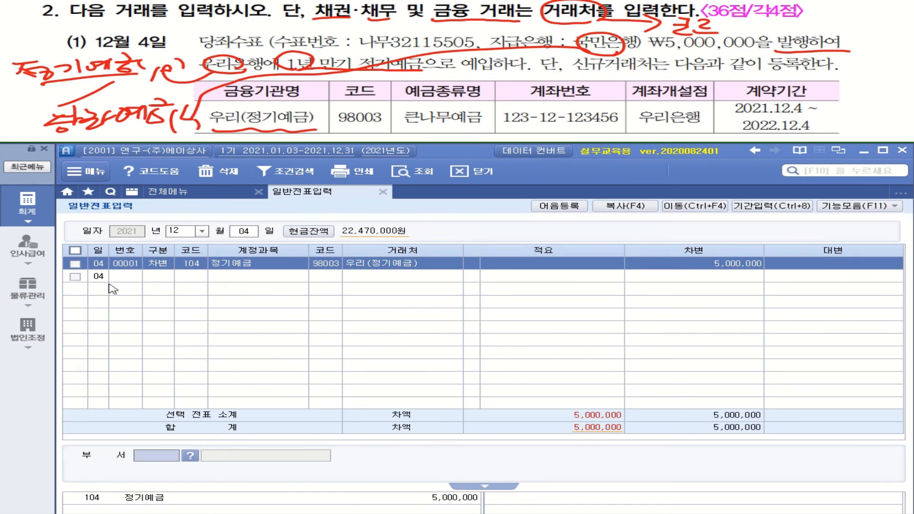
- Open the financial institutions list of 거래처등록 and select the 우리(정기예금) counterparty, code 98003
{"action": "left_click", "coordinate": [30, 210]}
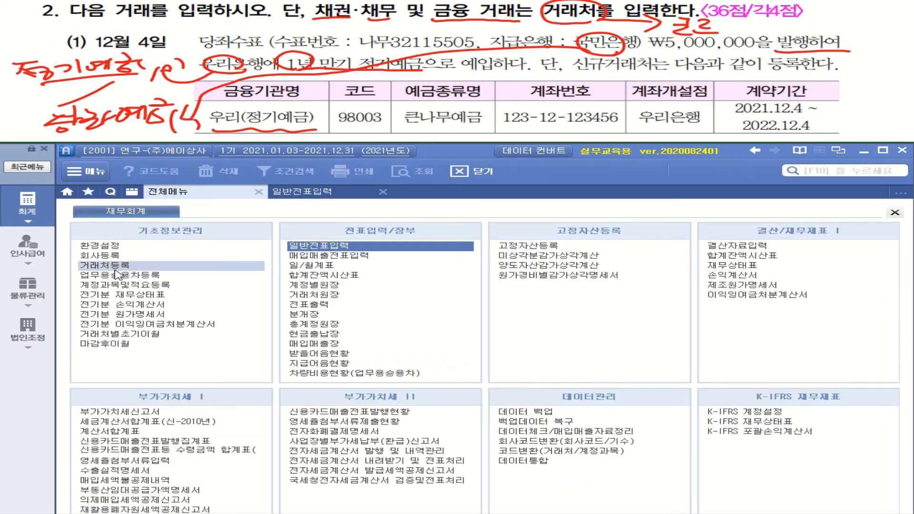
{"action": "left_click", "coordinate": [115, 265]}
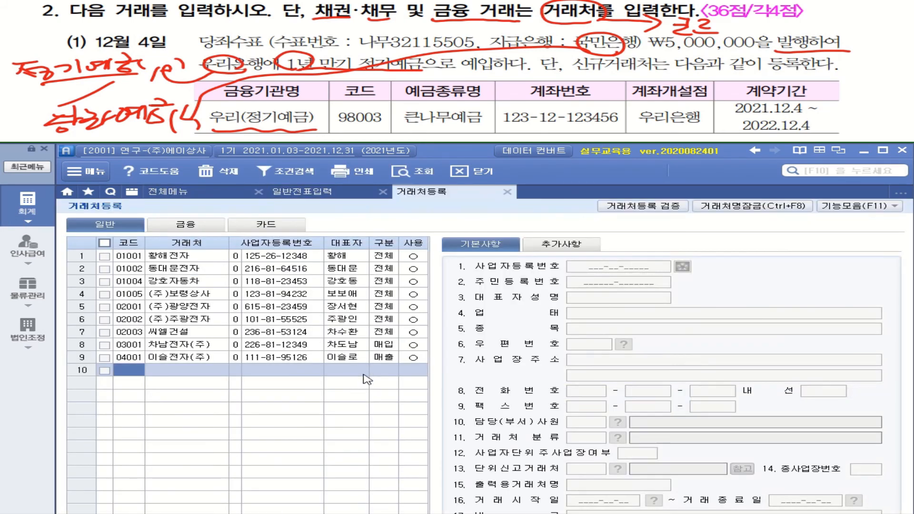
{"action": "left_click", "coordinate": [187, 224]}
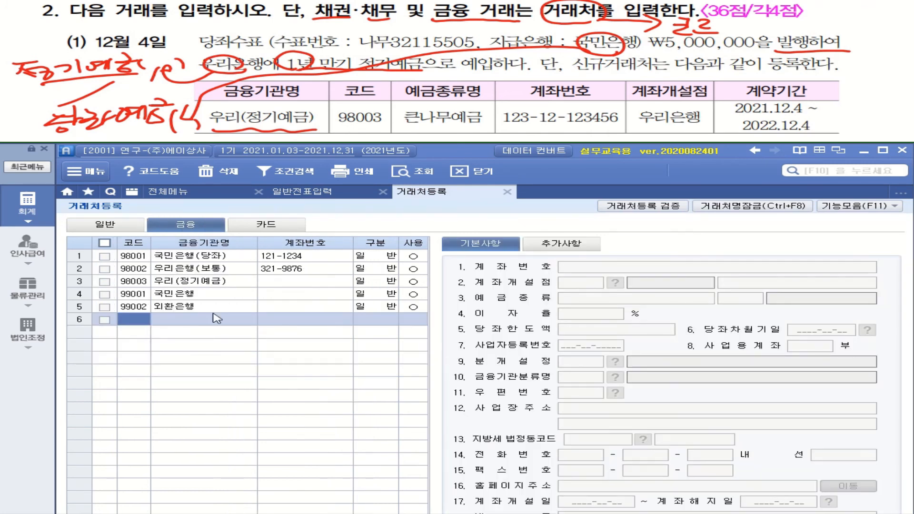
{"action": "left_click", "coordinate": [222, 281]}
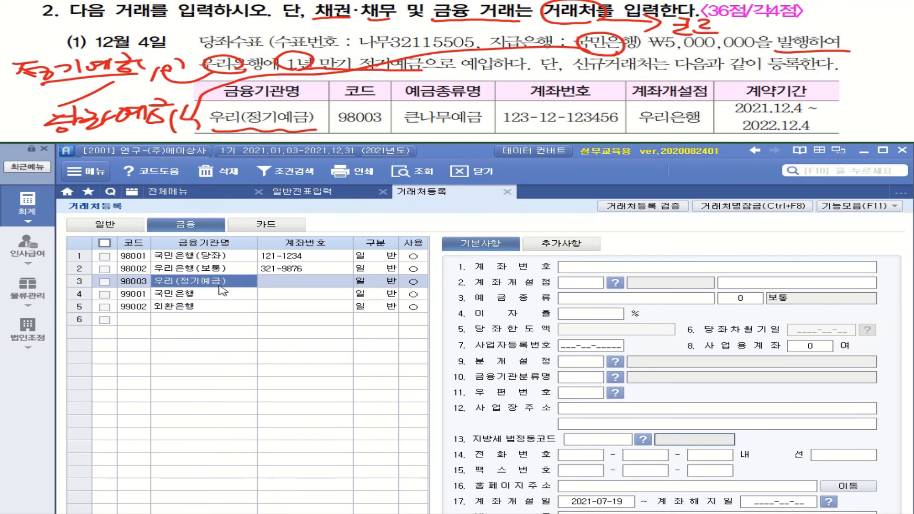
- Enter the account number given in the problem for 우리(정기예금) and set its 구분 to 정기예금, keeping it in use
{"action": "left_click", "coordinate": [277, 286]}
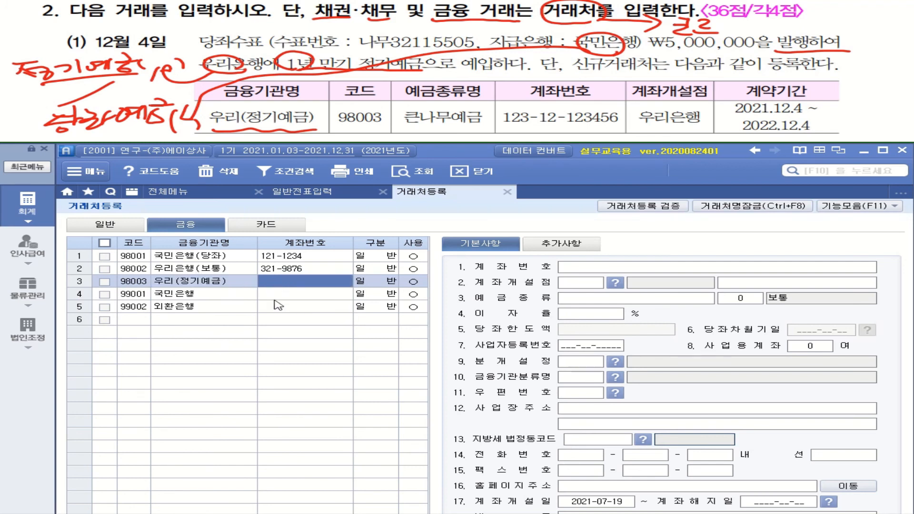
{"action": "left_click", "coordinate": [578, 270]}
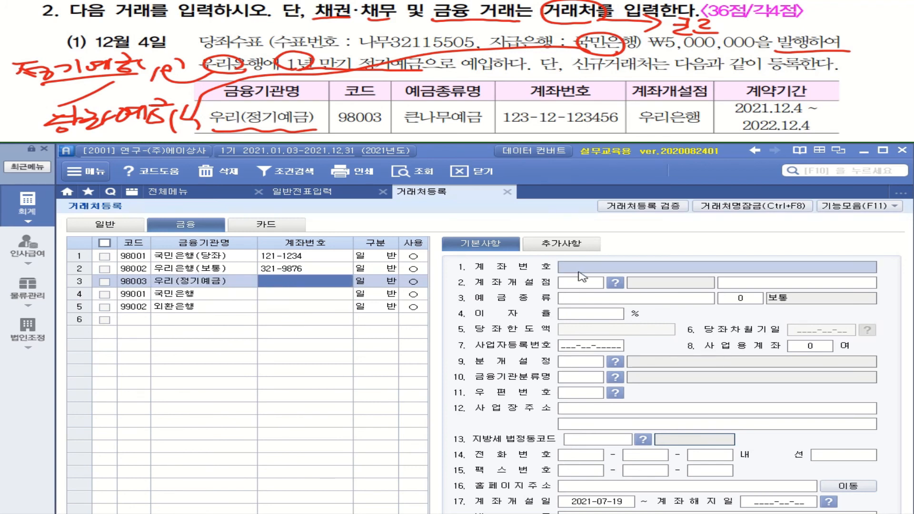
{"action": "left_click", "coordinate": [289, 285]}
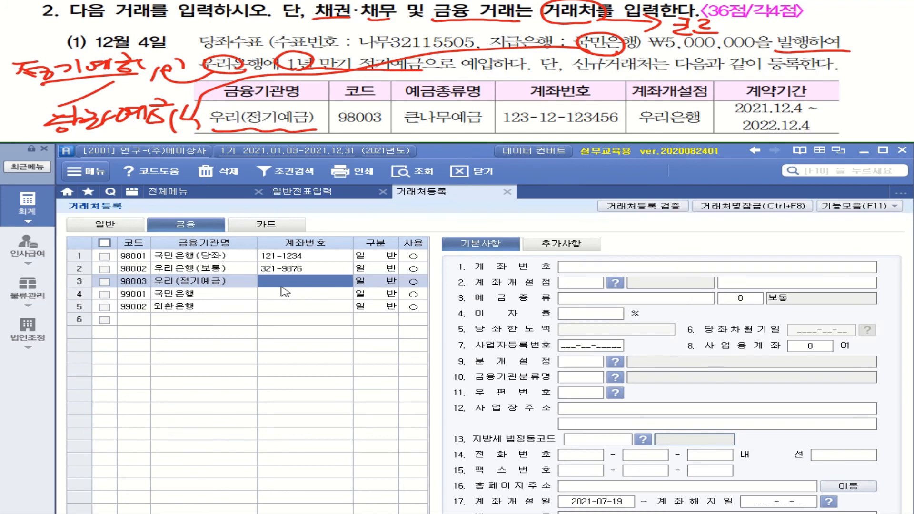
{"action": "type", "text": "123"}
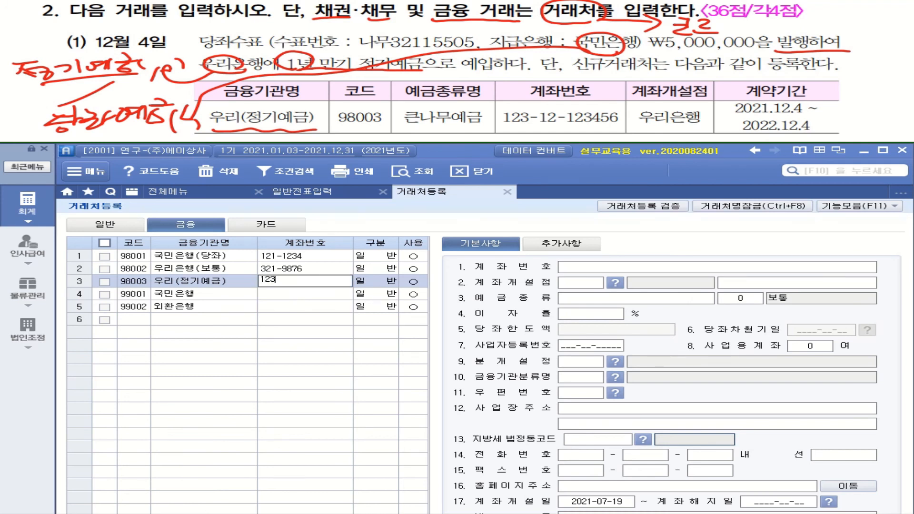
{"action": "type", "text": "-12-123456"}
{"action": "key", "text": "Return"}
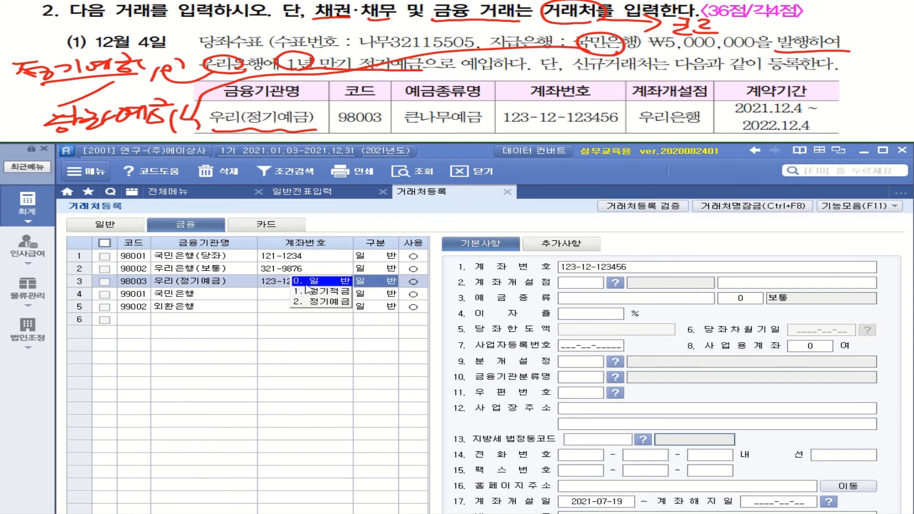
{"action": "left_click", "coordinate": [335, 307]}
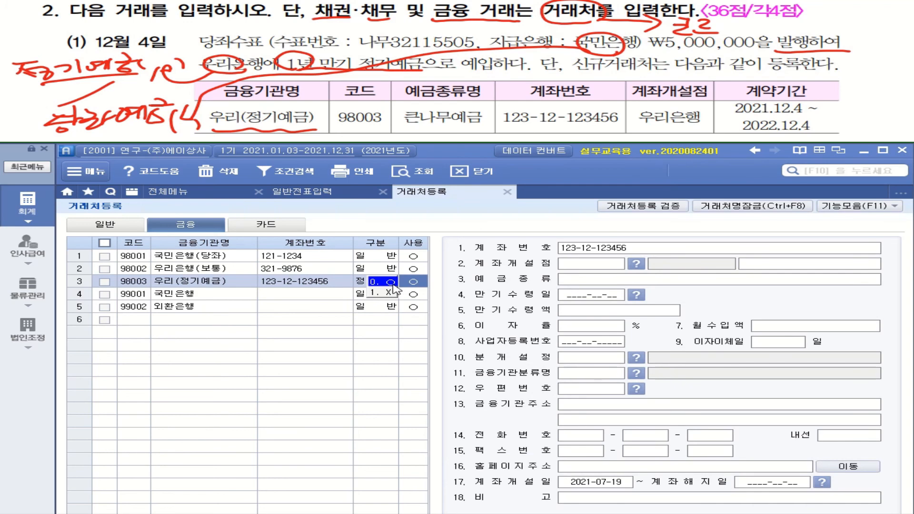
{"action": "key", "text": "Return"}
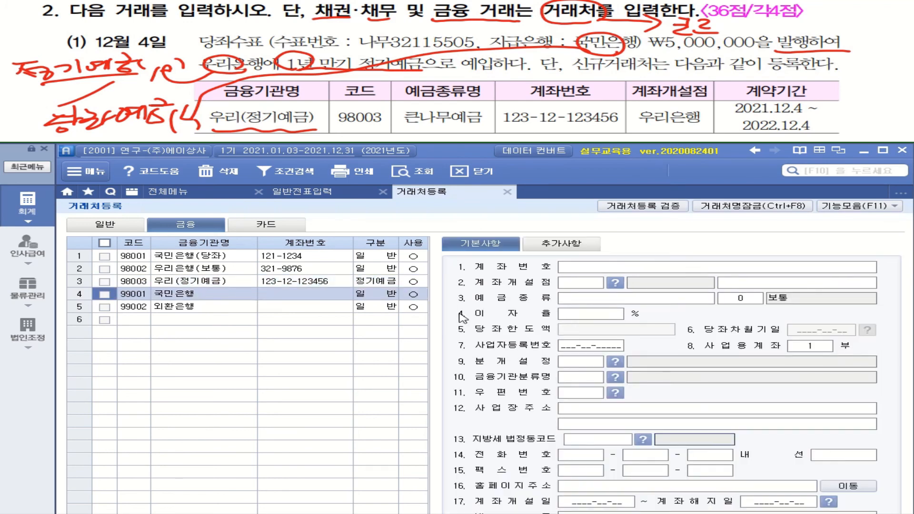
- Set the 계좌개설점 of 우리(정기예금) to 우리은행, bank code 002
{"action": "left_click", "coordinate": [302, 282]}
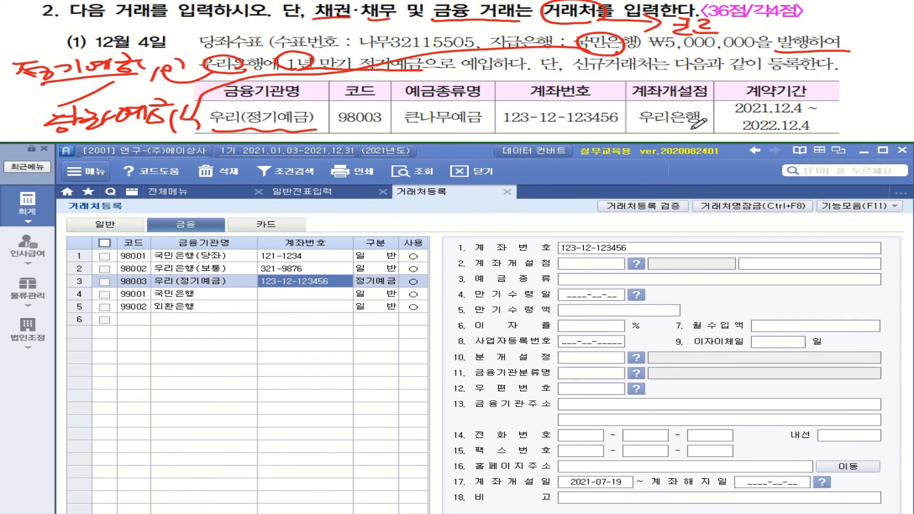
{"action": "mouse_move", "coordinate": [701, 135]}
{"action": "left_mouse_down"}
{"action": "mouse_move", "coordinate": [641, 133]}
{"action": "mouse_move", "coordinate": [635, 84]}
{"action": "mouse_move", "coordinate": [721, 124]}
{"action": "mouse_move", "coordinate": [695, 131]}
{"action": "left_mouse_up"}
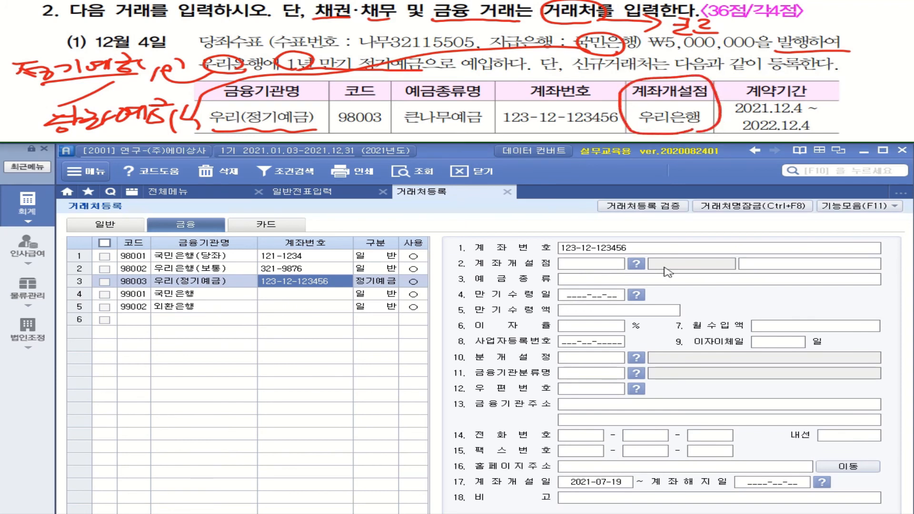
{"action": "left_click", "coordinate": [637, 264]}
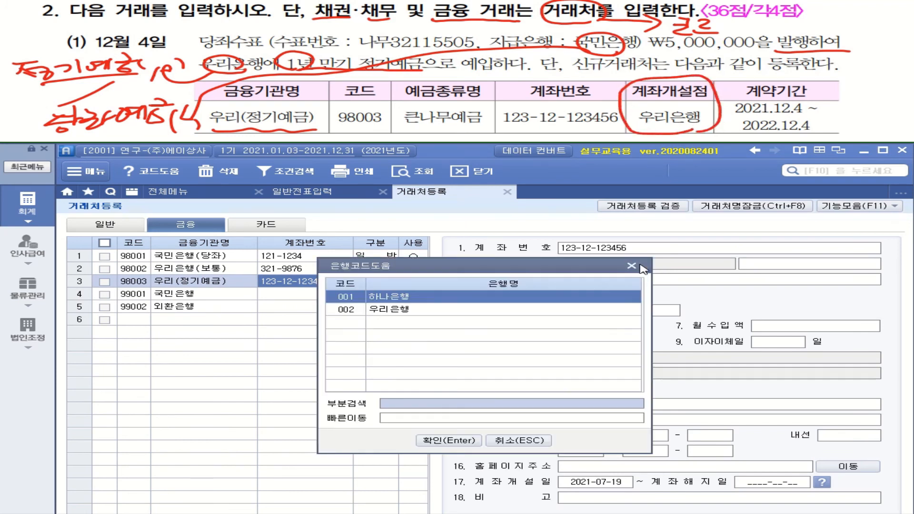
{"action": "left_click", "coordinate": [419, 314]}
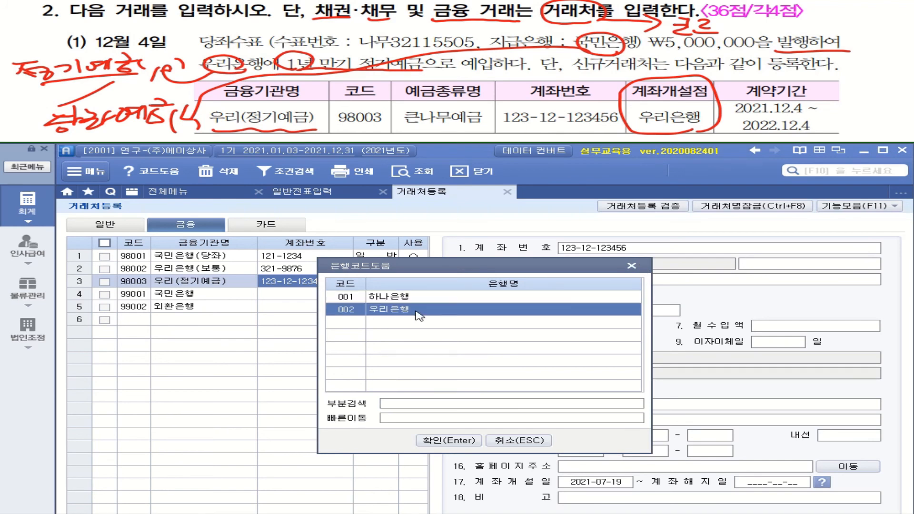
{"action": "left_click", "coordinate": [446, 442]}
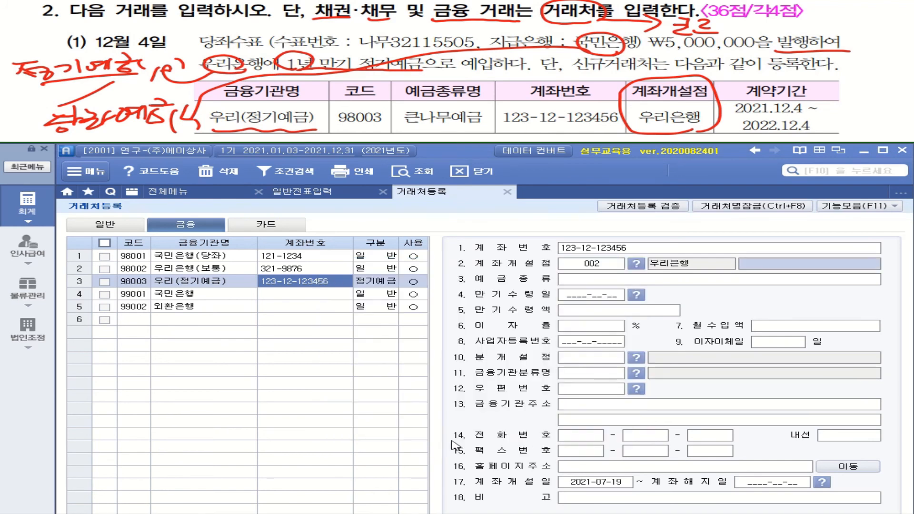
- Set the 예금종류 of 우리(정기예금) to 큰나무예금 and its 만기수령일 to 2022-12-04
{"action": "left_click", "coordinate": [587, 281]}
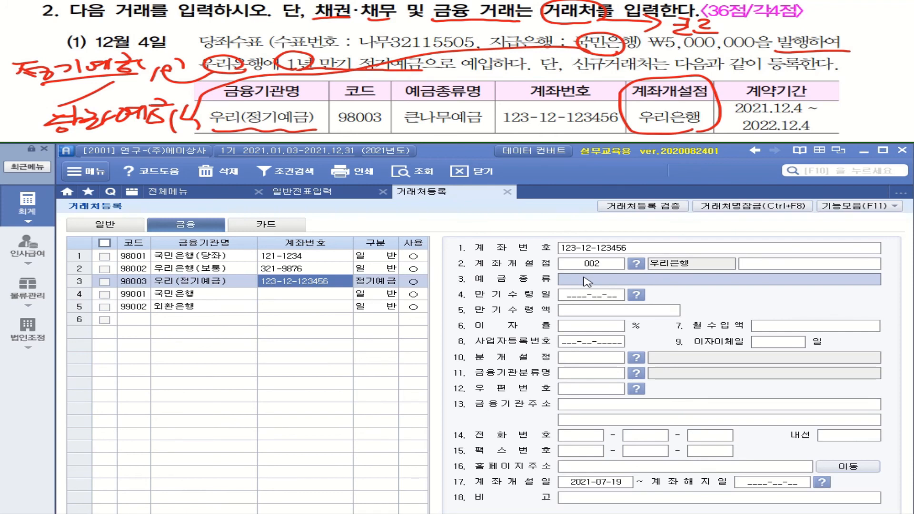
{"action": "type", "text": "큰"}
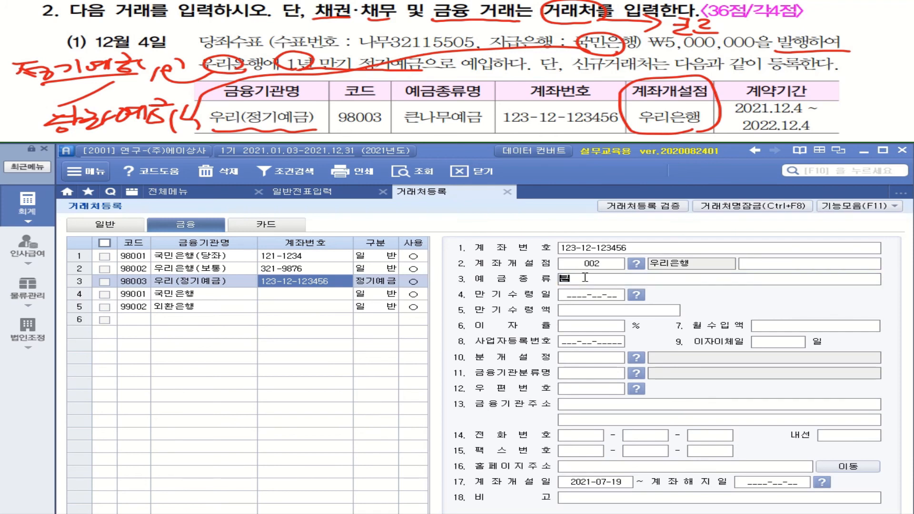
{"action": "type", "text": "나무예금"}
{"action": "key", "text": "Return"}
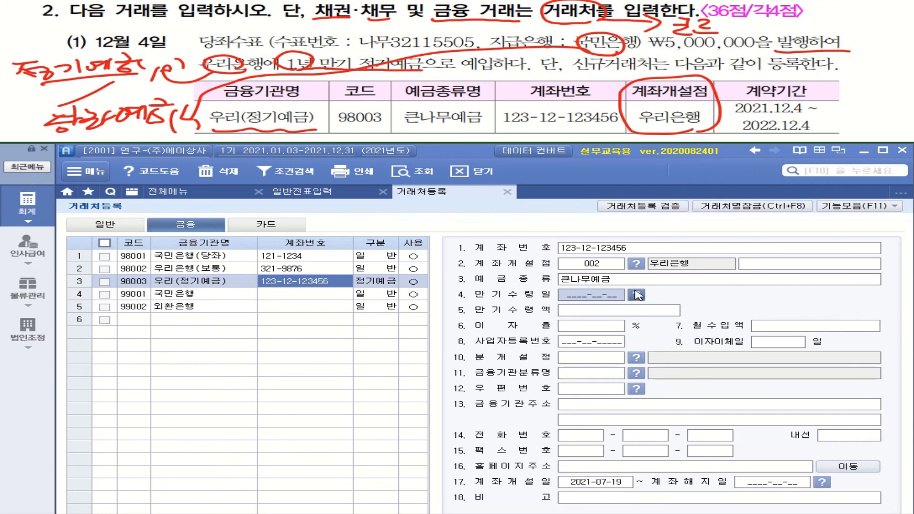
{"action": "type", "text": "20"}
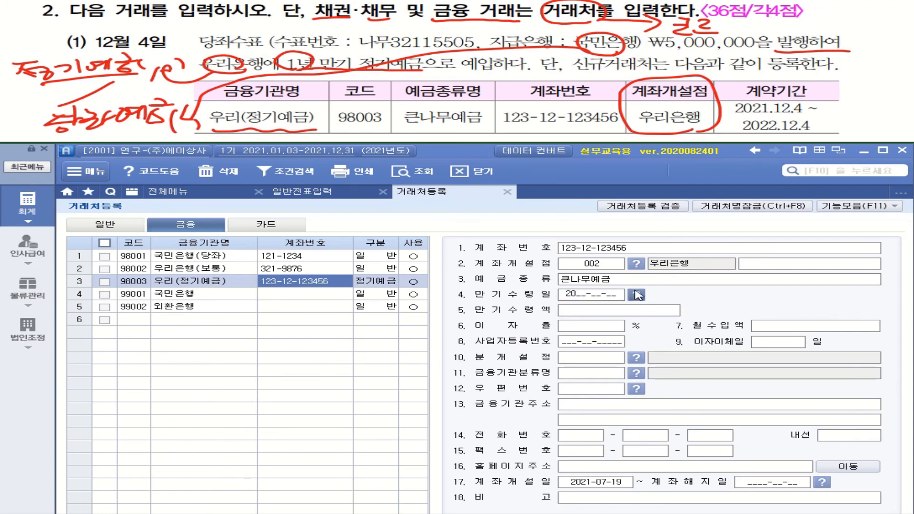
{"action": "type", "text": "22-12-04"}
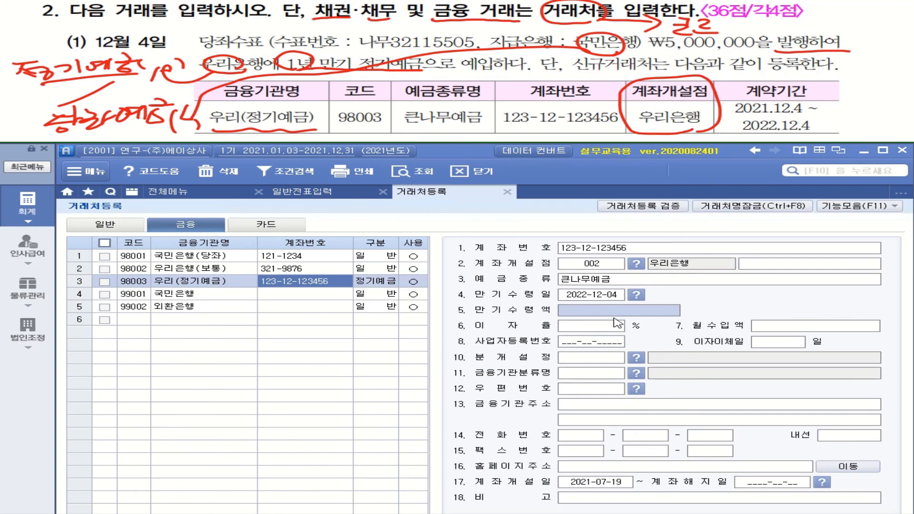
{"action": "mouse_move", "coordinate": [814, 98]}
{"action": "left_mouse_down"}
{"action": "mouse_move", "coordinate": [827, 80]}
{"action": "mouse_move", "coordinate": [813, 97]}
{"action": "left_mouse_up"}
{"action": "left_click_drag", "start_coordinate": [736, 113], "coordinate": [829, 115]}
{"action": "left_click_drag", "start_coordinate": [747, 134], "coordinate": [835, 132]}
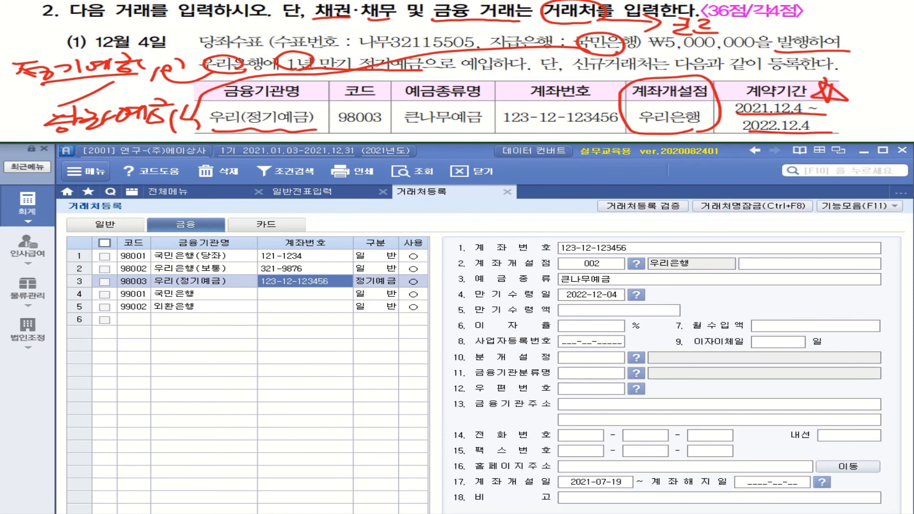
- Set the 계좌개설일 of 우리(정기예금) to 2021-12-04 and its 계좌해지일 to 2022-12-04
{"action": "left_click", "coordinate": [603, 484]}
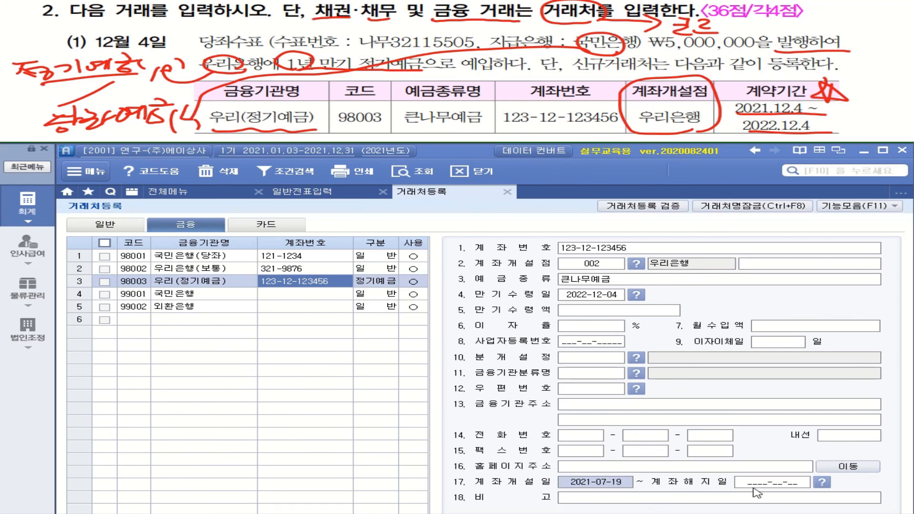
{"action": "left_click", "coordinate": [789, 485]}
{"action": "left_click", "coordinate": [627, 486]}
{"action": "type", "text": "2021-12-0"}
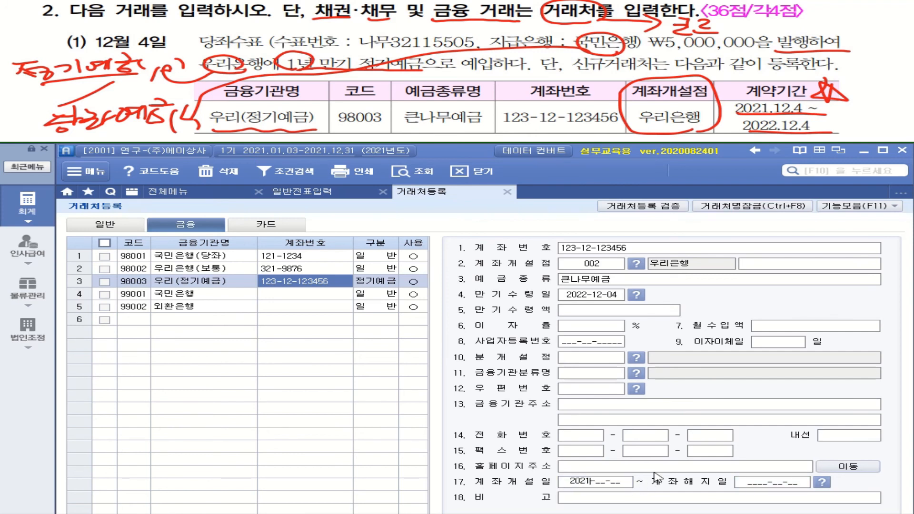
{"action": "type", "text": "4"}
{"action": "key", "text": "Return"}
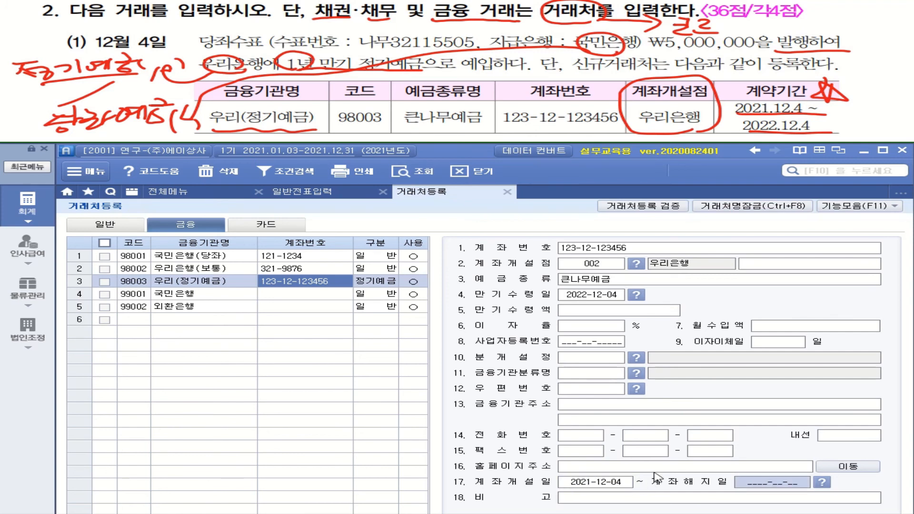
{"action": "type", "text": "2022-12-0"}
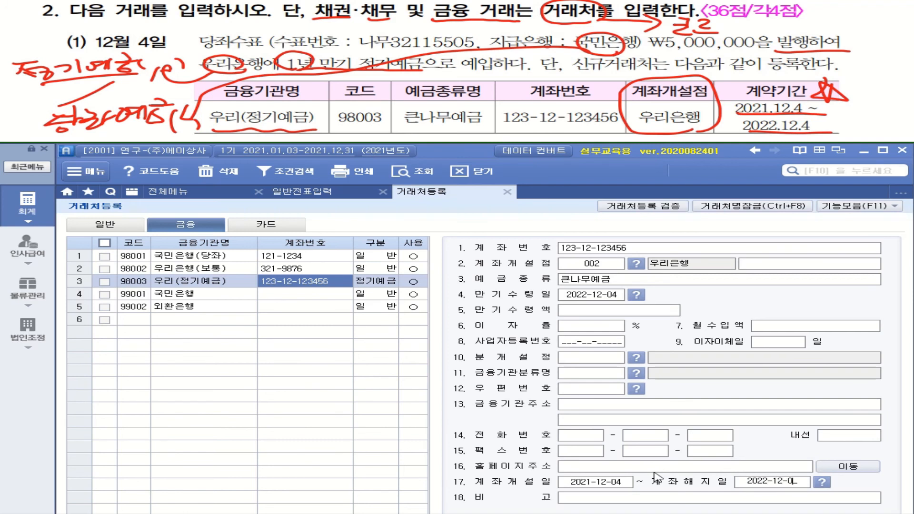
{"action": "type", "text": "4"}
{"action": "key", "text": "Return"}
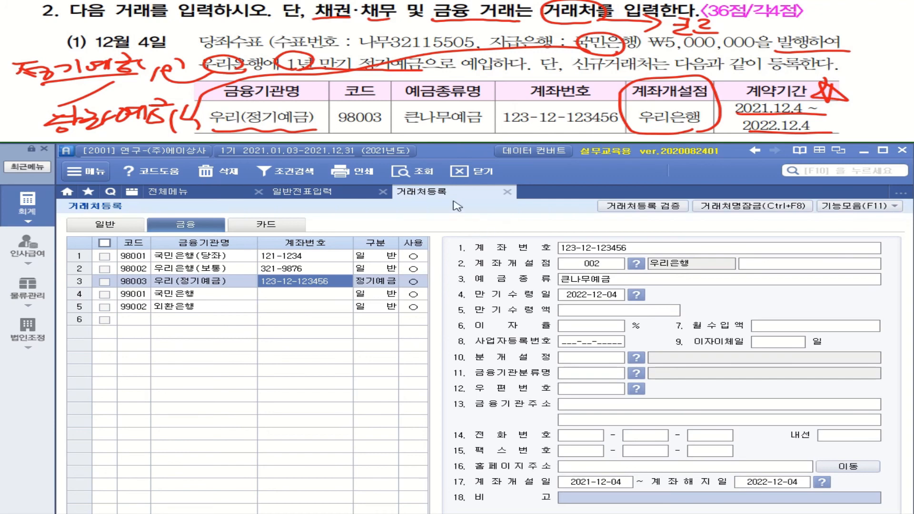
- Return to 일반전표입력 and add a 대변 line below the 정기예금 entry with account 102 당좌예금
{"action": "left_click", "coordinate": [319, 196]}
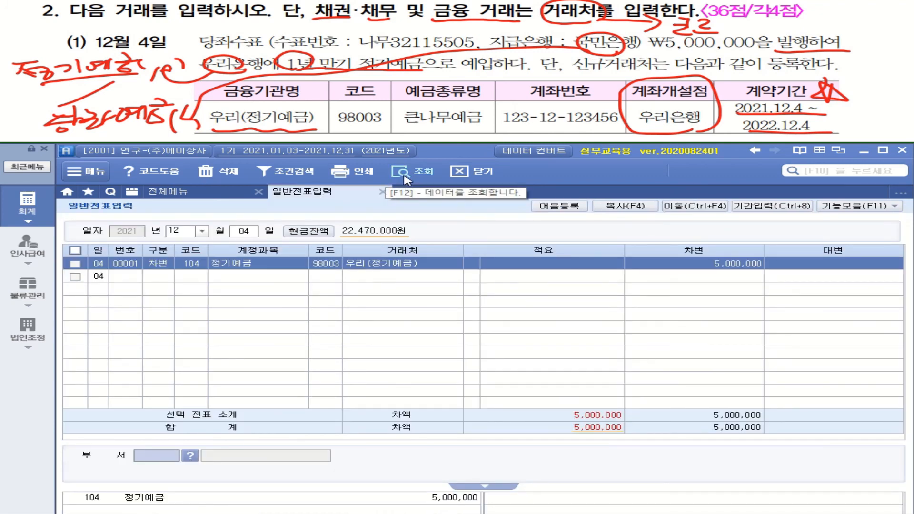
{"action": "left_click", "coordinate": [333, 265]}
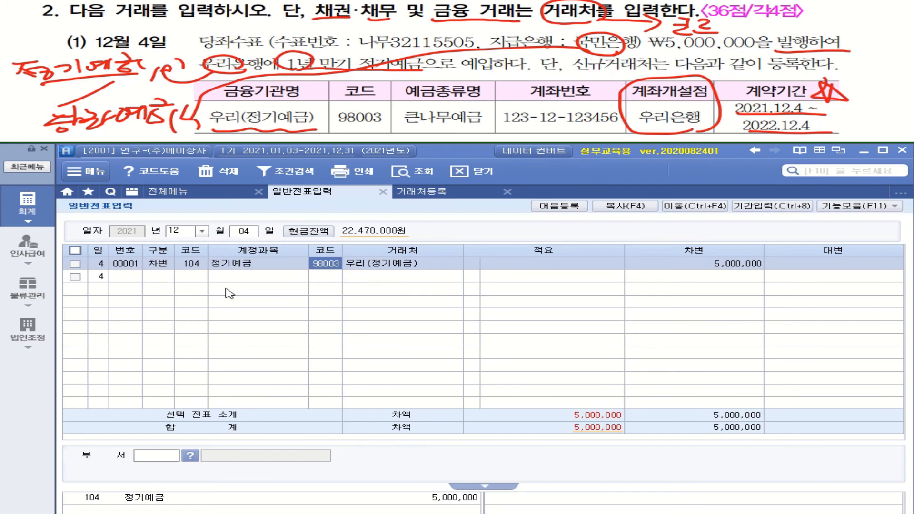
{"action": "left_click", "coordinate": [164, 278]}
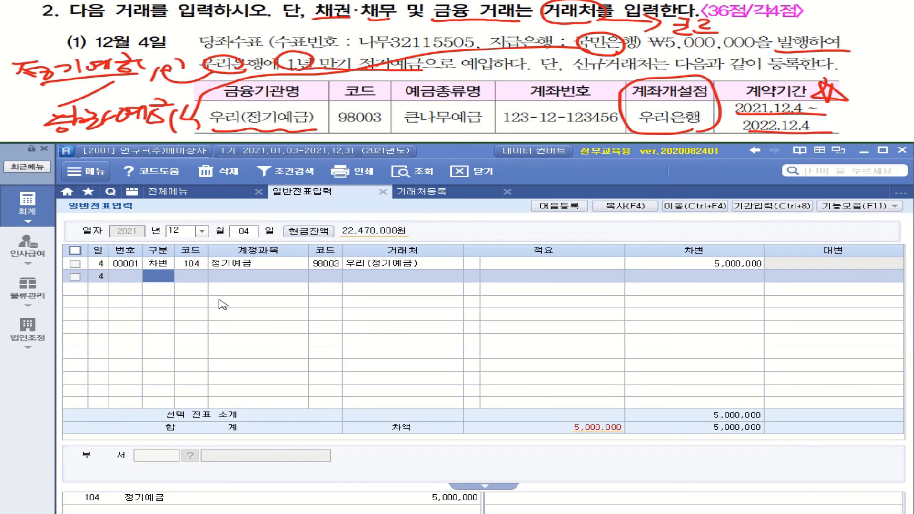
{"action": "key", "text": "4"}
{"action": "key", "text": "Return"}
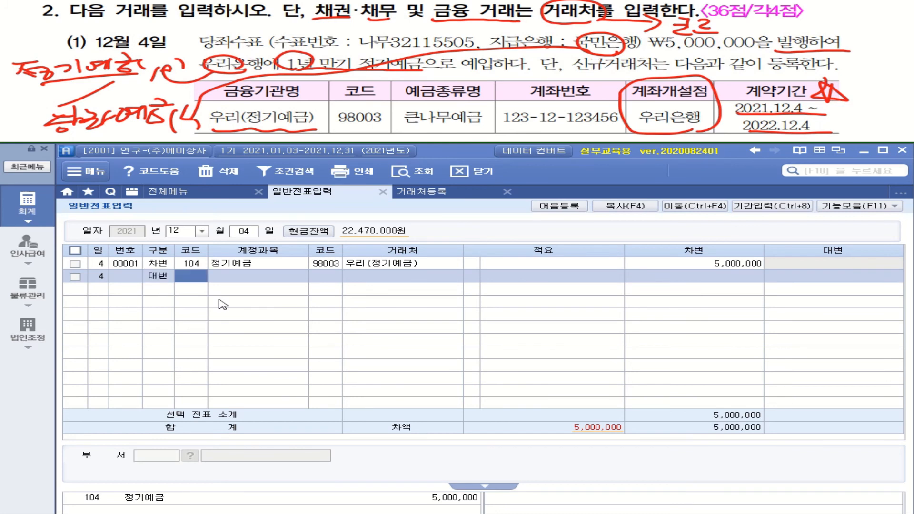
{"action": "type", "text": "102"}
{"action": "key", "text": "Return"}
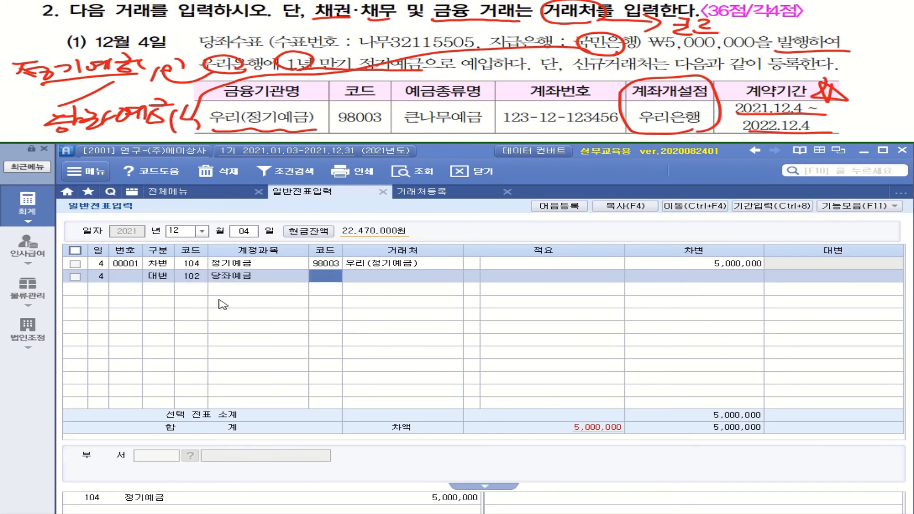
- Set the counterparty of the 당좌예금 credit line to 98001 국민은행(당좌)
{"action": "type", "text": "국민"}
{"action": "key", "text": "Return"}
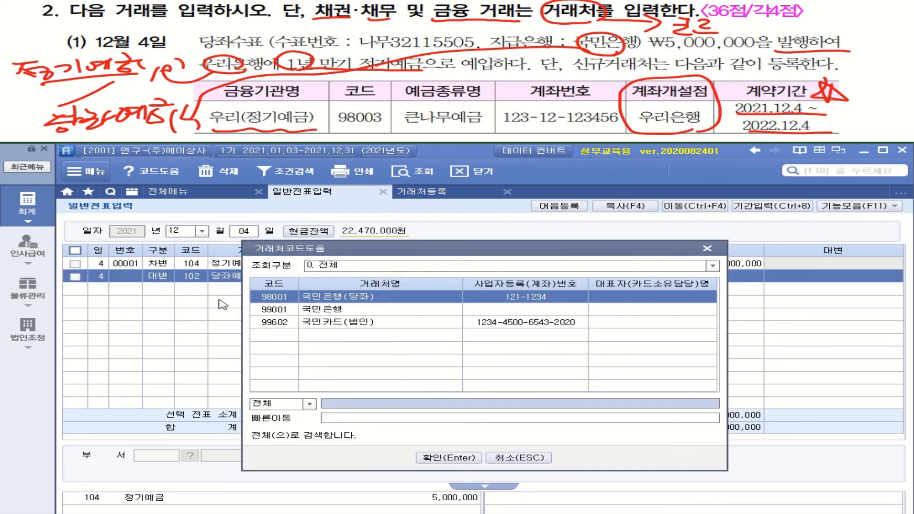
{"action": "double_click", "coordinate": [332, 300]}
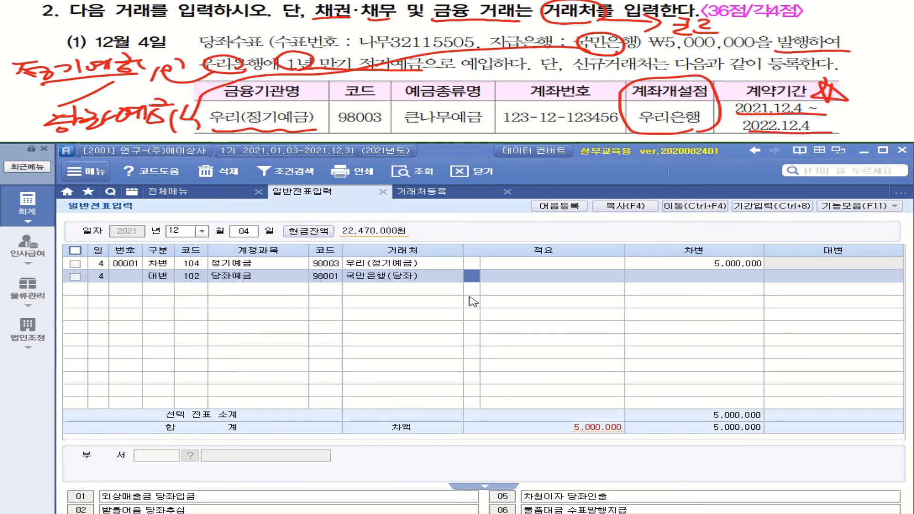
- Leave the 적요 of the 당좌예금 line blank and enter 5,000,000 as its 대변 amount
{"action": "key", "text": "F2"}
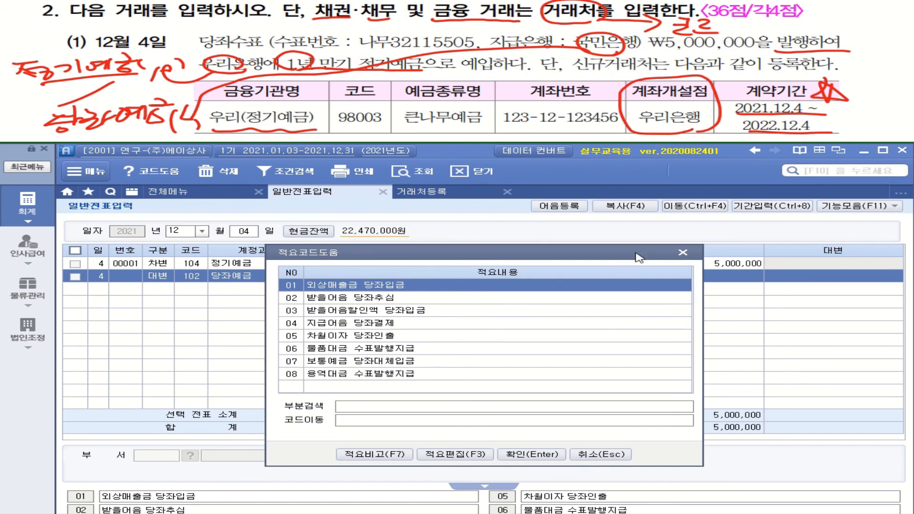
{"action": "left_click", "coordinate": [684, 253]}
{"action": "key", "text": "Return"}
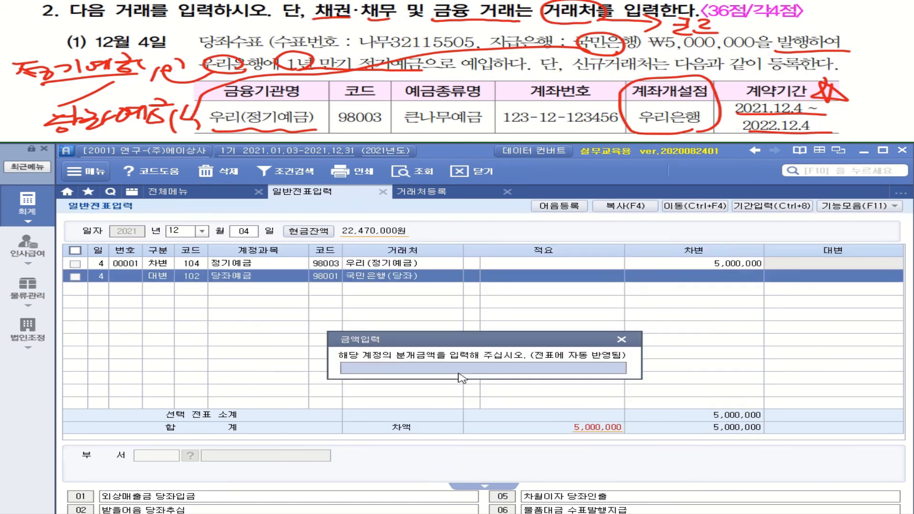
{"action": "left_click", "coordinate": [567, 374]}
{"action": "type", "text": "5000000"}
{"action": "key", "text": "Return"}
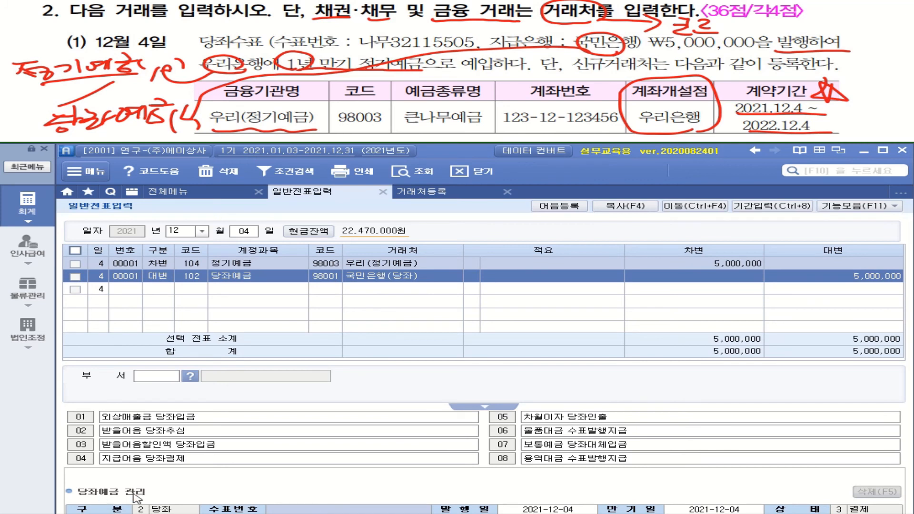
{"action": "left_click", "coordinate": [296, 510]}
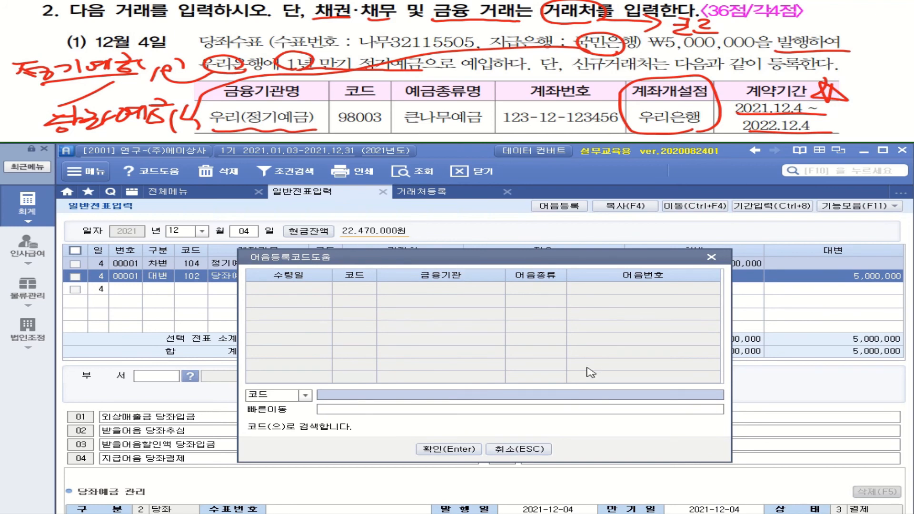
{"action": "left_click", "coordinate": [712, 257]}
{"action": "left_click", "coordinate": [511, 279]}
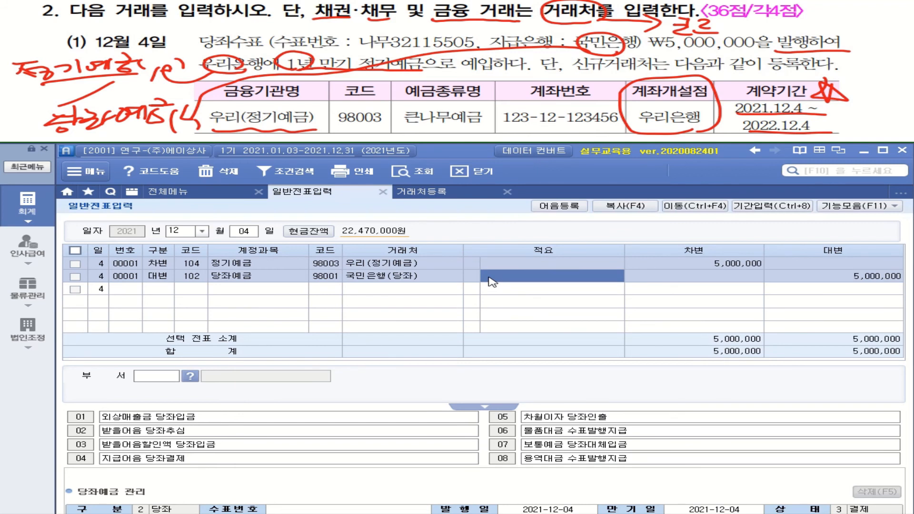
- Start a new 어음책등록 entry with 수령일 2021-12-04, 어음종류 2.당좌 and 금융기관 98001 국민은행(당좌)
{"action": "left_click", "coordinate": [552, 206]}
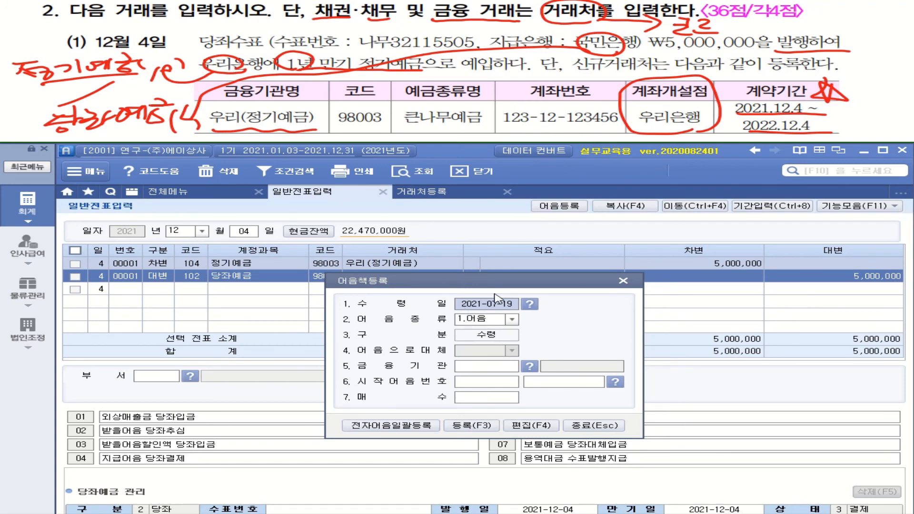
{"action": "type", "text": "20"}
{"action": "type", "text": "21-12-04"}
{"action": "key", "text": "Return"}
{"action": "left_click", "coordinate": [512, 320]}
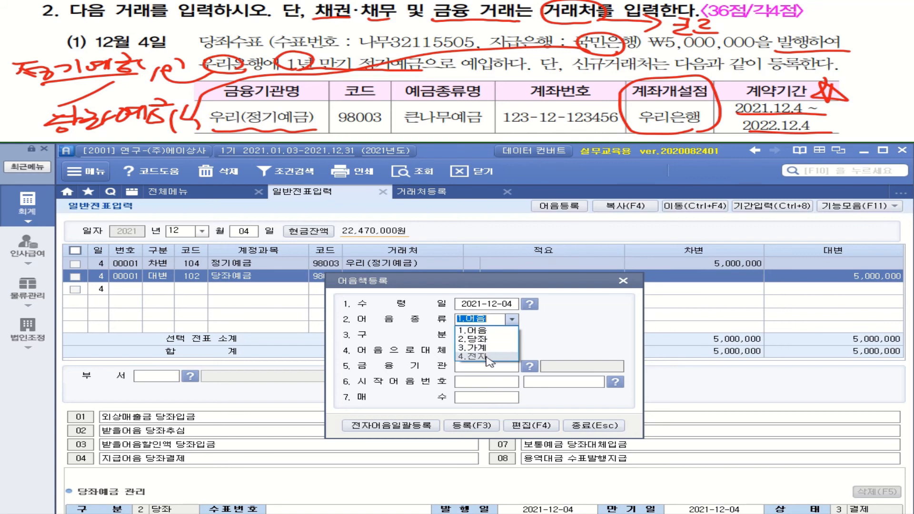
{"action": "left_click", "coordinate": [497, 340]}
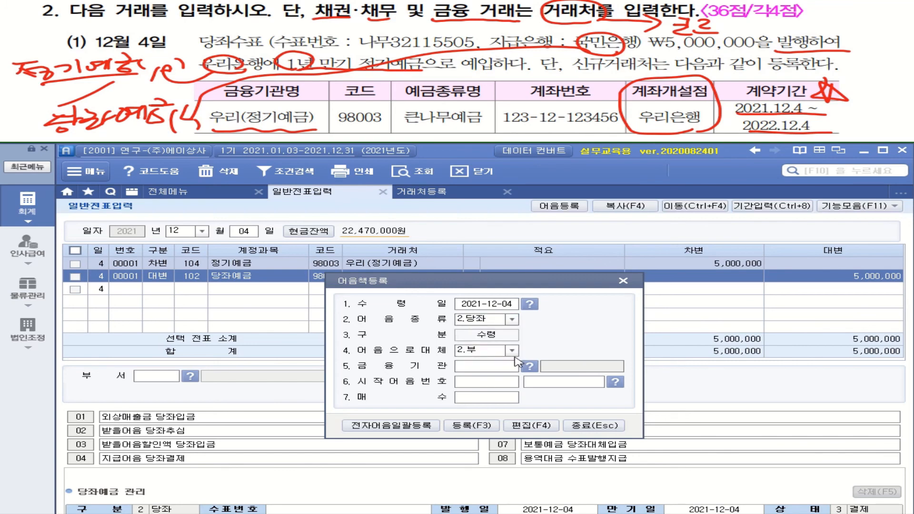
{"action": "left_click", "coordinate": [528, 368]}
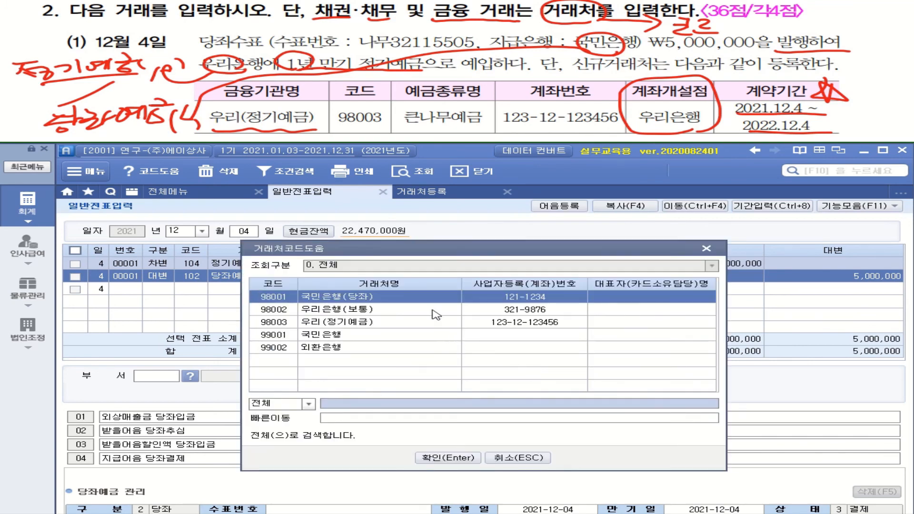
{"action": "left_click", "coordinate": [346, 297]}
{"action": "double_click", "coordinate": [359, 301]}
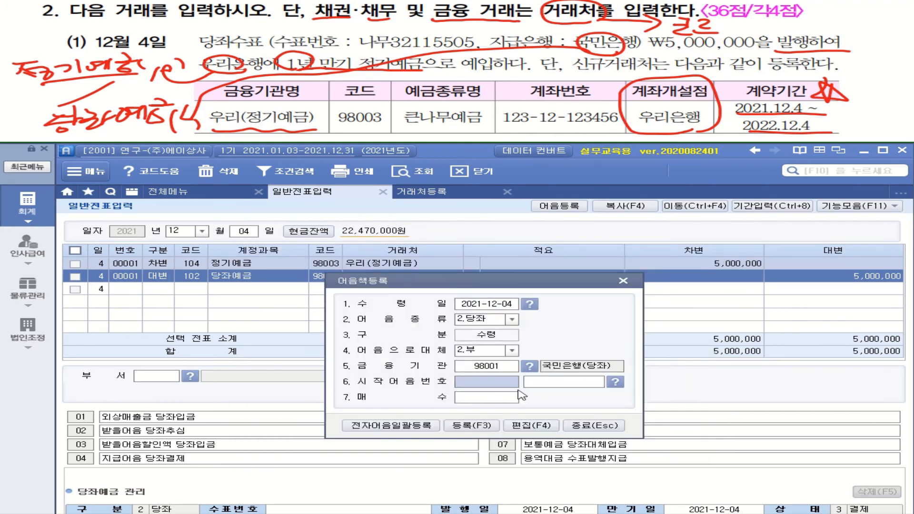
- Register one check with starting number 나무 32115505 and finish the 어음책등록 without adding more
{"action": "type", "text": "나무"}
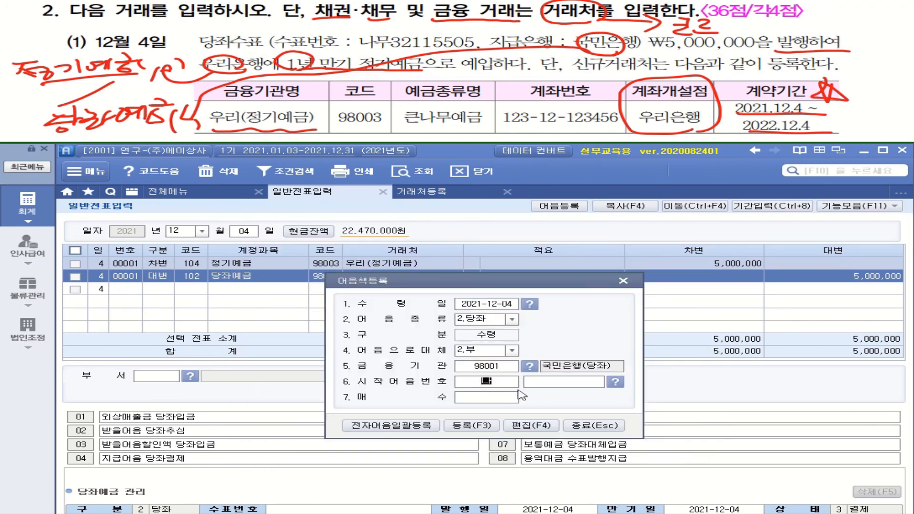
{"action": "key", "text": "Return"}
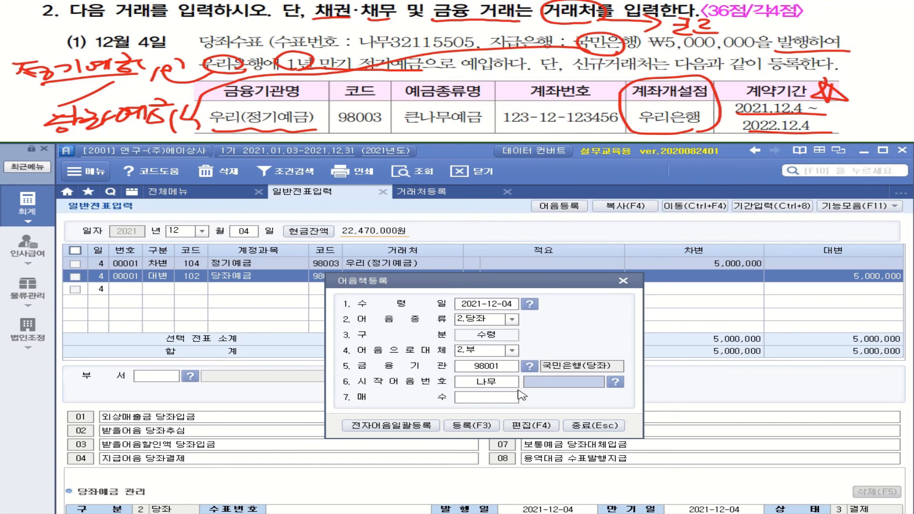
{"action": "type", "text": "3211"}
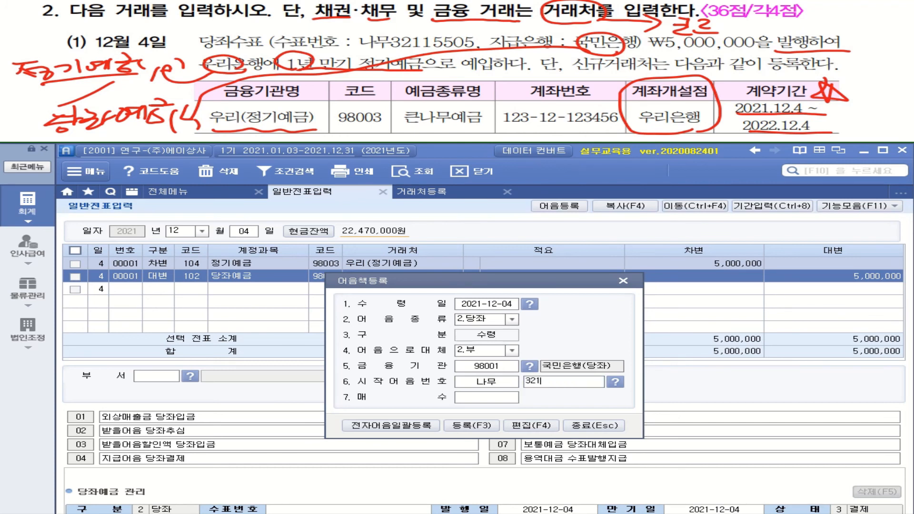
{"action": "type", "text": "5505"}
{"action": "left_click", "coordinate": [505, 400]}
{"action": "type", "text": "1"}
{"action": "left_click", "coordinate": [490, 425]}
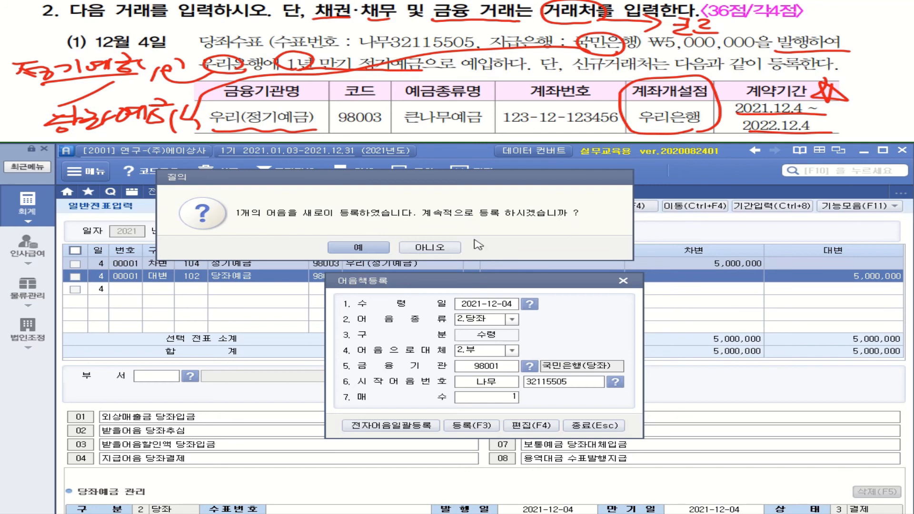
{"action": "left_click", "coordinate": [429, 247]}
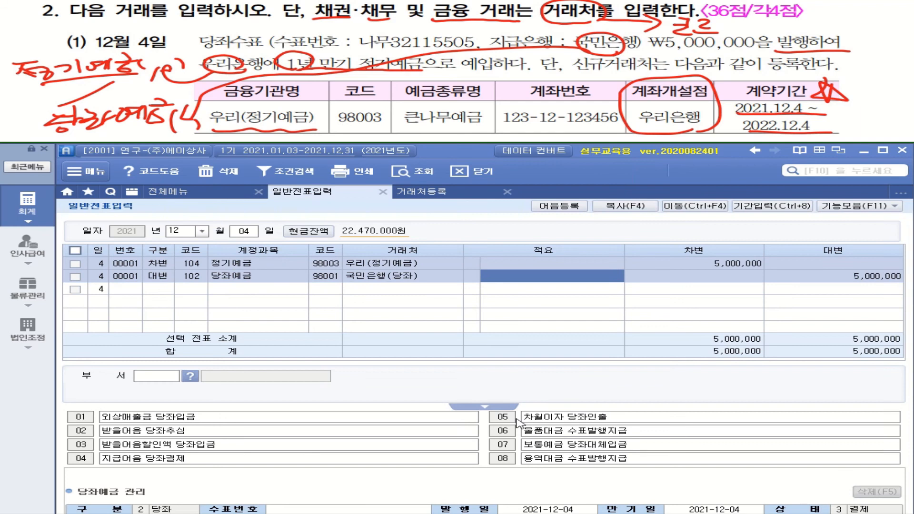
- Apply the registered check 나무32115505 as the 수표번호 in the 당좌예금 관리 details of the credit line
{"action": "left_click", "coordinate": [473, 276]}
{"action": "left_click", "coordinate": [292, 509]}
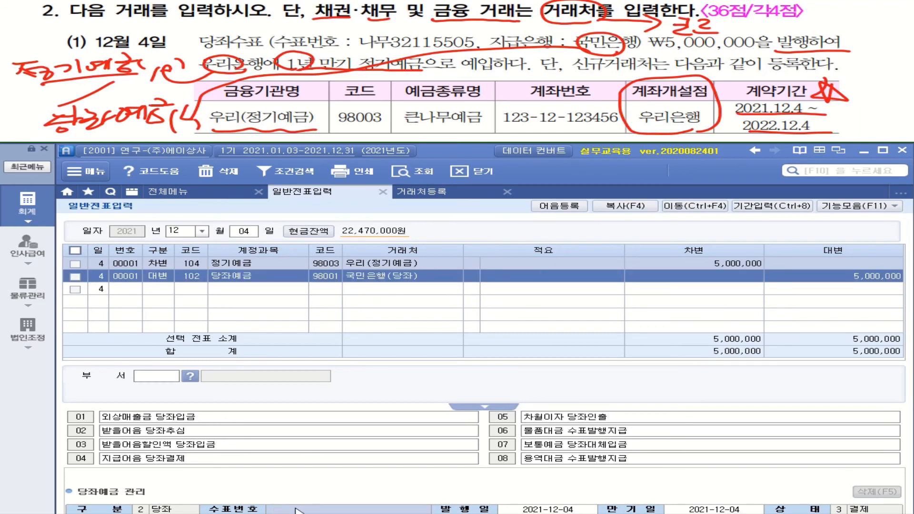
{"action": "key", "text": "F2"}
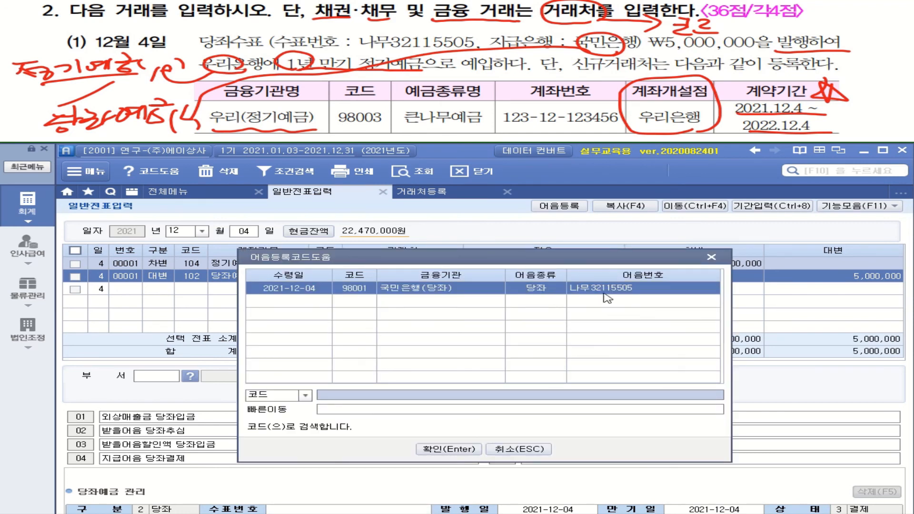
{"action": "left_click", "coordinate": [472, 449]}
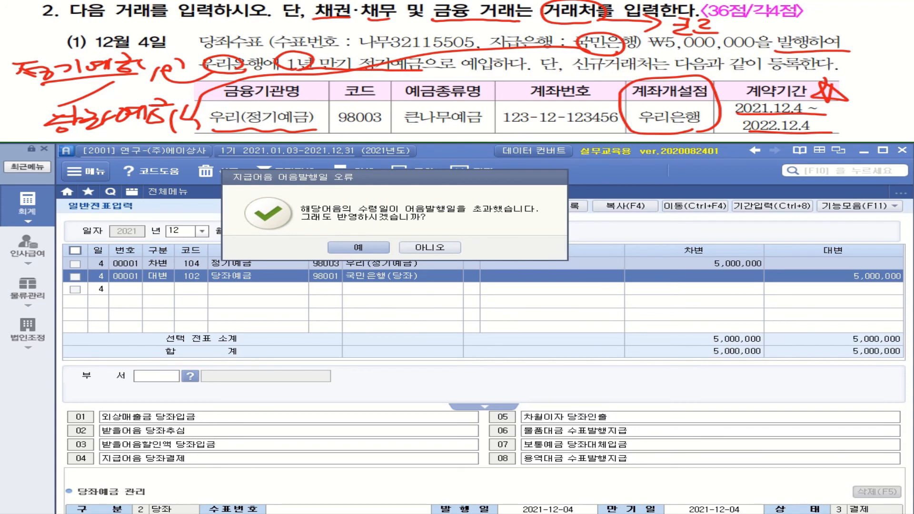
{"action": "left_click", "coordinate": [369, 249]}
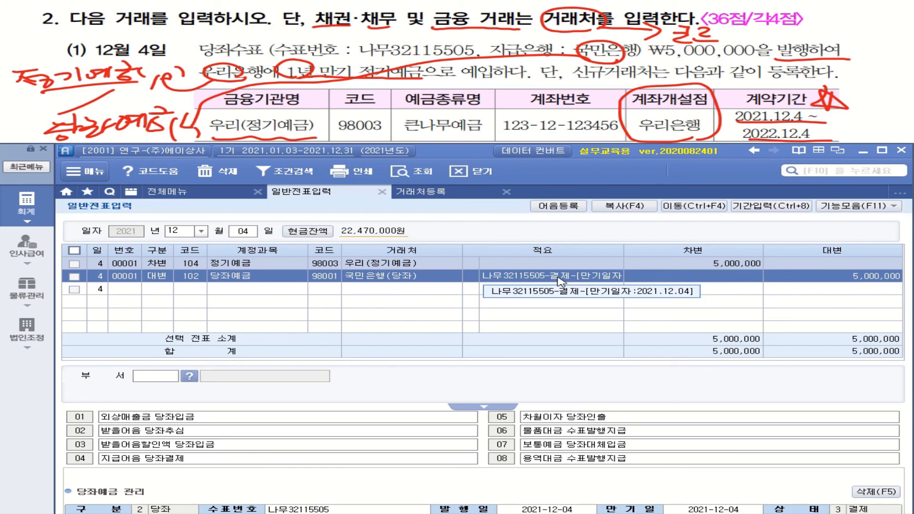
- Enter 정기예금 당좌수표 발행 as the 적요 of the 정기예금 debit line
{"action": "left_click", "coordinate": [523, 267]}
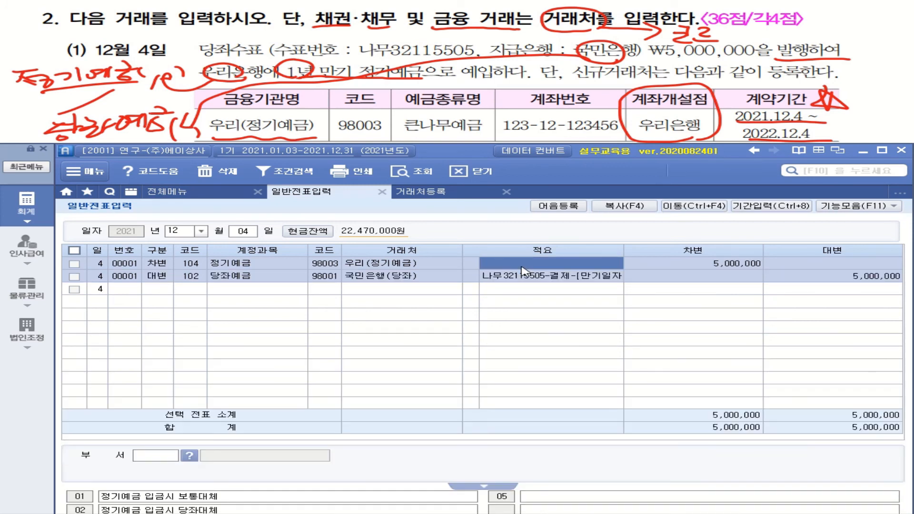
{"action": "type", "text": "정"}
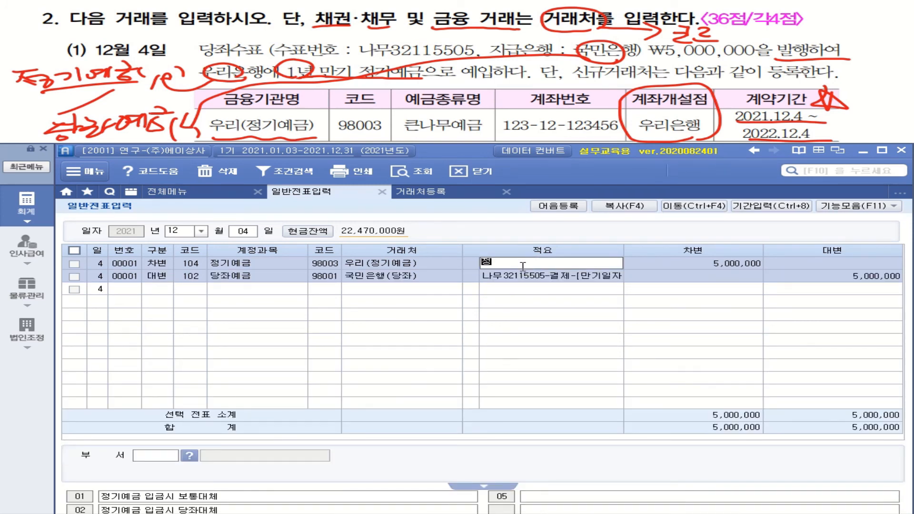
{"action": "type", "text": "ㄱㅣㅇ금"}
{"action": "key", "text": "BackSpace"}
{"action": "key", "text": "BackSpace"}
{"action": "type", "text": "기예"}
{"action": "type", "text": "금 "}
{"action": "type", "text": "당ㅈ"}
{"action": "type", "text": "ㅣ"}
{"action": "type", "text": "ㅗ"}
{"action": "type", "text": "ㅏ수ㅍ"}
{"action": "type", "text": "행"}
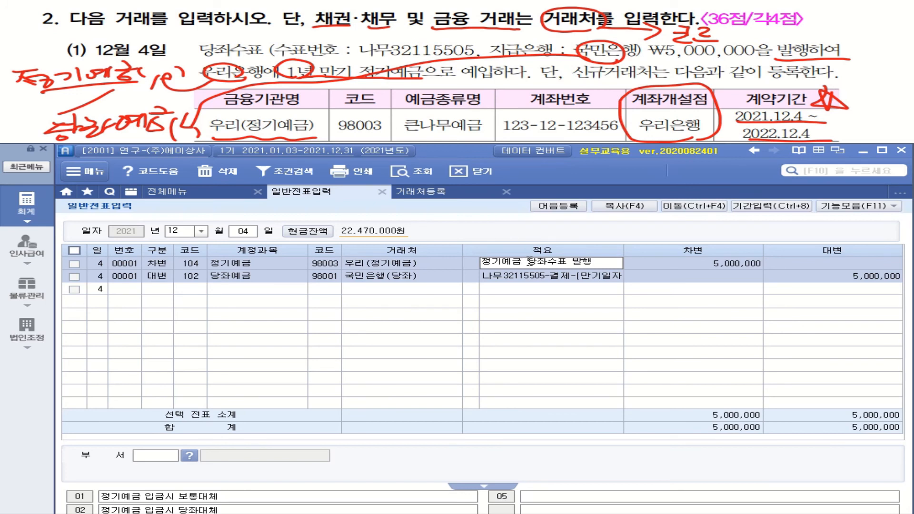
- Insert 입금시 before 당좌수표 in the 적요 of the 정기예금 line and commit the text
{"action": "left_click", "coordinate": [534, 261]}
{"action": "type", "text": "얻"}
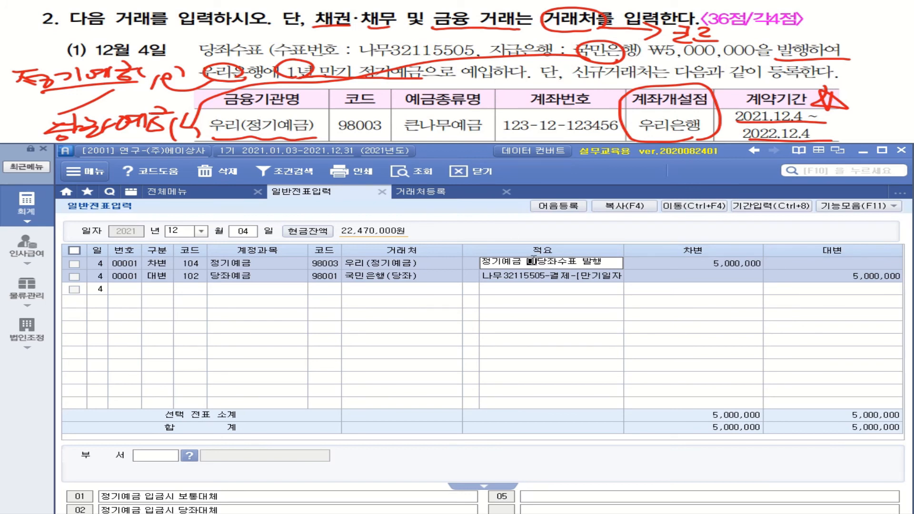
{"action": "type", "text": "금"}
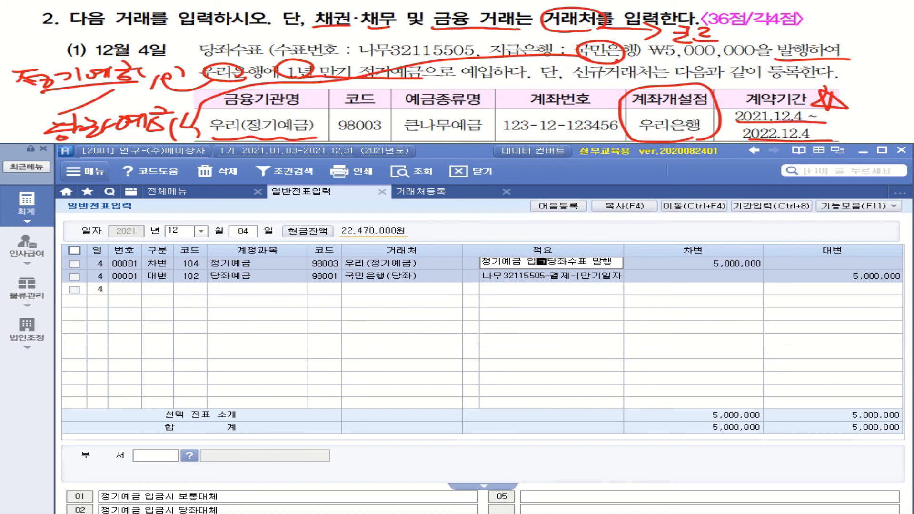
{"action": "type", "text": "시"}
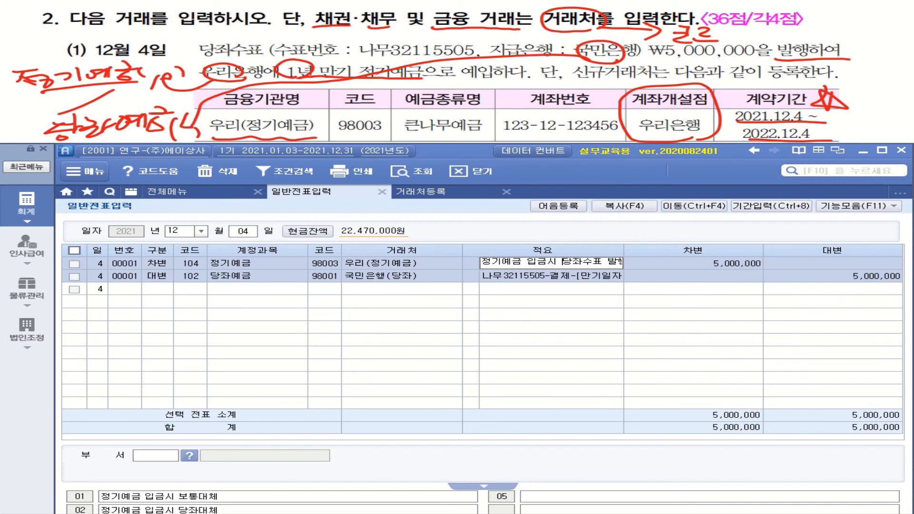
{"action": "left_click", "coordinate": [544, 278]}
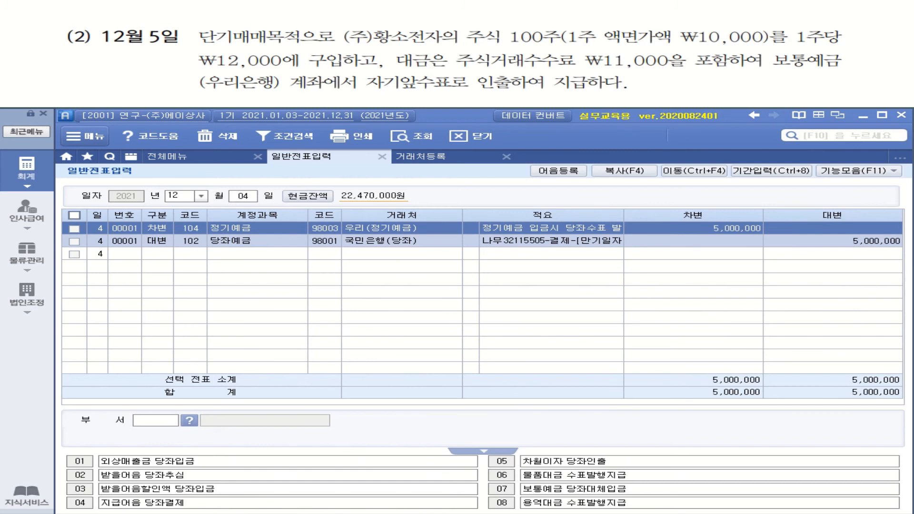
{"action": "left_click_drag", "start_coordinate": [200, 43], "coordinate": [329, 46]}
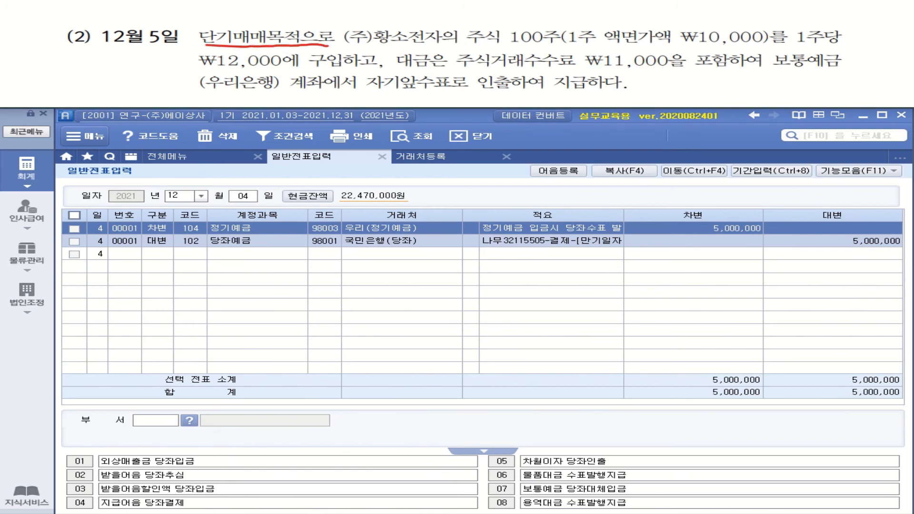
{"action": "left_click_drag", "start_coordinate": [468, 48], "coordinate": [510, 48]}
{"action": "mouse_move", "coordinate": [257, 42]}
{"action": "left_mouse_down"}
{"action": "mouse_move", "coordinate": [362, 19]}
{"action": "mouse_move", "coordinate": [480, 32]}
{"action": "left_mouse_up"}
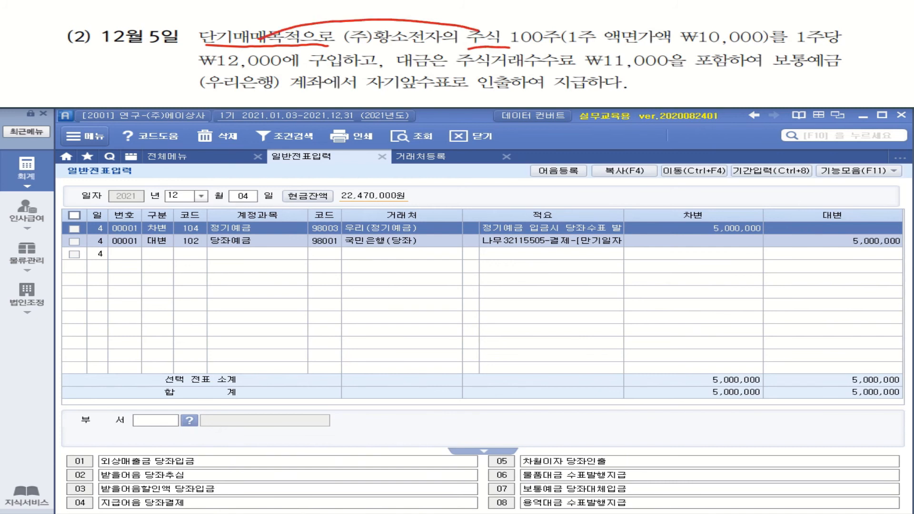
{"action": "mouse_move", "coordinate": [165, 6]}
{"action": "left_mouse_down"}
{"action": "mouse_move", "coordinate": [150, 18]}
{"action": "mouse_move", "coordinate": [193, 19]}
{"action": "mouse_move", "coordinate": [201, 9]}
{"action": "left_mouse_up"}
{"action": "mouse_move", "coordinate": [200, 13]}
{"action": "left_mouse_down"}
{"action": "mouse_move", "coordinate": [216, 11]}
{"action": "mouse_move", "coordinate": [208, 21]}
{"action": "left_mouse_up"}
{"action": "mouse_move", "coordinate": [227, 7]}
{"action": "left_mouse_down"}
{"action": "mouse_move", "coordinate": [220, 13]}
{"action": "mouse_move", "coordinate": [239, 16]}
{"action": "left_mouse_up"}
{"action": "mouse_move", "coordinate": [237, 15]}
{"action": "left_mouse_down"}
{"action": "mouse_move", "coordinate": [327, 7]}
{"action": "mouse_move", "coordinate": [306, 20]}
{"action": "mouse_move", "coordinate": [342, 16]}
{"action": "left_mouse_up"}
{"action": "left_click_drag", "start_coordinate": [324, 19], "coordinate": [333, 16]}
{"action": "mouse_move", "coordinate": [343, 5]}
{"action": "left_mouse_down"}
{"action": "mouse_move", "coordinate": [355, 19]}
{"action": "mouse_move", "coordinate": [399, 19]}
{"action": "left_mouse_up"}
{"action": "left_click_drag", "start_coordinate": [413, 1], "coordinate": [425, 10]}
{"action": "left_click_drag", "start_coordinate": [395, 14], "coordinate": [423, 15]}
{"action": "left_click_drag", "start_coordinate": [408, 17], "coordinate": [441, 12]}
{"action": "mouse_move", "coordinate": [427, 14]}
{"action": "left_mouse_down"}
{"action": "mouse_move", "coordinate": [448, 10]}
{"action": "mouse_move", "coordinate": [453, 19]}
{"action": "mouse_move", "coordinate": [478, 8]}
{"action": "left_mouse_up"}
{"action": "mouse_move", "coordinate": [458, 10]}
{"action": "left_mouse_down"}
{"action": "mouse_move", "coordinate": [486, 7]}
{"action": "mouse_move", "coordinate": [472, 19]}
{"action": "mouse_move", "coordinate": [503, 7]}
{"action": "left_mouse_up"}
{"action": "mouse_move", "coordinate": [481, 9]}
{"action": "left_mouse_down"}
{"action": "mouse_move", "coordinate": [517, 5]}
{"action": "mouse_move", "coordinate": [512, 18]}
{"action": "mouse_move", "coordinate": [545, 13]}
{"action": "left_mouse_up"}
{"action": "left_click_drag", "start_coordinate": [539, 3], "coordinate": [570, 10]}
{"action": "left_click_drag", "start_coordinate": [547, 15], "coordinate": [562, 22]}
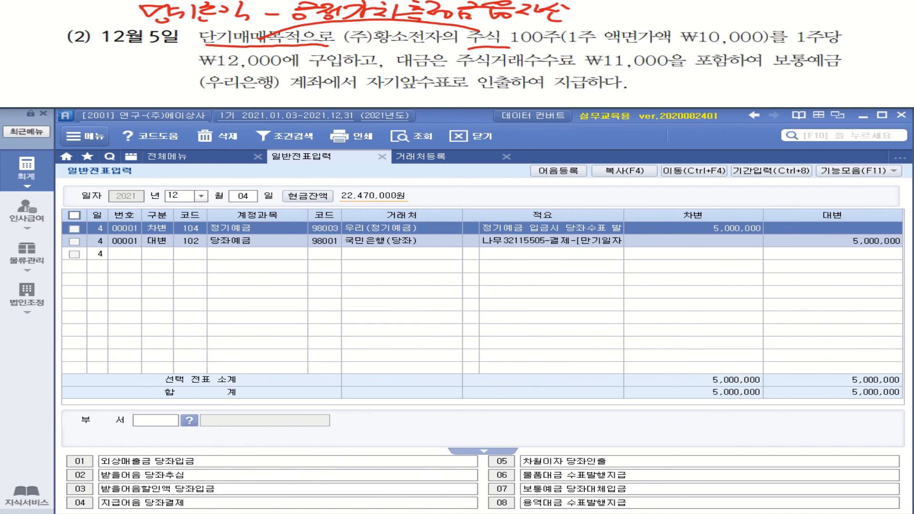
{"action": "left_click_drag", "start_coordinate": [570, 40], "coordinate": [757, 38]}
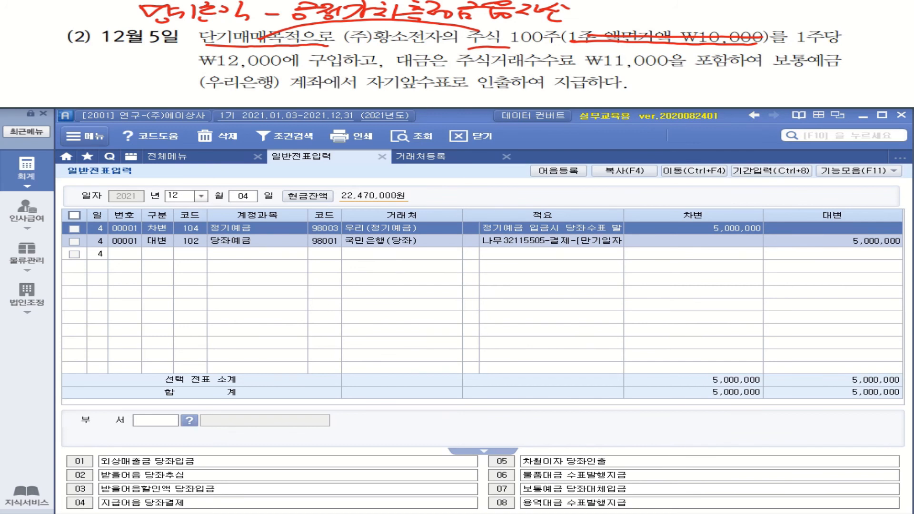
{"action": "left_click_drag", "start_coordinate": [195, 70], "coordinate": [338, 67]}
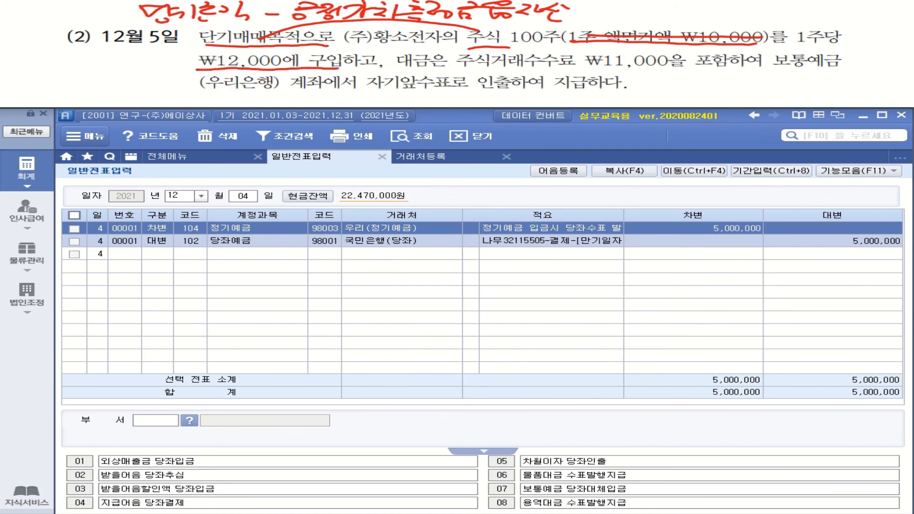
{"action": "left_click_drag", "start_coordinate": [188, 64], "coordinate": [163, 64]}
{"action": "mouse_move", "coordinate": [169, 55]}
{"action": "left_mouse_down"}
{"action": "mouse_move", "coordinate": [152, 64]}
{"action": "mouse_move", "coordinate": [165, 71]}
{"action": "left_mouse_up"}
{"action": "left_click_drag", "start_coordinate": [44, 53], "coordinate": [48, 69]}
{"action": "mouse_move", "coordinate": [26, 70]}
{"action": "left_mouse_down"}
{"action": "mouse_move", "coordinate": [62, 70]}
{"action": "mouse_move", "coordinate": [42, 81]}
{"action": "left_mouse_up"}
{"action": "mouse_move", "coordinate": [58, 59]}
{"action": "left_mouse_down"}
{"action": "mouse_move", "coordinate": [59, 71]}
{"action": "mouse_move", "coordinate": [79, 67]}
{"action": "left_mouse_up"}
{"action": "left_click_drag", "start_coordinate": [67, 70], "coordinate": [90, 69]}
{"action": "left_click_drag", "start_coordinate": [93, 58], "coordinate": [99, 66]}
{"action": "left_click_drag", "start_coordinate": [101, 64], "coordinate": [102, 73]}
{"action": "left_click_drag", "start_coordinate": [89, 73], "coordinate": [115, 74]}
{"action": "left_click_drag", "start_coordinate": [122, 55], "coordinate": [125, 79]}
{"action": "left_click_drag", "start_coordinate": [121, 69], "coordinate": [131, 69]}
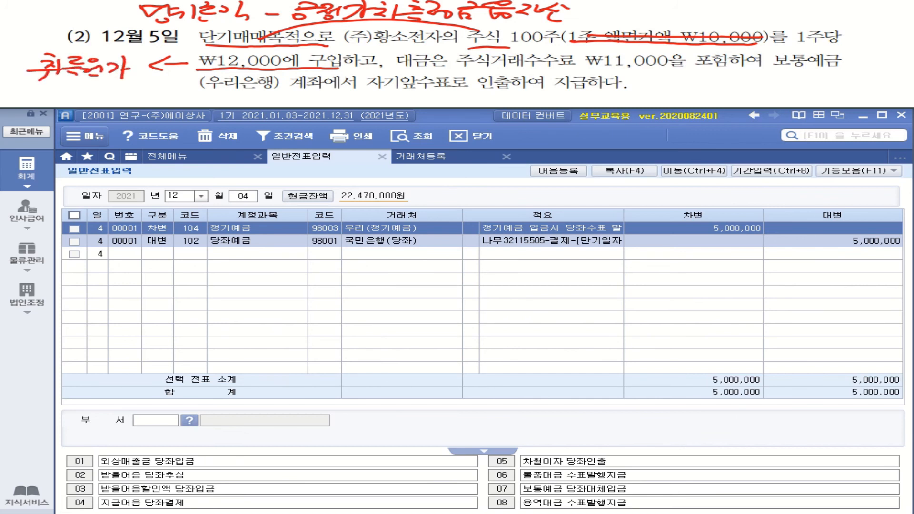
{"action": "mouse_move", "coordinate": [298, 54]}
{"action": "left_mouse_down"}
{"action": "mouse_move", "coordinate": [510, 47]}
{"action": "mouse_move", "coordinate": [533, 57]}
{"action": "mouse_move", "coordinate": [511, 54]}
{"action": "left_mouse_up"}
{"action": "left_click_drag", "start_coordinate": [525, 52], "coordinate": [536, 60]}
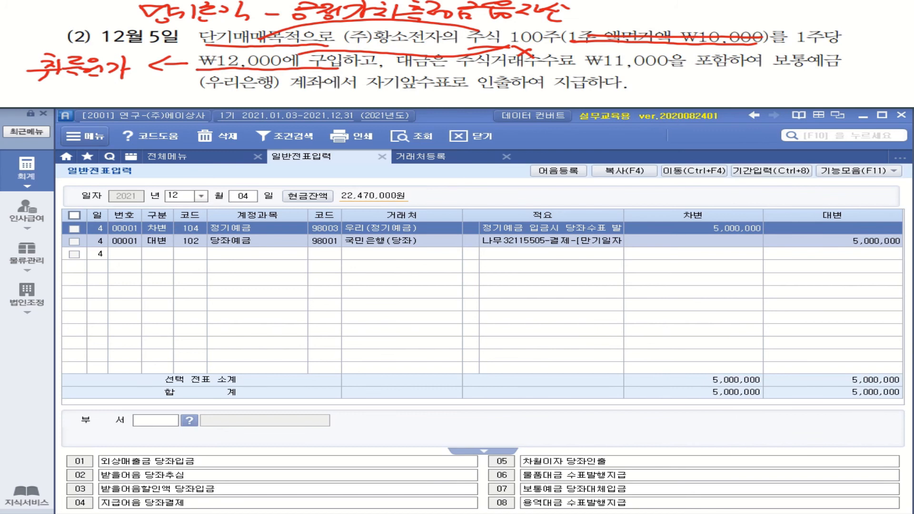
{"action": "mouse_move", "coordinate": [455, 72]}
{"action": "left_mouse_down"}
{"action": "mouse_move", "coordinate": [690, 72]}
{"action": "mouse_move", "coordinate": [659, 78]}
{"action": "mouse_move", "coordinate": [711, 86]}
{"action": "left_mouse_up"}
{"action": "left_click_drag", "start_coordinate": [676, 89], "coordinate": [712, 88]}
{"action": "left_click_drag", "start_coordinate": [698, 91], "coordinate": [698, 100]}
{"action": "mouse_move", "coordinate": [717, 84]}
{"action": "left_mouse_down"}
{"action": "mouse_move", "coordinate": [727, 78]}
{"action": "mouse_move", "coordinate": [714, 88]}
{"action": "left_mouse_up"}
{"action": "mouse_move", "coordinate": [706, 91]}
{"action": "left_mouse_down"}
{"action": "mouse_move", "coordinate": [733, 90]}
{"action": "mouse_move", "coordinate": [716, 99]}
{"action": "mouse_move", "coordinate": [756, 85]}
{"action": "left_mouse_up"}
{"action": "left_click_drag", "start_coordinate": [733, 96], "coordinate": [749, 97]}
{"action": "left_click_drag", "start_coordinate": [756, 85], "coordinate": [761, 97]}
{"action": "left_click_drag", "start_coordinate": [772, 83], "coordinate": [768, 98]}
{"action": "left_click_drag", "start_coordinate": [782, 78], "coordinate": [791, 90]}
{"action": "mouse_move", "coordinate": [775, 97]}
{"action": "left_mouse_down"}
{"action": "mouse_move", "coordinate": [800, 104]}
{"action": "mouse_move", "coordinate": [862, 91]}
{"action": "mouse_move", "coordinate": [871, 101]}
{"action": "left_mouse_up"}
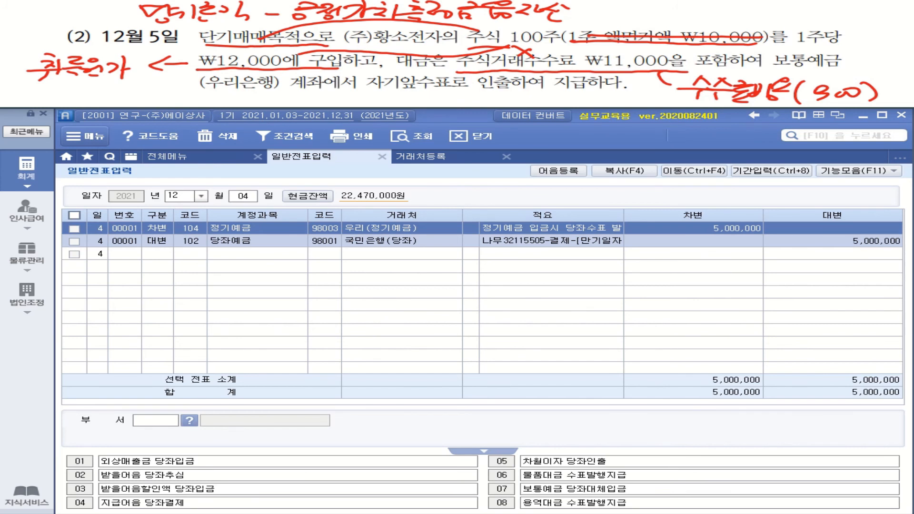
{"action": "left_click_drag", "start_coordinate": [876, 85], "coordinate": [886, 84]}
{"action": "left_click_drag", "start_coordinate": [881, 82], "coordinate": [887, 93]}
{"action": "left_click_drag", "start_coordinate": [887, 87], "coordinate": [884, 102]}
{"action": "left_click_drag", "start_coordinate": [889, 91], "coordinate": [900, 100]}
{"action": "mouse_move", "coordinate": [898, 94]}
{"action": "left_mouse_down"}
{"action": "mouse_move", "coordinate": [908, 98]}
{"action": "mouse_move", "coordinate": [913, 81]}
{"action": "left_mouse_up"}
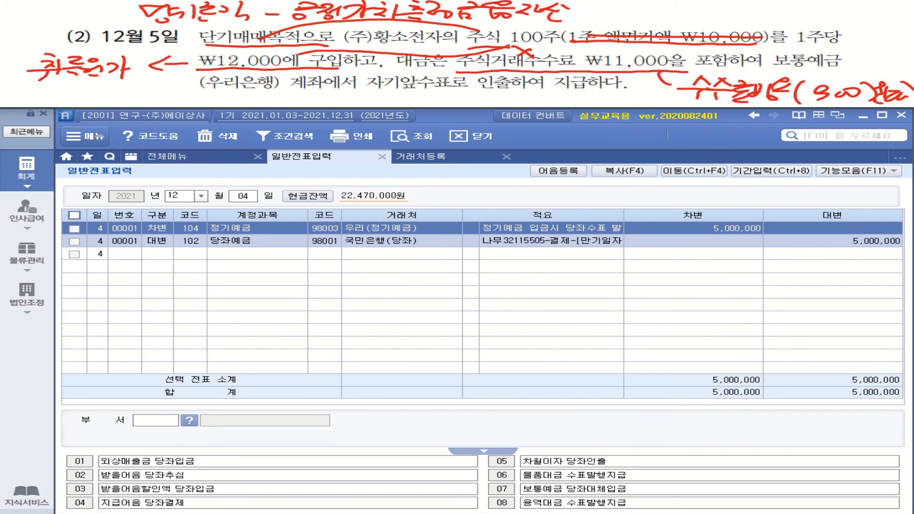
{"action": "mouse_move", "coordinate": [435, 90]}
{"action": "left_mouse_down"}
{"action": "mouse_move", "coordinate": [413, 104]}
{"action": "mouse_move", "coordinate": [469, 98]}
{"action": "left_mouse_up"}
{"action": "left_click_drag", "start_coordinate": [453, 95], "coordinate": [470, 104]}
{"action": "mouse_move", "coordinate": [478, 89]}
{"action": "left_mouse_down"}
{"action": "mouse_move", "coordinate": [488, 88]}
{"action": "mouse_move", "coordinate": [487, 96]}
{"action": "left_mouse_up"}
{"action": "mouse_move", "coordinate": [471, 99]}
{"action": "left_mouse_down"}
{"action": "mouse_move", "coordinate": [490, 97]}
{"action": "mouse_move", "coordinate": [478, 101]}
{"action": "left_mouse_up"}
{"action": "left_click_drag", "start_coordinate": [496, 96], "coordinate": [512, 95]}
{"action": "left_click_drag", "start_coordinate": [513, 93], "coordinate": [520, 101]}
{"action": "mouse_move", "coordinate": [526, 91]}
{"action": "left_mouse_down"}
{"action": "mouse_move", "coordinate": [544, 95]}
{"action": "mouse_move", "coordinate": [536, 106]}
{"action": "mouse_move", "coordinate": [551, 105]}
{"action": "left_mouse_up"}
{"action": "left_click_drag", "start_coordinate": [616, 89], "coordinate": [624, 103]}
{"action": "mouse_move", "coordinate": [228, 88]}
{"action": "left_mouse_down"}
{"action": "mouse_move", "coordinate": [257, 76]}
{"action": "mouse_move", "coordinate": [575, 92]}
{"action": "left_mouse_up"}
{"action": "left_click_drag", "start_coordinate": [557, 97], "coordinate": [581, 93]}
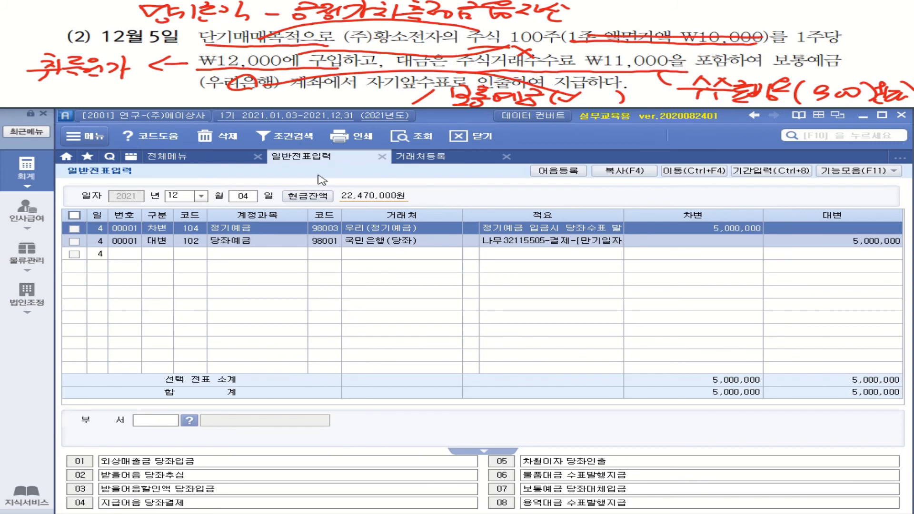
- Set the voucher day to December 5 and start a 차변 line with account 107 당기손익-공정가치측정금융자산
{"action": "left_click", "coordinate": [244, 198]}
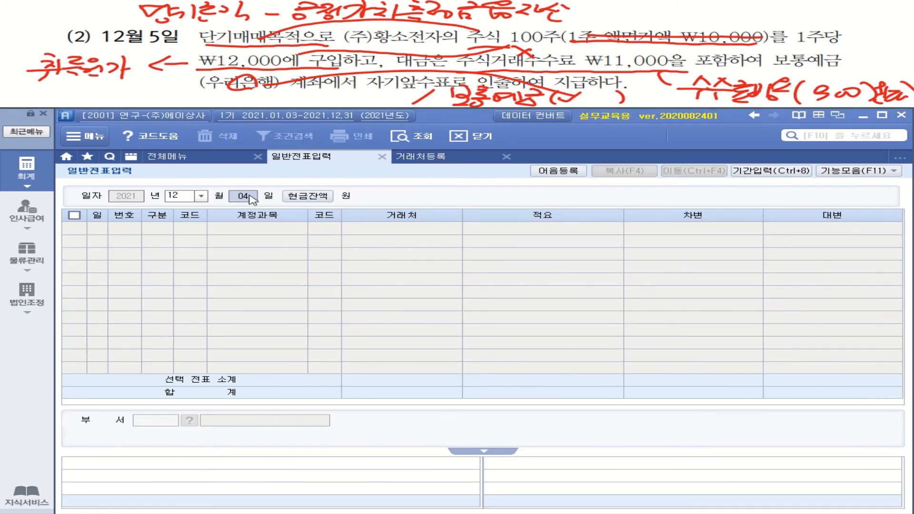
{"action": "type", "text": "5"}
{"action": "key", "text": "Return"}
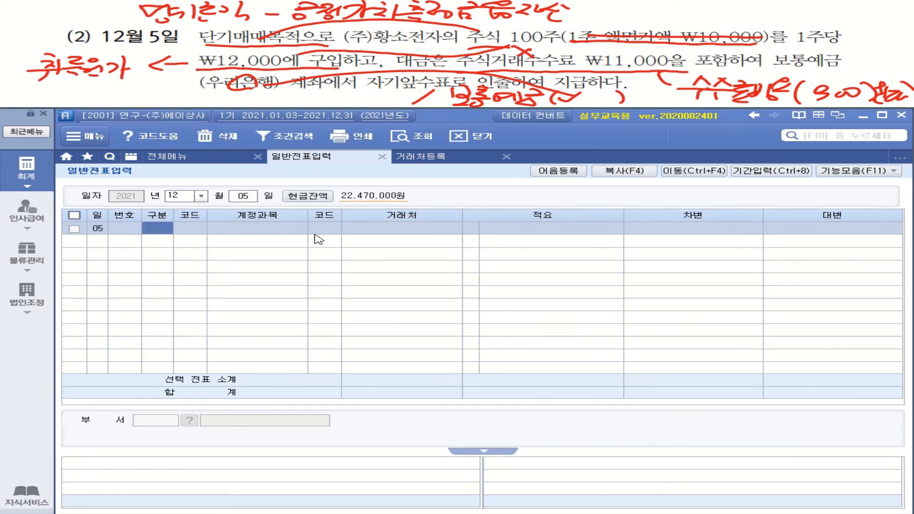
{"action": "key", "text": "3"}
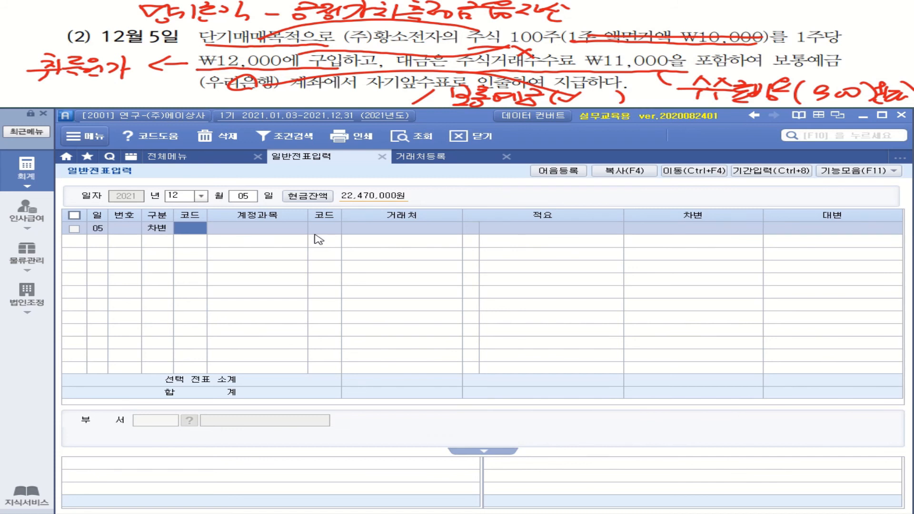
{"action": "type", "text": "당기"}
{"action": "key", "text": "Return"}
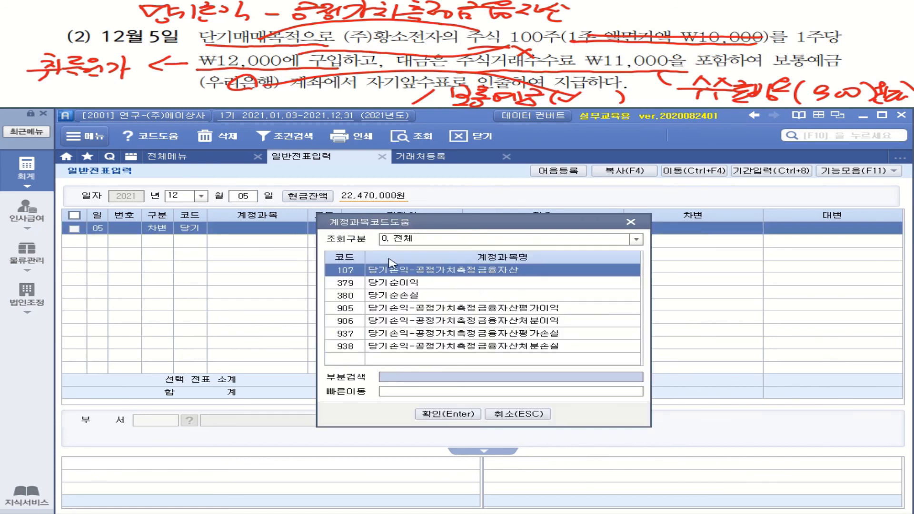
{"action": "double_click", "coordinate": [491, 270]}
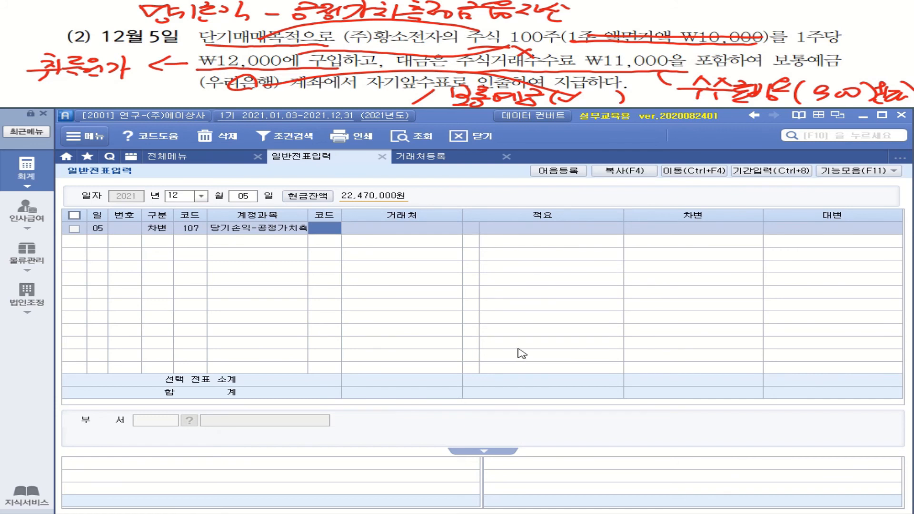
- Enter (주)황소전자 as the 거래처 name of the 당기손익-공정가치측정금융자산 line, leaving its 거래처 code blank
{"action": "key", "text": "Return"}
{"action": "key", "text": "Return"}
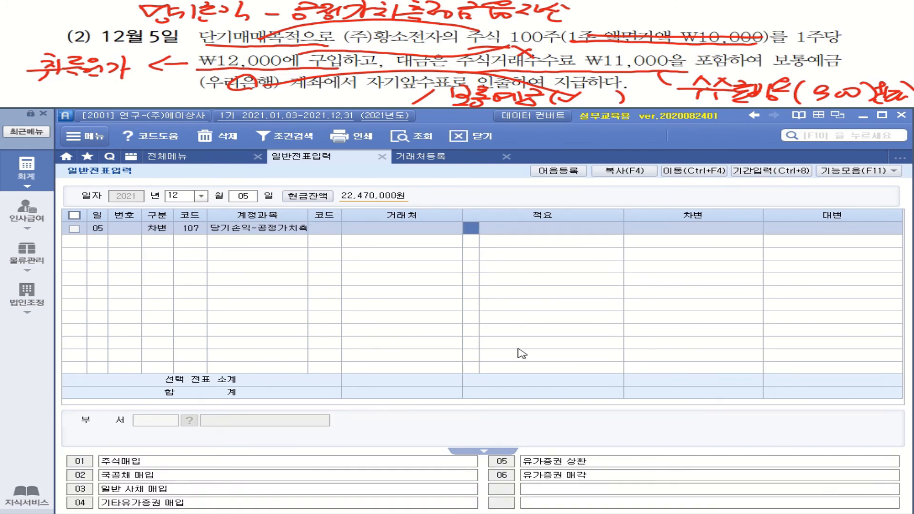
{"action": "key", "text": "Left"}
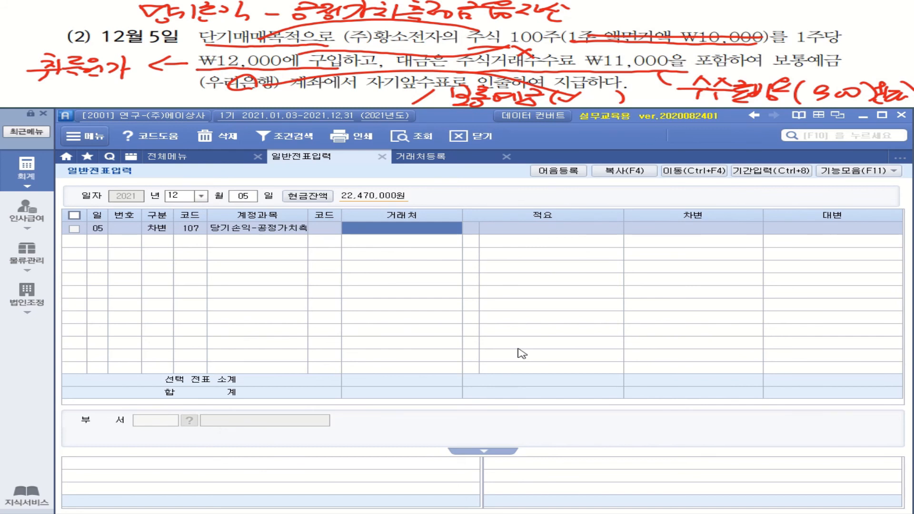
{"action": "type", "text": "("}
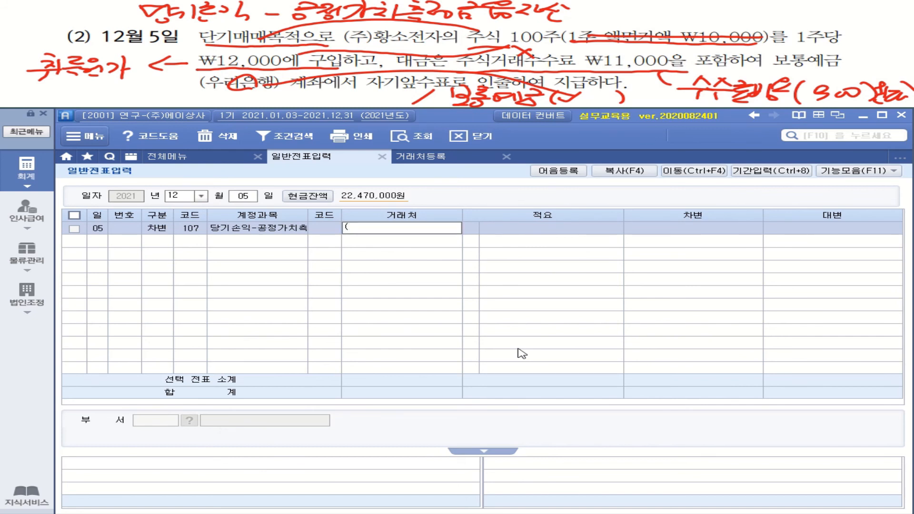
{"action": "type", "text": "주)"}
{"action": "type", "text": "황ㅅ"}
{"action": "type", "text": "ㅗ저"}
{"action": "type", "text": "ㄴ자"}
{"action": "key", "text": "Return"}
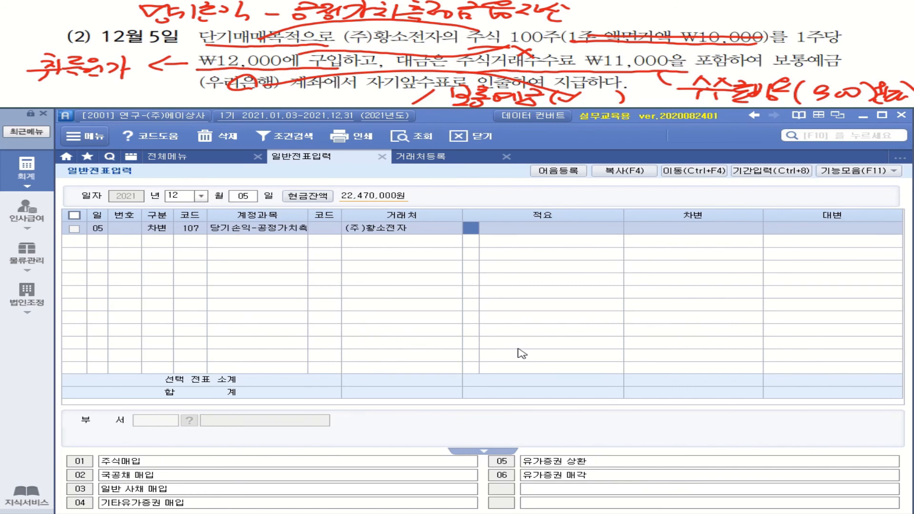
- Enter 주식매입(100주, @₩12,000) as the 적요 of the 당기손익-공정가치측정금융자산 line
{"action": "left_click", "coordinate": [508, 231]}
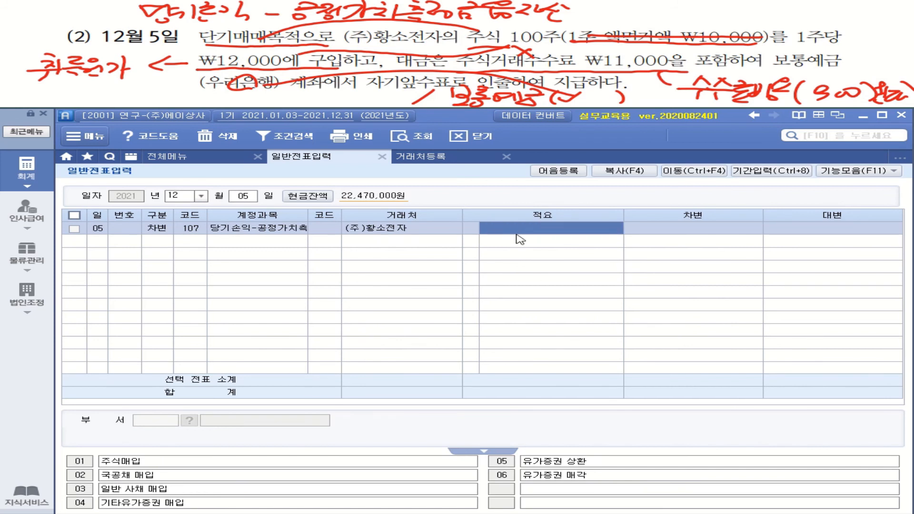
{"action": "type", "text": "주식"}
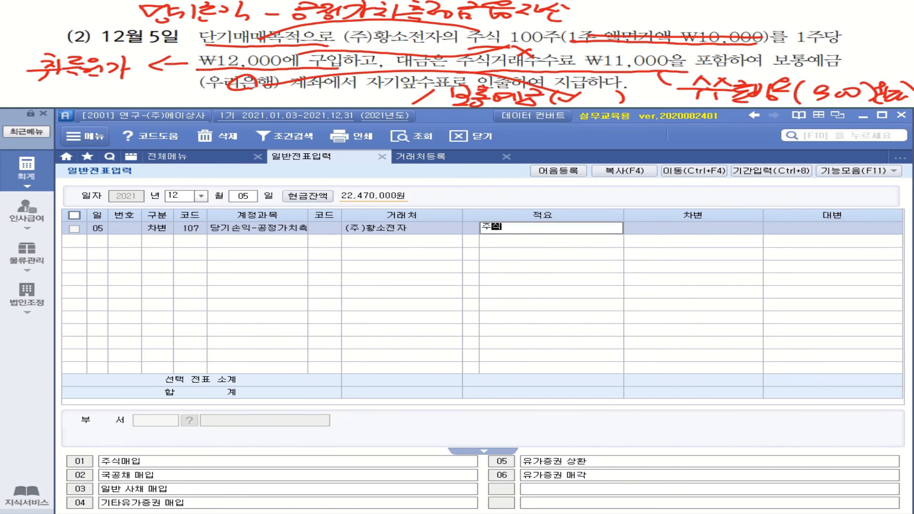
{"action": "type", "text": "ㅁ"}
{"action": "type", "text": "ㅐ입"}
{"action": "type", "text": "("}
{"action": "type", "text": "100"}
{"action": "type", "text": "주,"}
{"action": "type", "text": " @₩"}
{"action": "type", "text": "12"}
{"action": "type", "text": ",000"}
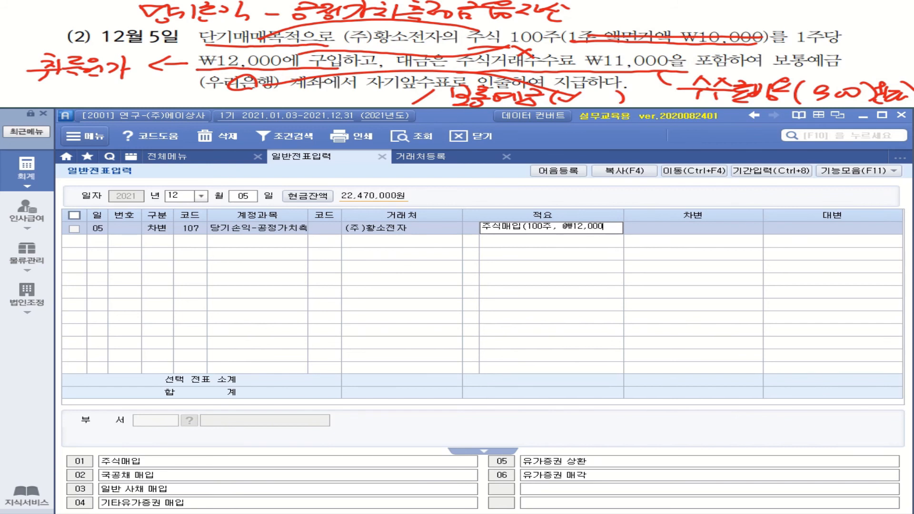
{"action": "type", "text": ")"}
{"action": "left_click", "coordinate": [724, 232]}
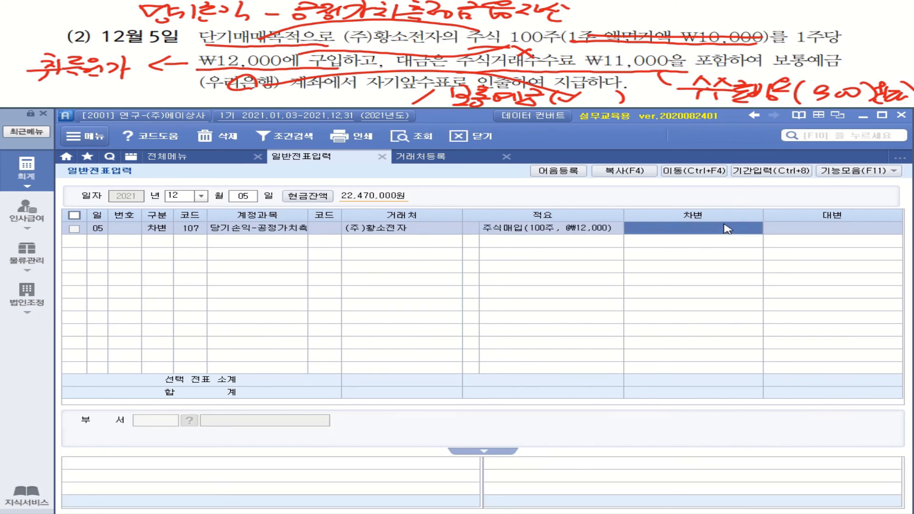
- Multiply 100 by 12,000 in the built-in 계산기 and apply the result as the 차변 amount of the share purchase line
{"action": "right_click", "coordinate": [730, 230]}
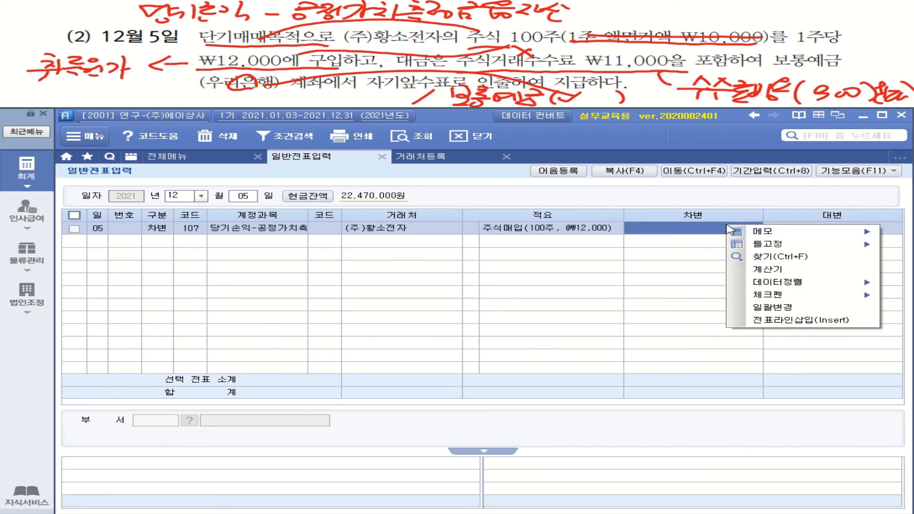
{"action": "left_click", "coordinate": [770, 274]}
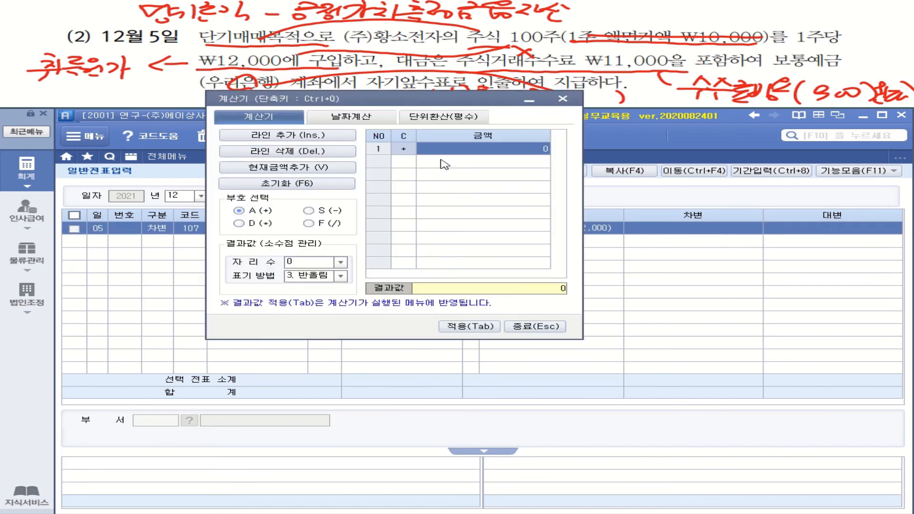
{"action": "left_click_drag", "start_coordinate": [435, 238], "coordinate": [442, 268]}
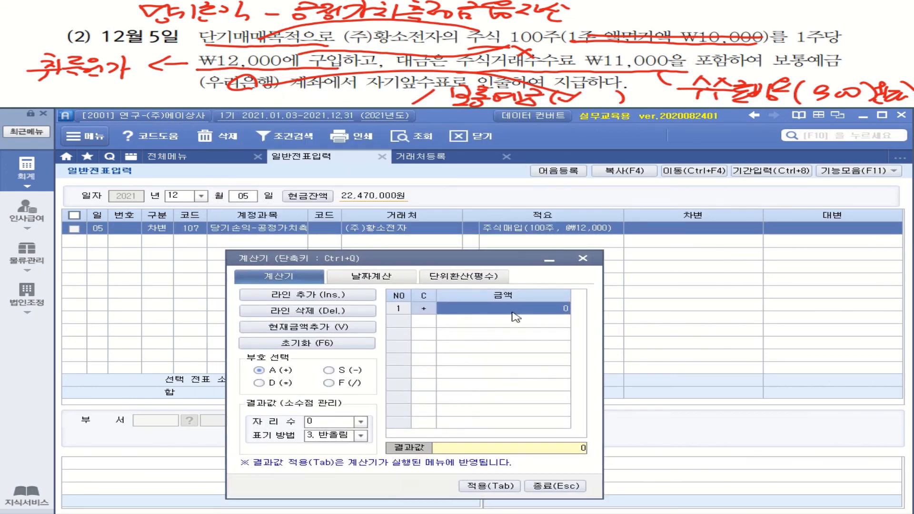
{"action": "type", "text": "100"}
{"action": "key", "text": "Return"}
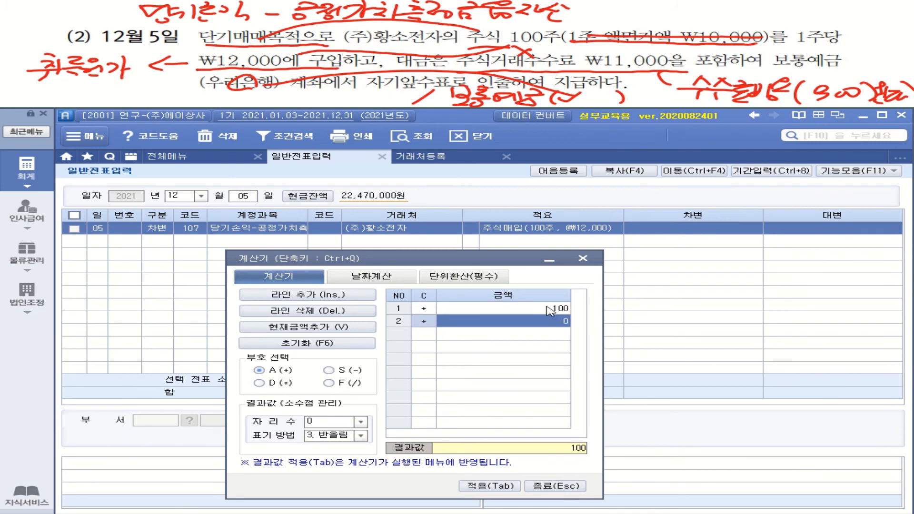
{"action": "left_click", "coordinate": [259, 383]}
{"action": "type", "text": "12,00"}
{"action": "type", "text": "00"}
{"action": "key", "text": "Return"}
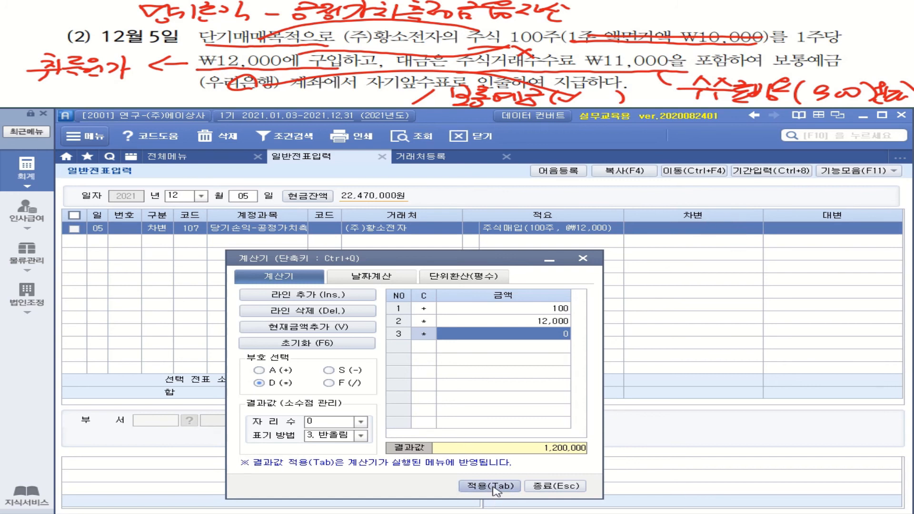
{"action": "key", "text": "Tab"}
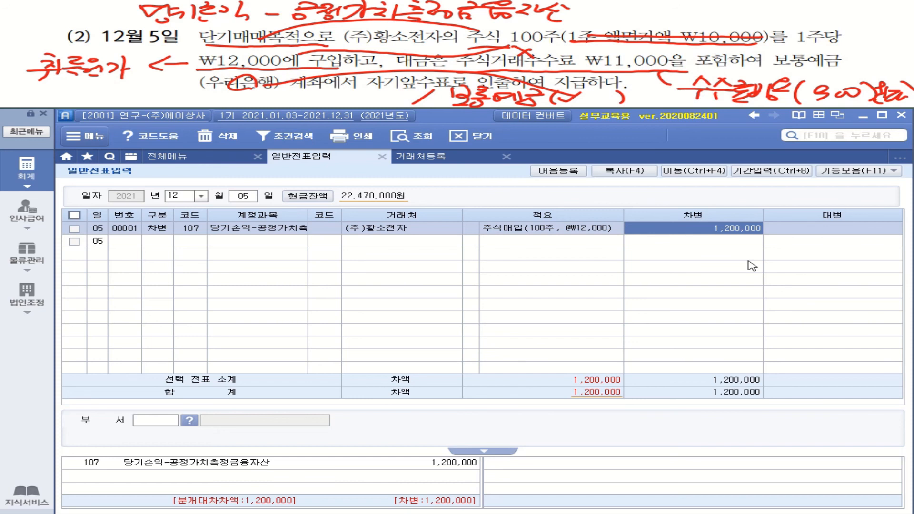
{"action": "key", "text": "Return"}
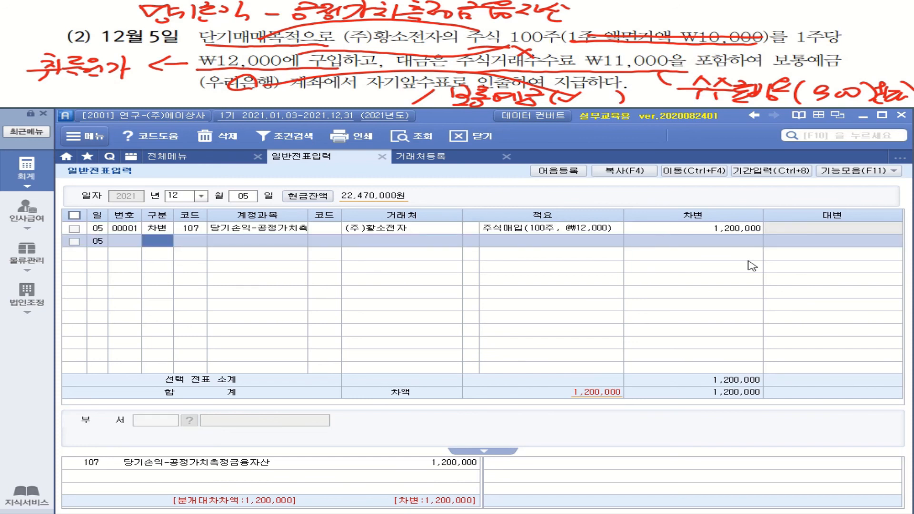
- Add a second 차변 line for December 5 with account 946 수수료비용, without a 거래처 code
{"action": "type", "text": "3"}
{"action": "key", "text": "Return"}
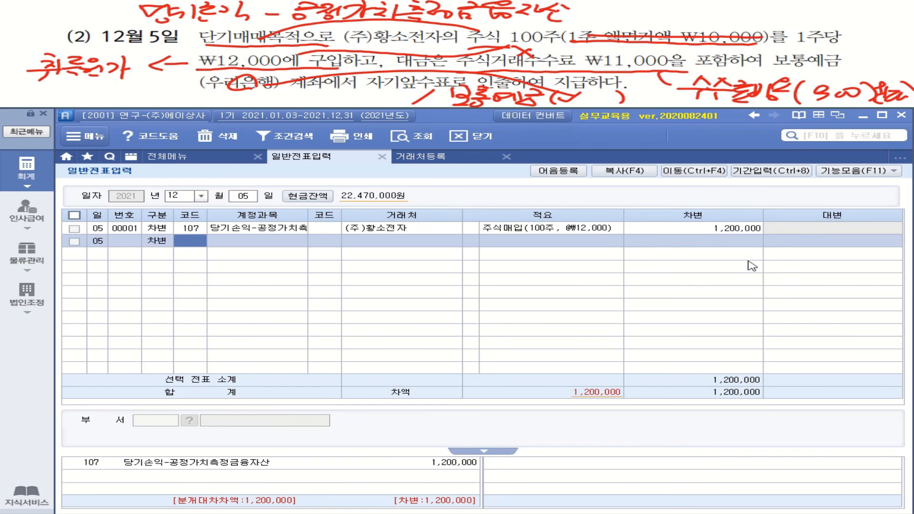
{"action": "type", "text": "수수"}
{"action": "key", "text": "Return"}
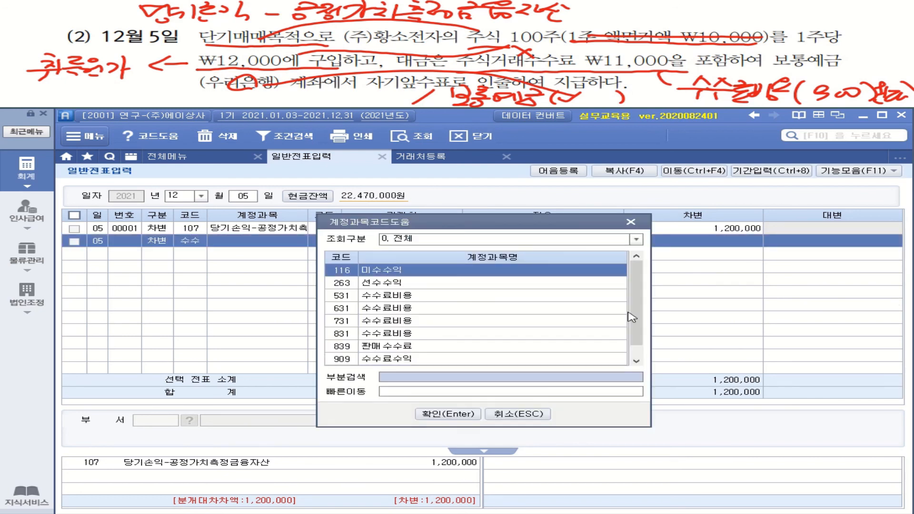
{"action": "scroll", "coordinate": [632, 318], "scroll_direction": "down", "scroll_amount": 1}
{"action": "left_click", "coordinate": [419, 361]}
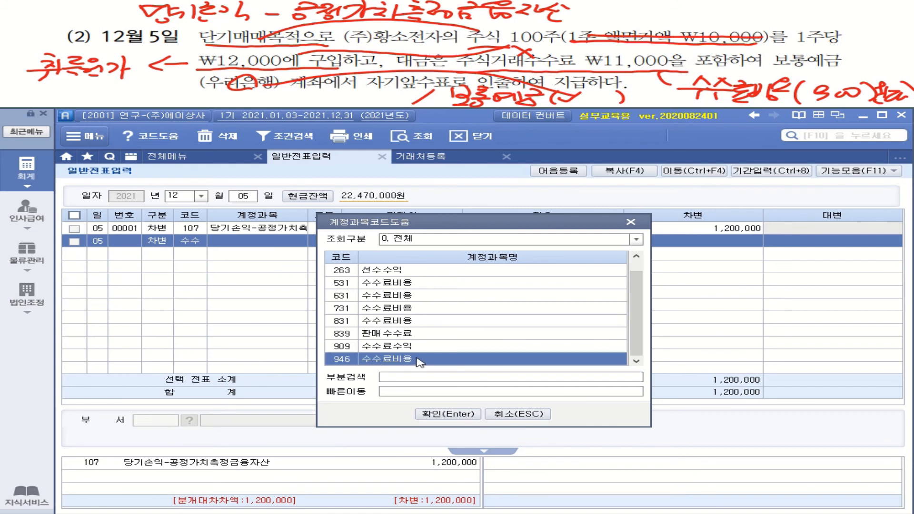
{"action": "left_click", "coordinate": [440, 414]}
{"action": "key", "text": "Return"}
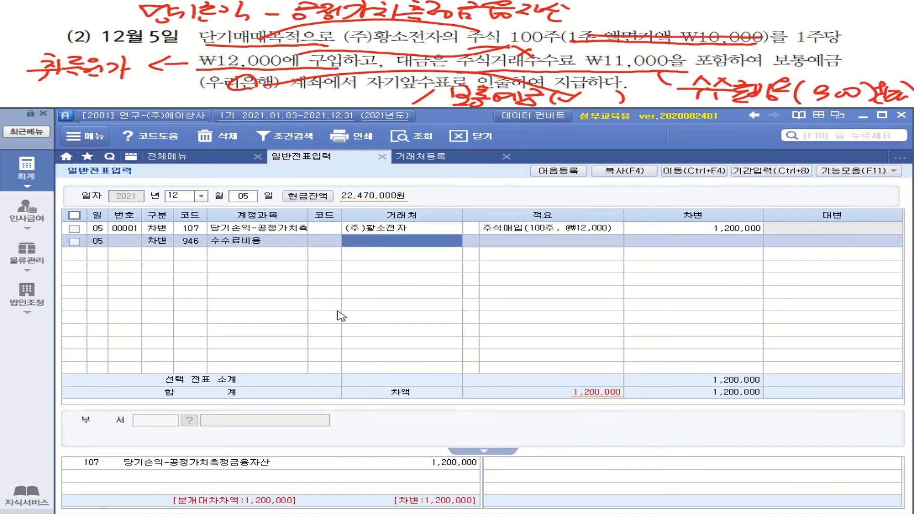
- Clear the copied (주)황소전자 from the 거래처 of the 수수료비용 line
{"action": "key", "text": "Return"}
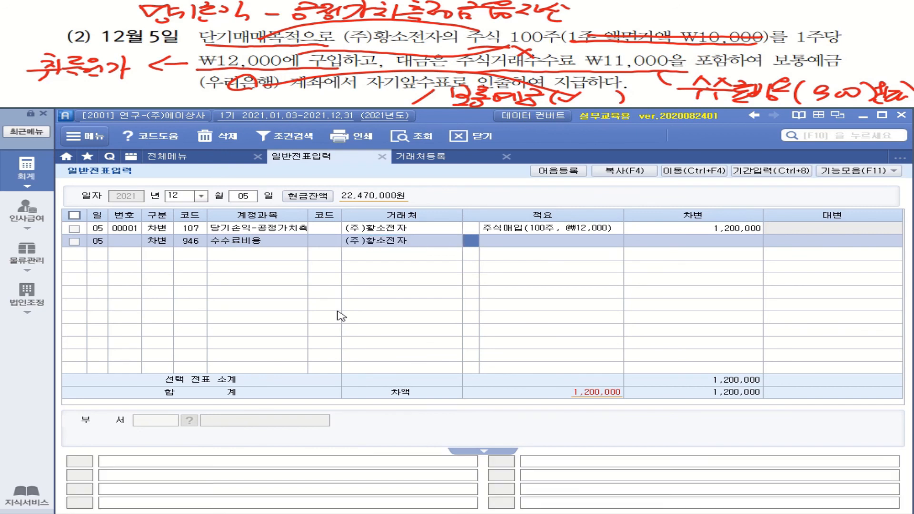
{"action": "left_click", "coordinate": [384, 243]}
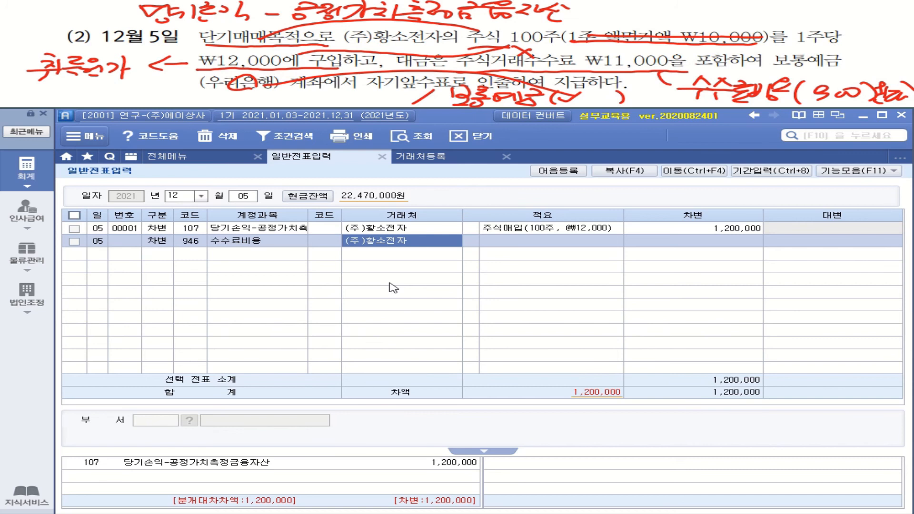
{"action": "key", "text": "Delete"}
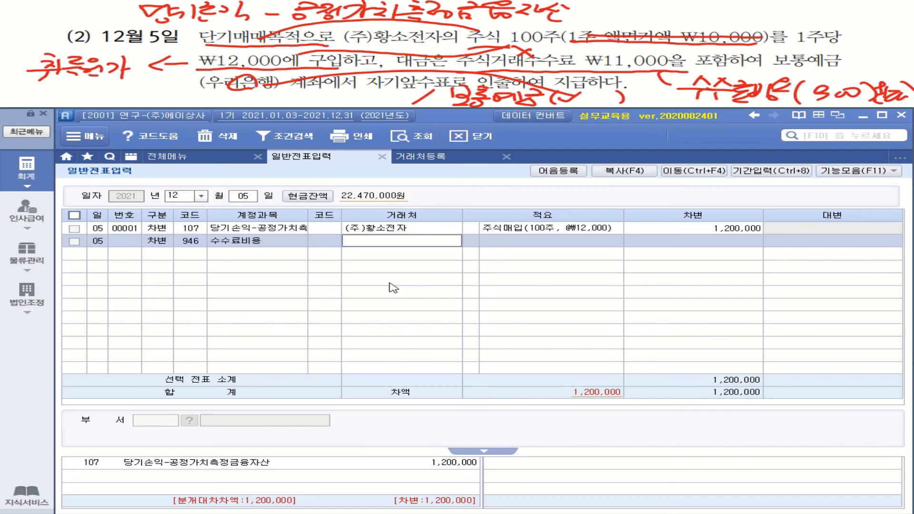
{"action": "key", "text": "Return"}
{"action": "key", "text": "Return"}
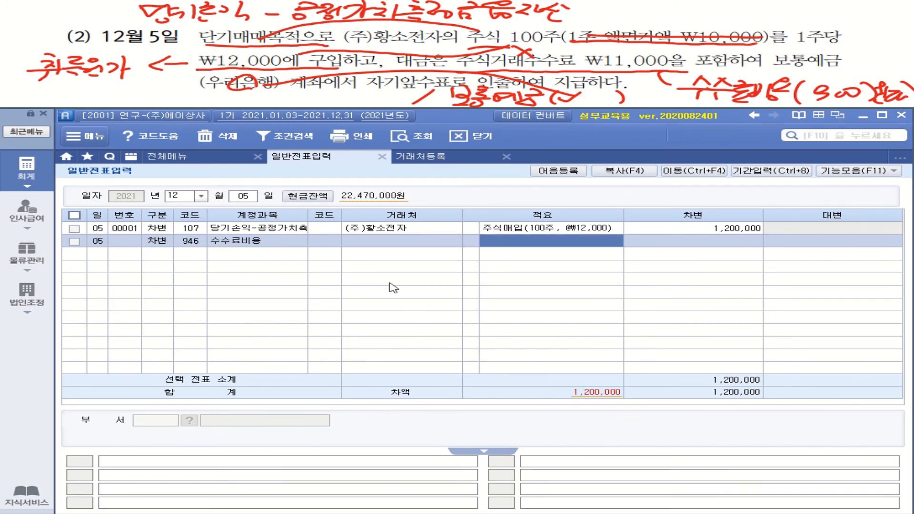
- Enter 주식거래수수료 지급 as the 적요 and 11,000 as the 차변 amount of the 수수료비용 line, and complete the line
{"action": "type", "text": "주시"}
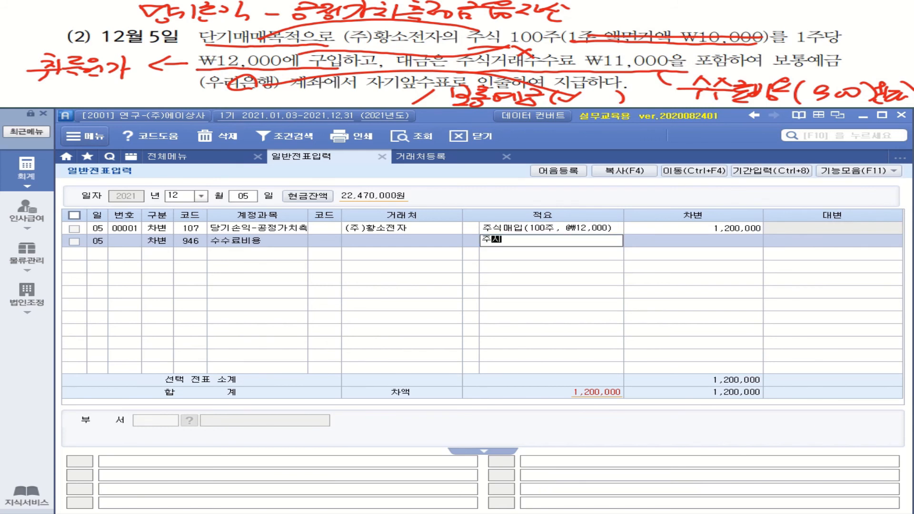
{"action": "type", "text": "ㄱ거"}
{"action": "type", "text": "래수"}
{"action": "type", "text": "수료"}
{"action": "type", "text": " 지급"}
{"action": "key", "text": "Return"}
{"action": "type", "text": "11"}
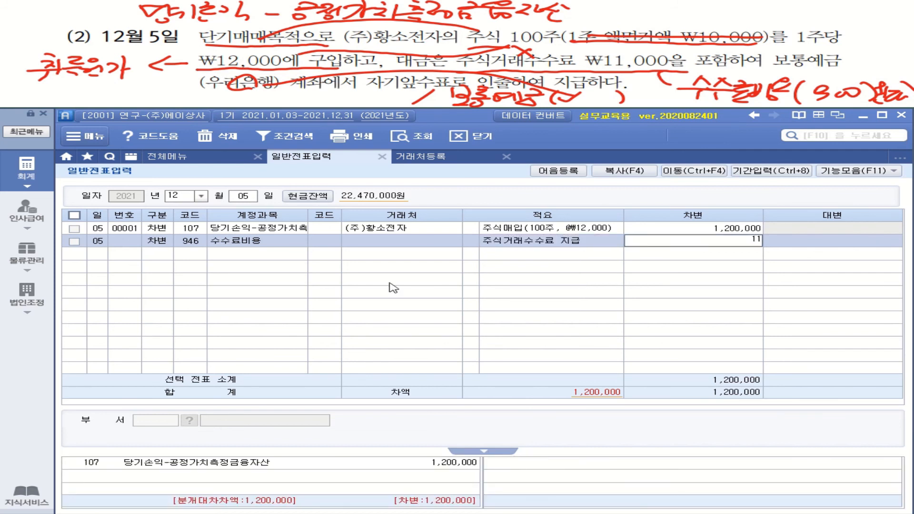
{"action": "type", "text": ",000"}
{"action": "key", "text": "Return"}
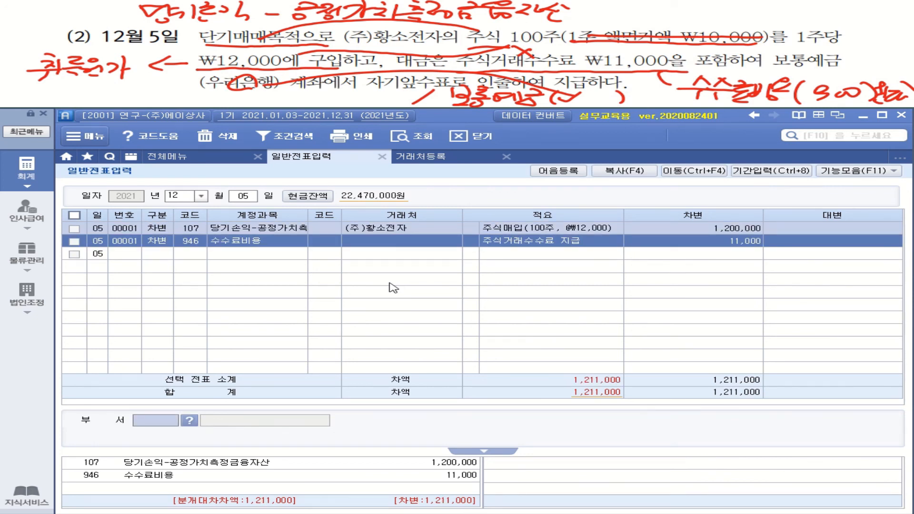
{"action": "key", "text": "Return"}
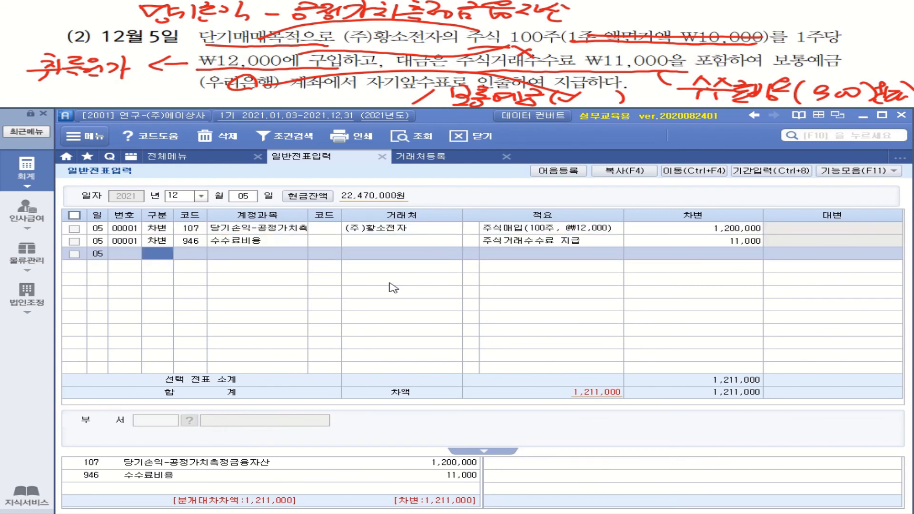
- Add a 대변 line for December 5 with account 103 보통예금 and 우리은행(보통) as the 거래처
{"action": "type", "text": "4"}
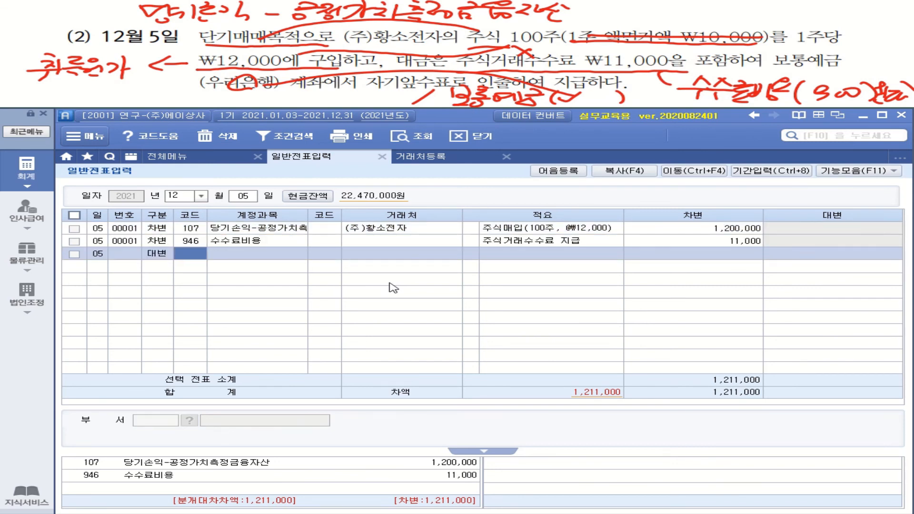
{"action": "type", "text": "103"}
{"action": "key", "text": "Return"}
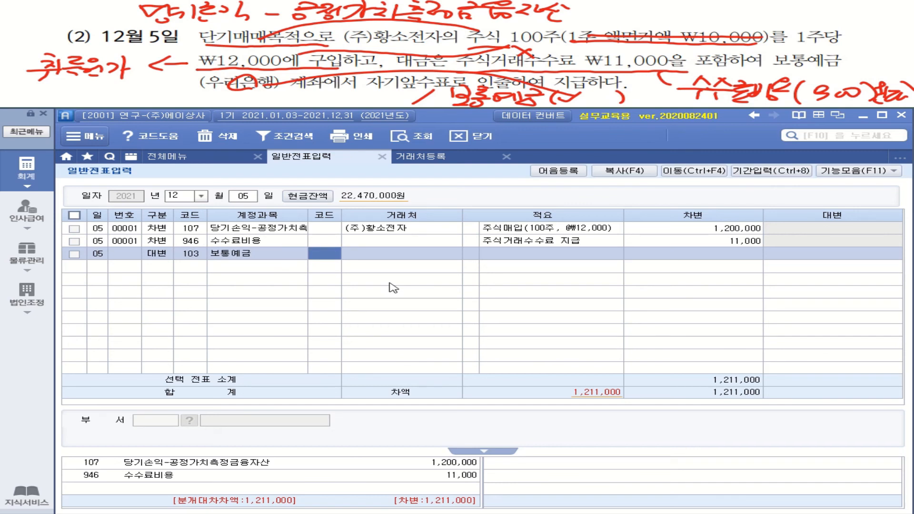
{"action": "type", "text": "우리"}
{"action": "key", "text": "Return"}
{"action": "key", "text": "Return"}
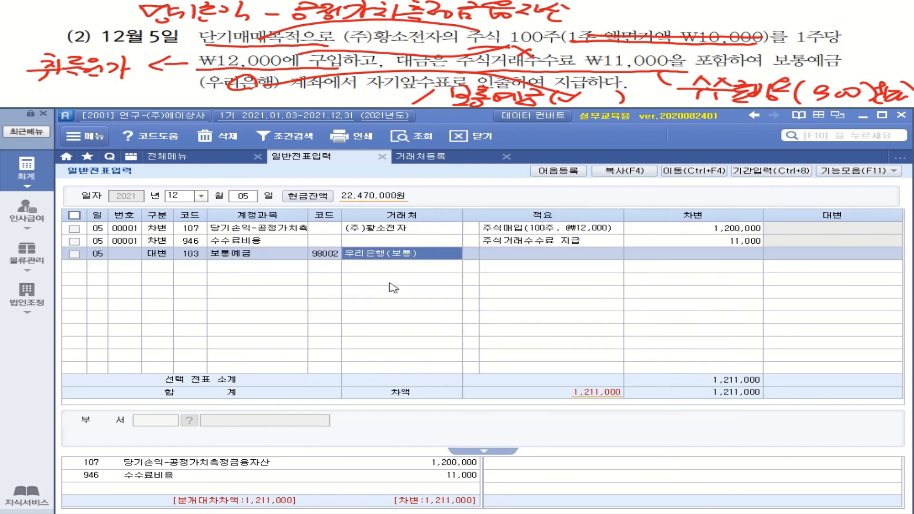
{"action": "key", "text": "Return"}
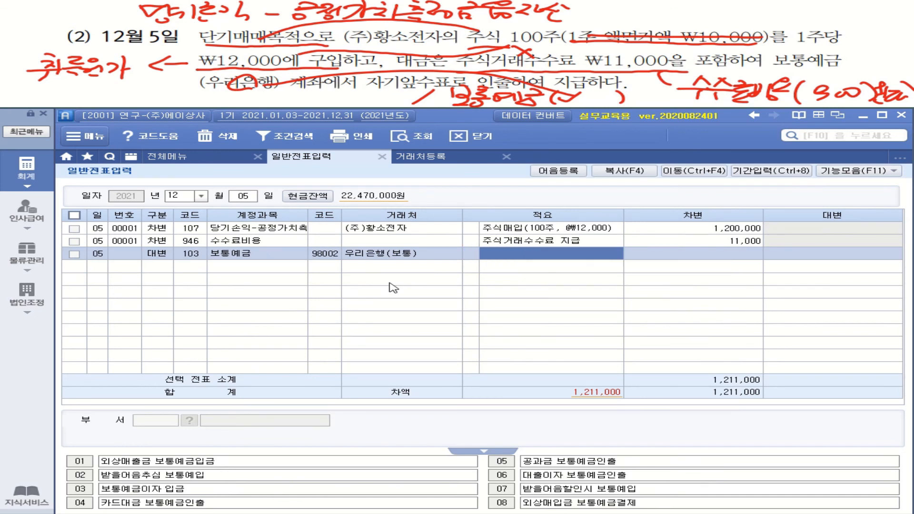
- Enter 주식매입 as the 적요 and 12,110,000 as the 대변 amount of the 보통예금 line, and complete the line
{"action": "type", "text": "주"}
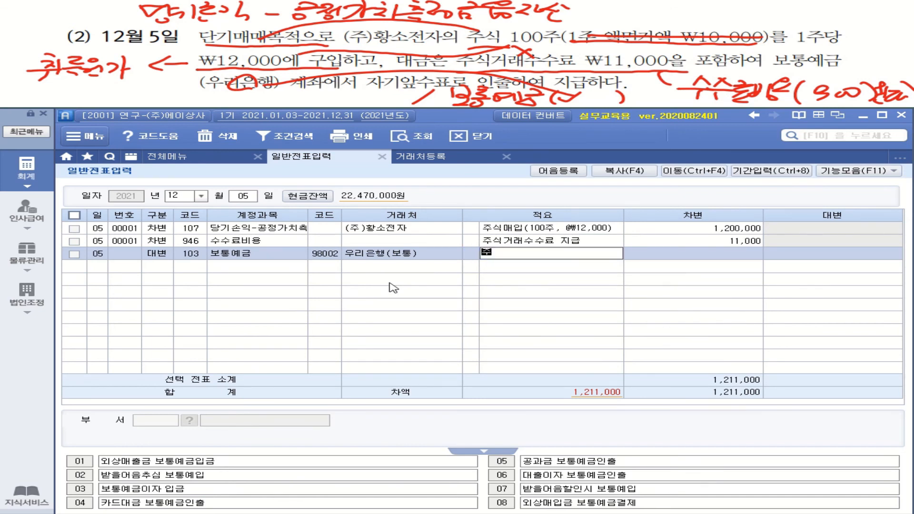
{"action": "type", "text": "식매입"}
{"action": "key", "text": "Return"}
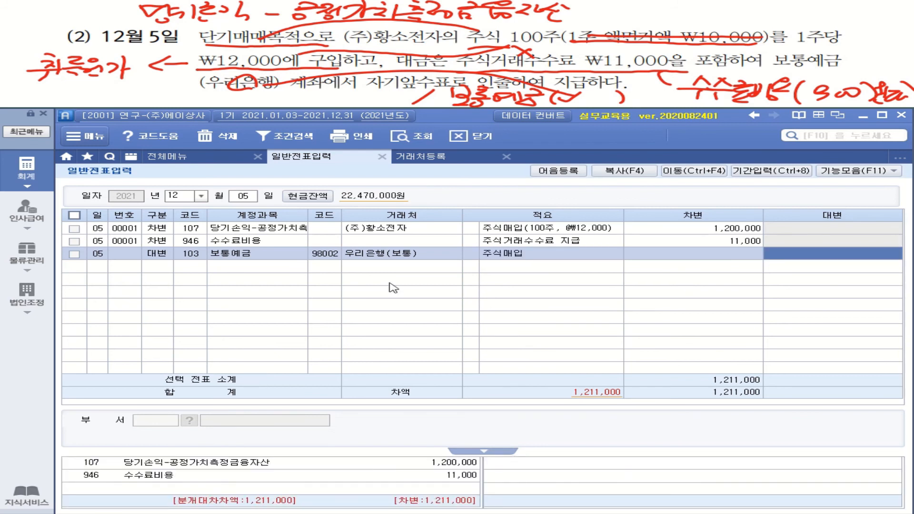
{"action": "type", "text": "1"}
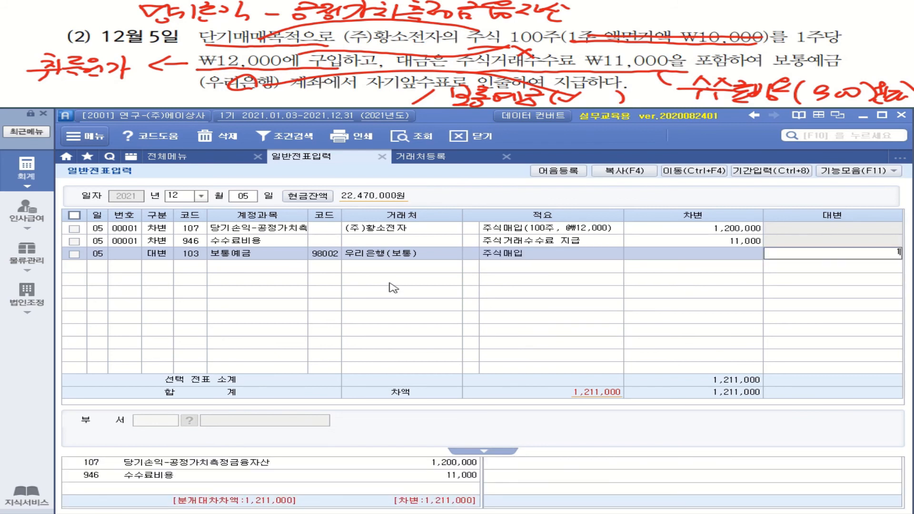
{"action": "type", "text": "2,110,000"}
{"action": "key", "text": "Return"}
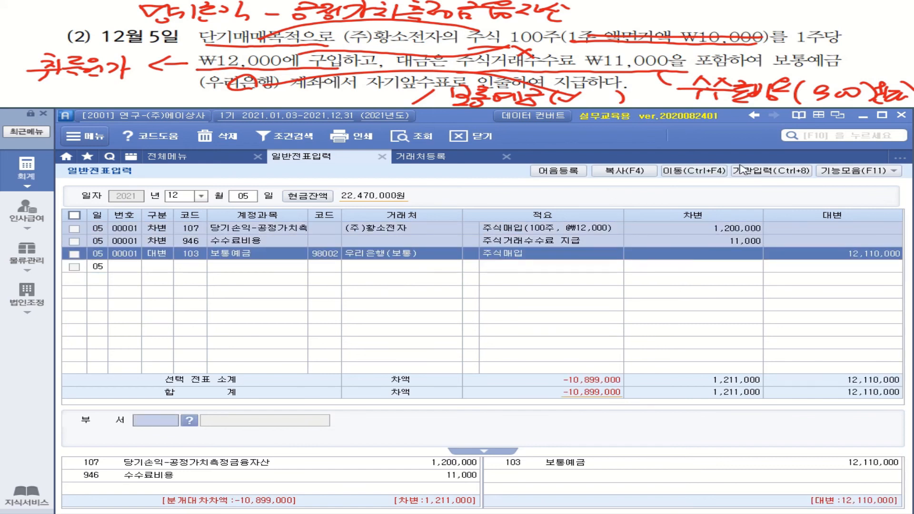
- Set the 대변 amount of the 보통예금 line to 1,211,000
{"action": "left_click", "coordinate": [898, 256]}
{"action": "left_click", "coordinate": [897, 257]}
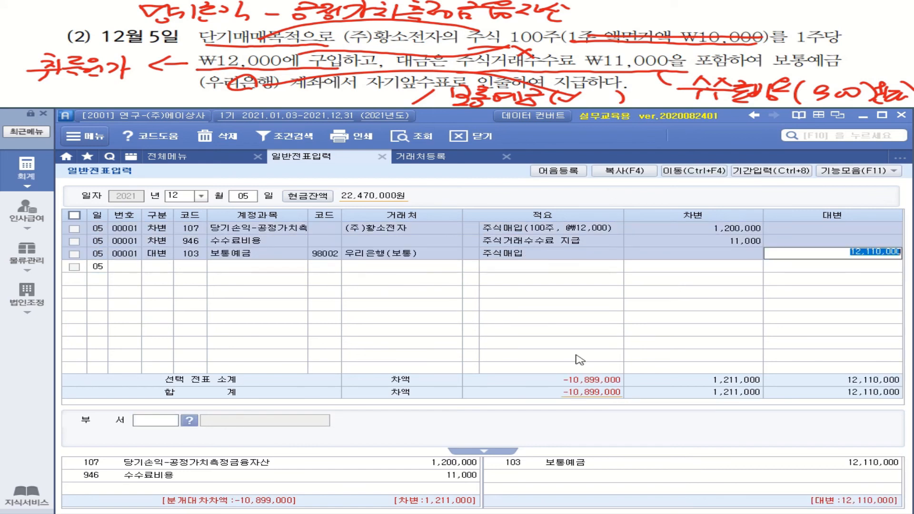
{"action": "type", "text": "1211000"}
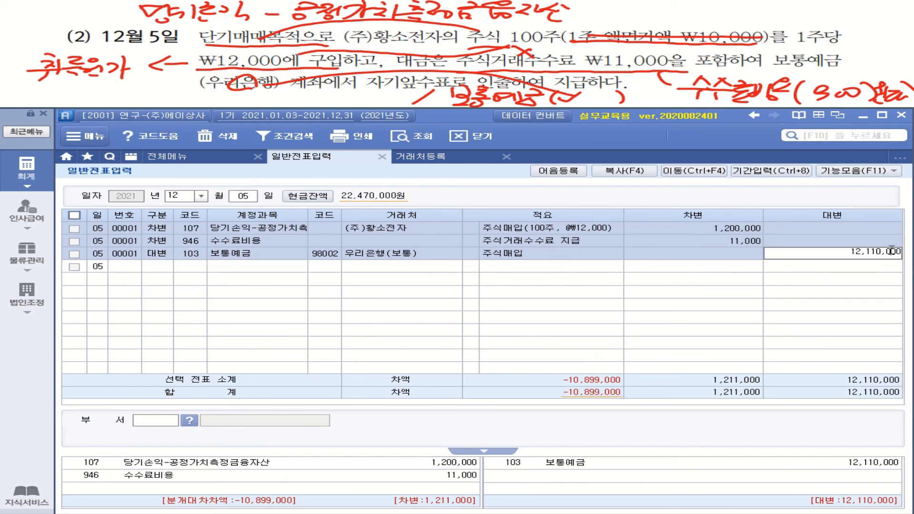
{"action": "key", "text": "Return"}
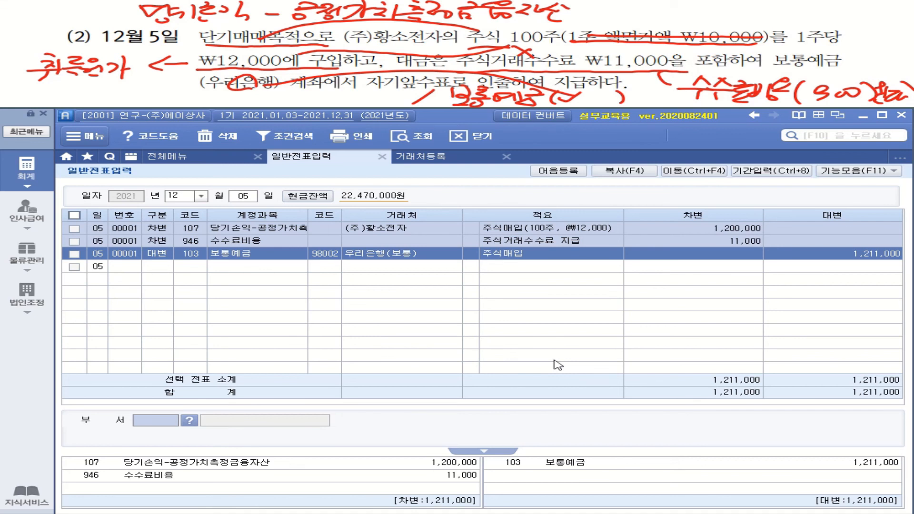
{"action": "left_click", "coordinate": [326, 256]}
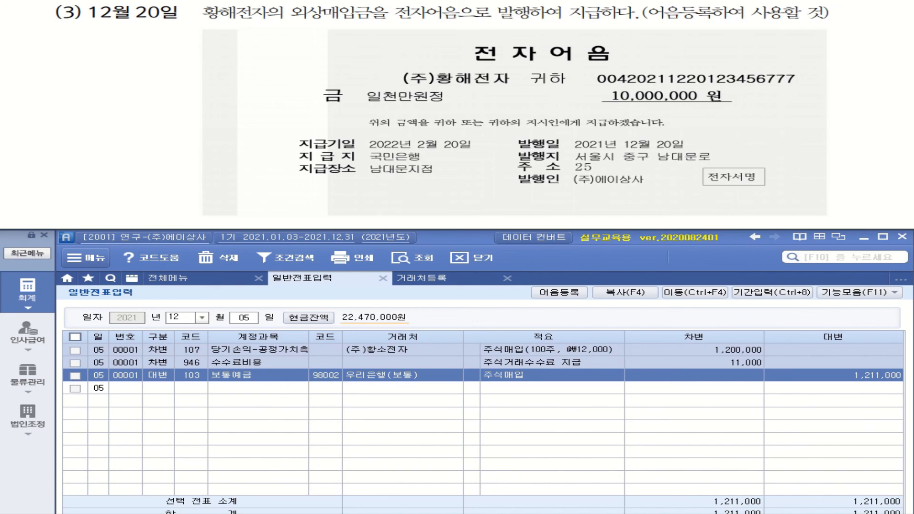
- Examine the December 20 transaction and its 전자어음 for the accounts involved, note number, issuer, issue date, 지급기일, amount and 어음등록 requirement
{"action": "mouse_move", "coordinate": [396, 11]}
{"action": "left_mouse_down"}
{"action": "mouse_move", "coordinate": [403, 20]}
{"action": "mouse_move", "coordinate": [573, 14]}
{"action": "left_mouse_up"}
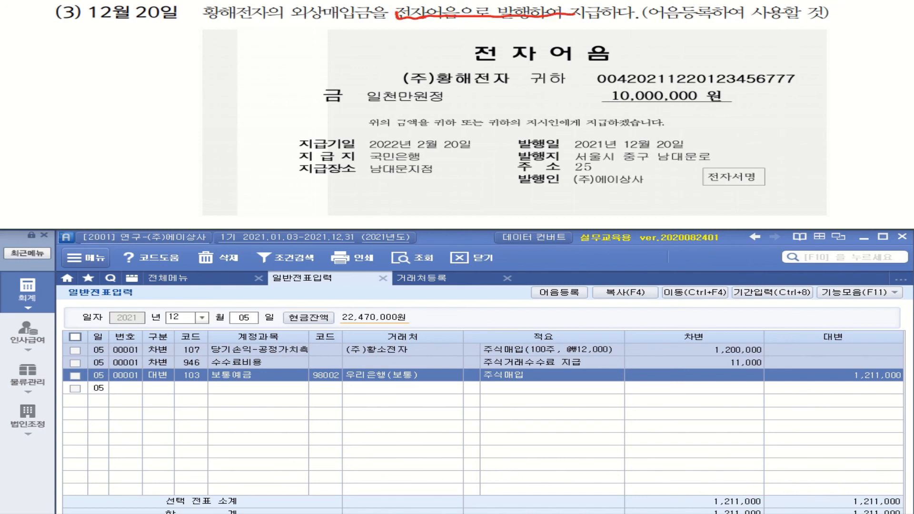
{"action": "left_click_drag", "start_coordinate": [413, 18], "coordinate": [205, 62]}
{"action": "mouse_move", "coordinate": [71, 57]}
{"action": "left_mouse_down"}
{"action": "mouse_move", "coordinate": [62, 74]}
{"action": "mouse_move", "coordinate": [91, 75]}
{"action": "mouse_move", "coordinate": [118, 61]}
{"action": "mouse_move", "coordinate": [122, 71]}
{"action": "mouse_move", "coordinate": [163, 52]}
{"action": "mouse_move", "coordinate": [165, 66]}
{"action": "mouse_move", "coordinate": [42, 86]}
{"action": "left_mouse_up"}
{"action": "mouse_move", "coordinate": [21, 27]}
{"action": "left_mouse_down"}
{"action": "mouse_move", "coordinate": [33, 45]}
{"action": "mouse_move", "coordinate": [62, 31]}
{"action": "mouse_move", "coordinate": [13, 58]}
{"action": "mouse_move", "coordinate": [54, 59]}
{"action": "mouse_move", "coordinate": [29, 82]}
{"action": "left_mouse_up"}
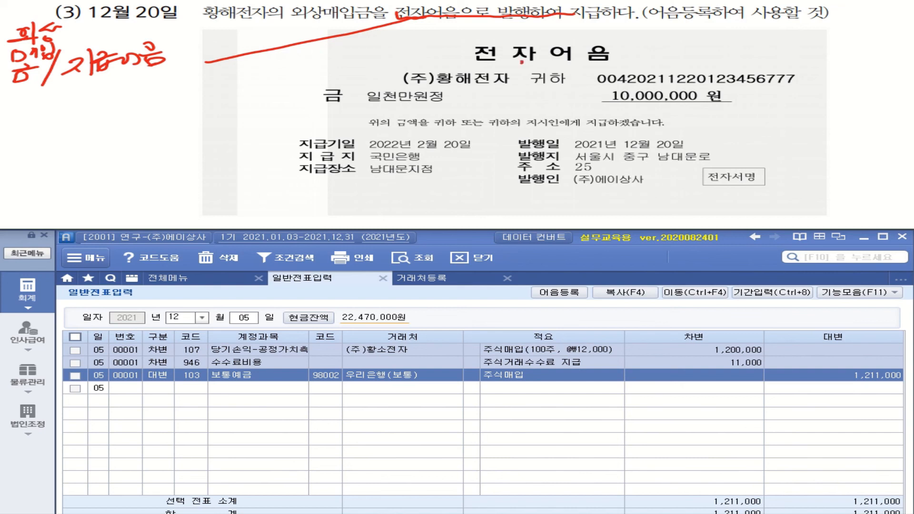
{"action": "left_click_drag", "start_coordinate": [522, 61], "coordinate": [534, 48]}
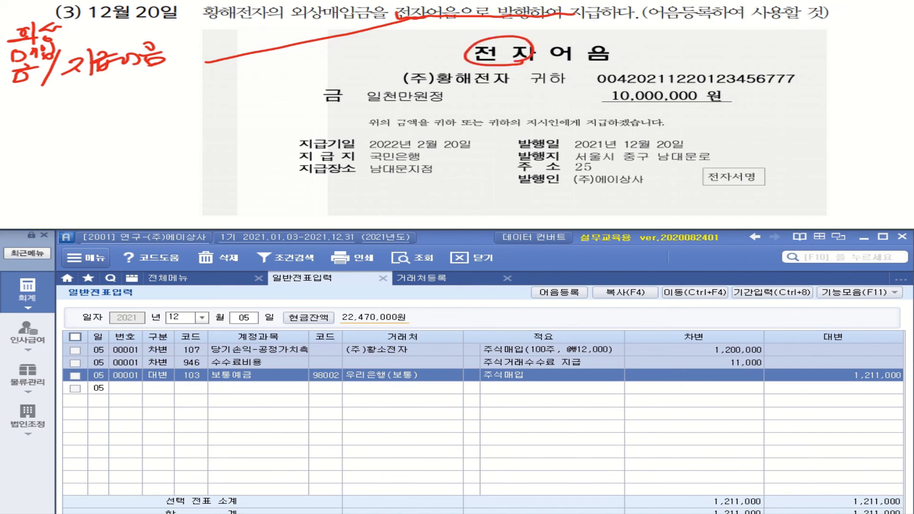
{"action": "mouse_move", "coordinate": [595, 86]}
{"action": "left_mouse_down"}
{"action": "mouse_move", "coordinate": [729, 87]}
{"action": "mouse_move", "coordinate": [801, 70]}
{"action": "mouse_move", "coordinate": [630, 69]}
{"action": "mouse_move", "coordinate": [591, 81]}
{"action": "left_mouse_up"}
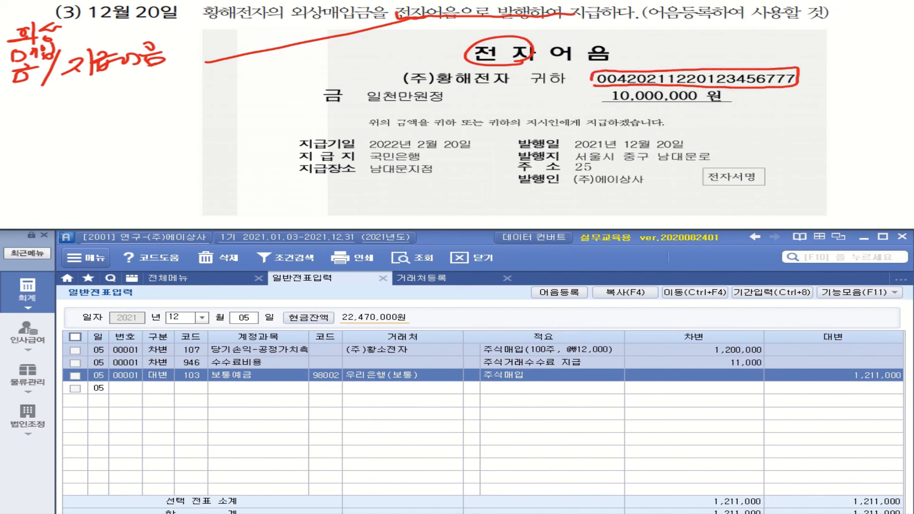
{"action": "left_click_drag", "start_coordinate": [568, 189], "coordinate": [636, 187]}
{"action": "mouse_move", "coordinate": [571, 189]}
{"action": "left_mouse_down"}
{"action": "mouse_move", "coordinate": [576, 171]}
{"action": "mouse_move", "coordinate": [654, 178]}
{"action": "mouse_move", "coordinate": [619, 189]}
{"action": "mouse_move", "coordinate": [279, 179]}
{"action": "mouse_move", "coordinate": [333, 72]}
{"action": "mouse_move", "coordinate": [396, 68]}
{"action": "mouse_move", "coordinate": [381, 75]}
{"action": "left_mouse_up"}
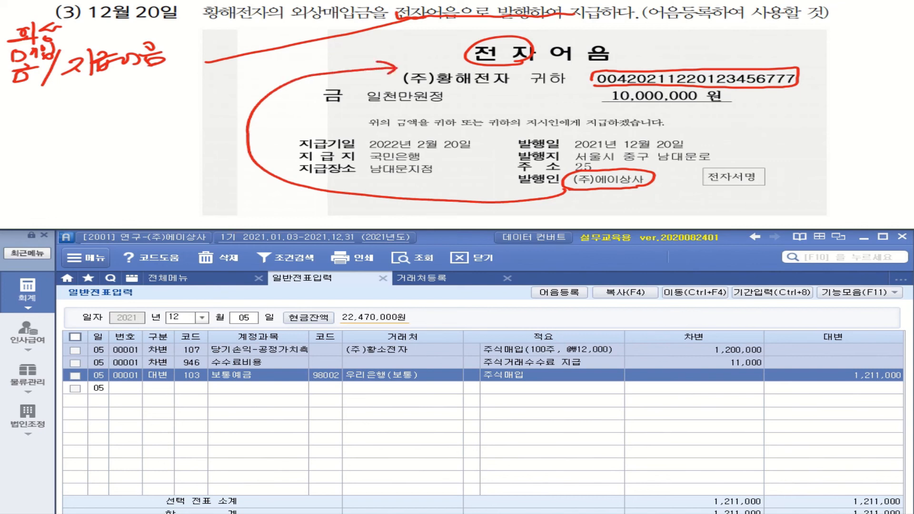
{"action": "mouse_move", "coordinate": [171, 119]}
{"action": "left_mouse_down"}
{"action": "mouse_move", "coordinate": [163, 138]}
{"action": "mouse_move", "coordinate": [209, 115]}
{"action": "mouse_move", "coordinate": [222, 125]}
{"action": "mouse_move", "coordinate": [204, 134]}
{"action": "left_mouse_up"}
{"action": "left_click_drag", "start_coordinate": [220, 107], "coordinate": [222, 134]}
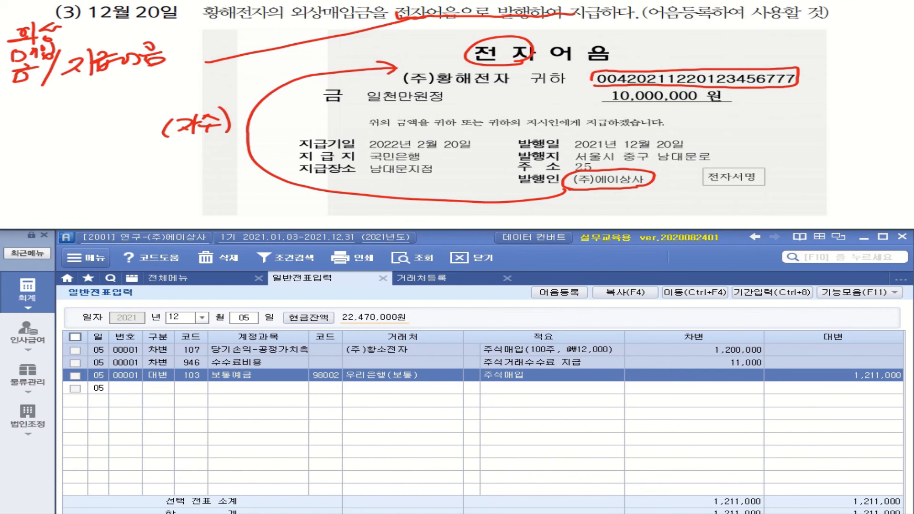
{"action": "left_click_drag", "start_coordinate": [576, 150], "coordinate": [684, 150]}
{"action": "mouse_move", "coordinate": [293, 150]}
{"action": "left_mouse_down"}
{"action": "mouse_move", "coordinate": [341, 150]}
{"action": "mouse_move", "coordinate": [215, 168]}
{"action": "left_mouse_up"}
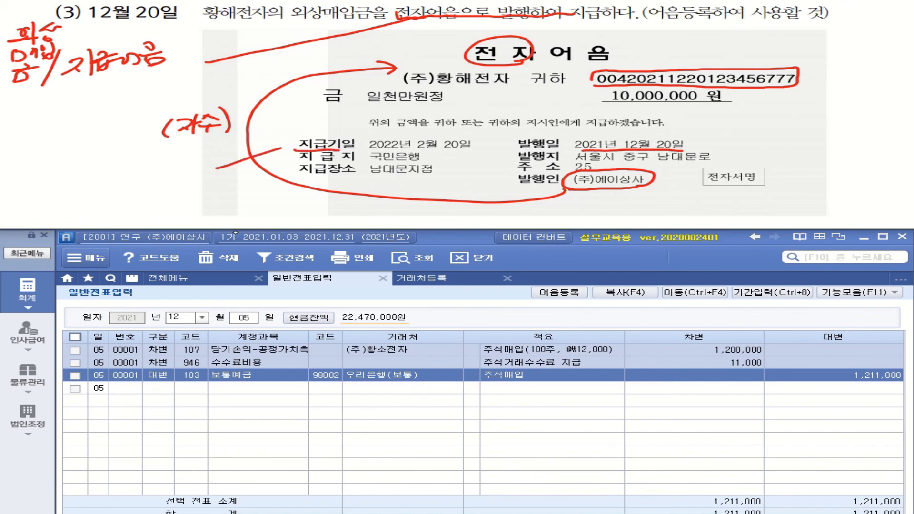
{"action": "mouse_move", "coordinate": [135, 160]}
{"action": "left_mouse_down"}
{"action": "mouse_move", "coordinate": [138, 172]}
{"action": "mouse_move", "coordinate": [157, 163]}
{"action": "left_mouse_up"}
{"action": "left_click_drag", "start_coordinate": [139, 170], "coordinate": [150, 176]}
{"action": "left_click_drag", "start_coordinate": [160, 161], "coordinate": [180, 170]}
{"action": "left_click_drag", "start_coordinate": [190, 155], "coordinate": [198, 160]}
{"action": "left_click_drag", "start_coordinate": [184, 165], "coordinate": [198, 175]}
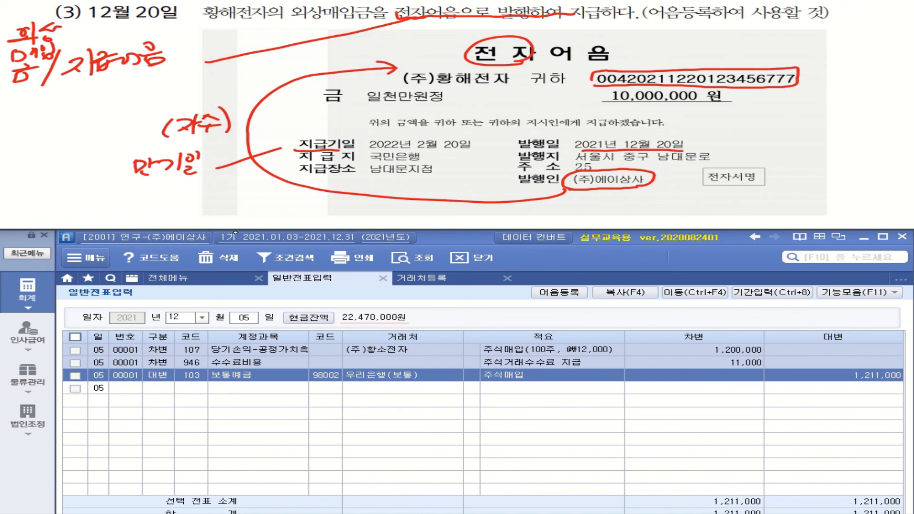
{"action": "mouse_move", "coordinate": [601, 99]}
{"action": "left_mouse_down"}
{"action": "mouse_move", "coordinate": [727, 98]}
{"action": "mouse_move", "coordinate": [625, 86]}
{"action": "mouse_move", "coordinate": [596, 100]}
{"action": "left_mouse_up"}
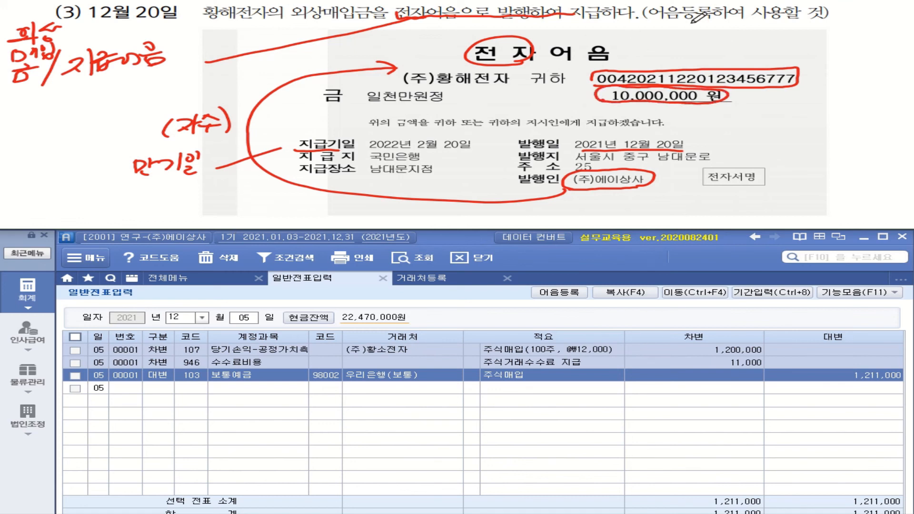
{"action": "left_click_drag", "start_coordinate": [674, 19], "coordinate": [805, 20]}
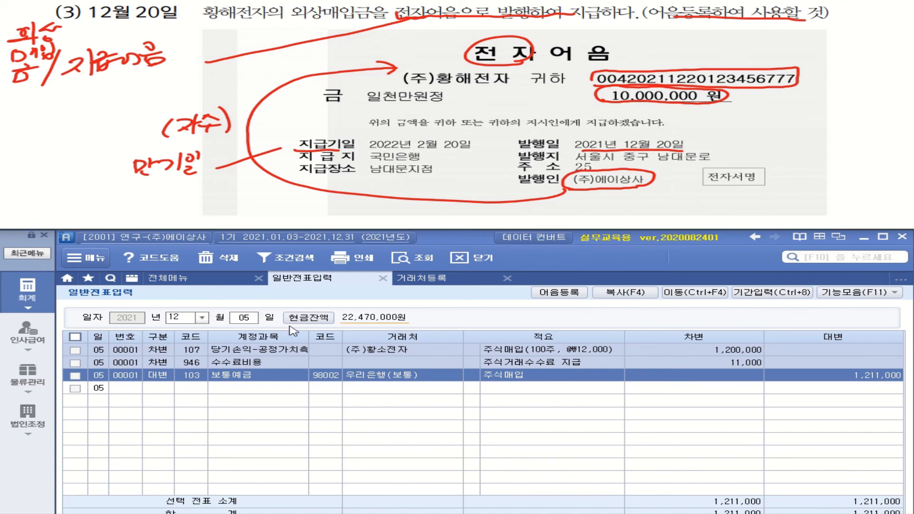
- Set the voucher date to December 20 and start a 차변 line with account 251 외상매입금 and 황해전자 as the 거래처
{"action": "left_click", "coordinate": [244, 317]}
{"action": "type", "text": "20"}
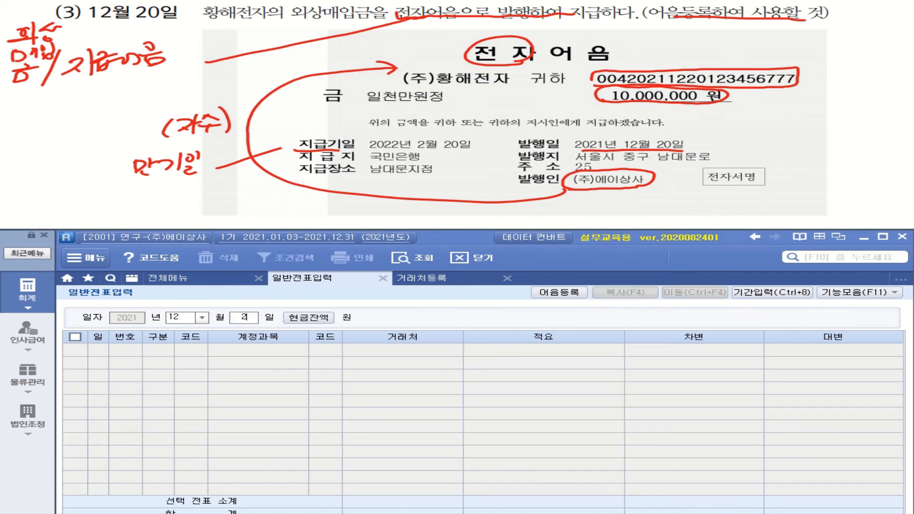
{"action": "key", "text": "Return"}
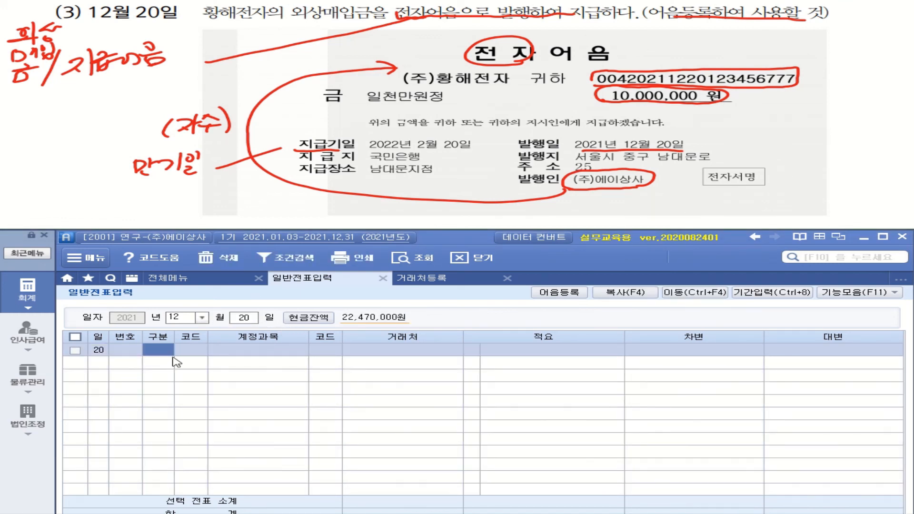
{"action": "type", "text": "3"}
{"action": "key", "text": "Return"}
{"action": "type", "text": "251"}
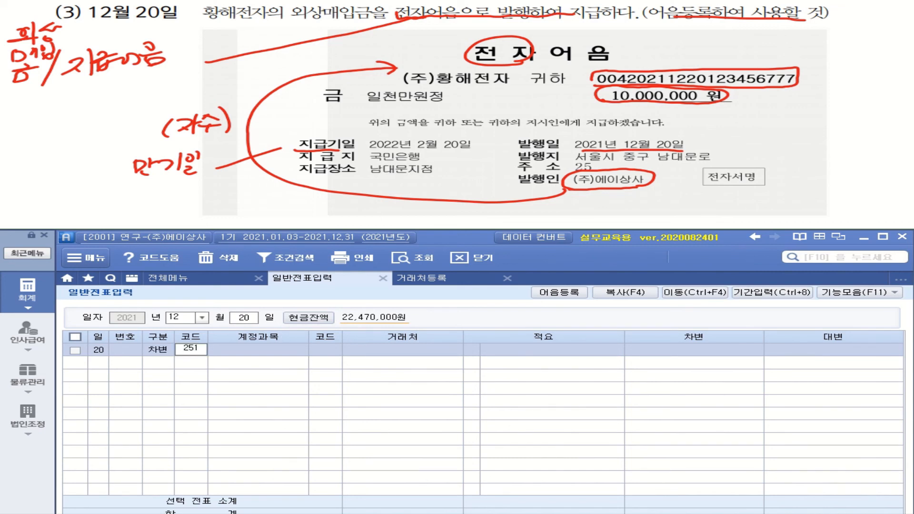
{"action": "key", "text": "Return"}
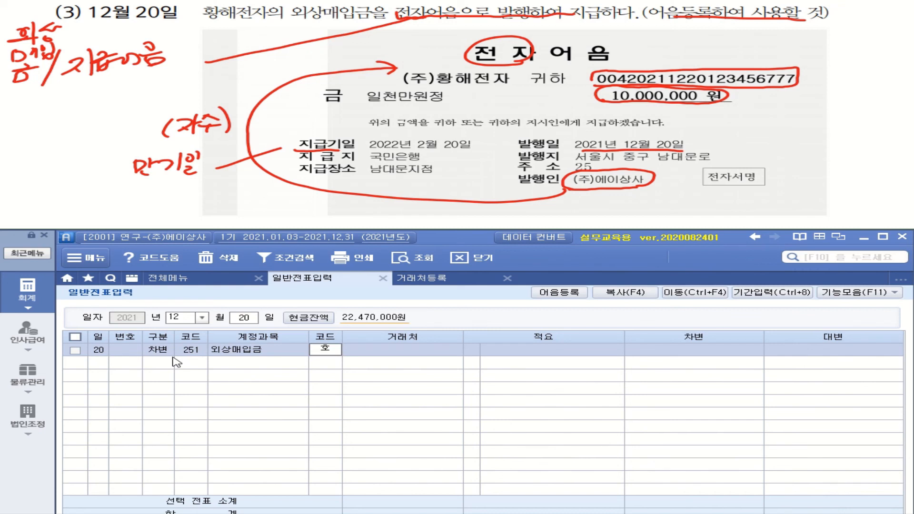
{"action": "type", "text": "황해"}
{"action": "key", "text": "Return"}
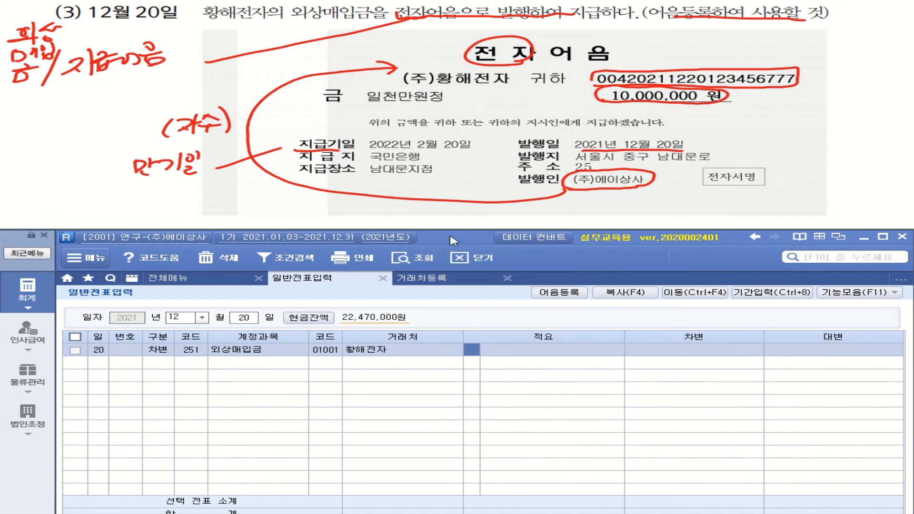
- Enter 적요 02 외상매입금반제 어음발행 and the 차변 amount 10,000,000 on the 외상매입금 line, and complete the line
{"action": "left_click_drag", "start_coordinate": [453, 242], "coordinate": [452, 103]}
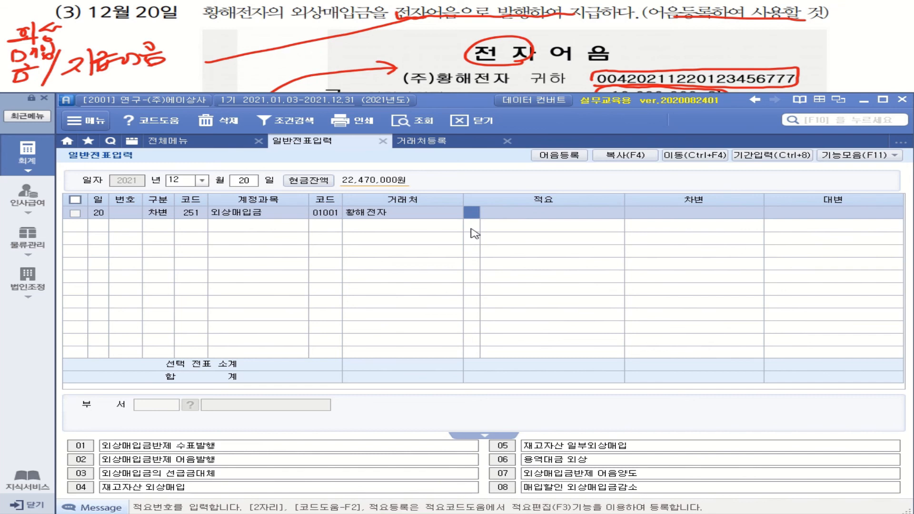
{"action": "type", "text": "02"}
{"action": "key", "text": "Return"}
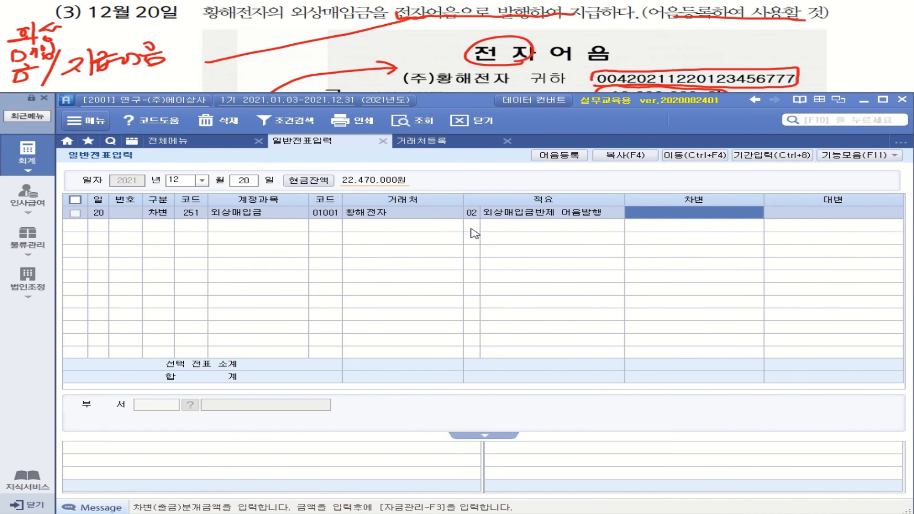
{"action": "type", "text": "10000000"}
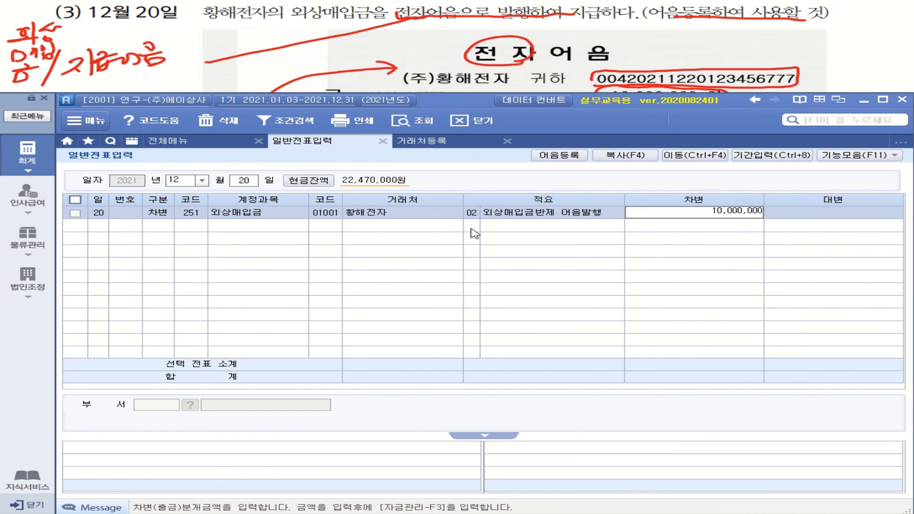
{"action": "key", "text": "Return"}
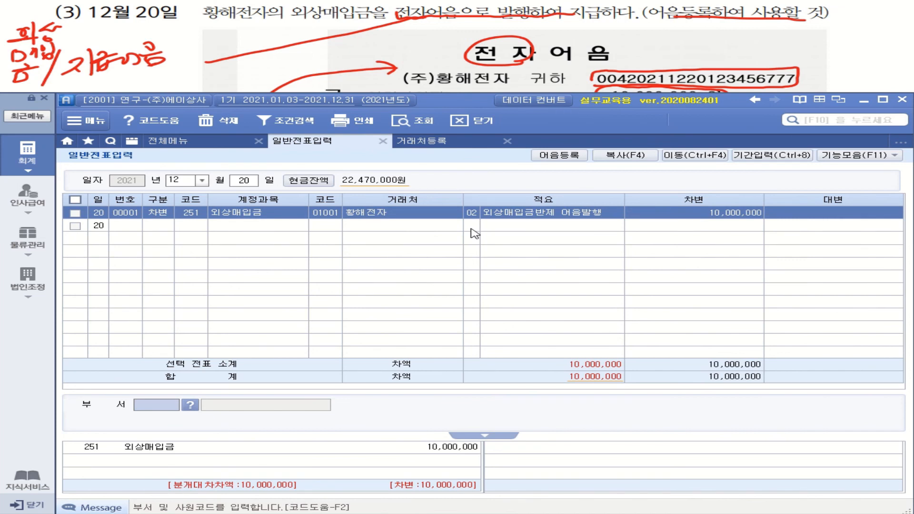
- Add a 대변 line for December 20 with account 252 지급어음 and 황해전자 (code 1001) as the 거래처
{"action": "left_click", "coordinate": [168, 225]}
{"action": "type", "text": "4"}
{"action": "key", "text": "Return"}
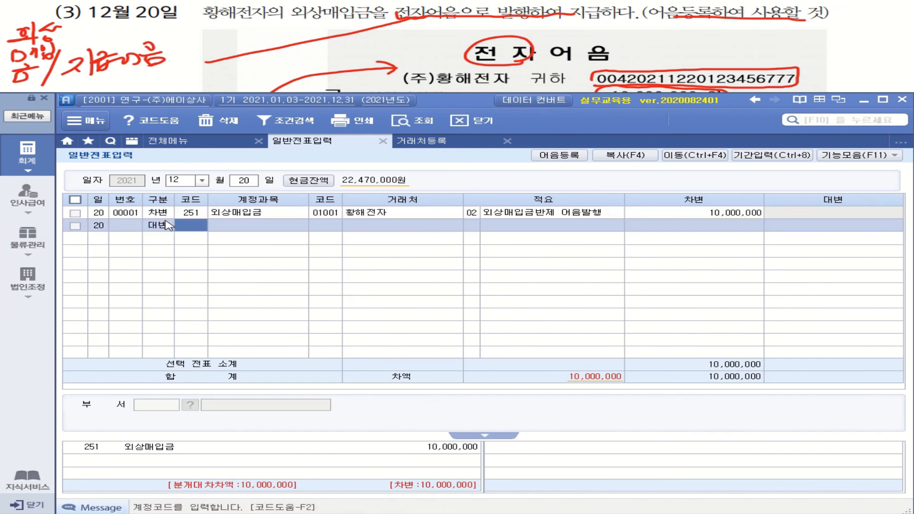
{"action": "type", "text": "252"}
{"action": "key", "text": "Return"}
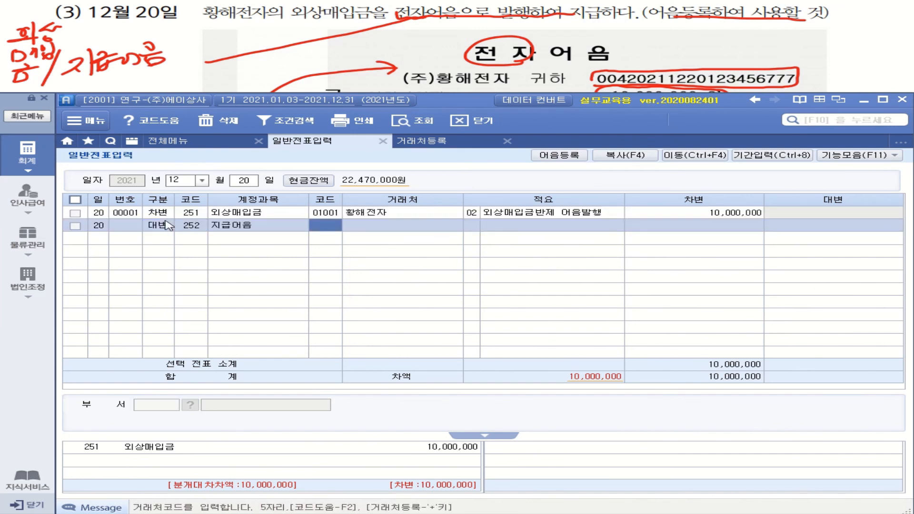
{"action": "type", "text": "100"}
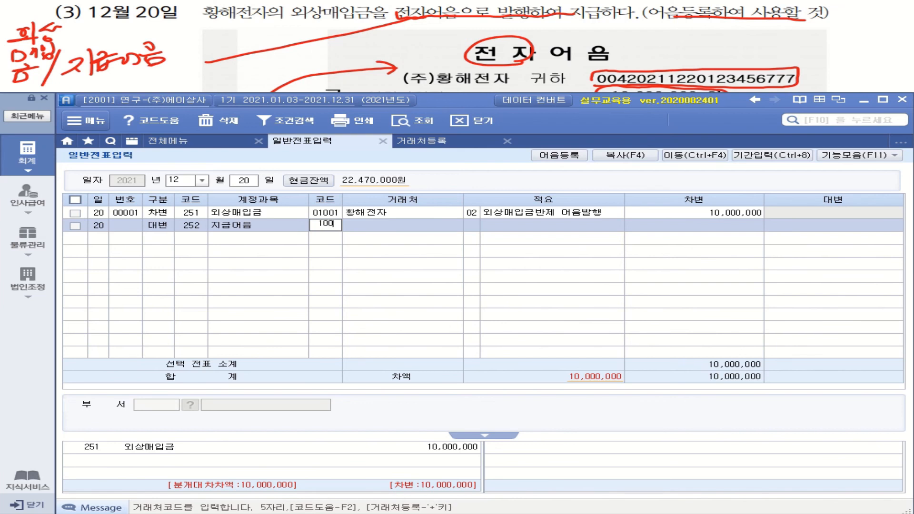
{"action": "type", "text": "1"}
{"action": "key", "text": "Return"}
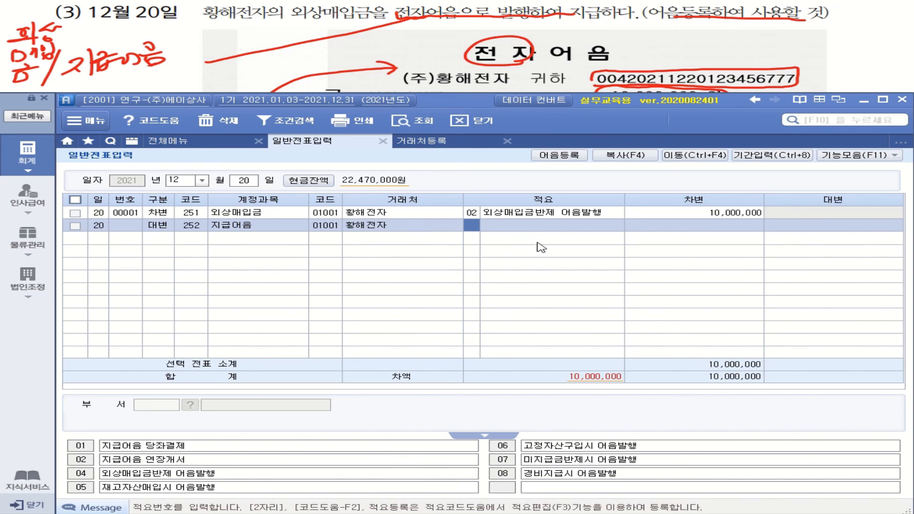
- Enter the 대변 amount 10,000,000 on the December 20 지급어음 line and complete the line
{"action": "left_click", "coordinate": [856, 157]}
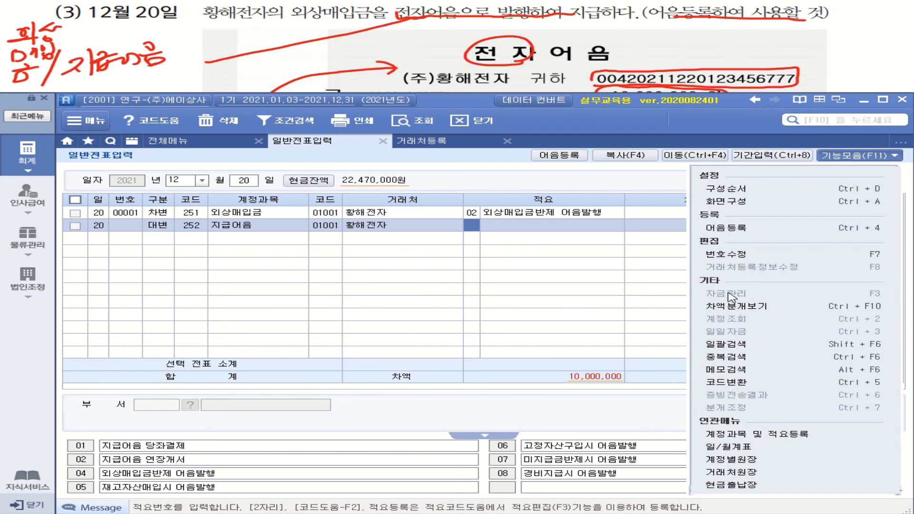
{"action": "left_click", "coordinate": [581, 227]}
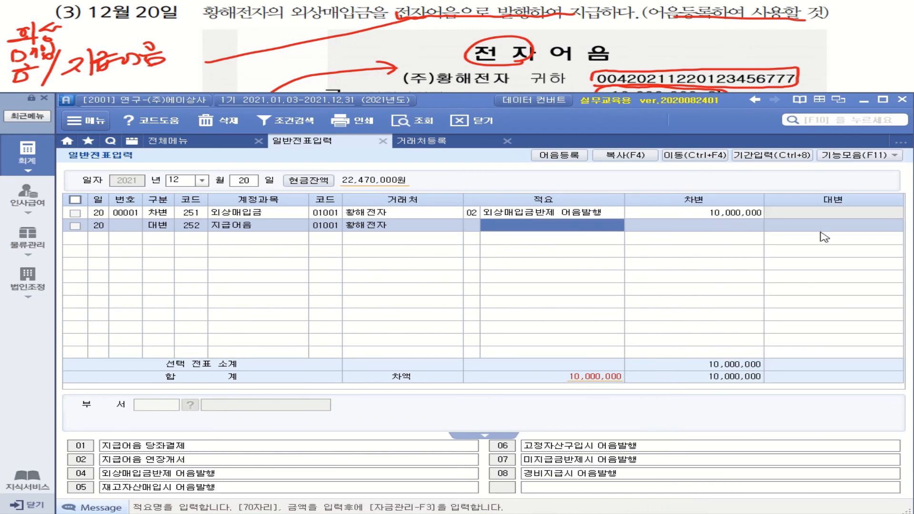
{"action": "left_click", "coordinate": [845, 224]}
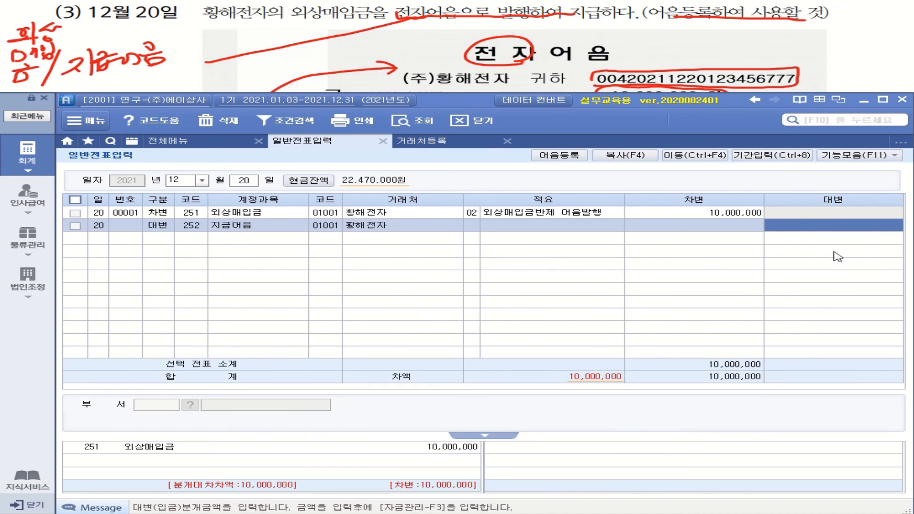
{"action": "type", "text": "10000000"}
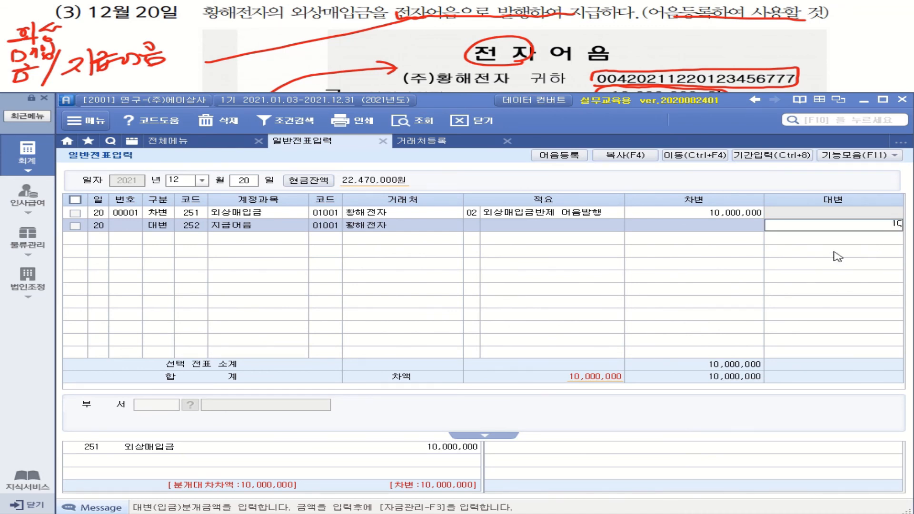
{"action": "key", "text": "Return"}
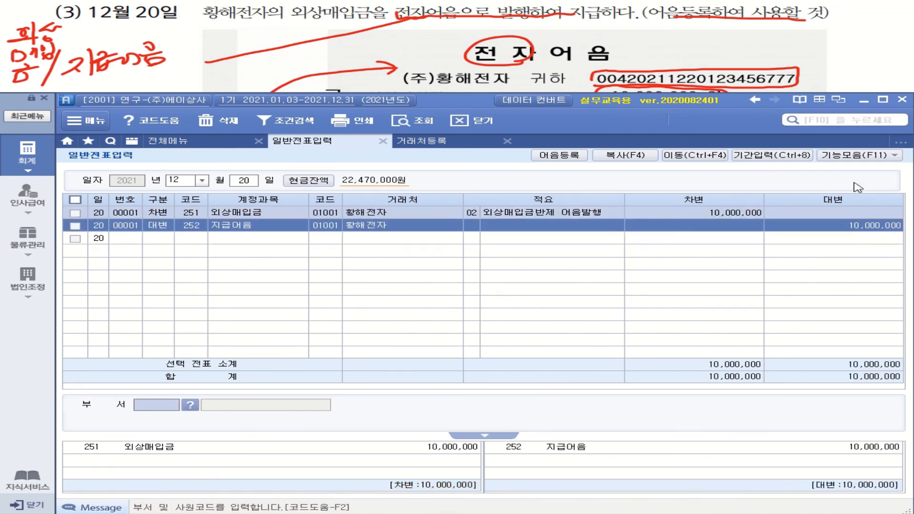
- Open 자금관리 for the 지급어음 line and check the registered notes available for 어음번호, leaving the list without choosing one
{"action": "left_click", "coordinate": [858, 155]}
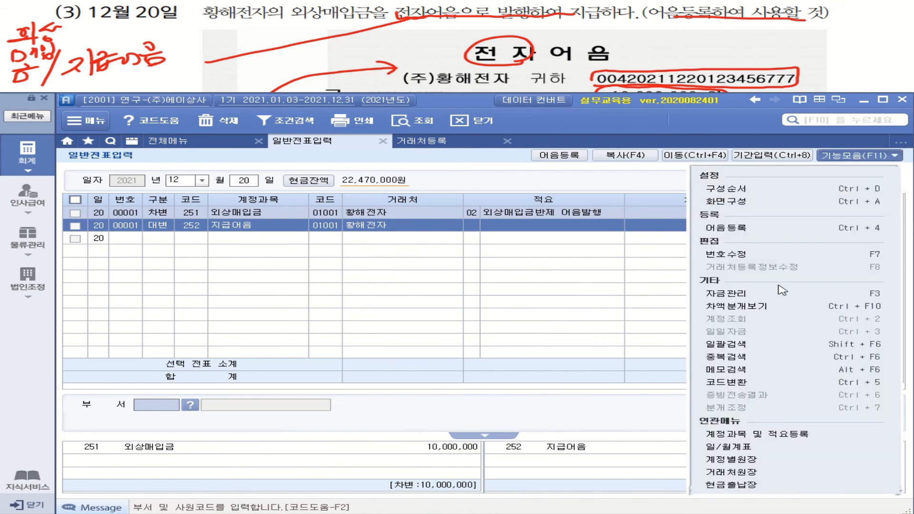
{"action": "left_click", "coordinate": [748, 295]}
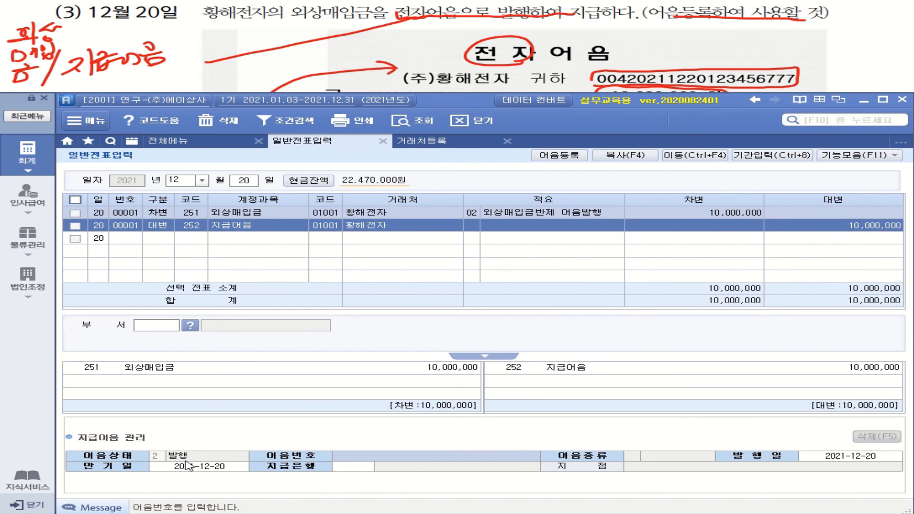
{"action": "left_click", "coordinate": [444, 461]}
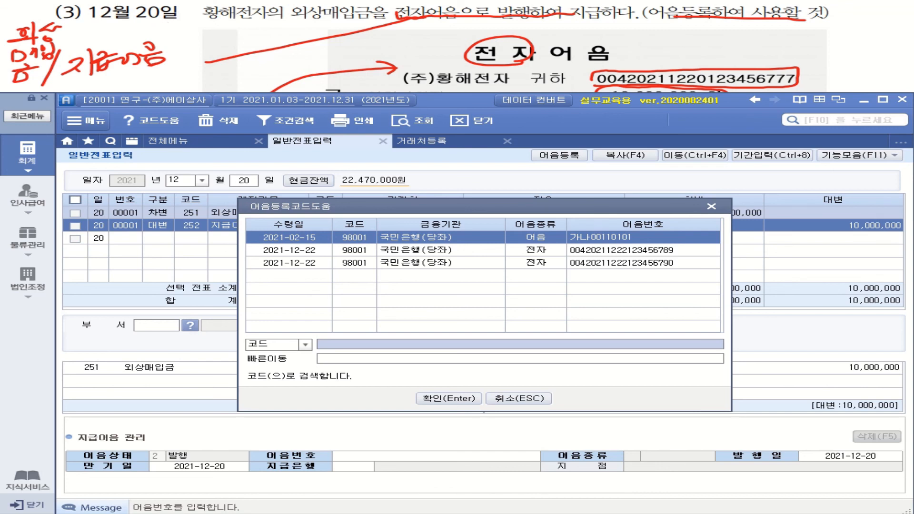
{"action": "left_click", "coordinate": [712, 208]}
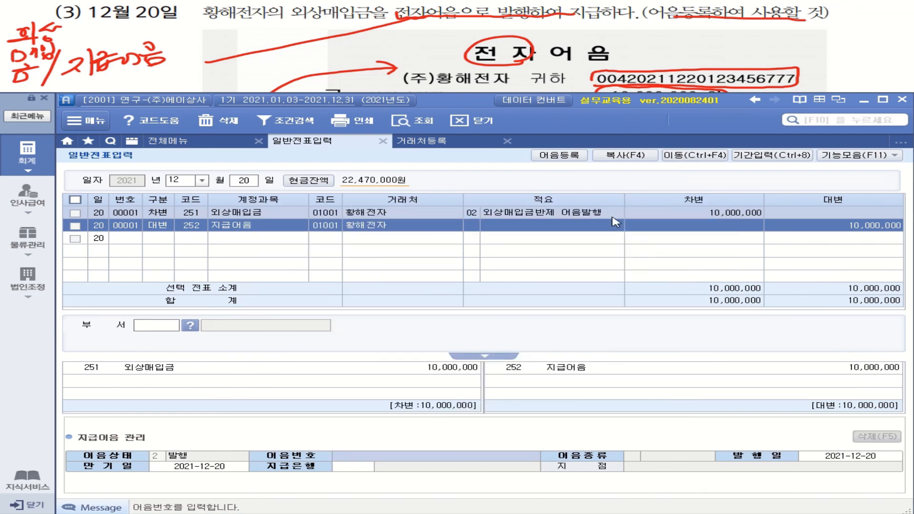
- Start a 어음등록 with 수령일 2021-12-20, 어음종류 4.전자 and 금융기관 98001 국민은행(당좌)
{"action": "left_click", "coordinate": [845, 161]}
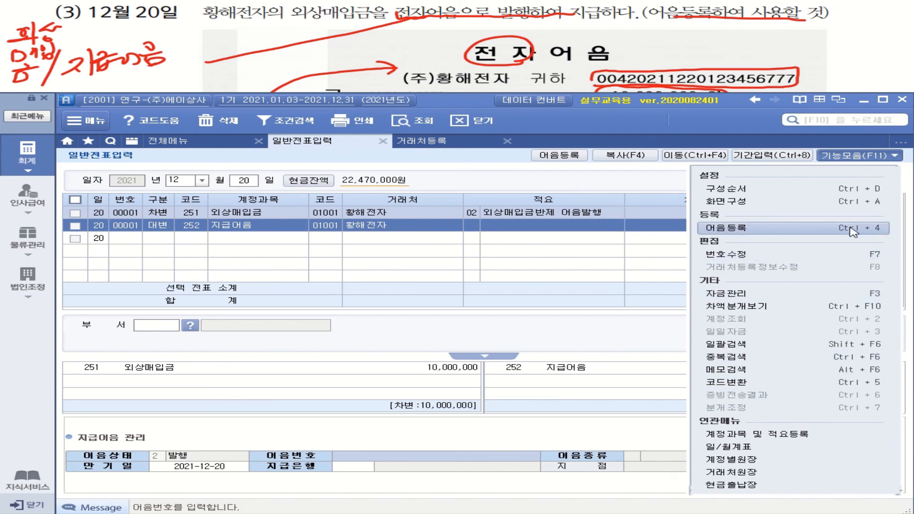
{"action": "left_click", "coordinate": [560, 155]}
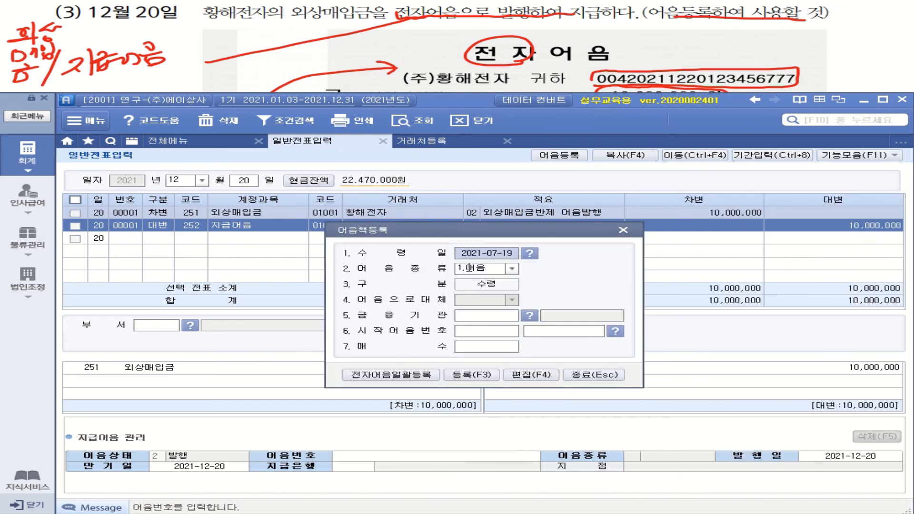
{"action": "type", "text": "2021-12-"}
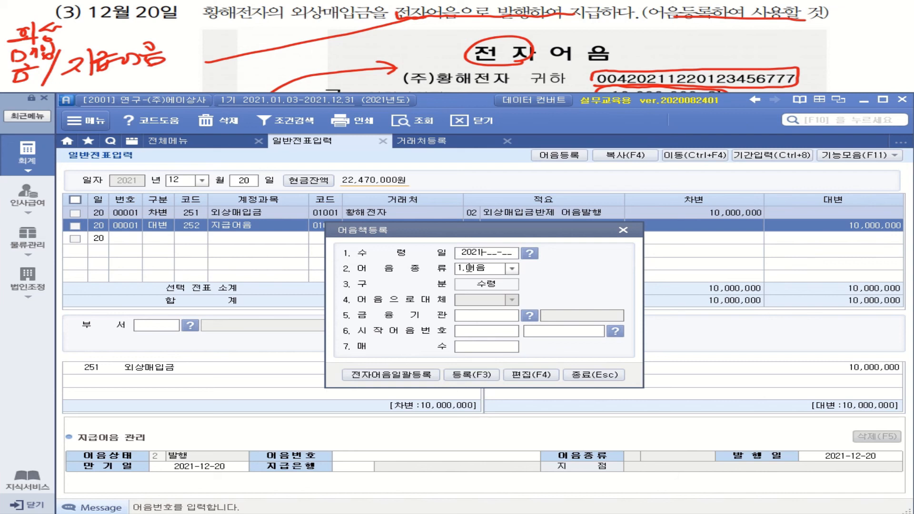
{"action": "type", "text": "20"}
{"action": "left_click", "coordinate": [512, 269]}
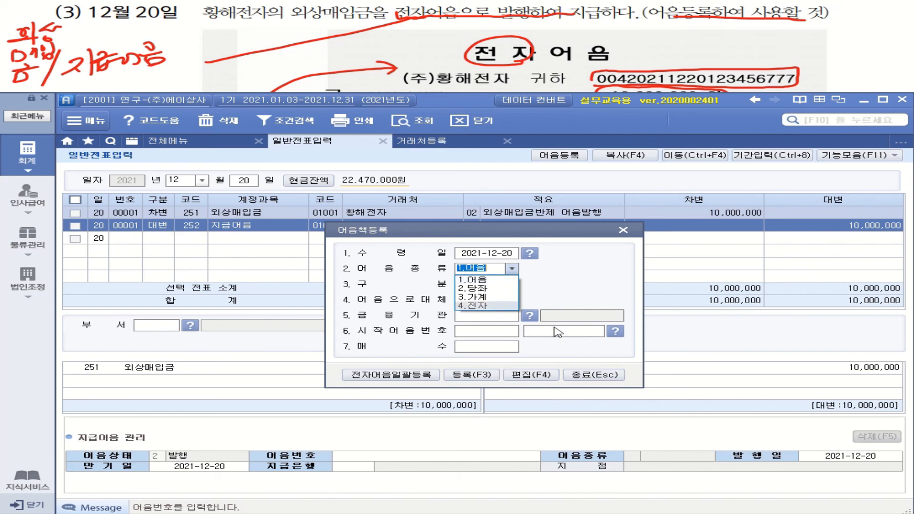
{"action": "left_click", "coordinate": [483, 307]}
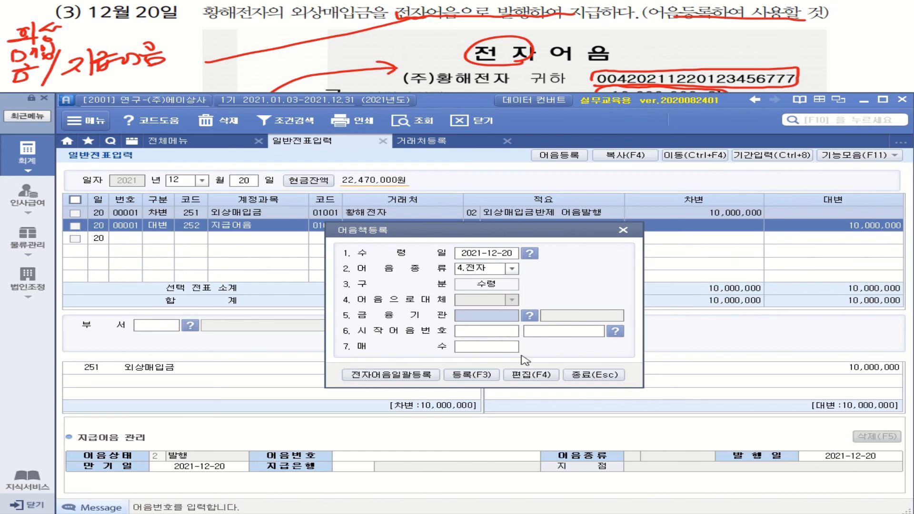
{"action": "left_click", "coordinate": [531, 316]}
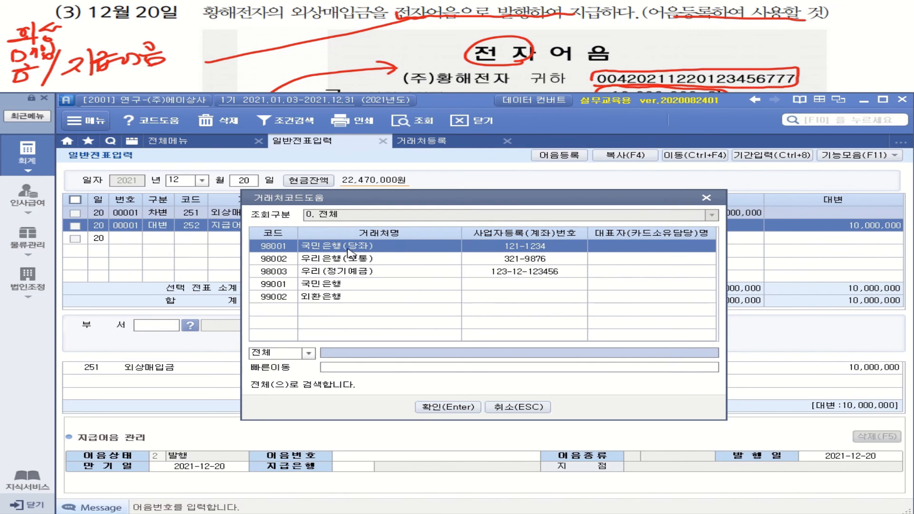
{"action": "double_click", "coordinate": [348, 248]}
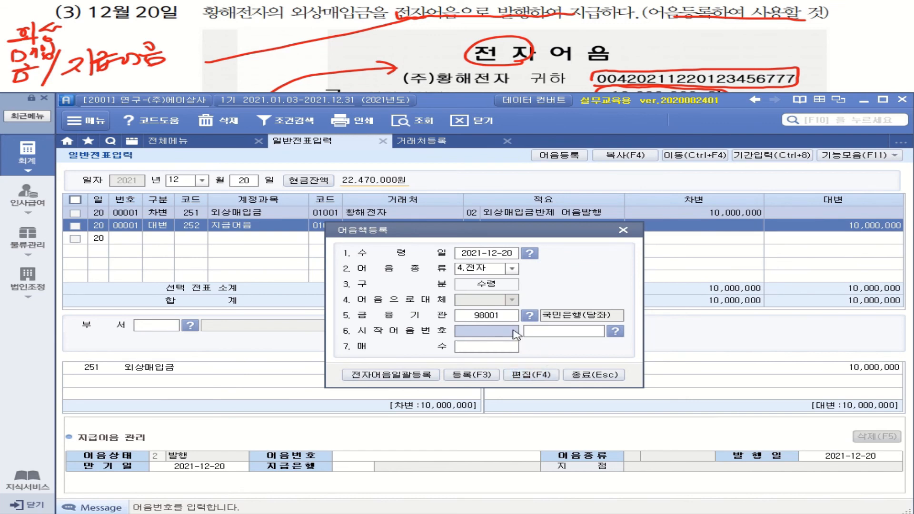
{"action": "left_click", "coordinate": [555, 332]}
{"action": "left_click", "coordinate": [480, 331]}
{"action": "type", "text": "004"}
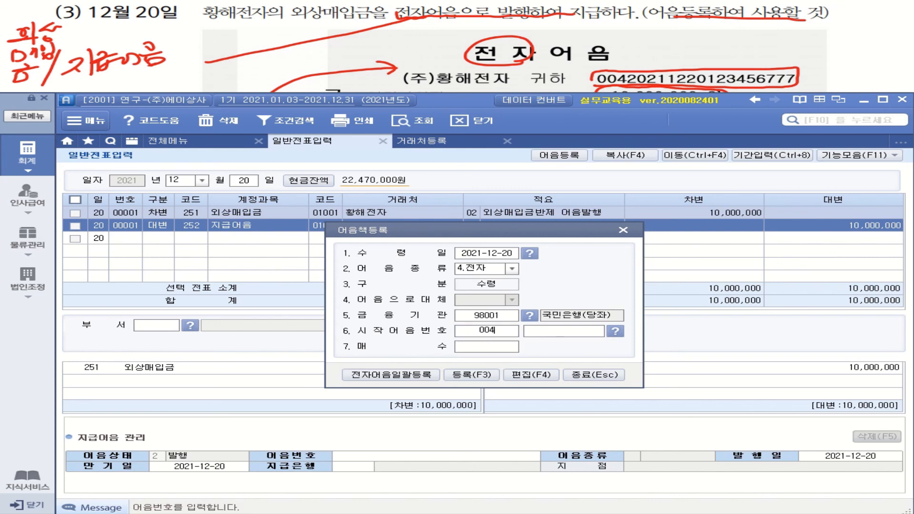
{"action": "type", "text": "202112201234567"}
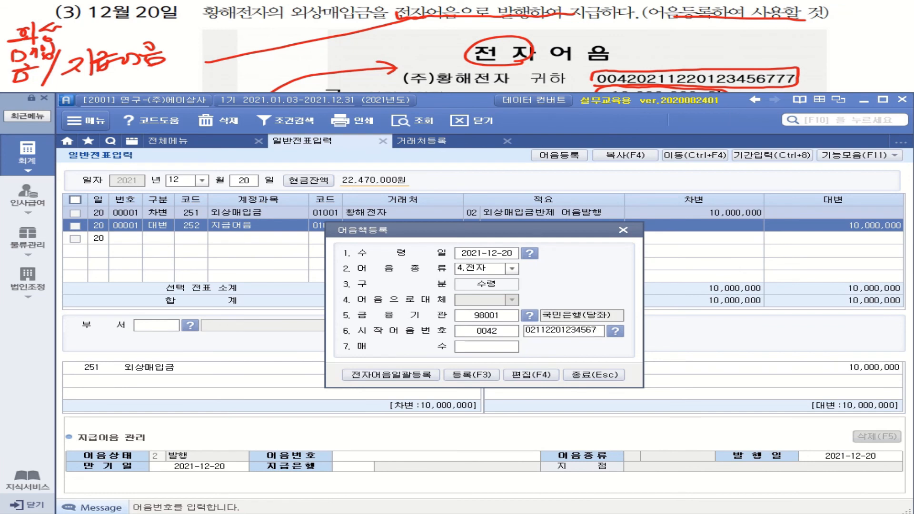
{"action": "type", "text": "77"}
{"action": "key", "text": "Return"}
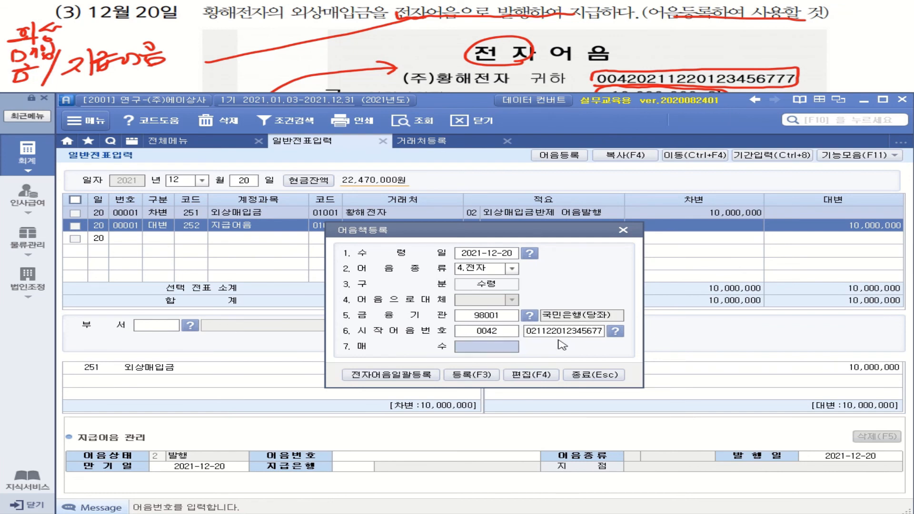
{"action": "type", "text": "1"}
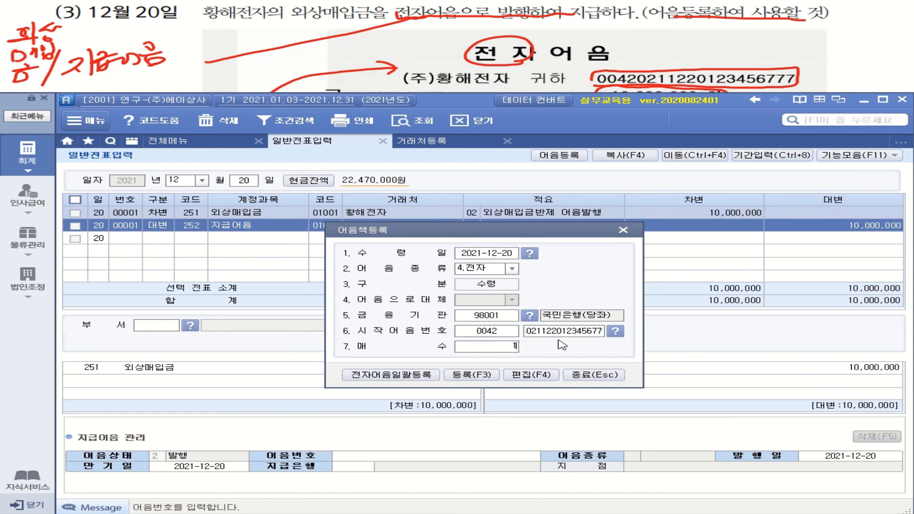
{"action": "left_click", "coordinate": [497, 378]}
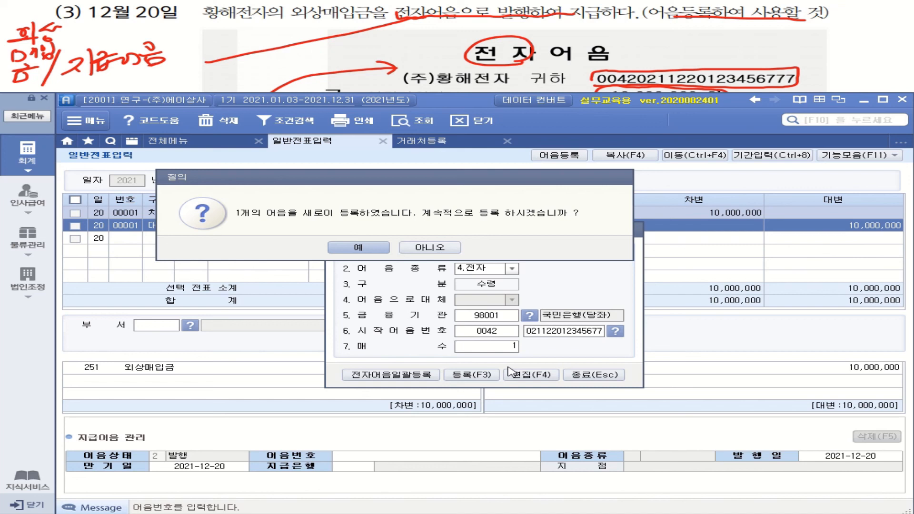
{"action": "left_click", "coordinate": [430, 247]}
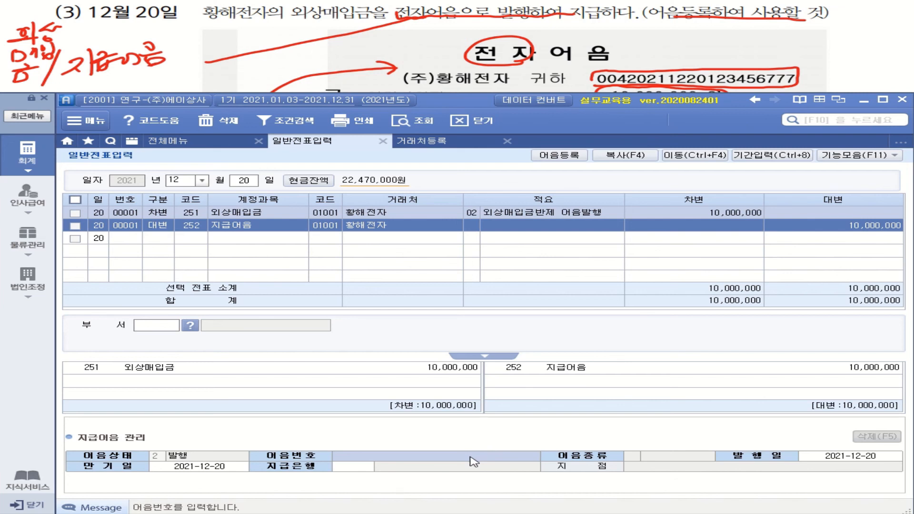
- Assign the 전자어음 received 2021-12-20 to the 지급어음 line's 어음번호 and set its 만기일 to 2022-02-20
{"action": "key", "text": "F2"}
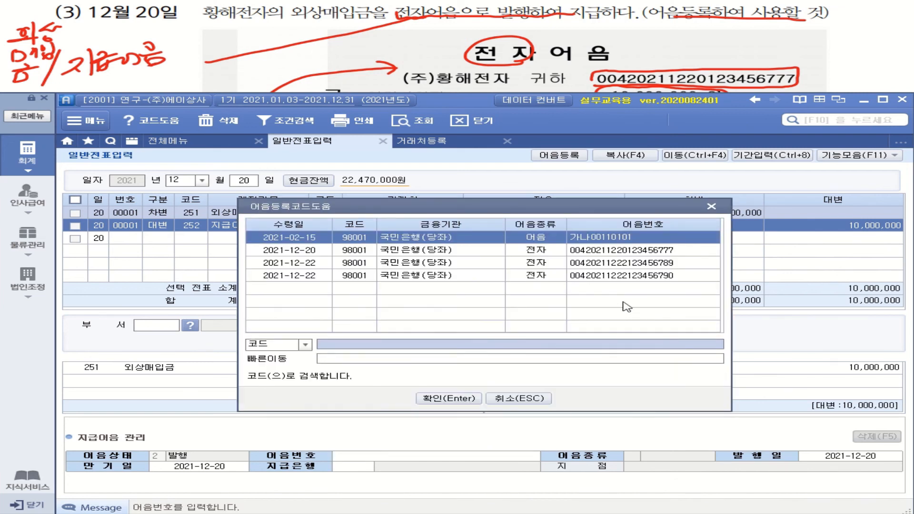
{"action": "left_click", "coordinate": [647, 253]}
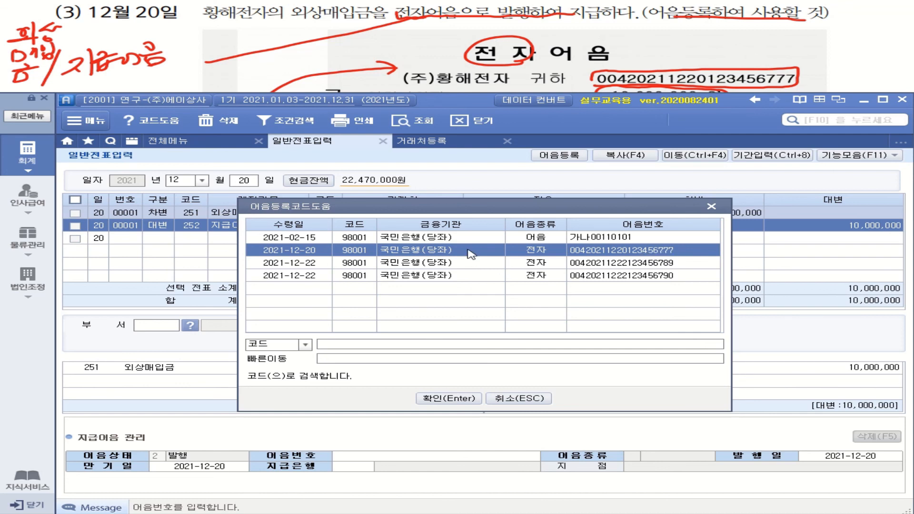
{"action": "double_click", "coordinate": [441, 255]}
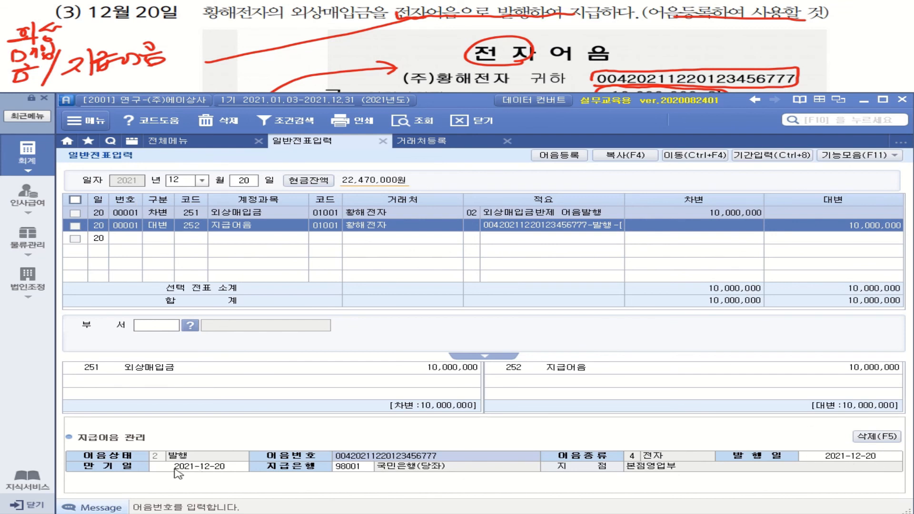
{"action": "left_click", "coordinate": [194, 468]}
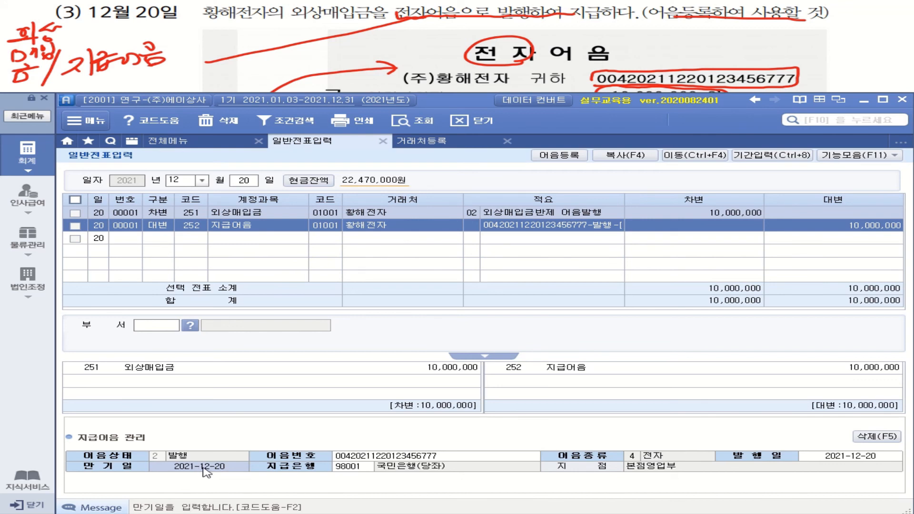
{"action": "type", "text": "2022-0"}
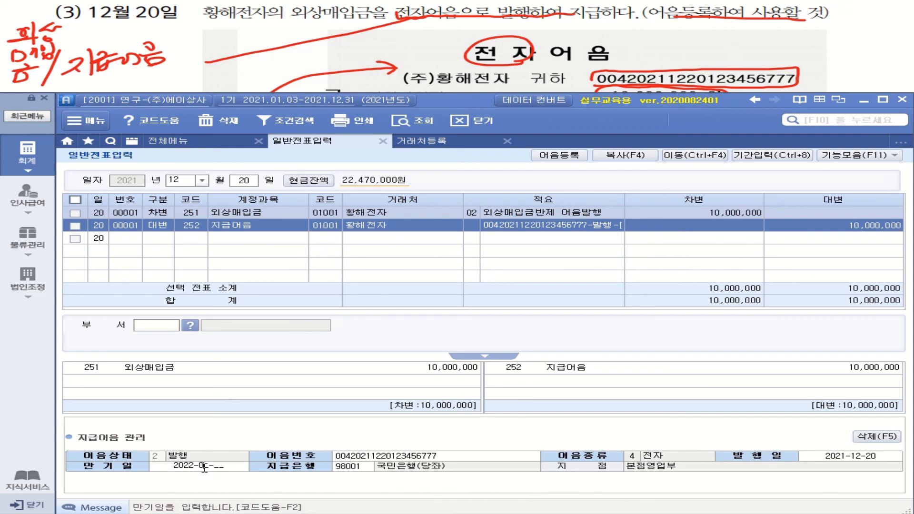
{"action": "type", "text": "2-20"}
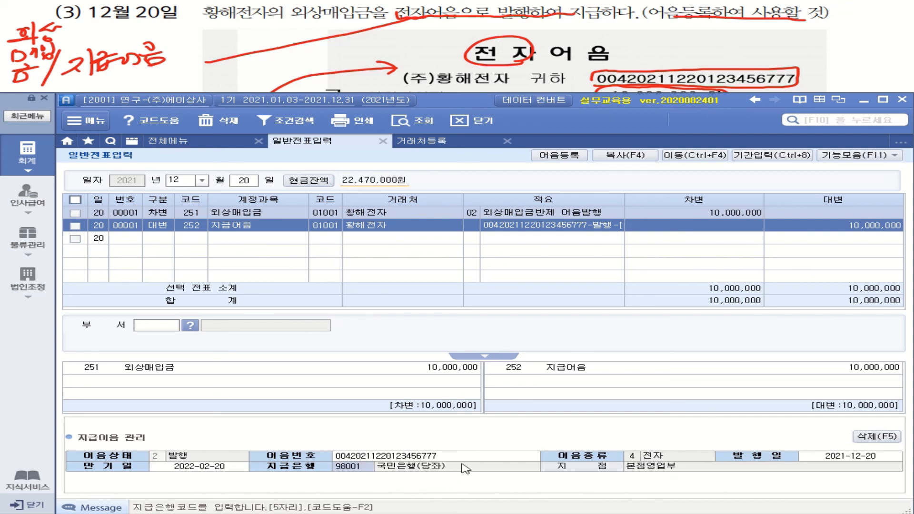
{"action": "key", "text": "Return"}
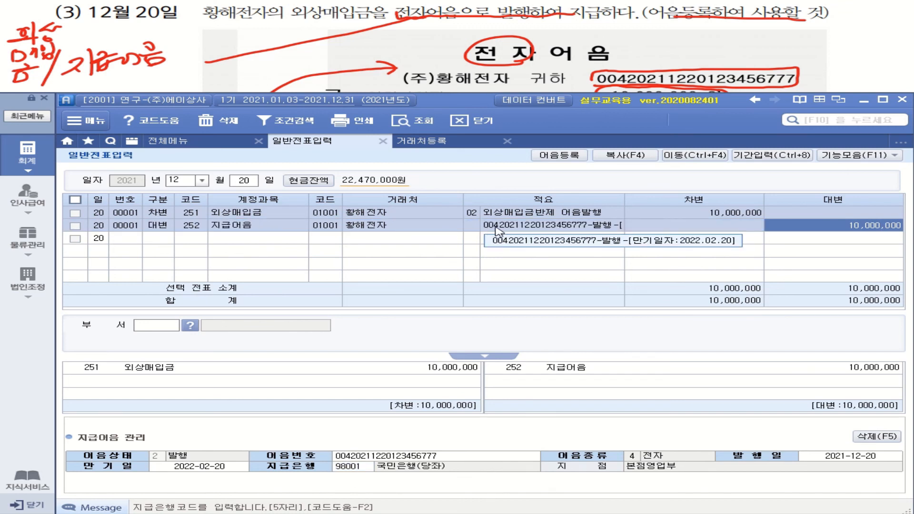
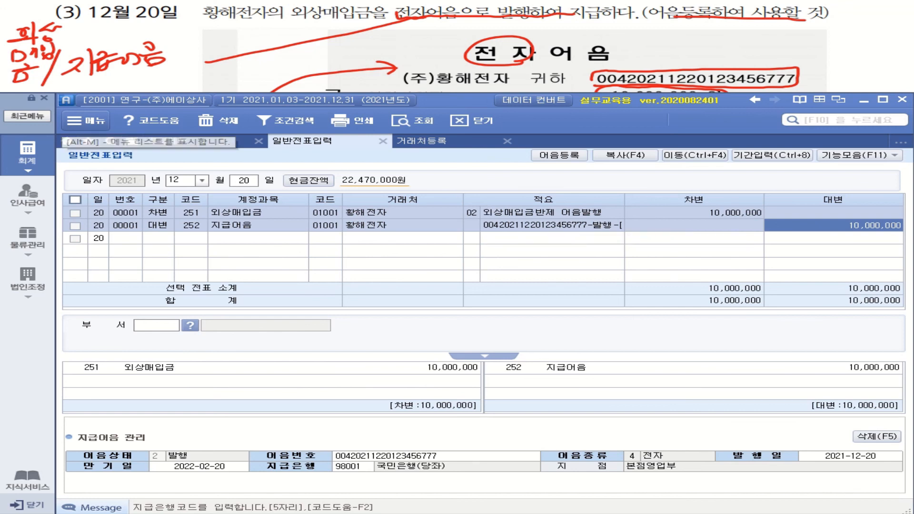
{"action": "left_click", "coordinate": [87, 71]}
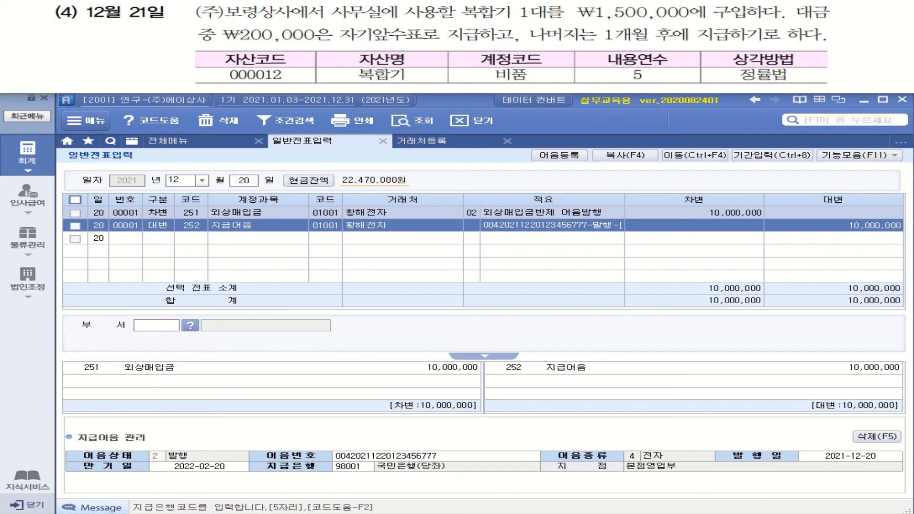
{"action": "left_click_drag", "start_coordinate": [460, 18], "coordinate": [550, 20]}
{"action": "mouse_move", "coordinate": [527, 84]}
{"action": "left_mouse_down"}
{"action": "mouse_move", "coordinate": [493, 82]}
{"action": "mouse_move", "coordinate": [534, 67]}
{"action": "mouse_move", "coordinate": [530, 79]}
{"action": "left_mouse_up"}
{"action": "mouse_move", "coordinate": [518, 21]}
{"action": "left_mouse_down"}
{"action": "mouse_move", "coordinate": [519, 56]}
{"action": "mouse_move", "coordinate": [532, 49]}
{"action": "left_mouse_up"}
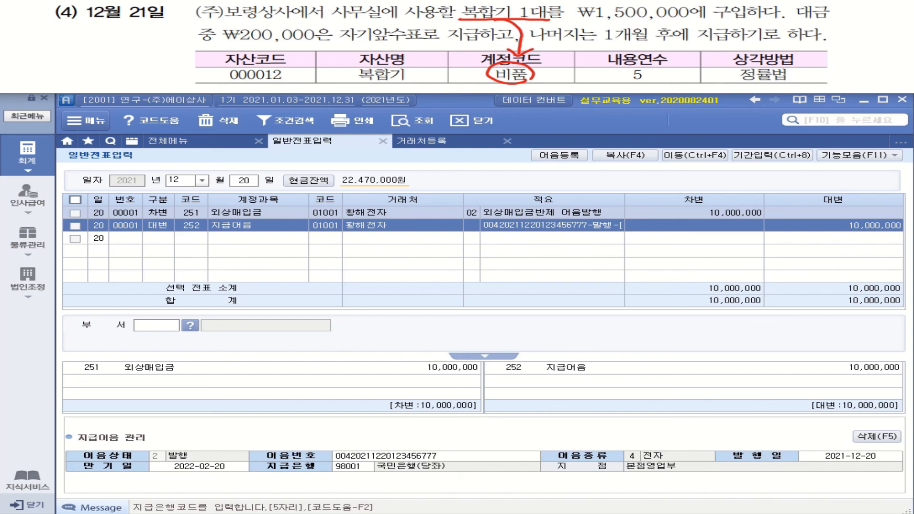
{"action": "left_click_drag", "start_coordinate": [340, 39], "coordinate": [461, 39]}
{"action": "left_click_drag", "start_coordinate": [342, 38], "coordinate": [131, 60]}
{"action": "left_click_drag", "start_coordinate": [144, 47], "coordinate": [138, 63]}
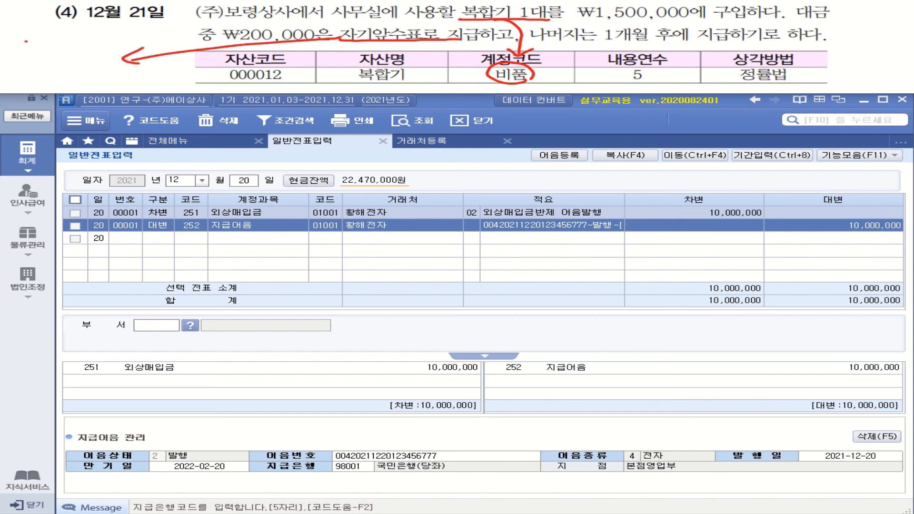
{"action": "left_click_drag", "start_coordinate": [25, 43], "coordinate": [36, 43]}
{"action": "mouse_move", "coordinate": [24, 50]}
{"action": "left_mouse_down"}
{"action": "mouse_move", "coordinate": [20, 62]}
{"action": "mouse_move", "coordinate": [32, 55]}
{"action": "left_mouse_up"}
{"action": "mouse_move", "coordinate": [38, 50]}
{"action": "left_mouse_down"}
{"action": "mouse_move", "coordinate": [53, 47]}
{"action": "mouse_move", "coordinate": [46, 59]}
{"action": "left_mouse_up"}
{"action": "mouse_move", "coordinate": [36, 55]}
{"action": "left_mouse_down"}
{"action": "mouse_move", "coordinate": [45, 62]}
{"action": "mouse_move", "coordinate": [71, 42]}
{"action": "left_mouse_up"}
{"action": "mouse_move", "coordinate": [50, 54]}
{"action": "left_mouse_down"}
{"action": "mouse_move", "coordinate": [76, 50]}
{"action": "mouse_move", "coordinate": [54, 62]}
{"action": "left_mouse_up"}
{"action": "left_click_drag", "start_coordinate": [55, 56], "coordinate": [66, 61]}
{"action": "left_click_drag", "start_coordinate": [54, 62], "coordinate": [67, 61]}
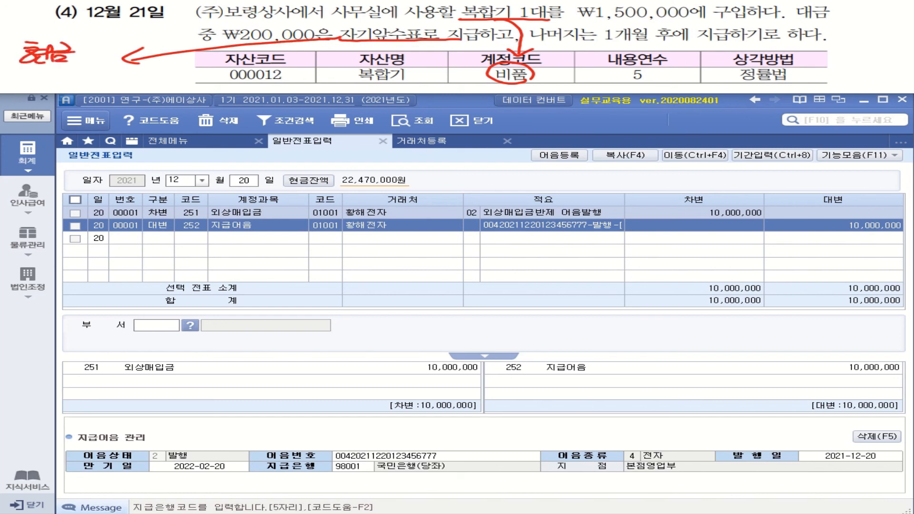
{"action": "left_click_drag", "start_coordinate": [600, 41], "coordinate": [810, 43]}
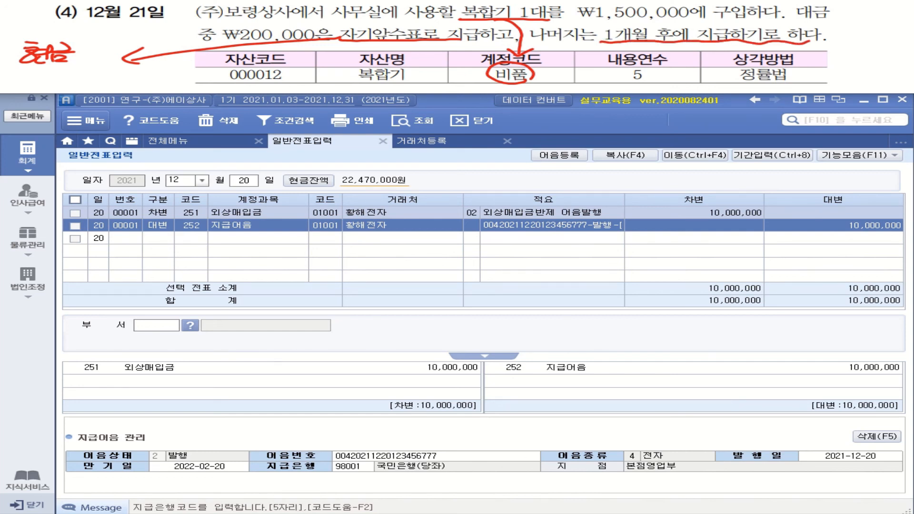
{"action": "mouse_move", "coordinate": [805, 41]}
{"action": "left_mouse_down"}
{"action": "mouse_move", "coordinate": [872, 22]}
{"action": "mouse_move", "coordinate": [832, 47]}
{"action": "mouse_move", "coordinate": [843, 50]}
{"action": "left_mouse_up"}
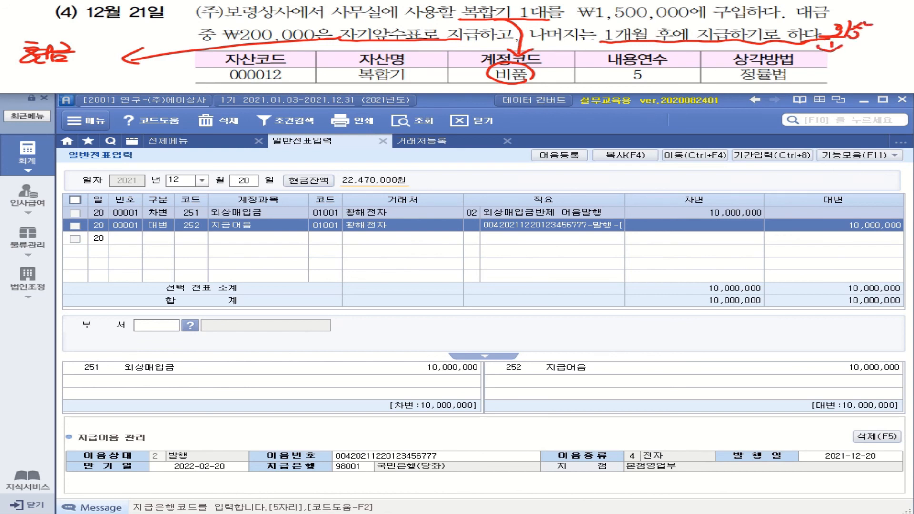
{"action": "left_click_drag", "start_coordinate": [820, 58], "coordinate": [837, 69]}
{"action": "mouse_move", "coordinate": [843, 56]}
{"action": "left_mouse_down"}
{"action": "mouse_move", "coordinate": [843, 73]}
{"action": "mouse_move", "coordinate": [862, 73]}
{"action": "mouse_move", "coordinate": [904, 57]}
{"action": "mouse_move", "coordinate": [893, 71]}
{"action": "left_mouse_up"}
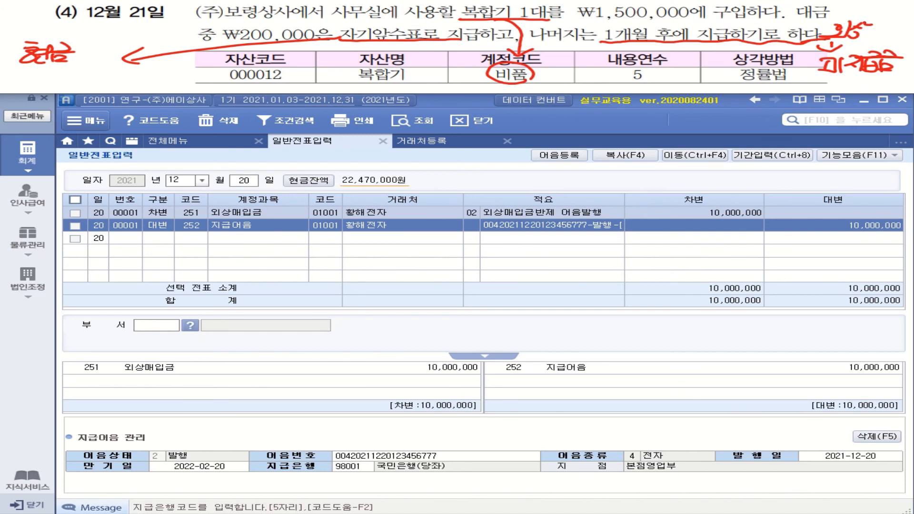
{"action": "left_click_drag", "start_coordinate": [832, 76], "coordinate": [827, 90]}
{"action": "left_click_drag", "start_coordinate": [884, 77], "coordinate": [889, 86]}
{"action": "left_click_drag", "start_coordinate": [245, 21], "coordinate": [286, 20]}
- Start the December 21 voucher with a 차변 line for account 212 비품
{"action": "left_click", "coordinate": [243, 181]}
{"action": "type", "text": "21"}
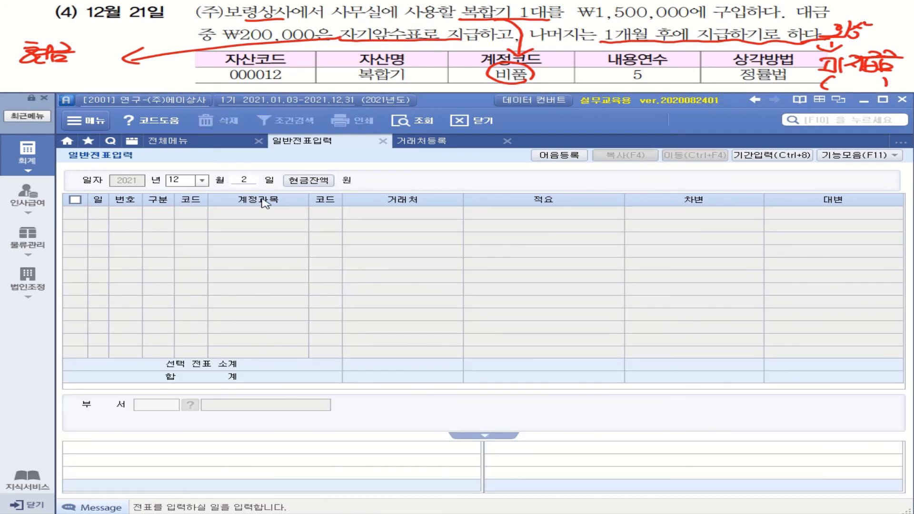
{"action": "key", "text": "Return"}
{"action": "type", "text": "3"}
{"action": "key", "text": "Return"}
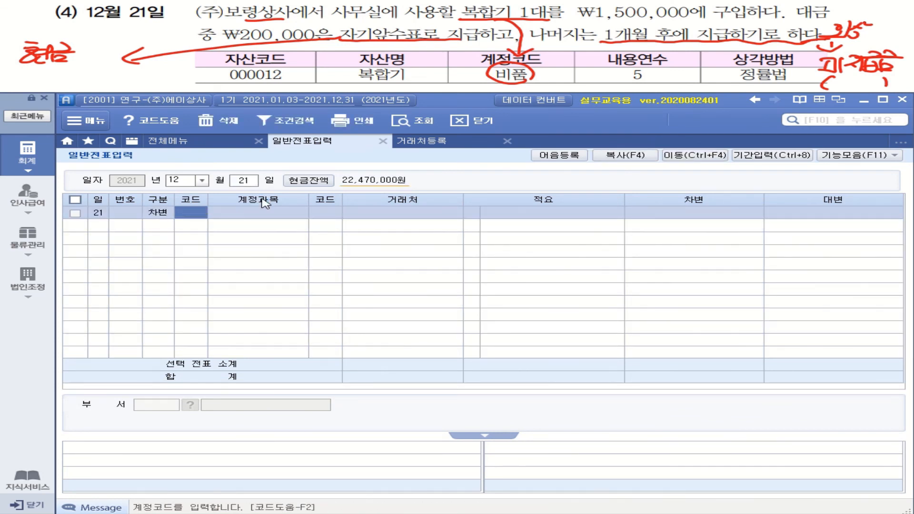
{"action": "type", "text": "212"}
{"action": "key", "text": "Return"}
{"action": "key", "text": "Return"}
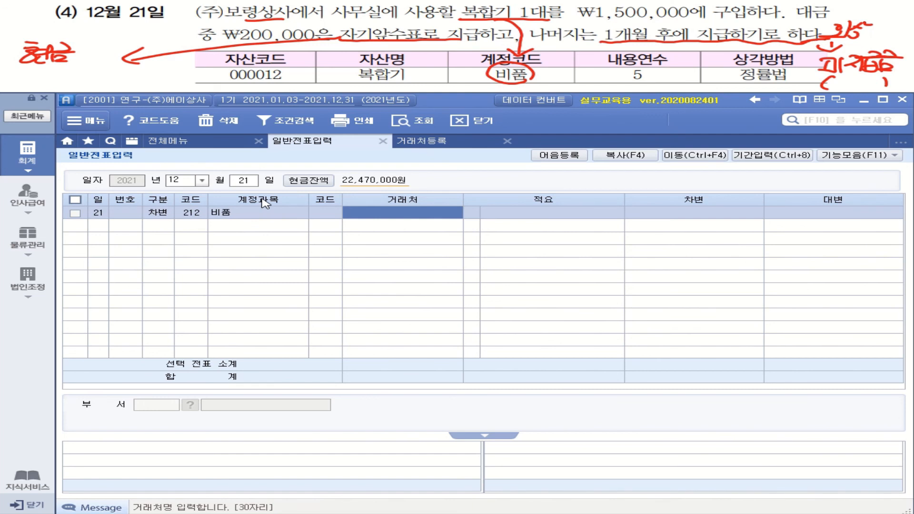
- Complete the 비품 line with 거래처 (주)보령상사, 적요 복합기 구입 and a 차변 amount of 1,500,000
{"action": "type", "text": "(주"}
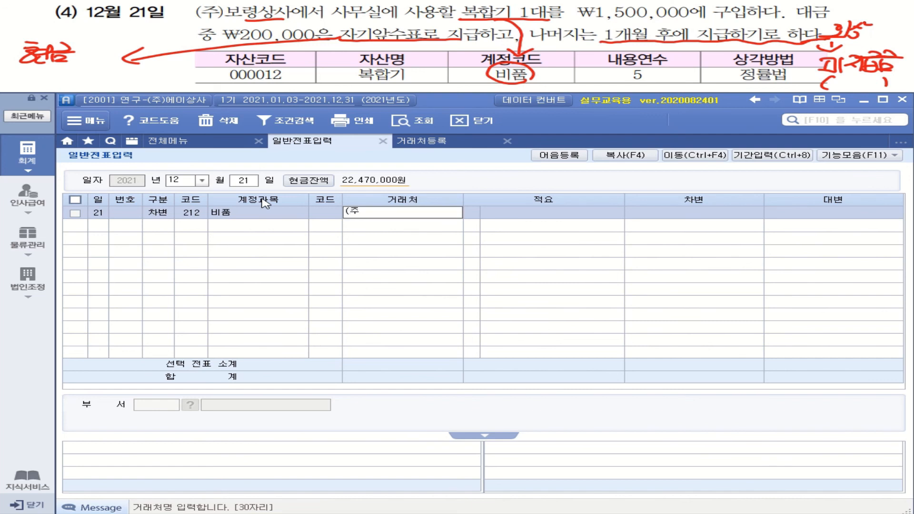
{"action": "type", "text": ")보령상사"}
{"action": "key", "text": "Return"}
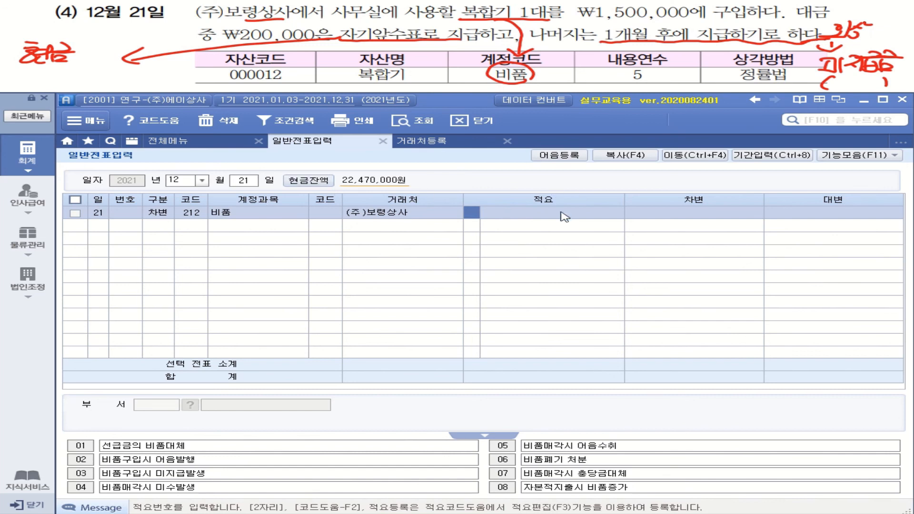
{"action": "left_click", "coordinate": [540, 218]}
{"action": "type", "text": "복하"}
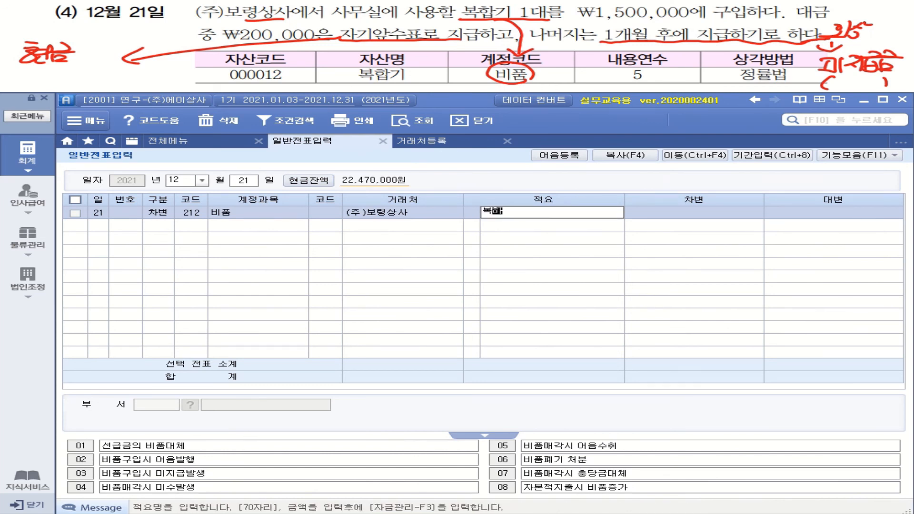
{"action": "type", "text": "합기"}
{"action": "type", "text": " 궁"}
{"action": "type", "text": "입"}
{"action": "key", "text": "Return"}
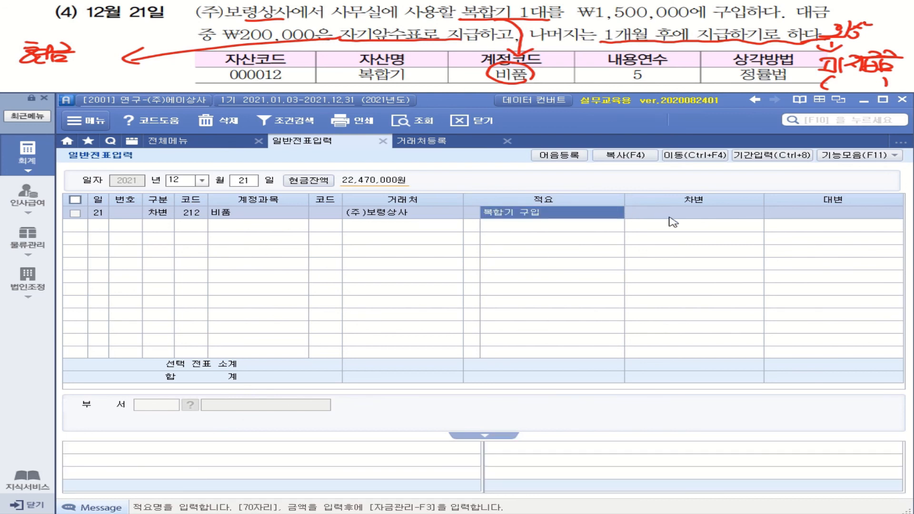
{"action": "key", "text": "Return"}
{"action": "type", "text": "1500000"}
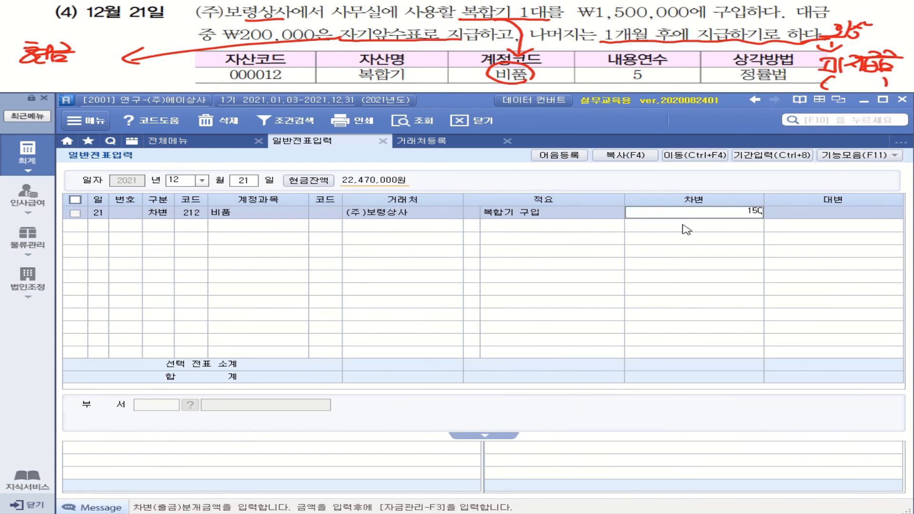
{"action": "key", "text": "Return"}
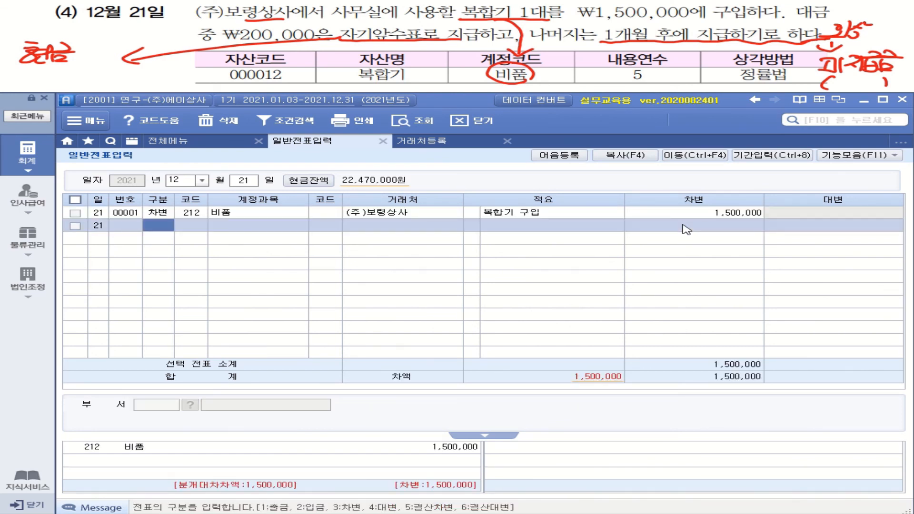
- Add a 대변 line for 101 현금 of 200,000, carrying over 거래처 (주)보령상사 and 적요 복합기 구입
{"action": "type", "text": "4101"}
{"action": "key", "text": "Return"}
{"action": "key", "text": "Return"}
{"action": "key", "text": "Return"}
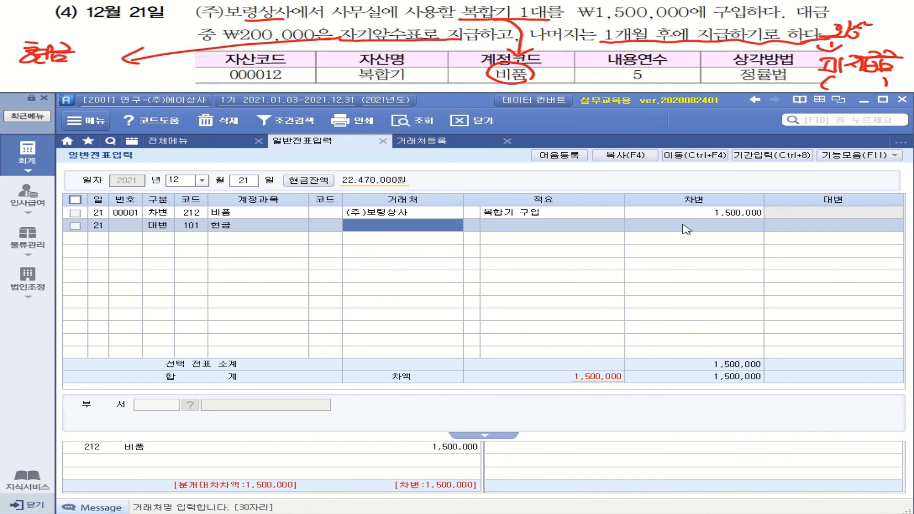
{"action": "key", "text": "Return"}
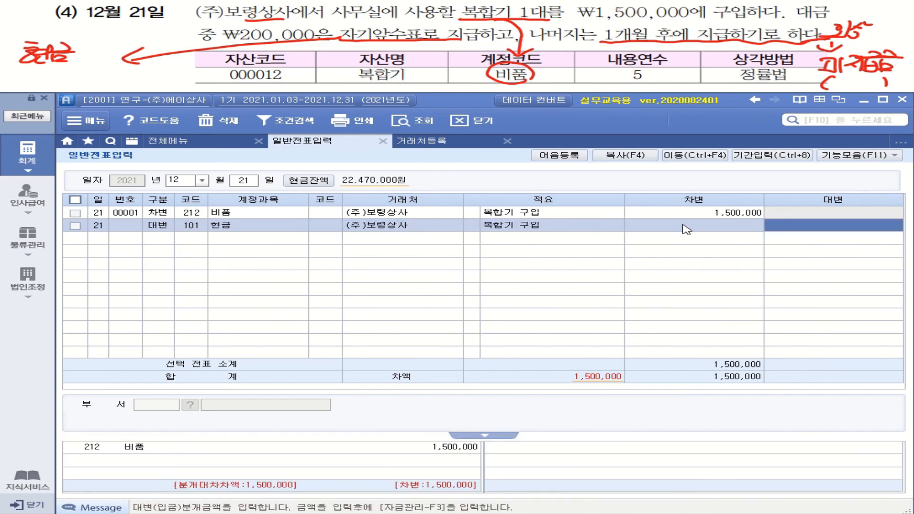
{"action": "type", "text": "2000000"}
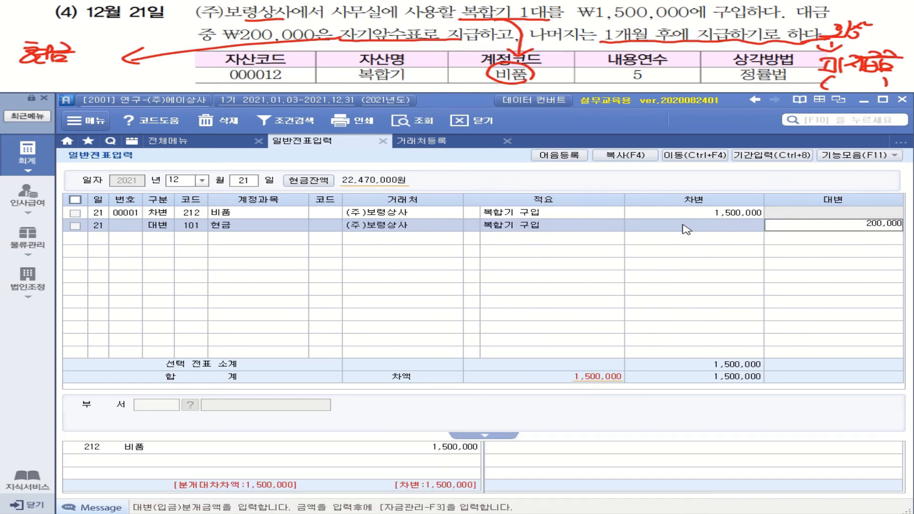
{"action": "key", "text": "Return"}
{"action": "key", "text": "Return"}
- Add a 대변 line for 253 미지급금 of 1,300,000 with 거래처 01005 (주)보령상사 and the carried-over 적요 복합기 구입
{"action": "key", "text": "4"}
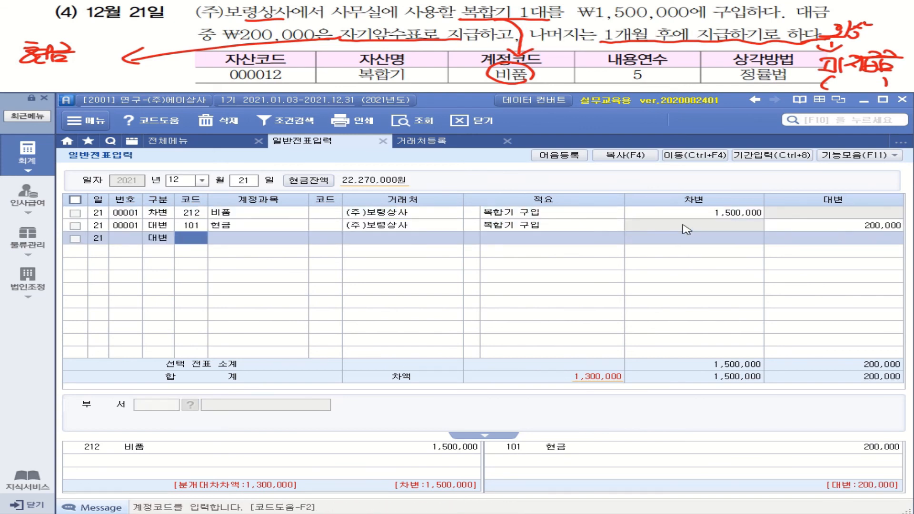
{"action": "type", "text": "253"}
{"action": "key", "text": "Return"}
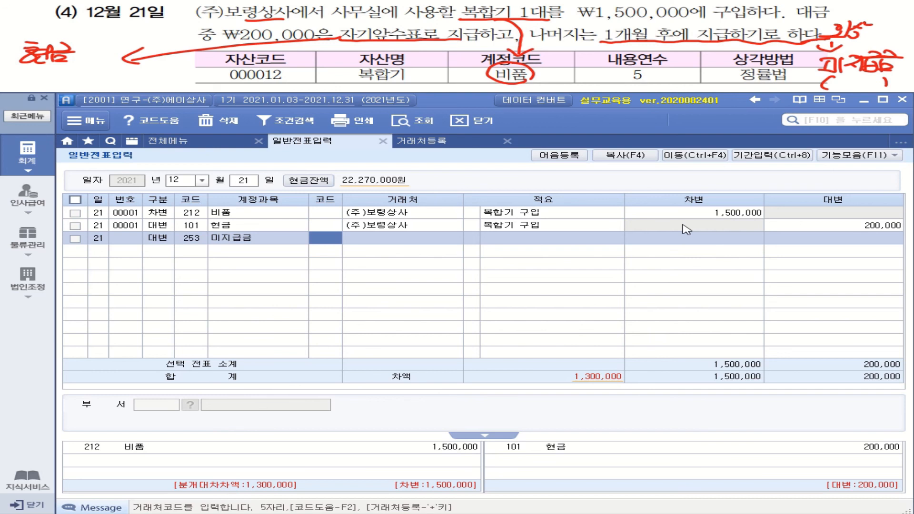
{"action": "type", "text": "보령"}
{"action": "key", "text": "Return"}
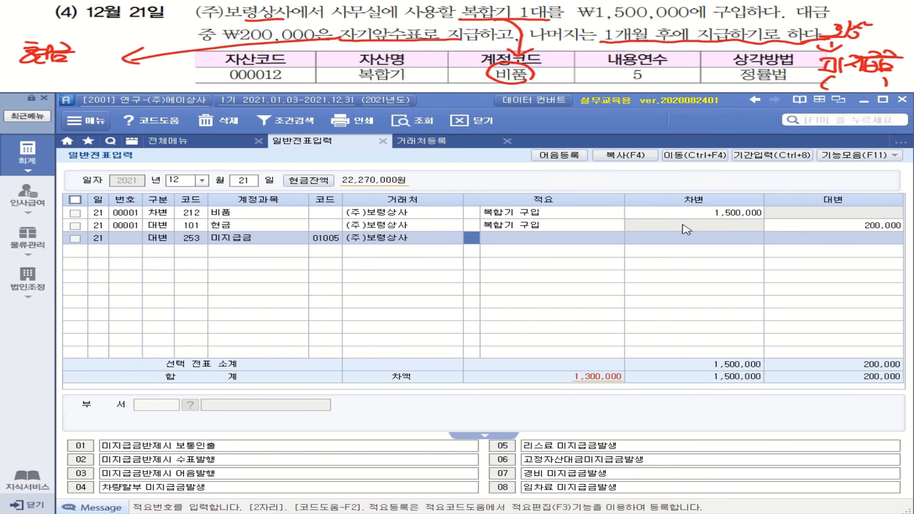
{"action": "key", "text": "Return"}
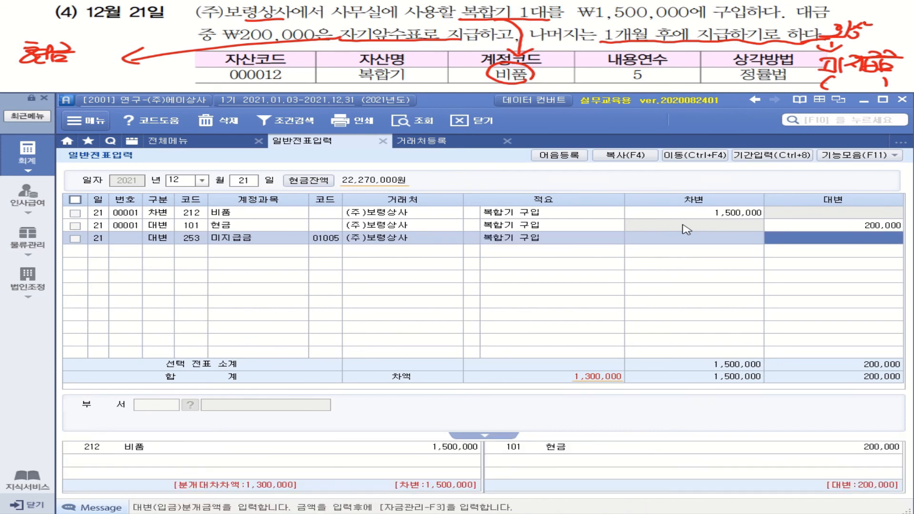
{"action": "type", "text": "1300000"}
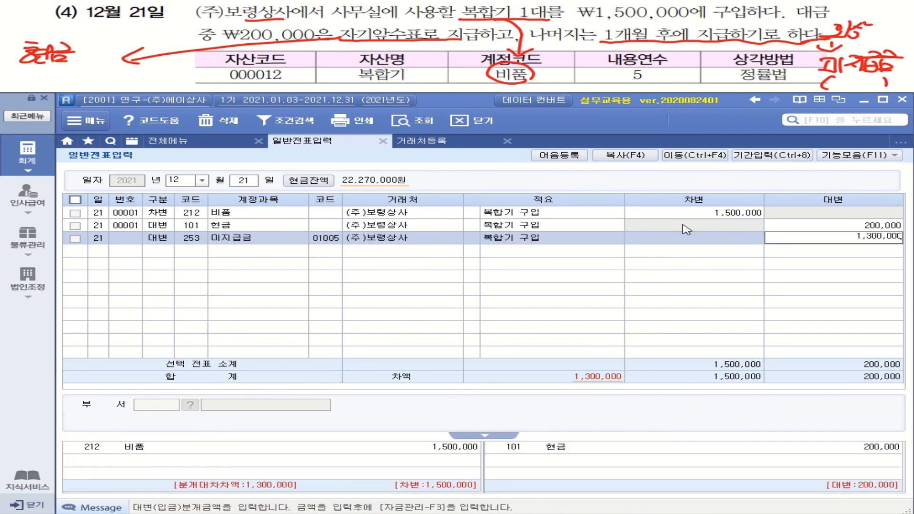
{"action": "key", "text": "Return"}
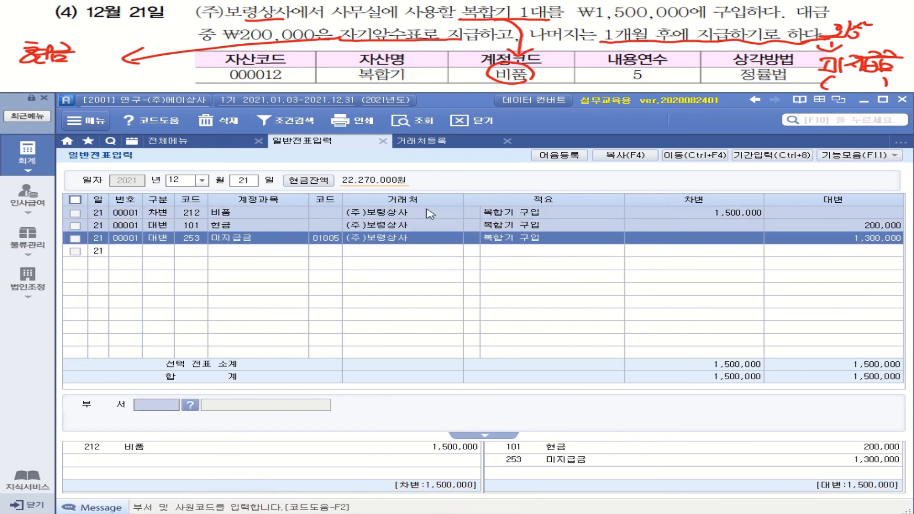
{"action": "left_click", "coordinate": [333, 213]}
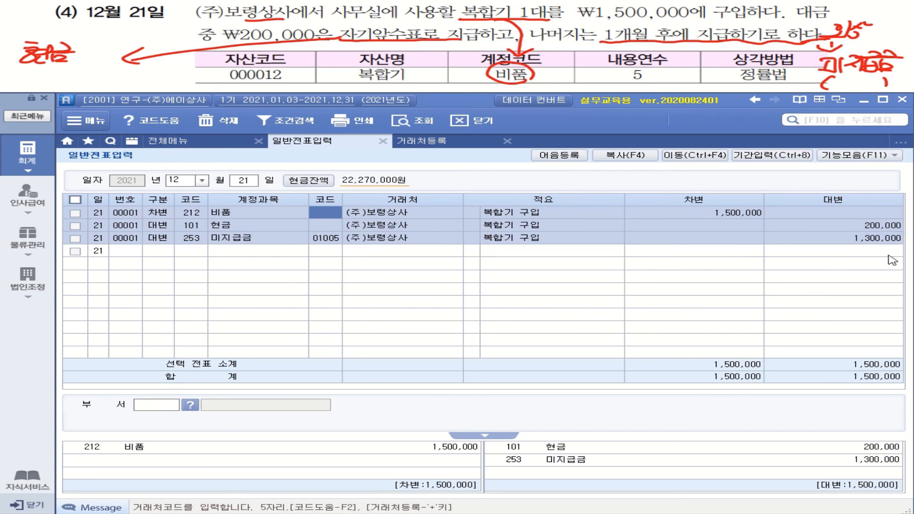
{"action": "left_click", "coordinate": [328, 238]}
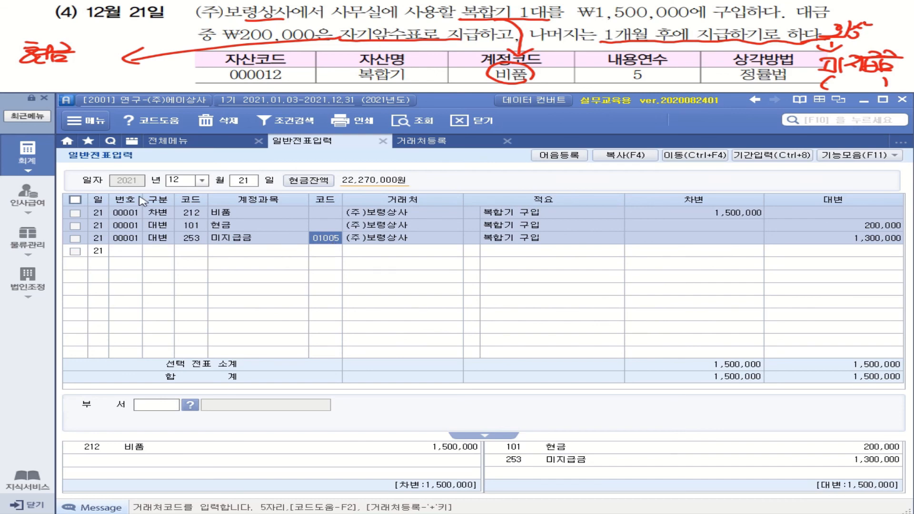
- Open 고정자산등록 and load the assets of account 212 비품 with 자산구분 0.전체
{"action": "left_click", "coordinate": [24, 164]}
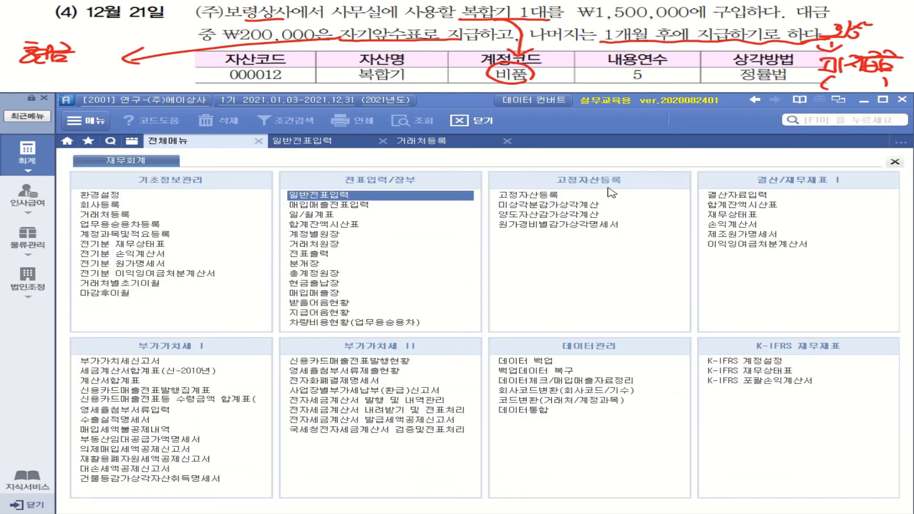
{"action": "left_click", "coordinate": [510, 199]}
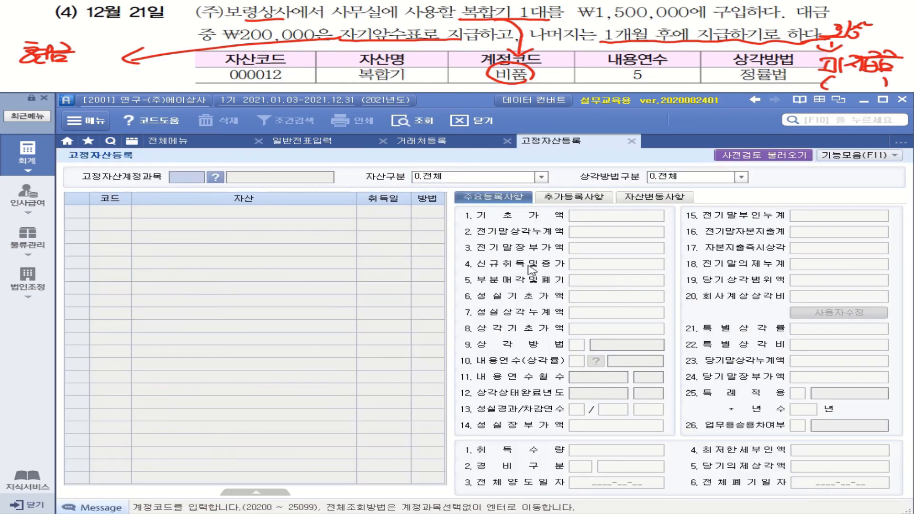
{"action": "left_click", "coordinate": [216, 178]}
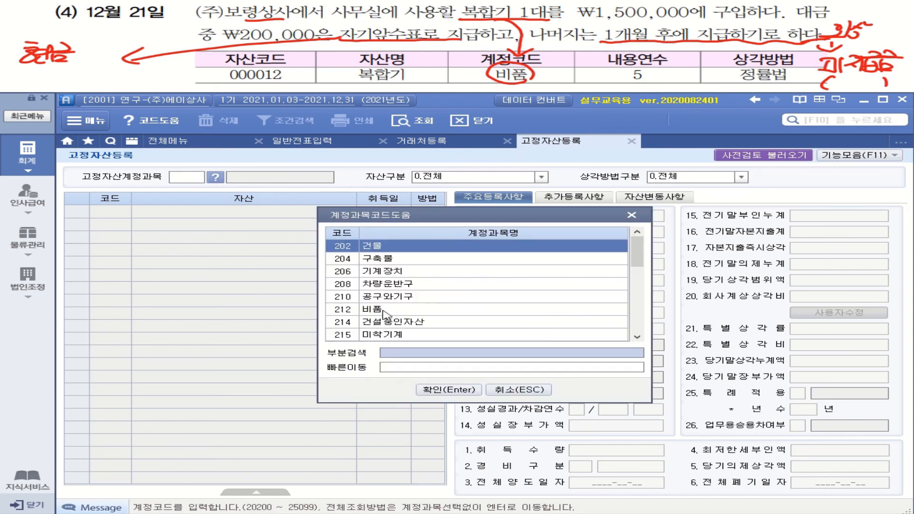
{"action": "type", "text": "212"}
{"action": "key", "text": "BackSpace"}
{"action": "key", "text": "BackSpace"}
{"action": "key", "text": "BackSpace"}
{"action": "left_click", "coordinate": [381, 310]}
{"action": "left_click", "coordinate": [442, 389]}
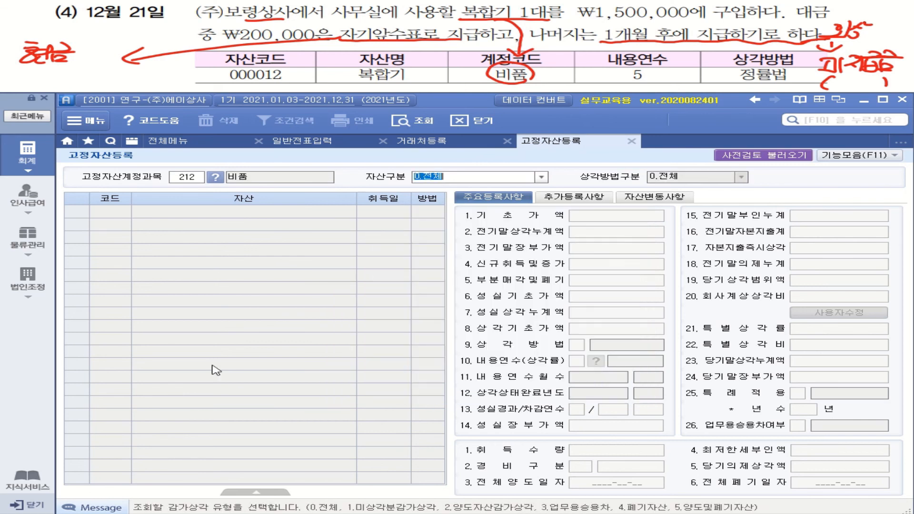
{"action": "key", "text": "Return"}
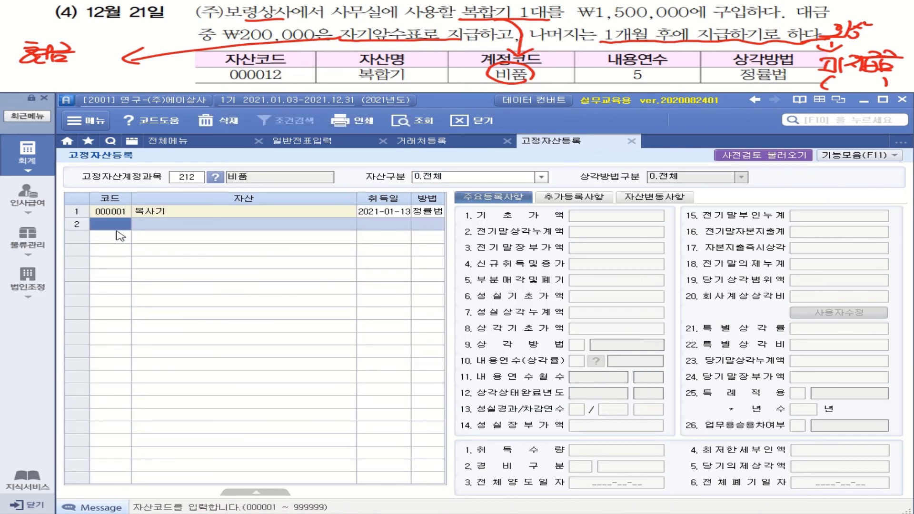
- Add a fixed asset under 비품 with code 000012 and the name 복합기
{"action": "type", "text": "12"}
{"action": "key", "text": "Return"}
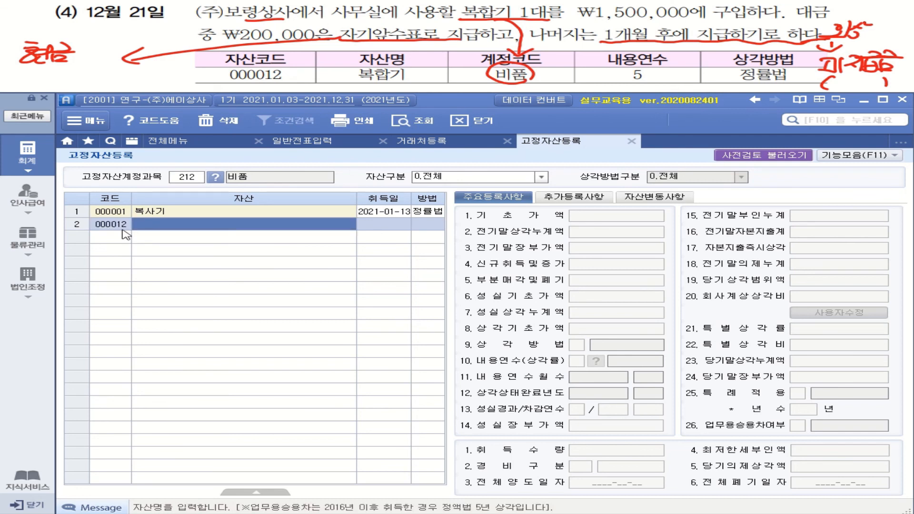
{"action": "type", "text": "복ㅎ"}
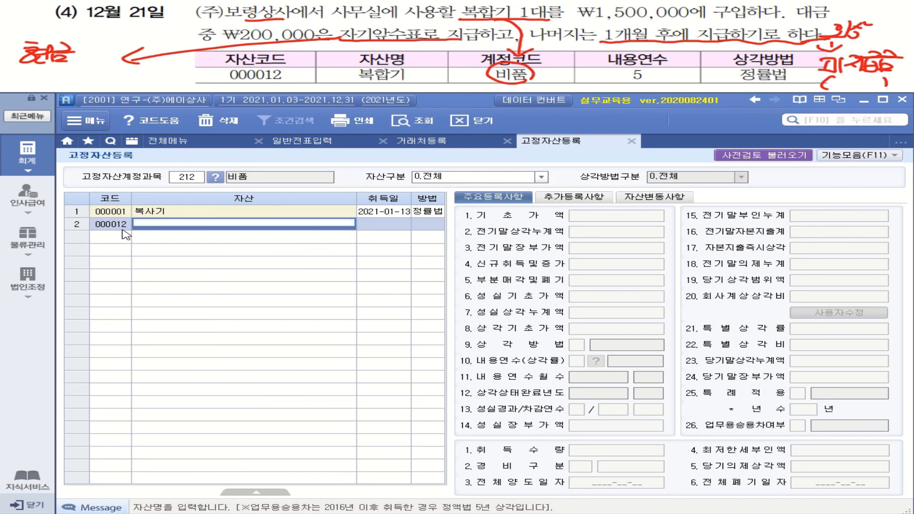
{"action": "type", "text": "합기"}
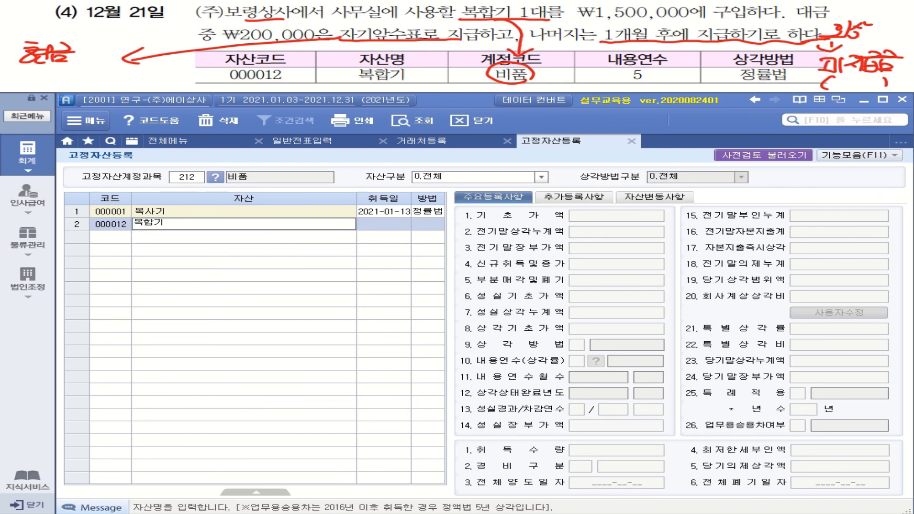
- Confirm the asset name 복합기 for asset 000012 and set its acquisition date to 2021-12-21
{"action": "key", "text": "Return"}
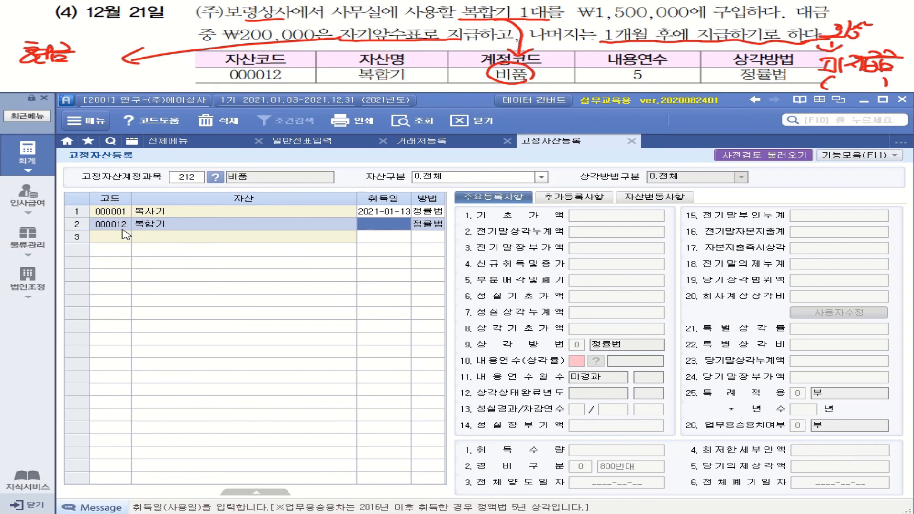
{"action": "type", "text": "2012-__-__"}
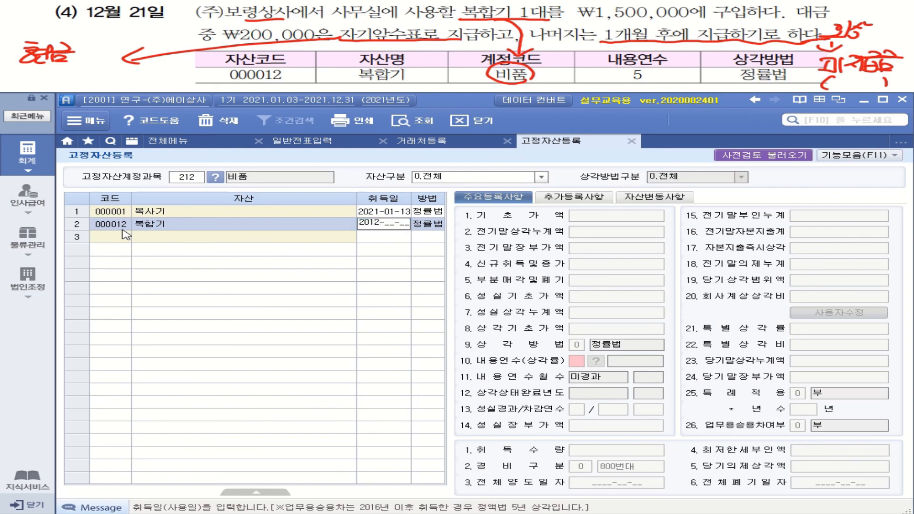
{"action": "key", "text": "BackSpace"}
{"action": "key", "text": "BackSpace"}
{"action": "key", "text": "BackSpace"}
{"action": "key", "text": "BackSpace"}
{"action": "type", "text": "2021-12-21"}
{"action": "key", "text": "Return"}
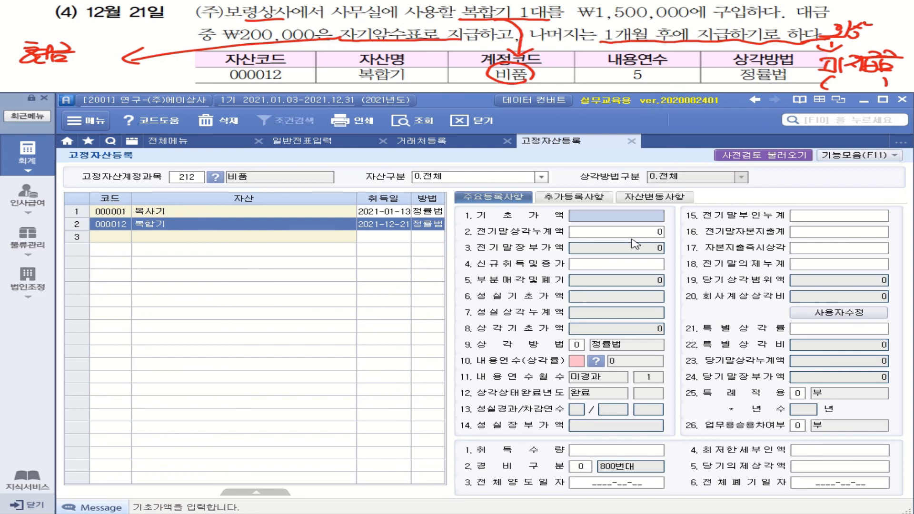
- Enter 1,500,000 as the 복합기's new acquisition amount (신규취득및증가) and set its useful life to 5 years, keeping 정률법 depreciation
{"action": "left_click", "coordinate": [638, 269]}
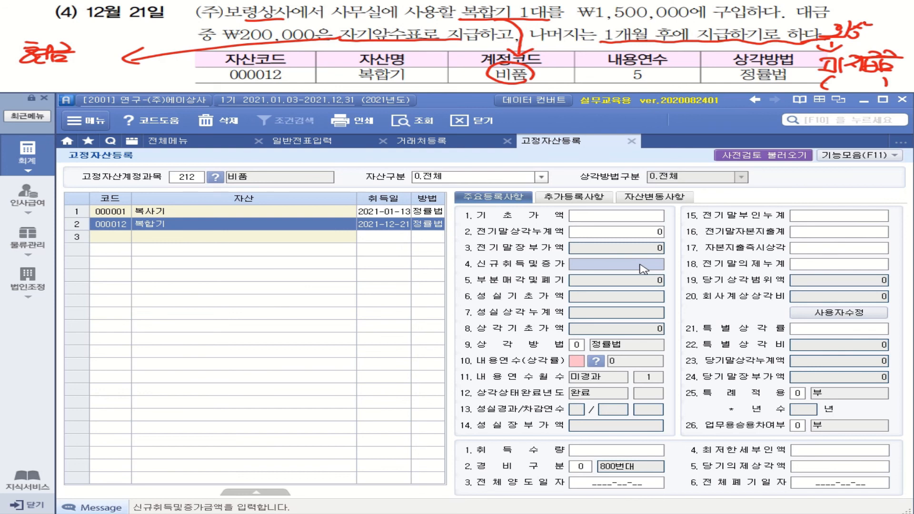
{"action": "type", "text": "1500000"}
{"action": "key", "text": "Return"}
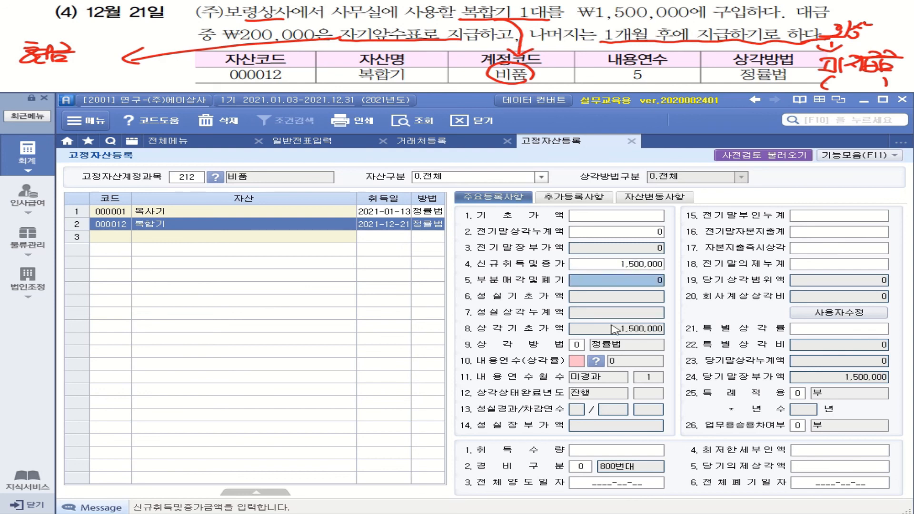
{"action": "left_click", "coordinate": [578, 345]}
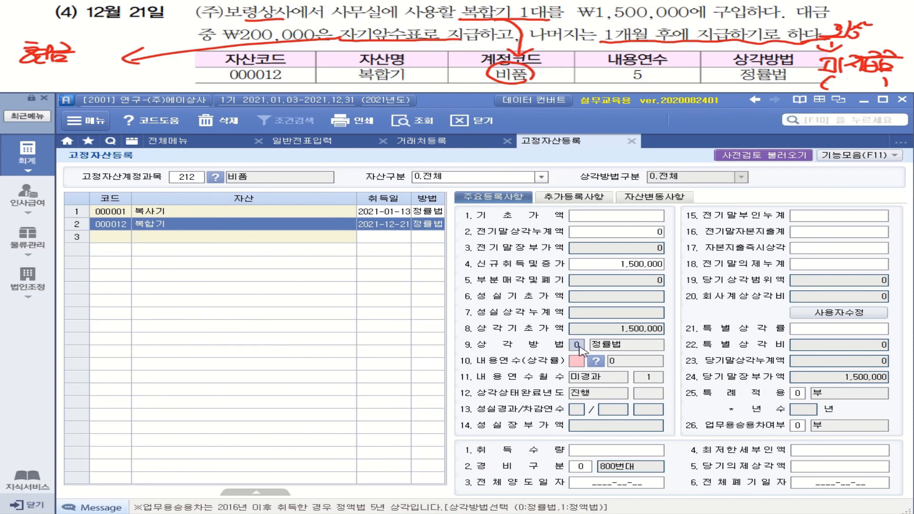
{"action": "left_click", "coordinate": [582, 362]}
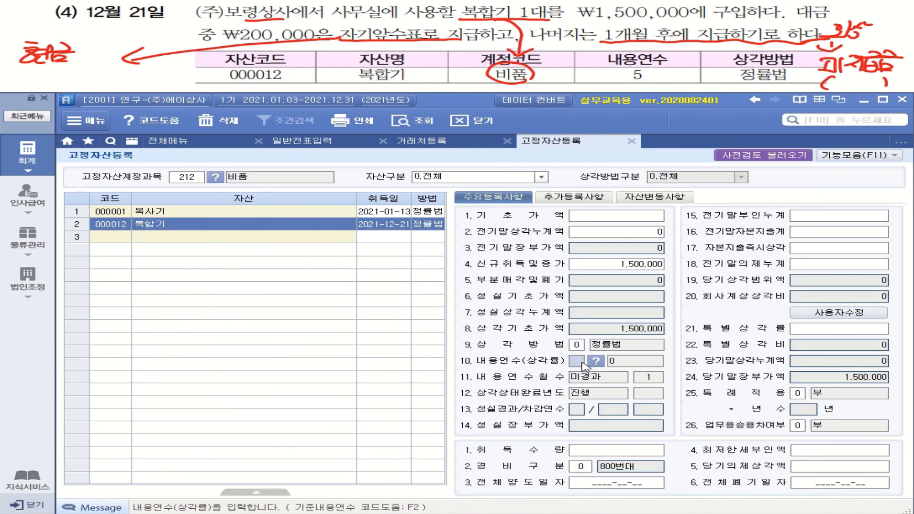
{"action": "type", "text": "5"}
{"action": "key", "text": "Return"}
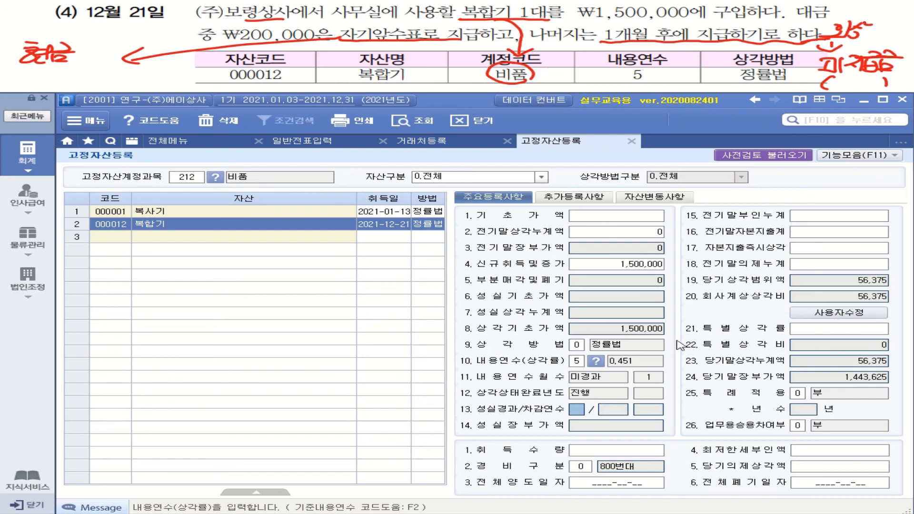
- Set the 복합기's acquisition quantity to 1 and its expense category to 800번대, completing the asset record
{"action": "left_click", "coordinate": [629, 452]}
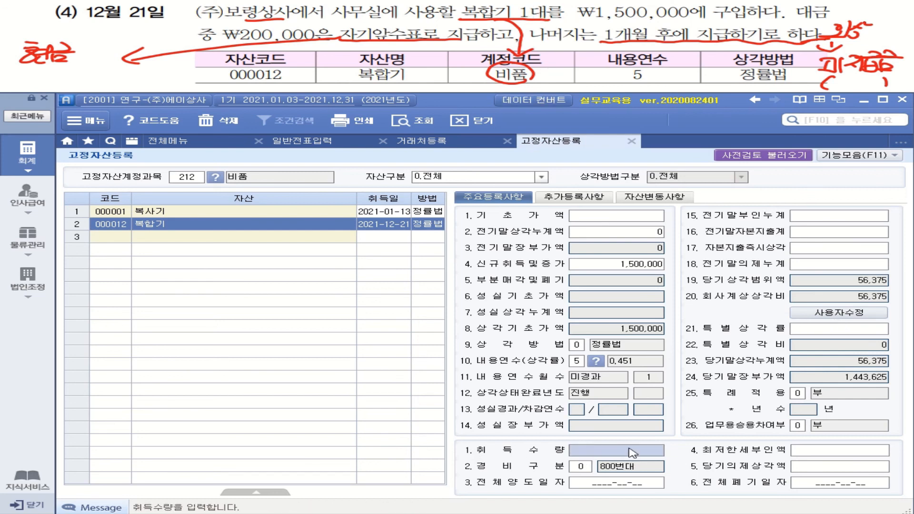
{"action": "type", "text": "1"}
{"action": "key", "text": "Return"}
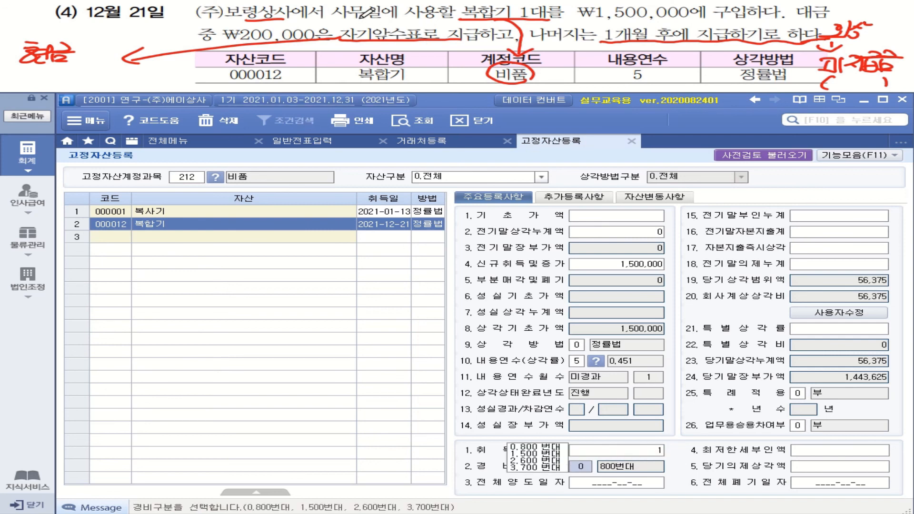
{"action": "left_click", "coordinate": [539, 448]}
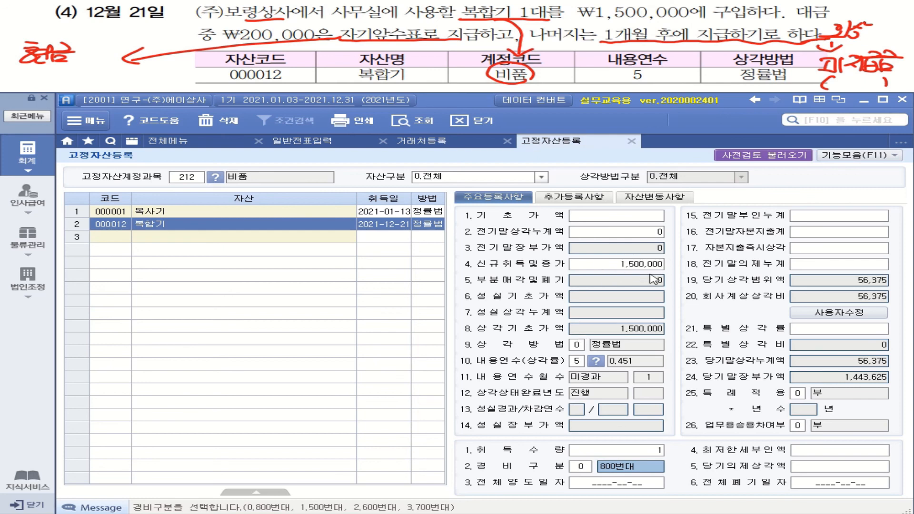
{"action": "left_click", "coordinate": [132, 237]}
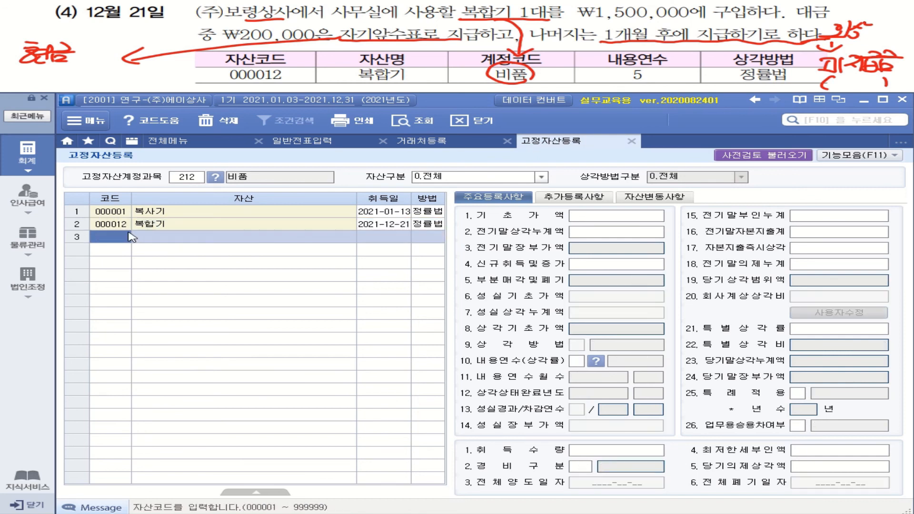
{"action": "left_click", "coordinate": [129, 224]}
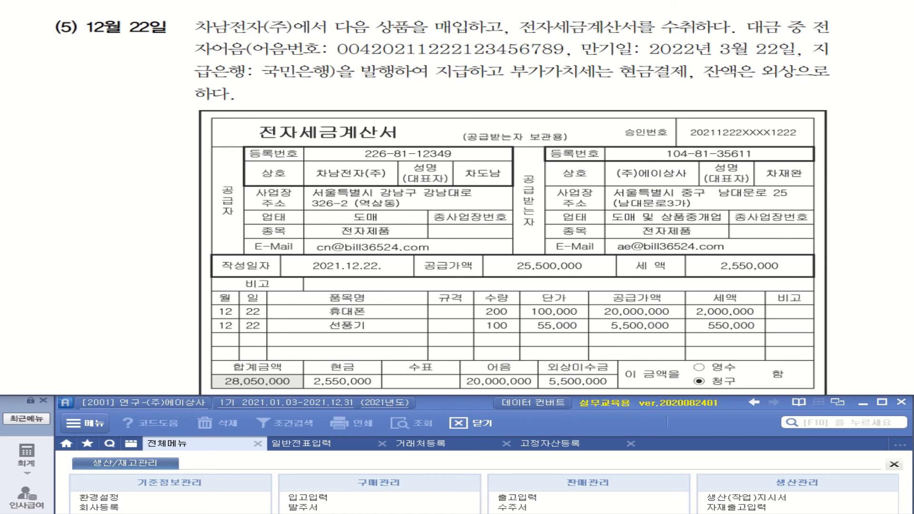
{"action": "mouse_move", "coordinate": [396, 16]}
{"action": "left_mouse_down"}
{"action": "mouse_move", "coordinate": [491, 34]}
{"action": "mouse_move", "coordinate": [393, 33]}
{"action": "mouse_move", "coordinate": [500, 27]}
{"action": "mouse_move", "coordinate": [119, 49]}
{"action": "left_mouse_up"}
{"action": "mouse_move", "coordinate": [27, 55]}
{"action": "left_mouse_down"}
{"action": "mouse_move", "coordinate": [42, 72]}
{"action": "mouse_move", "coordinate": [76, 53]}
{"action": "mouse_move", "coordinate": [116, 64]}
{"action": "left_mouse_up"}
{"action": "mouse_move", "coordinate": [38, 77]}
{"action": "left_mouse_down"}
{"action": "mouse_move", "coordinate": [36, 107]}
{"action": "mouse_move", "coordinate": [58, 87]}
{"action": "mouse_move", "coordinate": [84, 89]}
{"action": "mouse_move", "coordinate": [64, 100]}
{"action": "mouse_move", "coordinate": [98, 82]}
{"action": "mouse_move", "coordinate": [79, 96]}
{"action": "mouse_move", "coordinate": [145, 90]}
{"action": "left_mouse_up"}
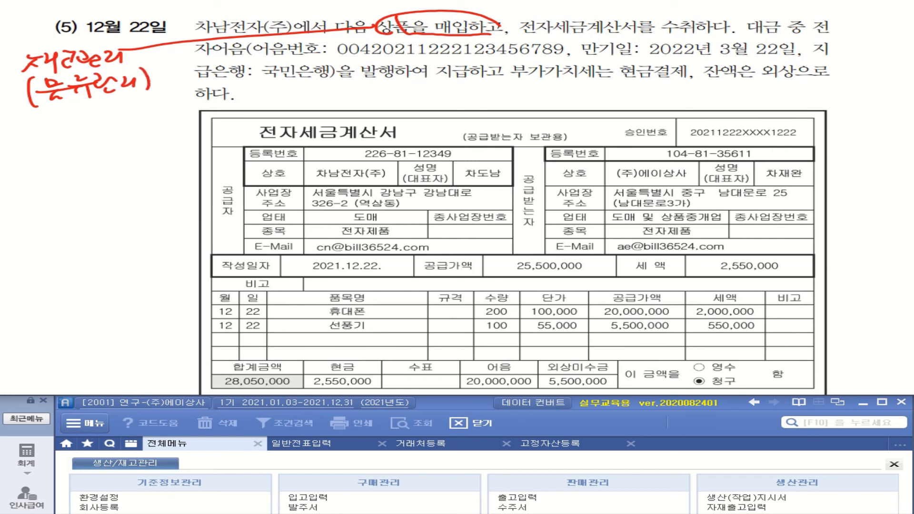
{"action": "mouse_move", "coordinate": [39, 117]}
{"action": "left_mouse_down"}
{"action": "mouse_move", "coordinate": [60, 136]}
{"action": "mouse_move", "coordinate": [95, 117]}
{"action": "mouse_move", "coordinate": [84, 131]}
{"action": "mouse_move", "coordinate": [136, 120]}
{"action": "mouse_move", "coordinate": [142, 129]}
{"action": "left_mouse_up"}
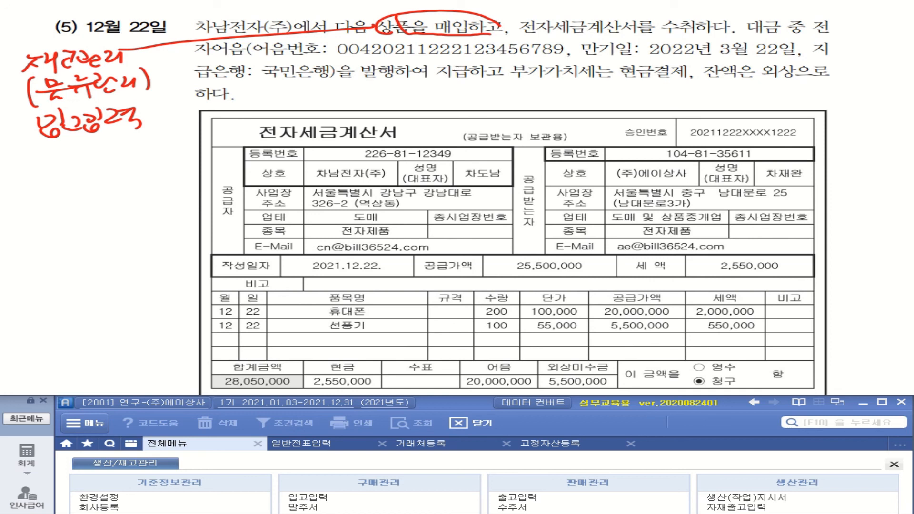
{"action": "mouse_move", "coordinate": [286, 146]}
{"action": "left_mouse_down"}
{"action": "mouse_move", "coordinate": [249, 123]}
{"action": "mouse_move", "coordinate": [305, 138]}
{"action": "mouse_move", "coordinate": [279, 143]}
{"action": "left_mouse_up"}
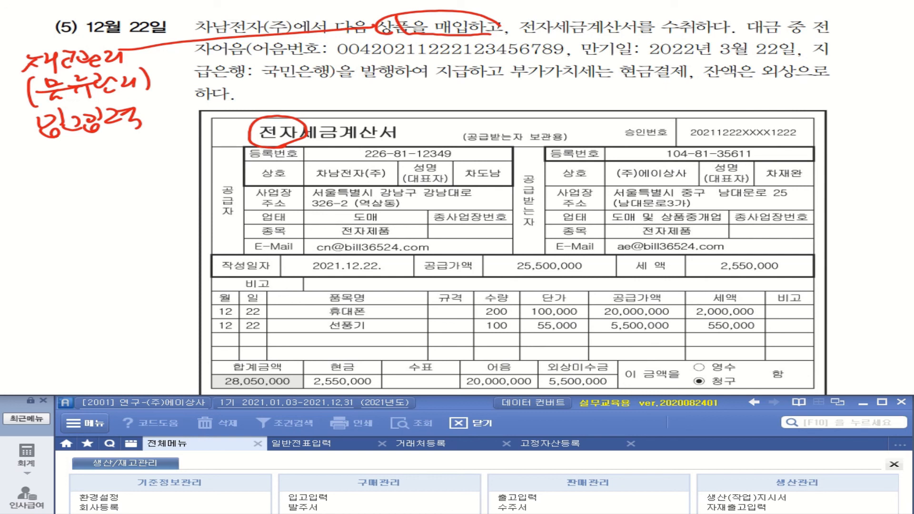
{"action": "left_click_drag", "start_coordinate": [333, 59], "coordinate": [782, 61]}
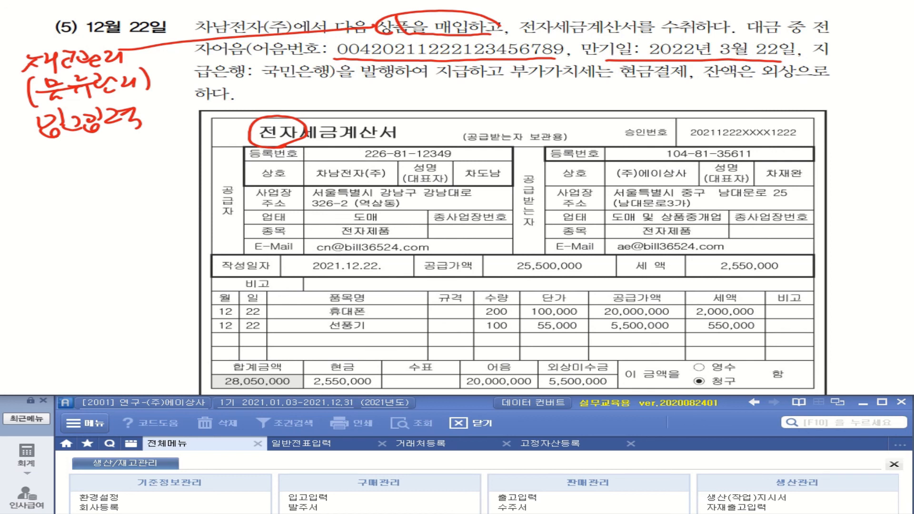
{"action": "left_click_drag", "start_coordinate": [505, 81], "coordinate": [686, 85]}
{"action": "left_click_drag", "start_coordinate": [755, 81], "coordinate": [829, 82]}
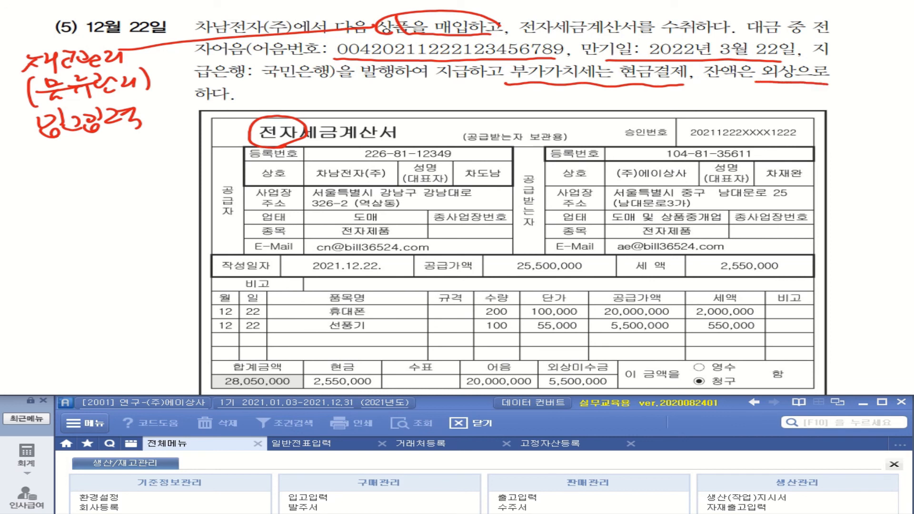
{"action": "left_click_drag", "start_coordinate": [196, 97], "coordinate": [236, 98]}
{"action": "mouse_move", "coordinate": [283, 273]}
{"action": "left_mouse_down"}
{"action": "mouse_move", "coordinate": [383, 274]}
{"action": "mouse_move", "coordinate": [353, 257]}
{"action": "mouse_move", "coordinate": [284, 275]}
{"action": "left_mouse_up"}
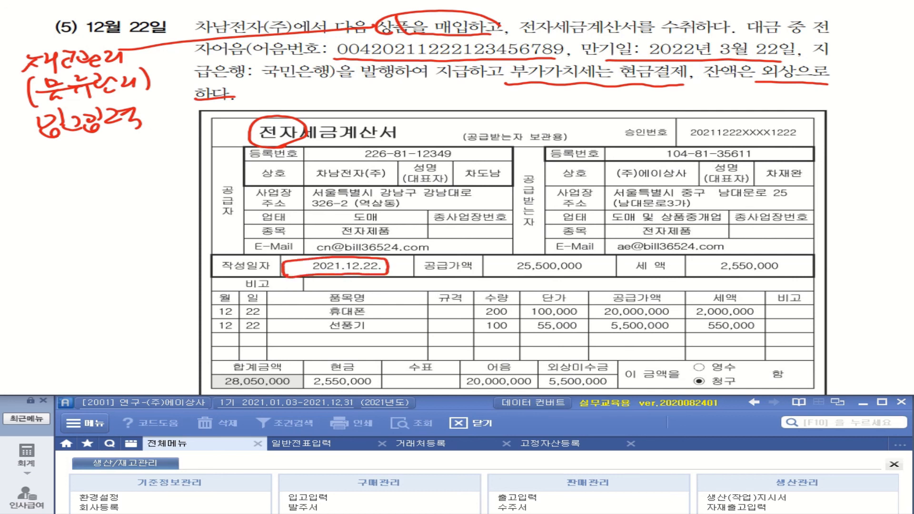
{"action": "mouse_move", "coordinate": [212, 270]}
{"action": "left_mouse_down"}
{"action": "mouse_move", "coordinate": [164, 274]}
{"action": "mouse_move", "coordinate": [170, 281]}
{"action": "left_mouse_up"}
{"action": "left_click_drag", "start_coordinate": [97, 33], "coordinate": [163, 32]}
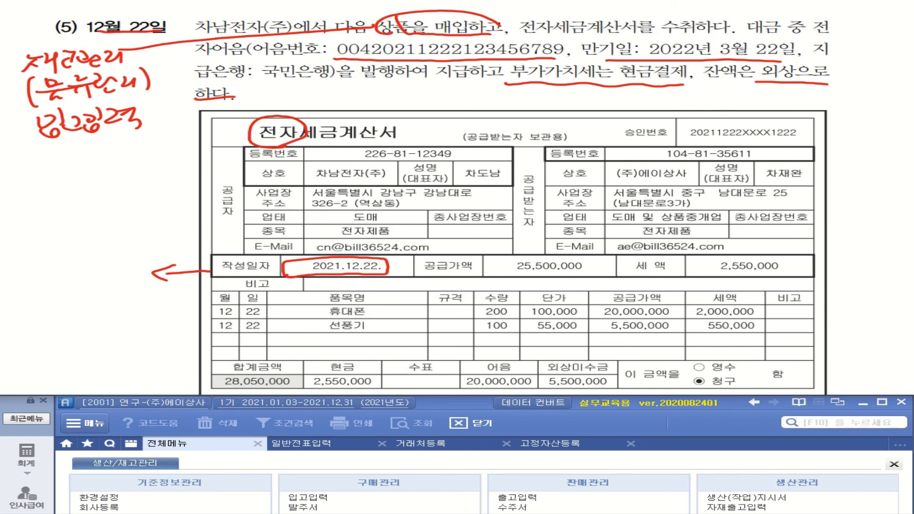
{"action": "mouse_move", "coordinate": [381, 307]}
{"action": "left_mouse_down"}
{"action": "mouse_move", "coordinate": [397, 305]}
{"action": "mouse_move", "coordinate": [397, 319]}
{"action": "left_mouse_up"}
{"action": "mouse_move", "coordinate": [505, 275]}
{"action": "left_mouse_down"}
{"action": "mouse_move", "coordinate": [583, 278]}
{"action": "mouse_move", "coordinate": [531, 253]}
{"action": "mouse_move", "coordinate": [500, 273]}
{"action": "left_mouse_up"}
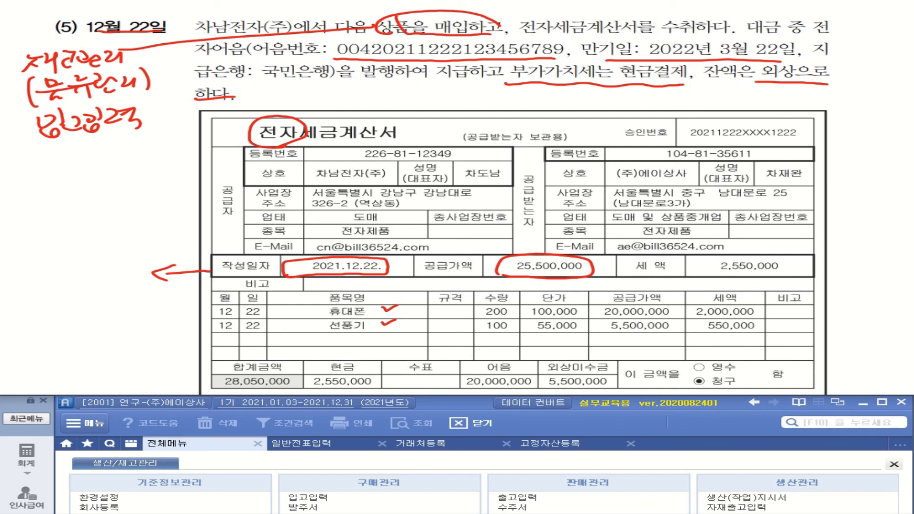
{"action": "mouse_move", "coordinate": [710, 272]}
{"action": "left_mouse_down"}
{"action": "mouse_move", "coordinate": [793, 262]}
{"action": "mouse_move", "coordinate": [706, 269]}
{"action": "left_mouse_up"}
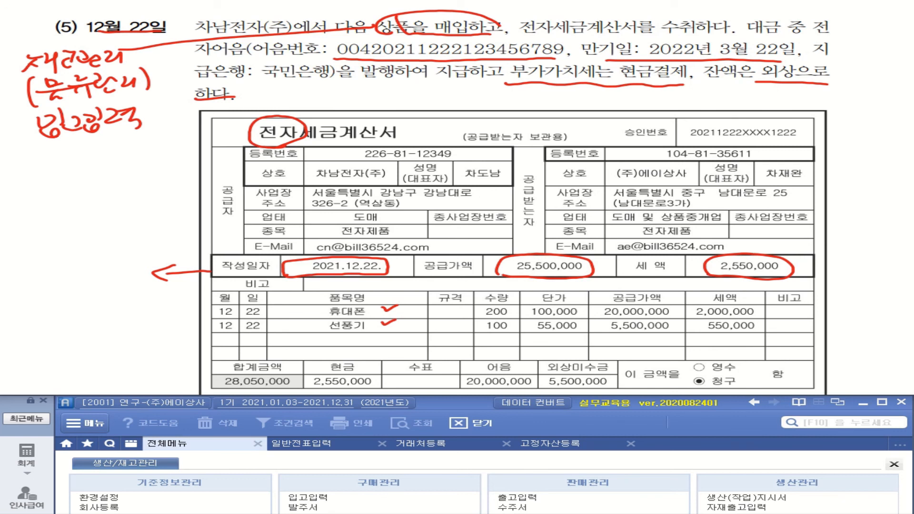
{"action": "left_click_drag", "start_coordinate": [769, 261], "coordinate": [816, 253]}
{"action": "left_click_drag", "start_coordinate": [827, 241], "coordinate": [826, 247]}
{"action": "left_click_drag", "start_coordinate": [805, 257], "coordinate": [842, 259]}
{"action": "left_click_drag", "start_coordinate": [840, 251], "coordinate": [851, 258]}
{"action": "mouse_move", "coordinate": [861, 246]}
{"action": "left_mouse_down"}
{"action": "mouse_move", "coordinate": [860, 258]}
{"action": "mouse_move", "coordinate": [866, 252]}
{"action": "left_mouse_up"}
{"action": "left_click_drag", "start_coordinate": [868, 244], "coordinate": [871, 245]}
{"action": "mouse_move", "coordinate": [865, 249]}
{"action": "left_mouse_down"}
{"action": "mouse_move", "coordinate": [864, 257]}
{"action": "mouse_move", "coordinate": [873, 255]}
{"action": "left_mouse_up"}
{"action": "left_click_drag", "start_coordinate": [879, 246], "coordinate": [888, 258]}
{"action": "left_click_drag", "start_coordinate": [892, 249], "coordinate": [898, 261]}
{"action": "left_click_drag", "start_coordinate": [816, 270], "coordinate": [839, 279]}
{"action": "left_click_drag", "start_coordinate": [837, 270], "coordinate": [849, 285]}
{"action": "mouse_move", "coordinate": [853, 267]}
{"action": "left_mouse_down"}
{"action": "mouse_move", "coordinate": [866, 275]}
{"action": "mouse_move", "coordinate": [860, 286]}
{"action": "mouse_move", "coordinate": [884, 276]}
{"action": "left_mouse_up"}
{"action": "mouse_move", "coordinate": [867, 279]}
{"action": "left_mouse_down"}
{"action": "mouse_move", "coordinate": [890, 280]}
{"action": "mouse_move", "coordinate": [881, 291]}
{"action": "left_mouse_up"}
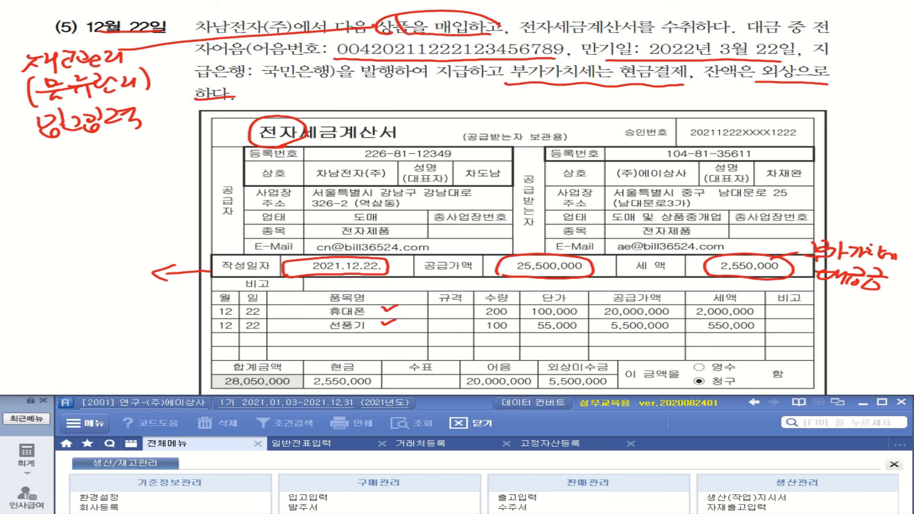
{"action": "mouse_move", "coordinate": [307, 389]}
{"action": "left_mouse_down"}
{"action": "mouse_move", "coordinate": [382, 373]}
{"action": "mouse_move", "coordinate": [310, 381]}
{"action": "left_mouse_up"}
{"action": "mouse_move", "coordinate": [454, 389]}
{"action": "left_mouse_down"}
{"action": "mouse_move", "coordinate": [539, 393]}
{"action": "mouse_move", "coordinate": [450, 370]}
{"action": "mouse_move", "coordinate": [452, 390]}
{"action": "left_mouse_up"}
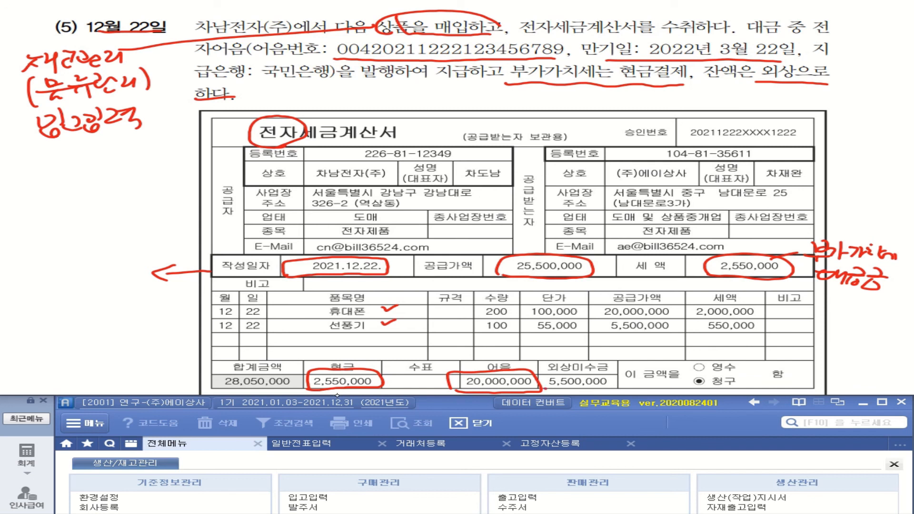
{"action": "mouse_move", "coordinate": [545, 390]}
{"action": "left_mouse_down"}
{"action": "mouse_move", "coordinate": [614, 386]}
{"action": "mouse_move", "coordinate": [544, 371]}
{"action": "mouse_move", "coordinate": [541, 385]}
{"action": "left_mouse_up"}
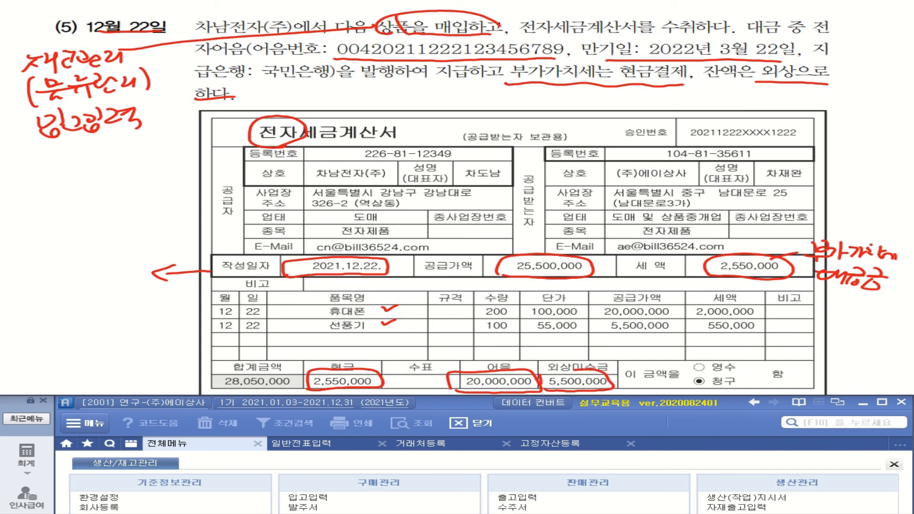
{"action": "mouse_move", "coordinate": [341, 362]}
{"action": "left_mouse_down"}
{"action": "mouse_move", "coordinate": [349, 369]}
{"action": "mouse_move", "coordinate": [367, 354]}
{"action": "left_mouse_up"}
{"action": "mouse_move", "coordinate": [478, 364]}
{"action": "left_mouse_down"}
{"action": "mouse_move", "coordinate": [486, 370]}
{"action": "mouse_move", "coordinate": [503, 353]}
{"action": "mouse_move", "coordinate": [547, 339]}
{"action": "mouse_move", "coordinate": [549, 351]}
{"action": "mouse_move", "coordinate": [565, 339]}
{"action": "mouse_move", "coordinate": [576, 343]}
{"action": "mouse_move", "coordinate": [567, 355]}
{"action": "mouse_move", "coordinate": [649, 358]}
{"action": "mouse_move", "coordinate": [634, 362]}
{"action": "mouse_move", "coordinate": [712, 351]}
{"action": "mouse_move", "coordinate": [715, 362]}
{"action": "mouse_move", "coordinate": [740, 346]}
{"action": "mouse_move", "coordinate": [731, 368]}
{"action": "left_mouse_up"}
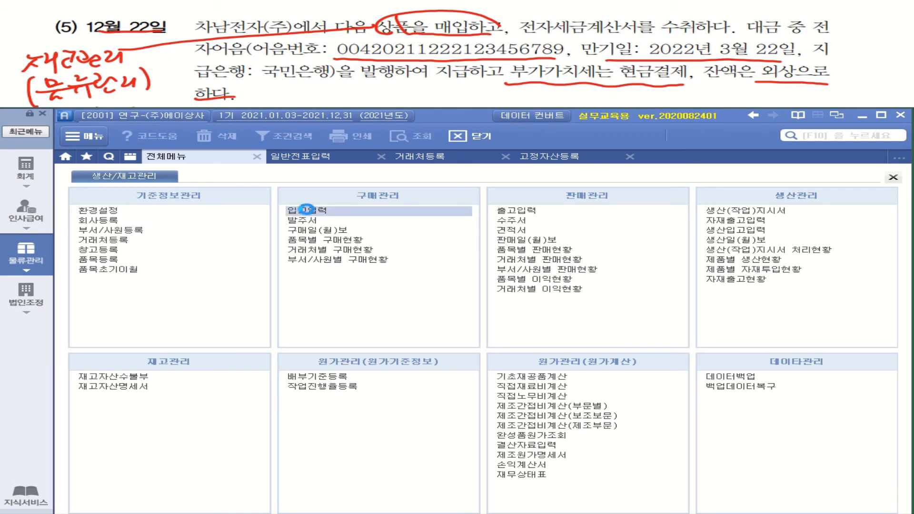
- Open the goods receipt entry (입고입력) and set its date to December 22, 2021
{"action": "left_click", "coordinate": [305, 211]}
{"action": "type", "text": "12"}
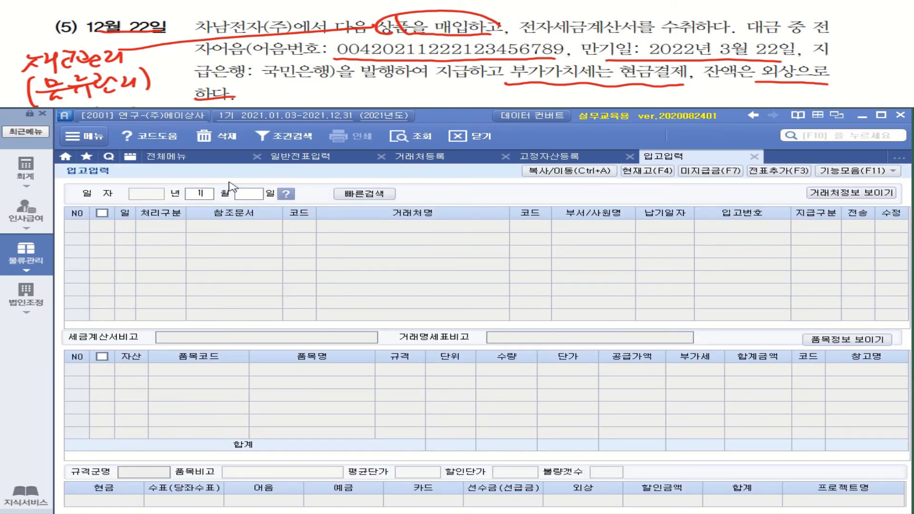
{"action": "key", "text": "Return"}
{"action": "type", "text": "22"}
{"action": "key", "text": "Return"}
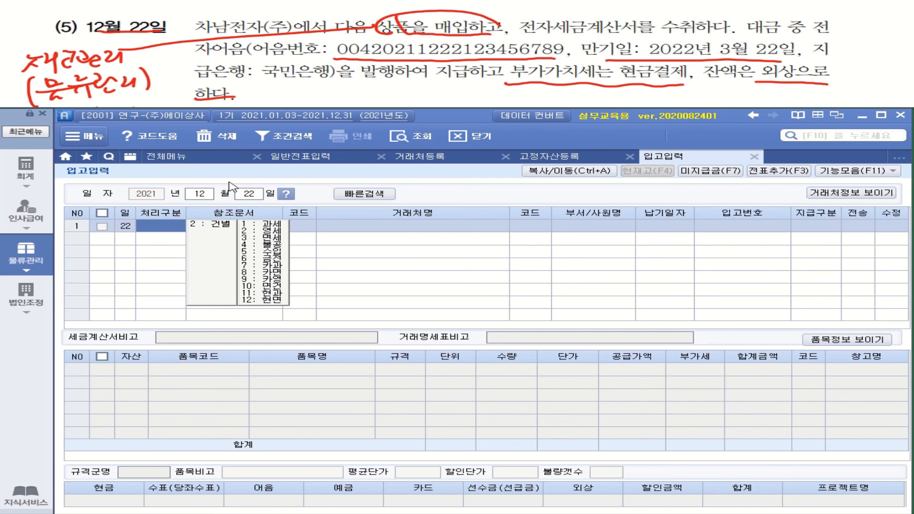
- Set the receipt's processing type to 건별과세 and choose 차남전자(주) as the supplier
{"action": "left_click", "coordinate": [219, 225]}
{"action": "left_click", "coordinate": [269, 225]}
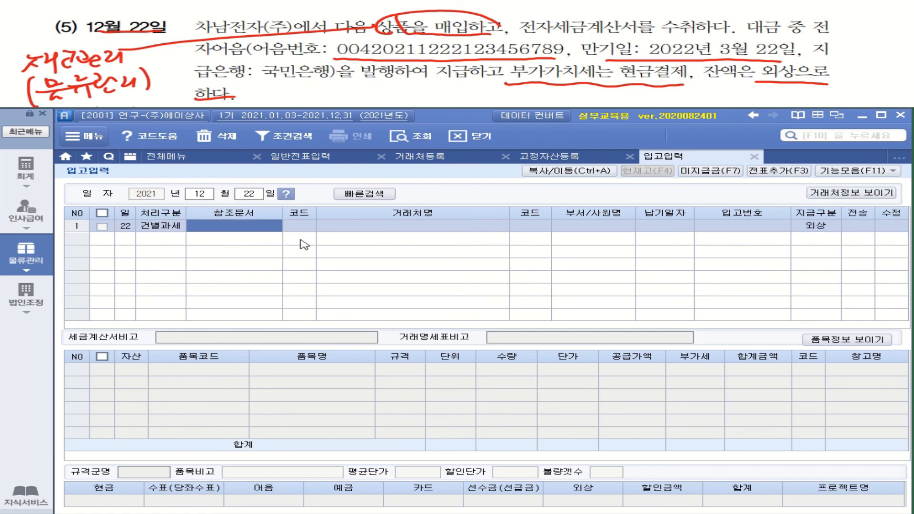
{"action": "left_click", "coordinate": [300, 227]}
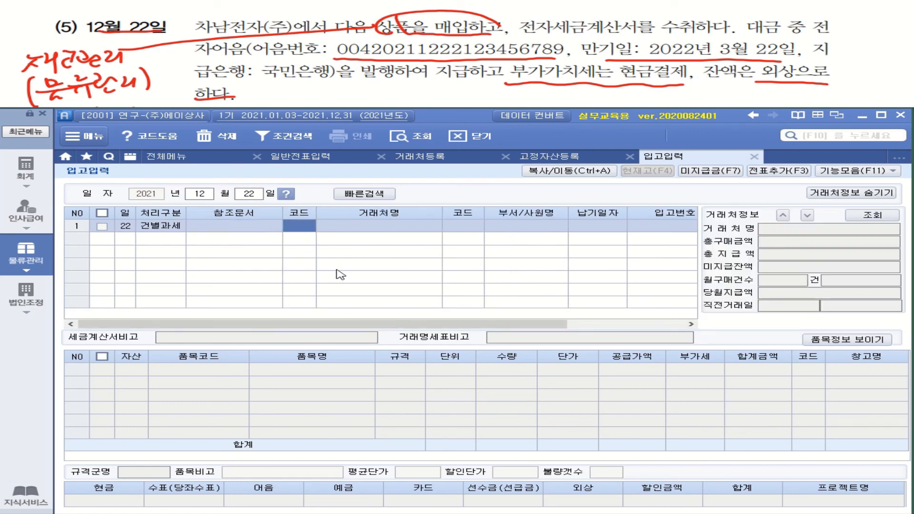
{"action": "type", "text": "차남"}
{"action": "key", "text": "Return"}
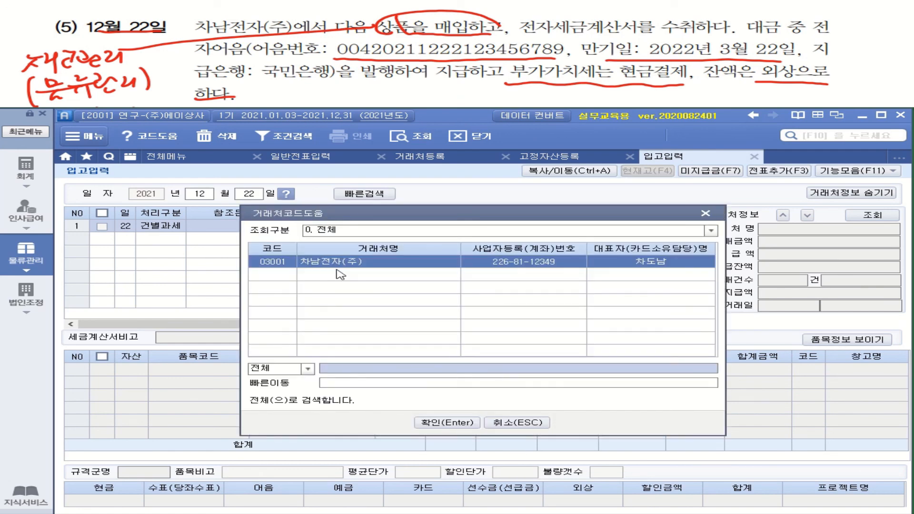
{"action": "double_click", "coordinate": [343, 263]}
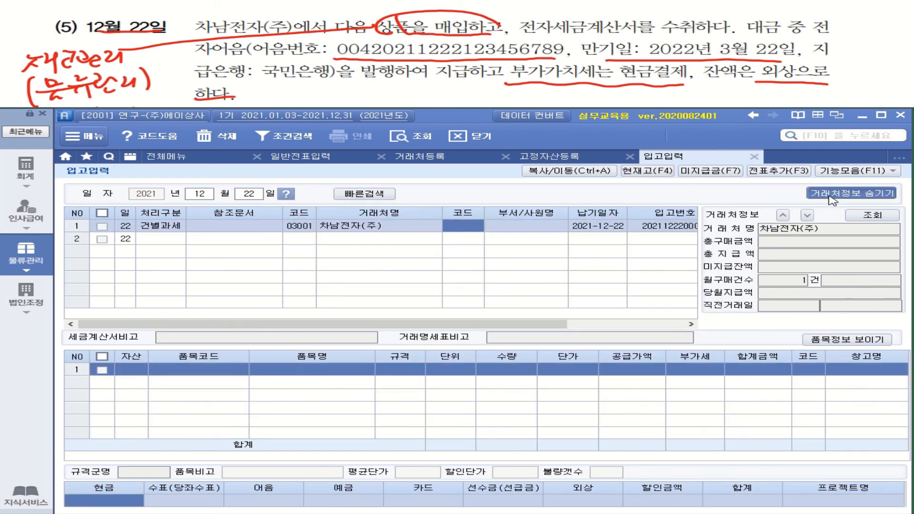
- Set the 차남전자(주) receipt's payment type to 혼합 and the first item line's asset class to 상품
{"action": "left_click", "coordinate": [829, 193]}
{"action": "left_click", "coordinate": [800, 227]}
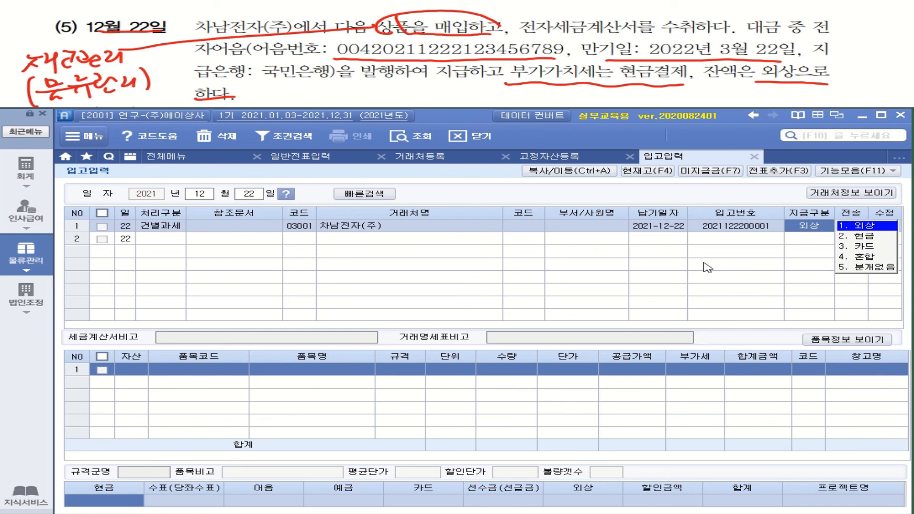
{"action": "left_click", "coordinate": [865, 257]}
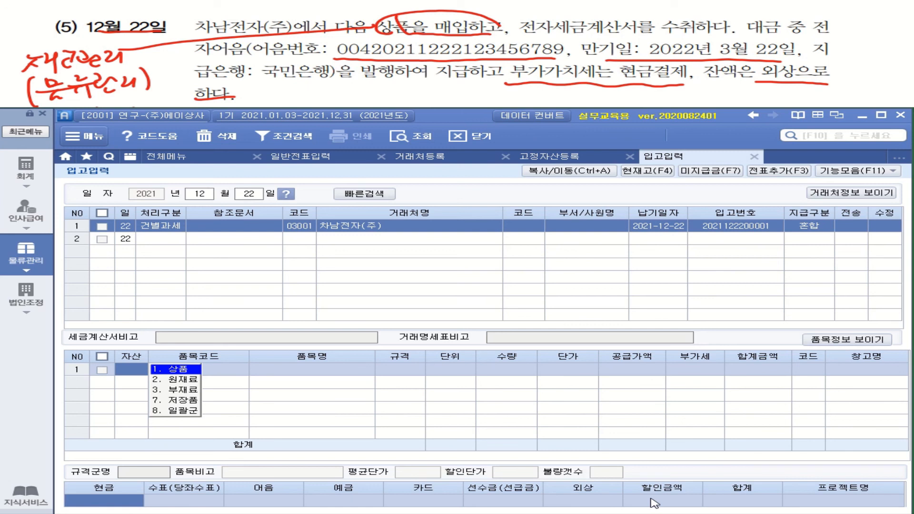
{"action": "left_click", "coordinate": [185, 370]}
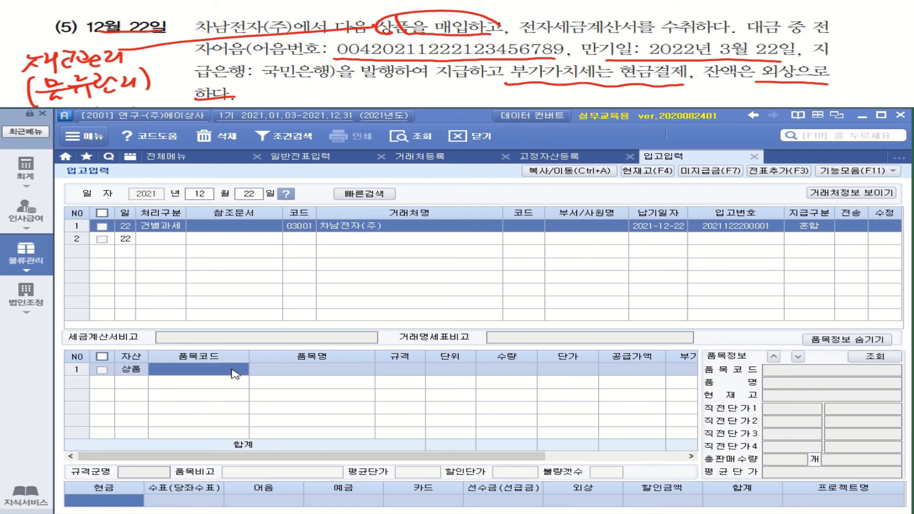
- Enter 휴대폰 (item code 4001) on the receipt's first line with quantity 200 and unit price 100,000
{"action": "double_click", "coordinate": [232, 370]}
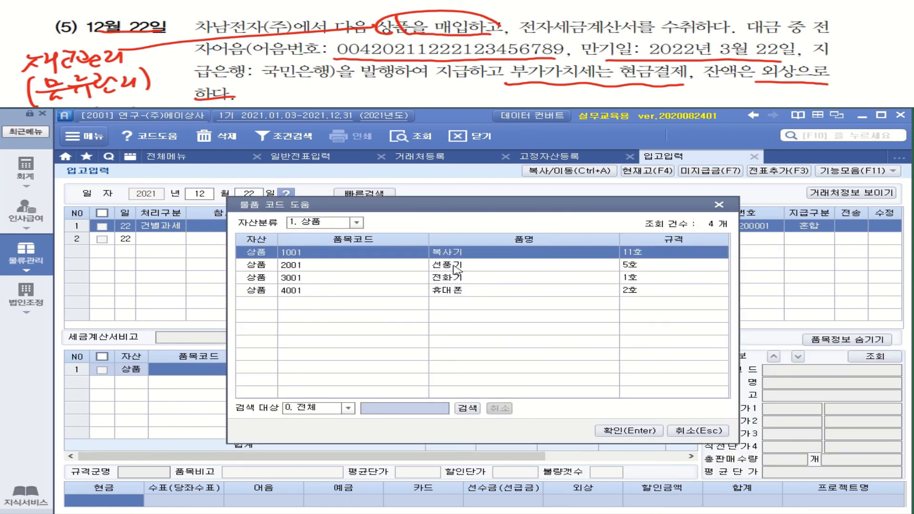
{"action": "double_click", "coordinate": [457, 291]}
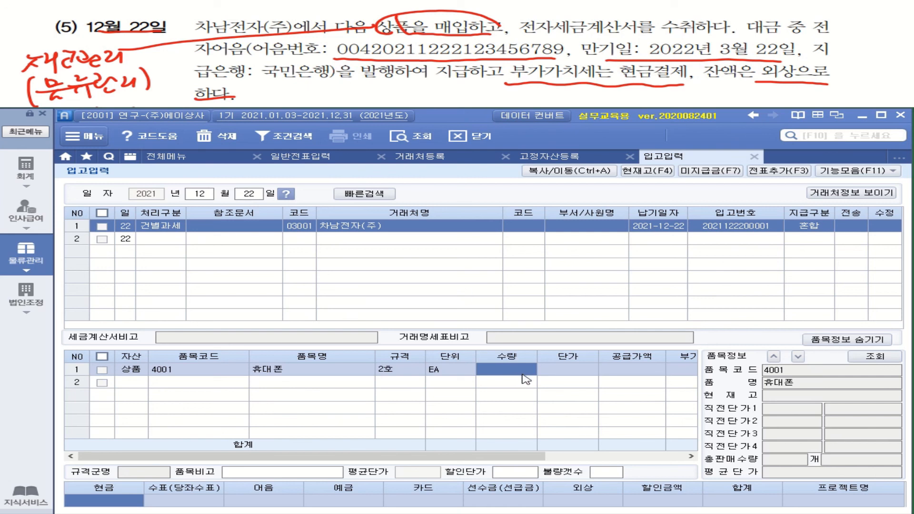
{"action": "type", "text": "200"}
{"action": "key", "text": "Return"}
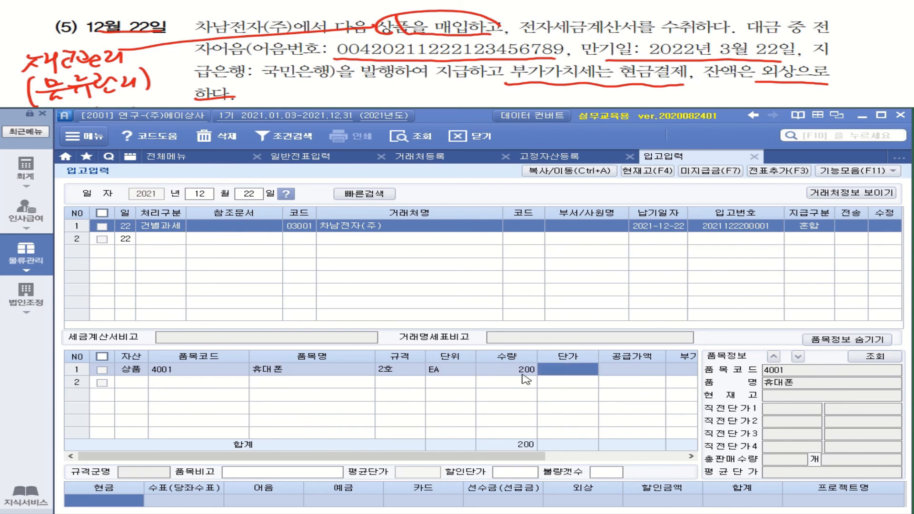
{"action": "type", "text": "1000000"}
{"action": "key", "text": "Return"}
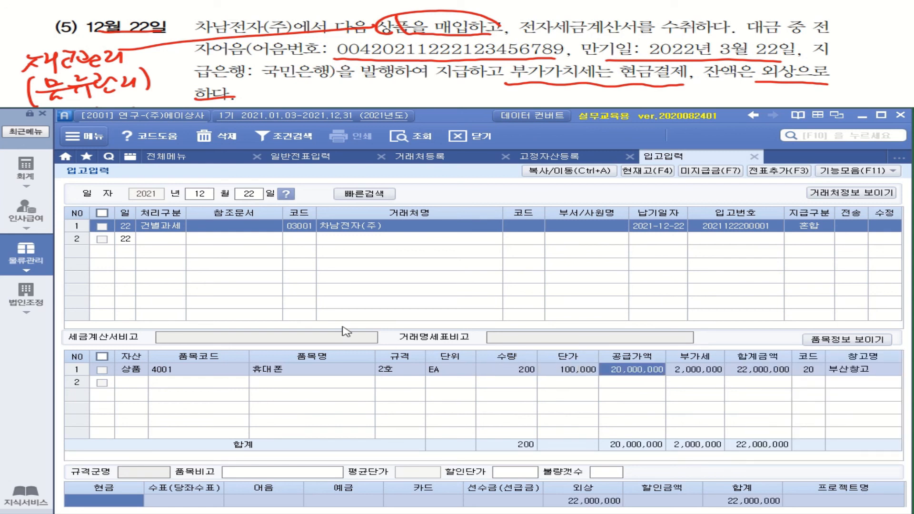
- Add a second 상품 line to the receipt for 선풍기 (item code 2001) with quantity 100 and unit price 55,000
{"action": "left_click", "coordinate": [137, 381]}
{"action": "key", "text": "Return"}
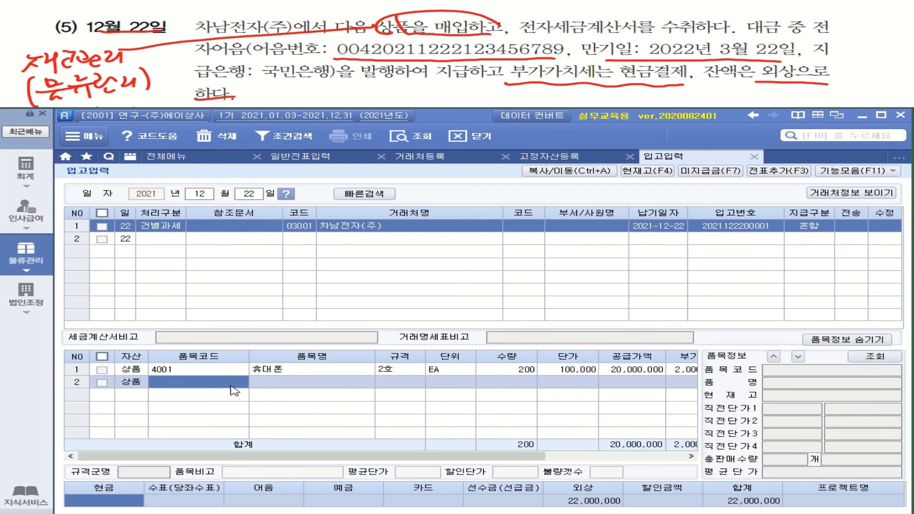
{"action": "key", "text": "F2"}
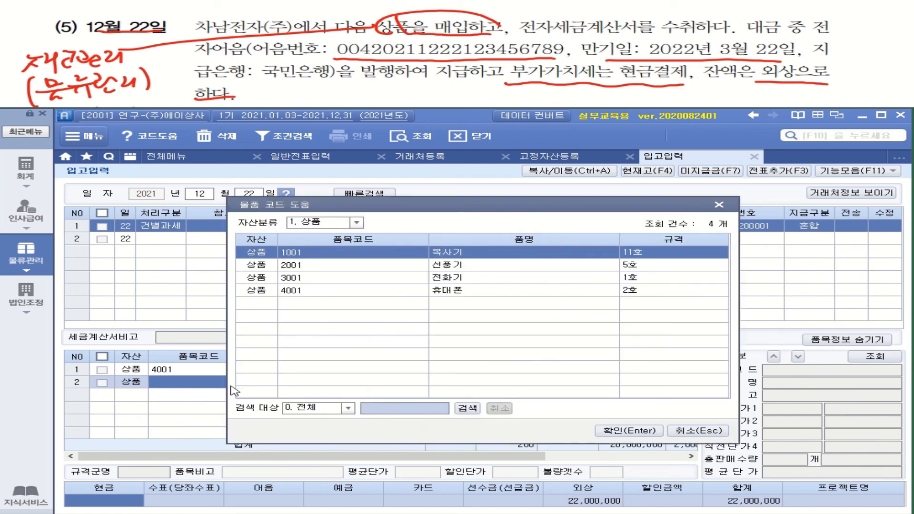
{"action": "left_click", "coordinate": [456, 270]}
{"action": "key", "text": "Return"}
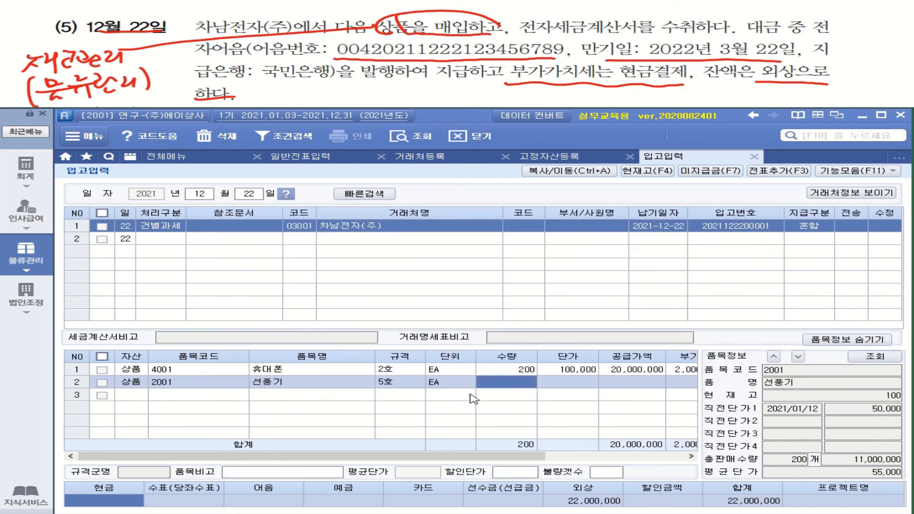
{"action": "type", "text": "100"}
{"action": "key", "text": "Return"}
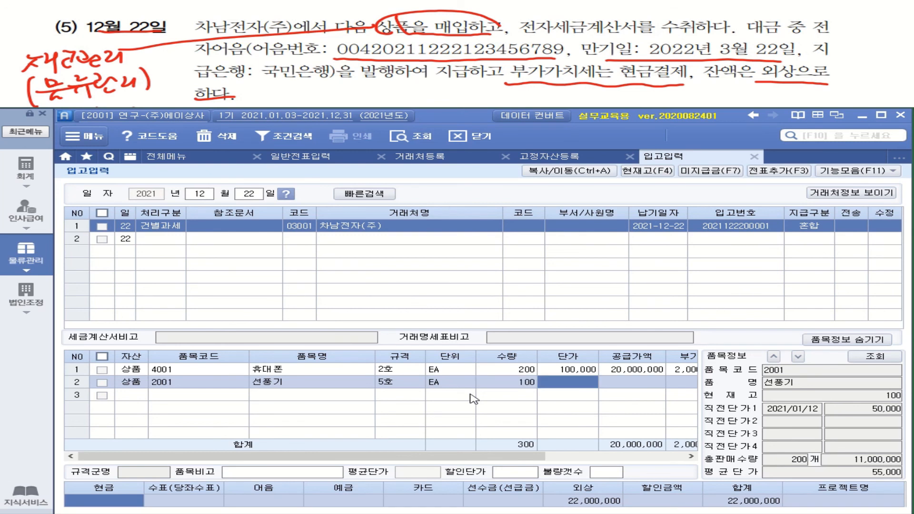
{"action": "type", "text": "550000"}
{"action": "key", "text": "Return"}
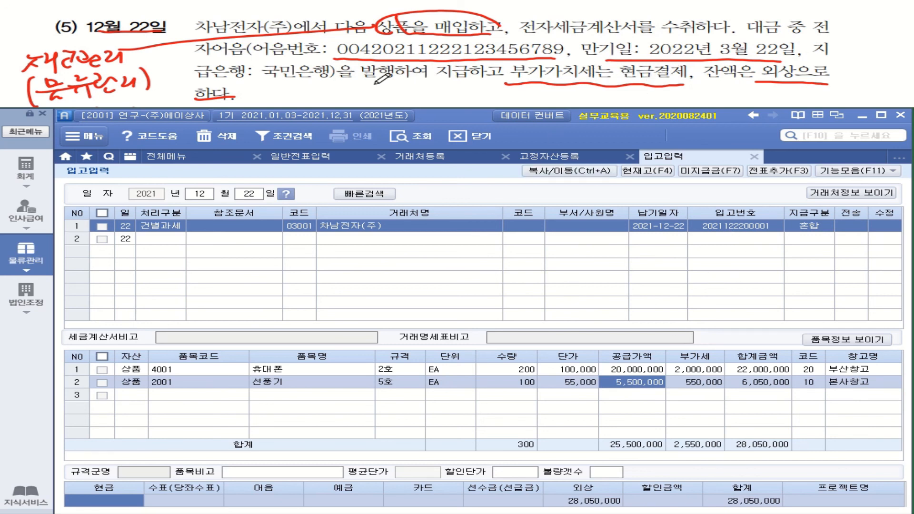
- Split the receipt's payment by entering 2,550,000 as 현금 and 20,000,000 as 어음
{"action": "left_click", "coordinate": [110, 505]}
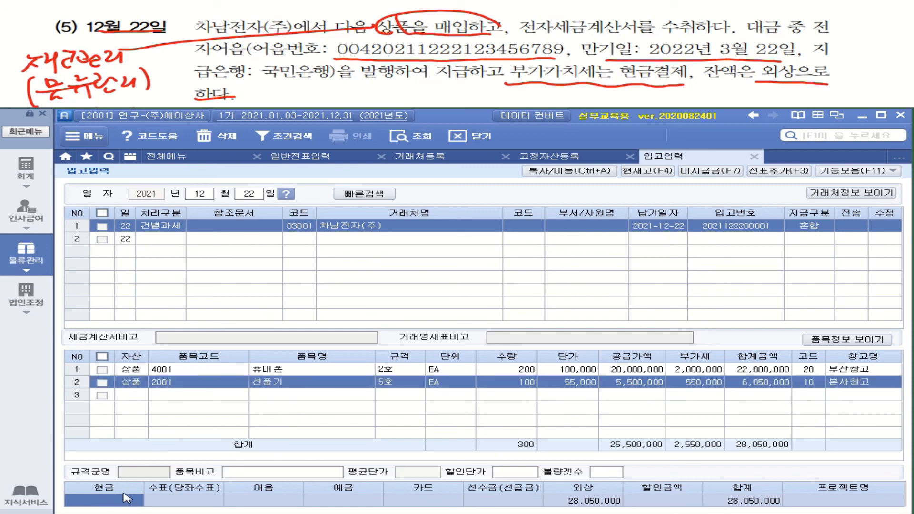
{"action": "type", "text": "2550000"}
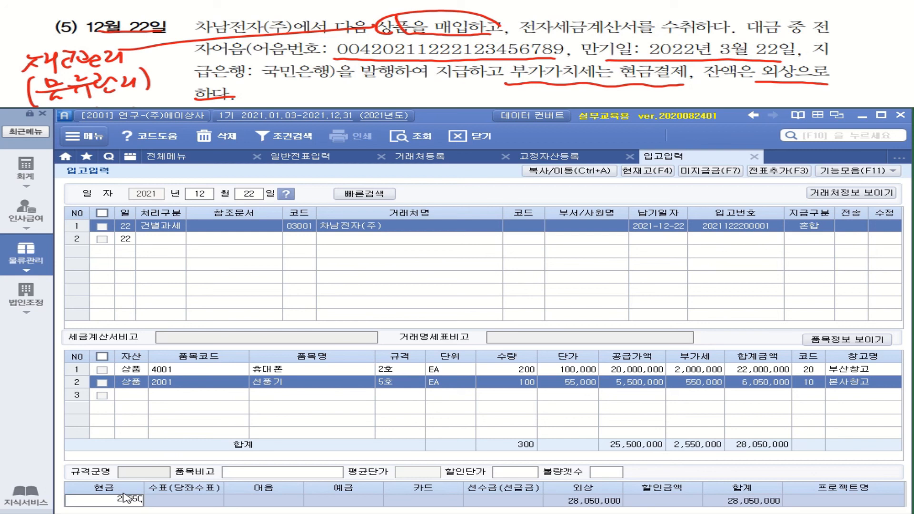
{"action": "key", "text": "Return"}
{"action": "left_click", "coordinate": [260, 500]}
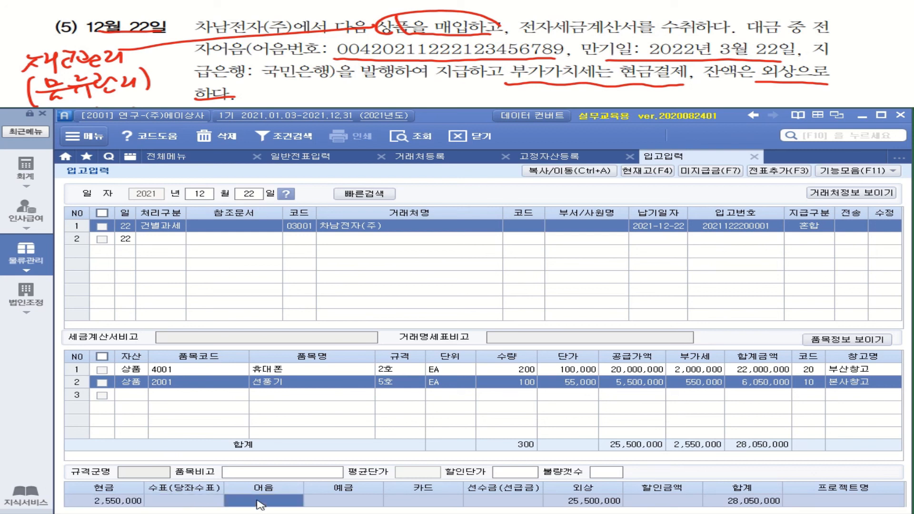
{"action": "type", "text": "20000000"}
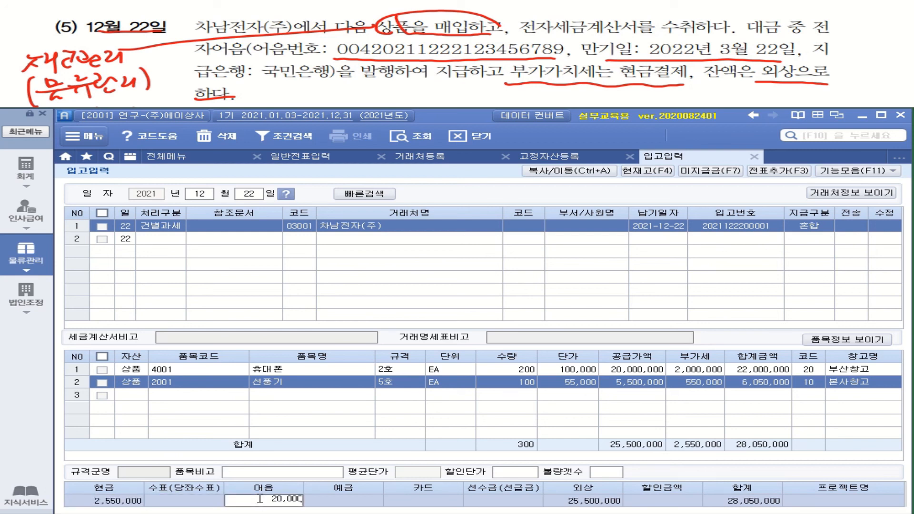
{"action": "key", "text": "Return"}
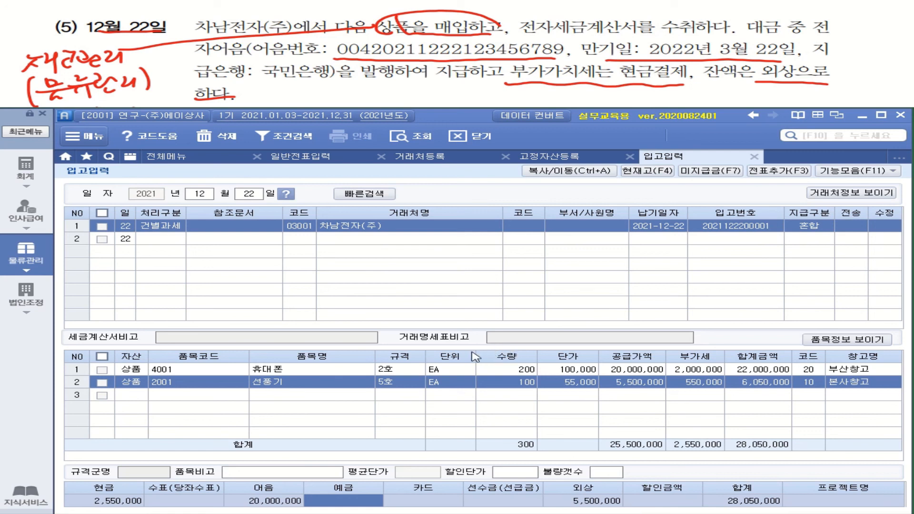
- Select the 차남전자(주) receipt with both item lines and transmit it to accounting as an added voucher (전표추가)
{"action": "left_click", "coordinate": [102, 227]}
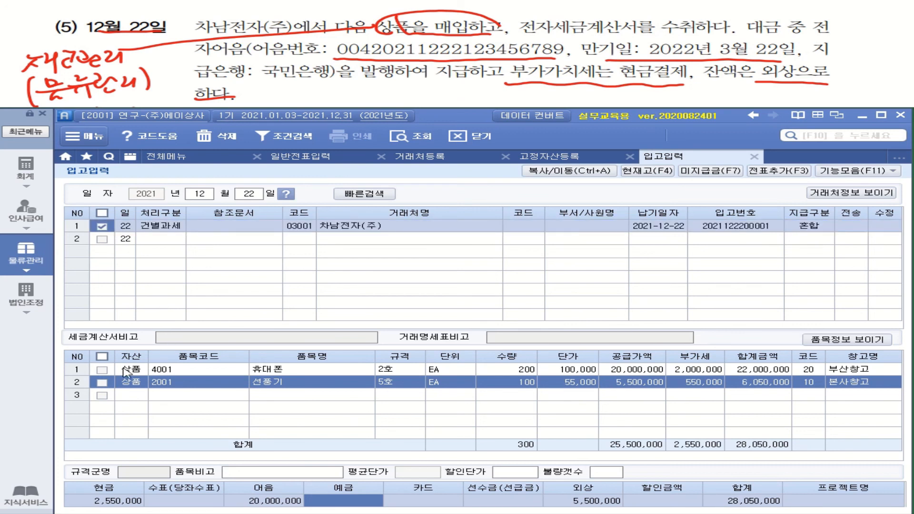
{"action": "left_click", "coordinate": [102, 371]}
{"action": "left_click", "coordinate": [102, 383]}
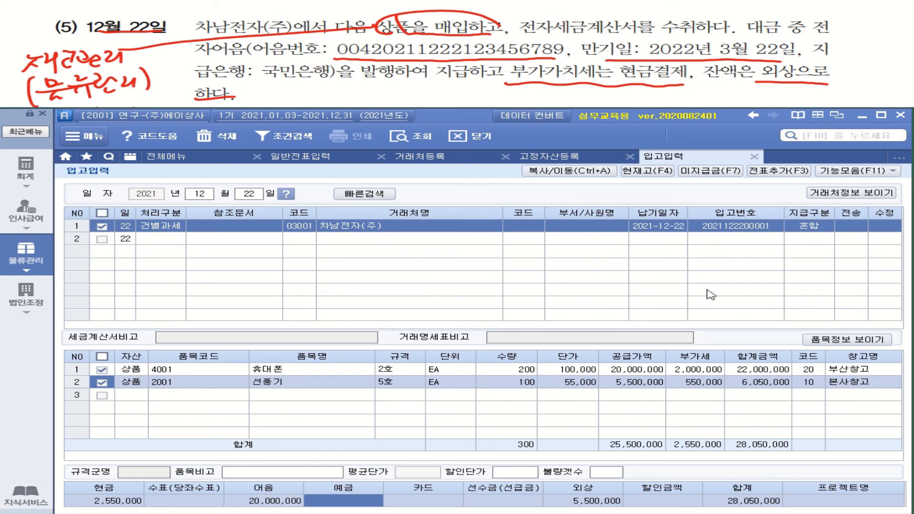
{"action": "left_click", "coordinate": [777, 171]}
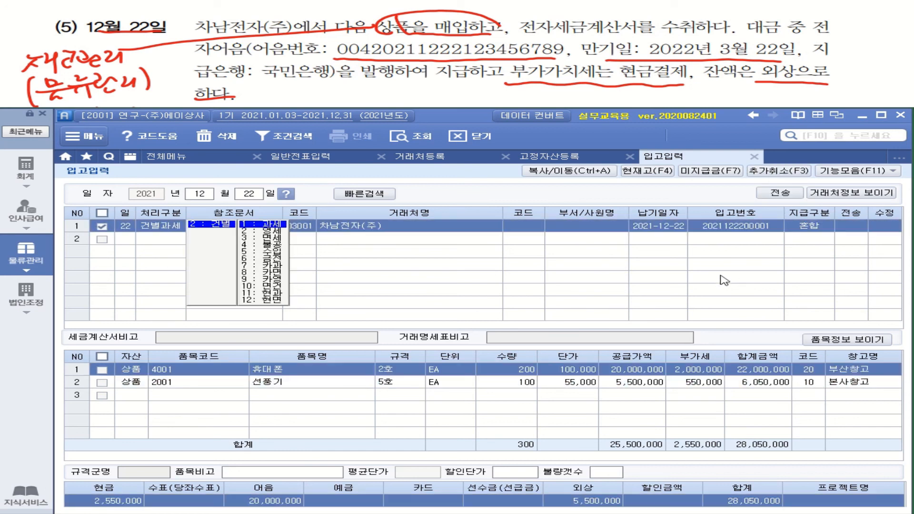
{"action": "left_click", "coordinate": [777, 193]}
{"action": "left_click", "coordinate": [396, 284]}
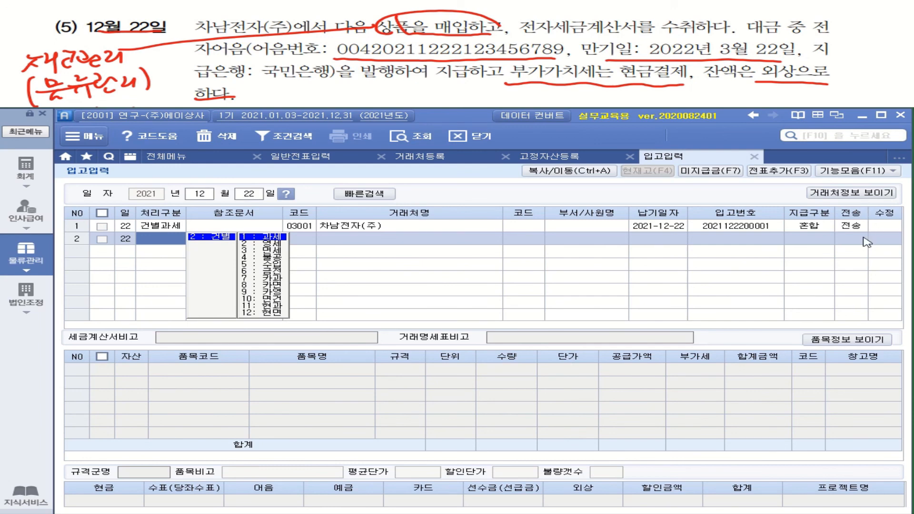
- Open the purchase and sales voucher entry (매입매출전표입력) for December 22, 2021 and select the 휴대폰외 purchase from 차남전자(주)
{"action": "left_click", "coordinate": [26, 172]}
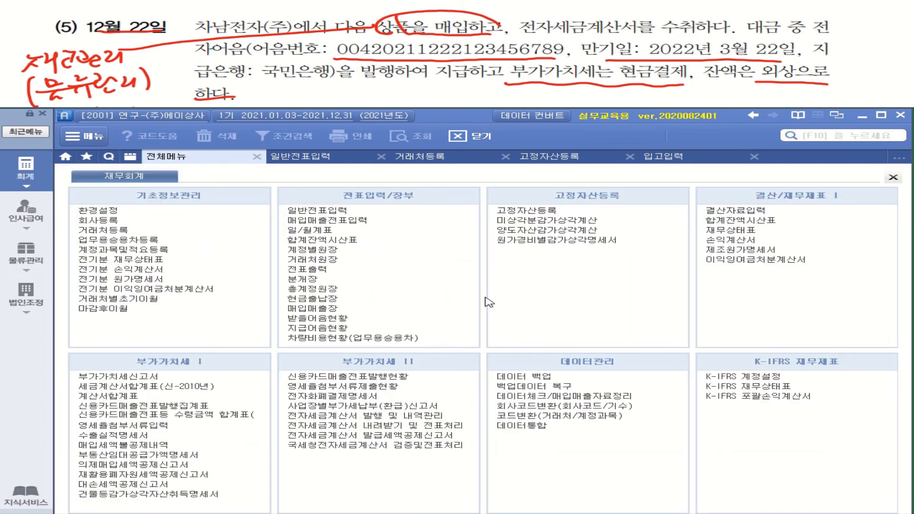
{"action": "left_click", "coordinate": [337, 222]}
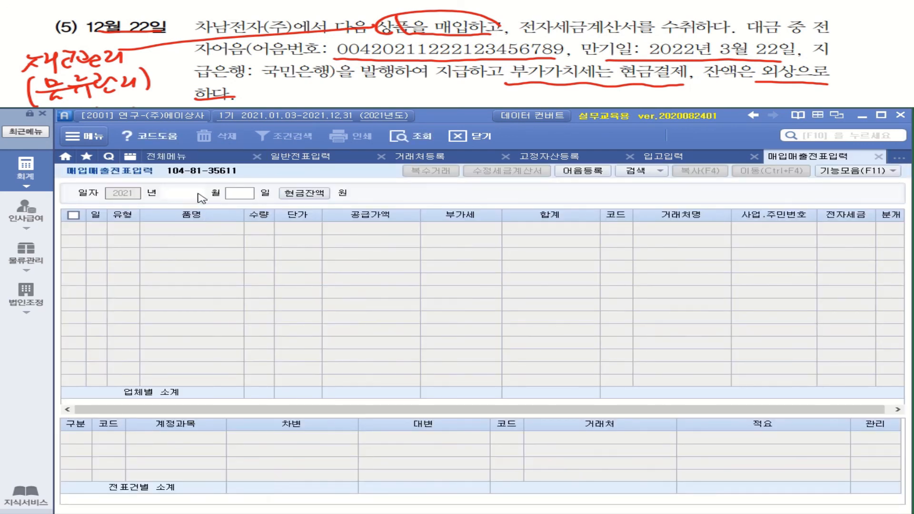
{"action": "left_click", "coordinate": [199, 194]}
{"action": "left_click", "coordinate": [179, 305]}
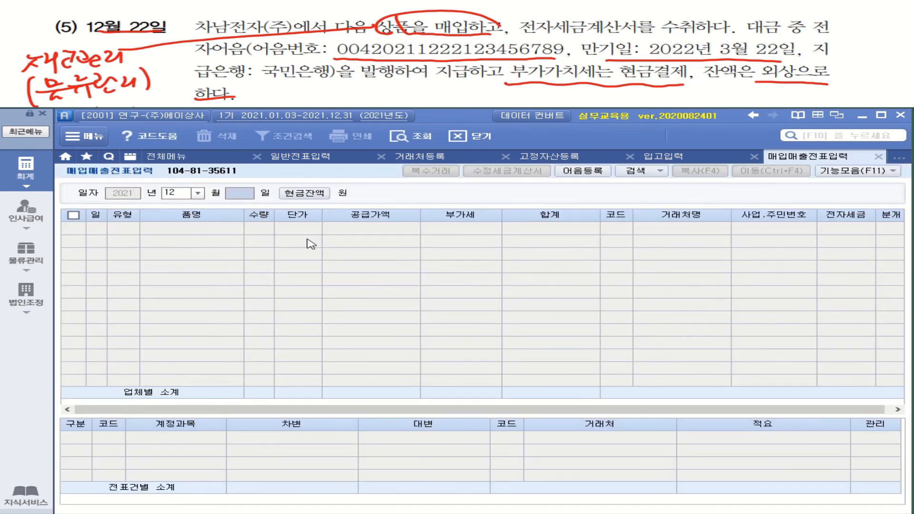
{"action": "type", "text": "22"}
{"action": "key", "text": "Return"}
{"action": "left_click", "coordinate": [203, 231]}
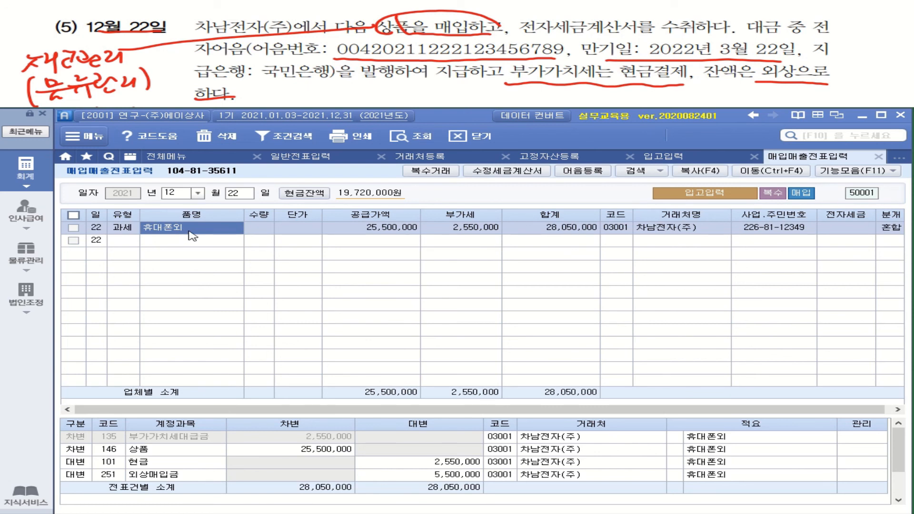
- Mark the 휴대폰외 purchase voucher's electronic tax invoice status as 전자입력
{"action": "left_click", "coordinate": [846, 229]}
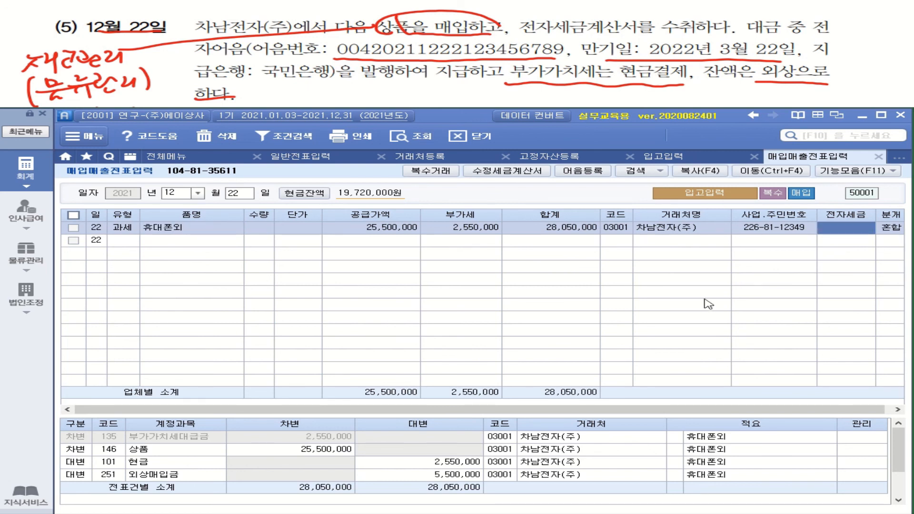
{"action": "type", "text": "1"}
{"action": "key", "text": "Return"}
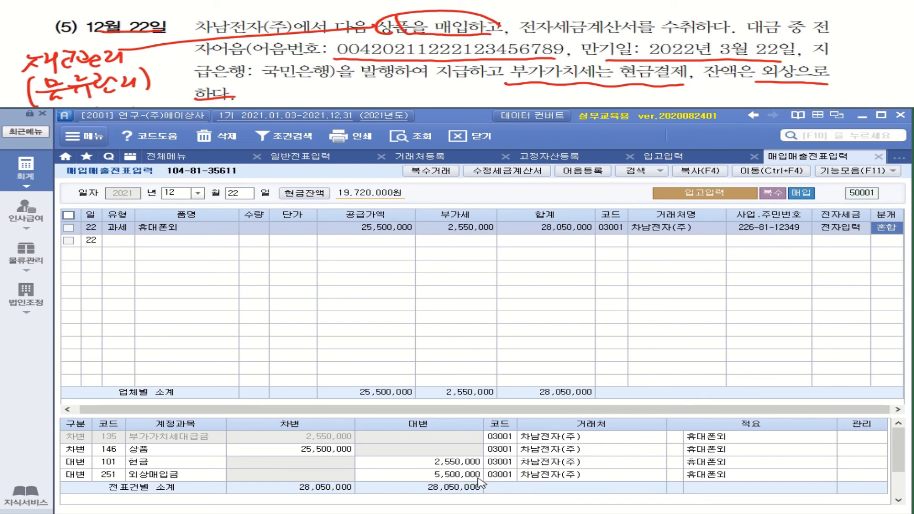
- Open the fund management (자금관리) of the 20,000,000 지급어음 line and assign the registered 국민은행(당좌) electronic note ending in 789
{"action": "left_click_drag", "start_coordinate": [898, 461], "coordinate": [902, 488]}
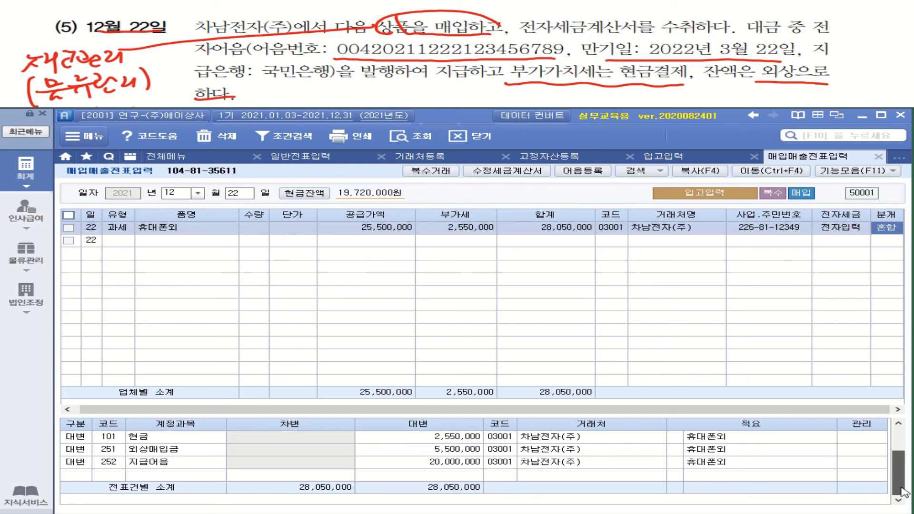
{"action": "left_click", "coordinate": [680, 465]}
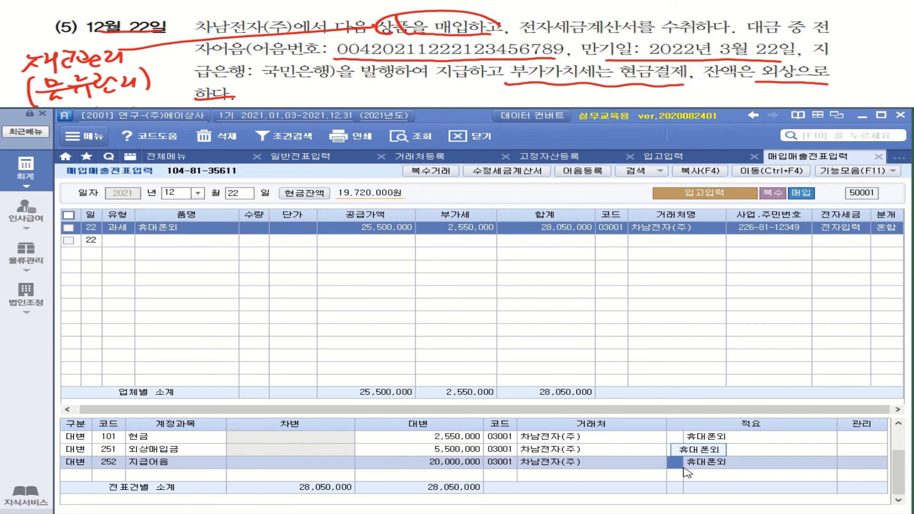
{"action": "key", "text": "F3"}
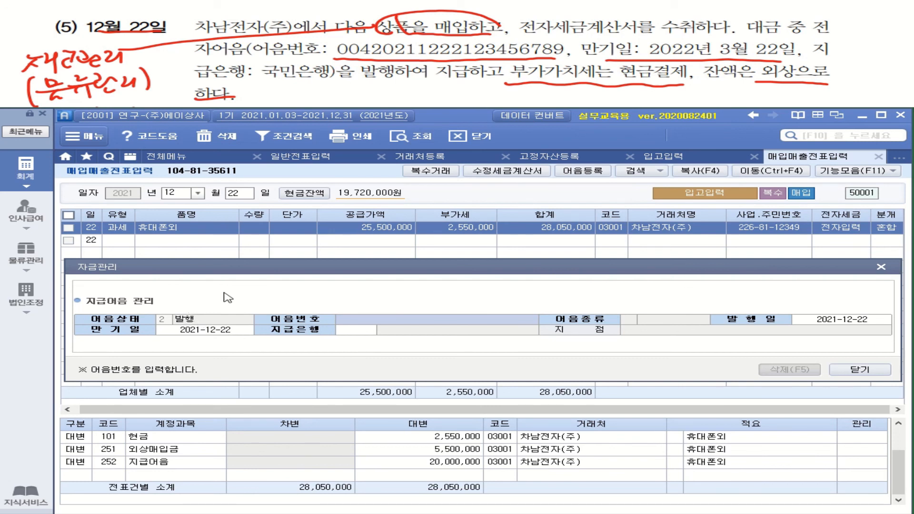
{"action": "double_click", "coordinate": [437, 323]}
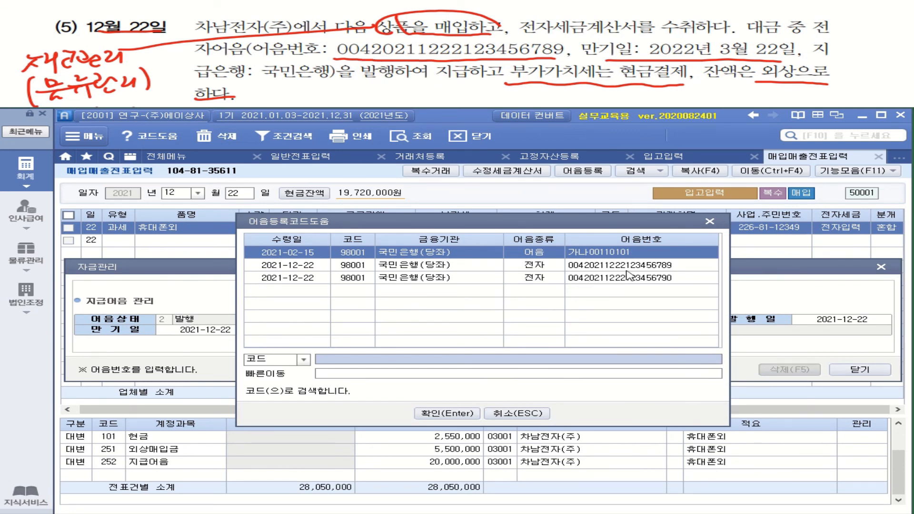
{"action": "left_click", "coordinate": [675, 268]}
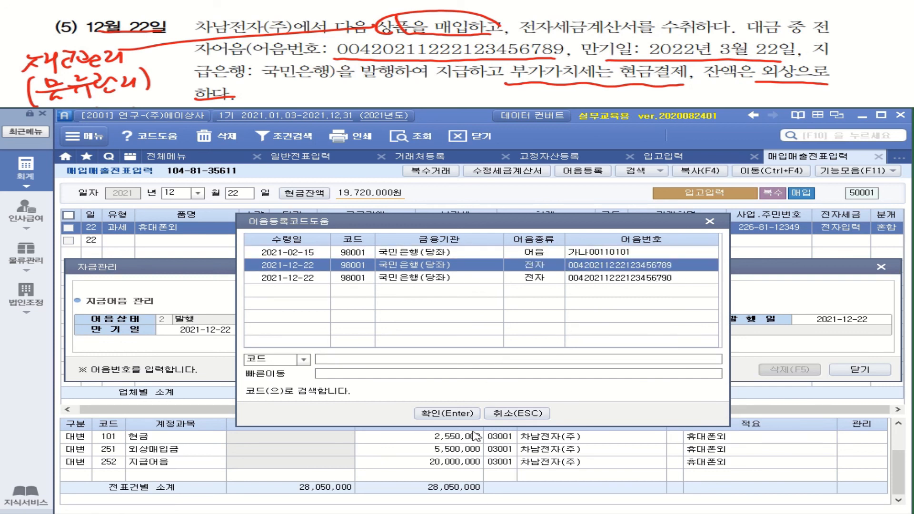
{"action": "left_click", "coordinate": [447, 413]}
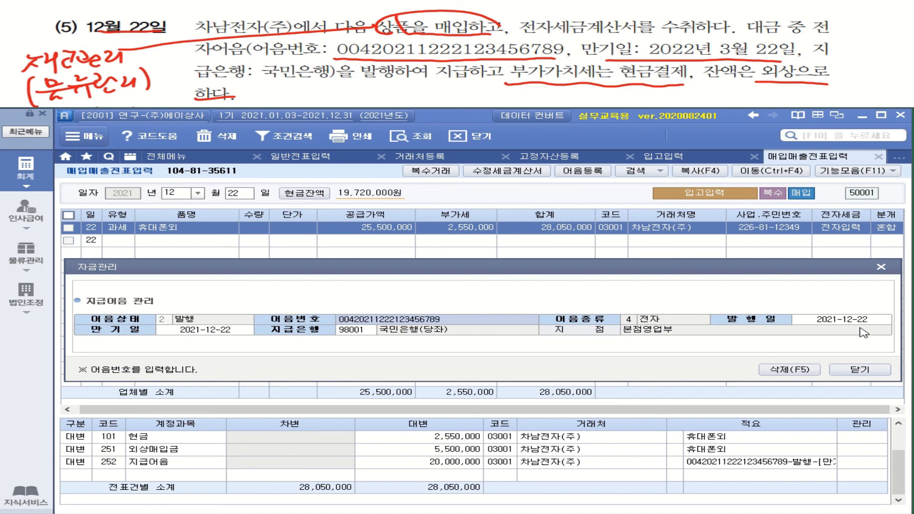
- Set the payable note's maturity date (만기일) to 2022-03-22 and close its fund management
{"action": "left_click", "coordinate": [209, 331]}
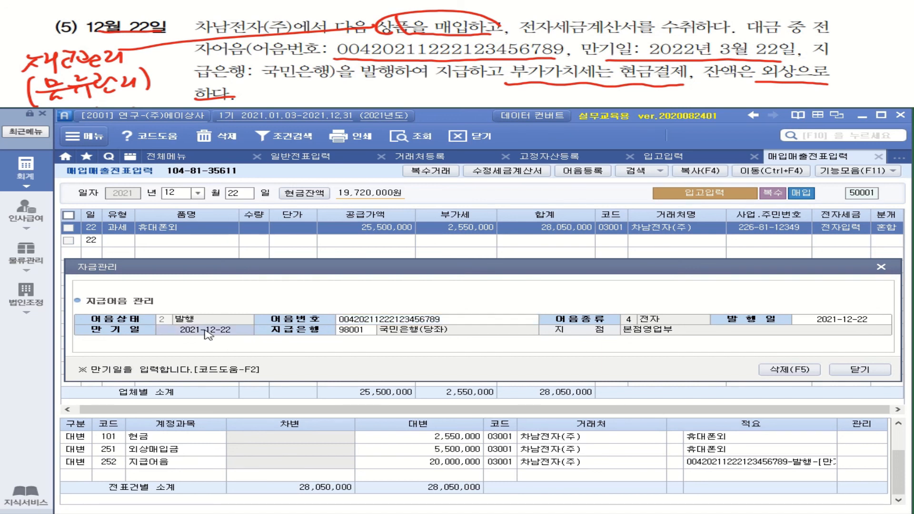
{"action": "type", "text": "20220322"}
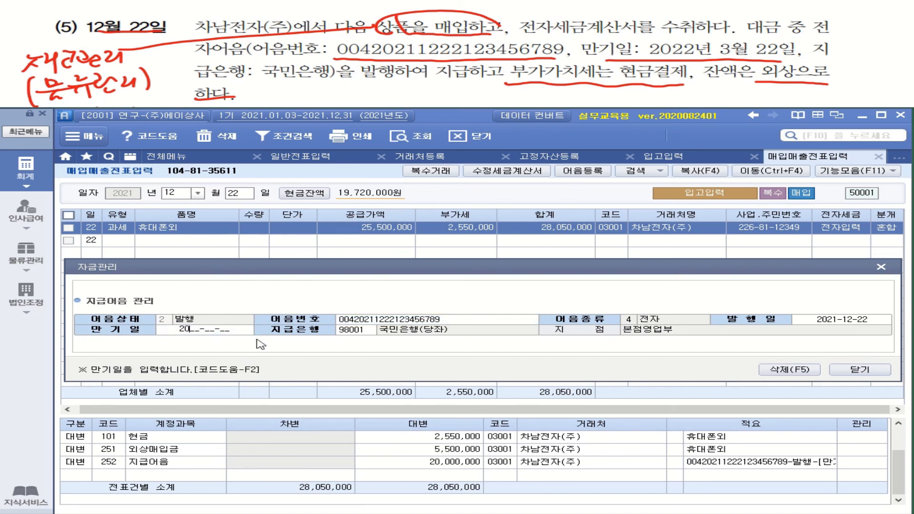
{"action": "key", "text": "Return"}
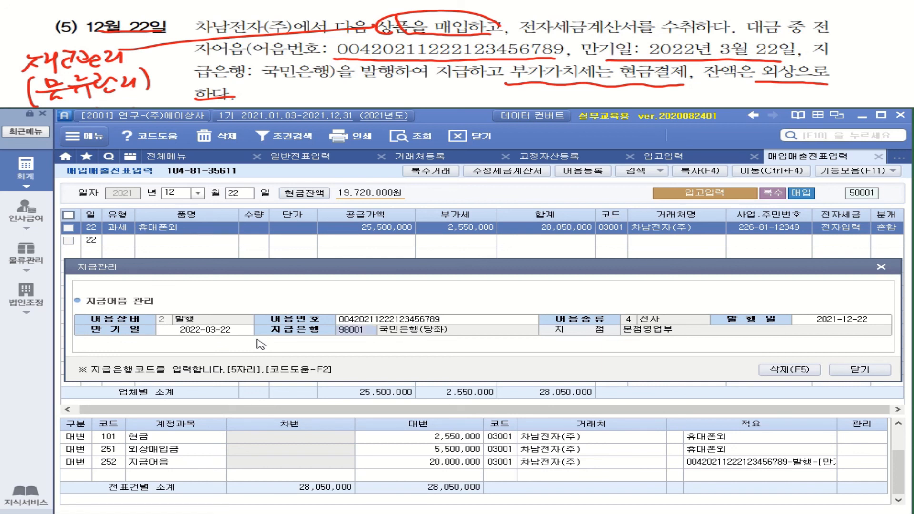
{"action": "left_click", "coordinate": [866, 374]}
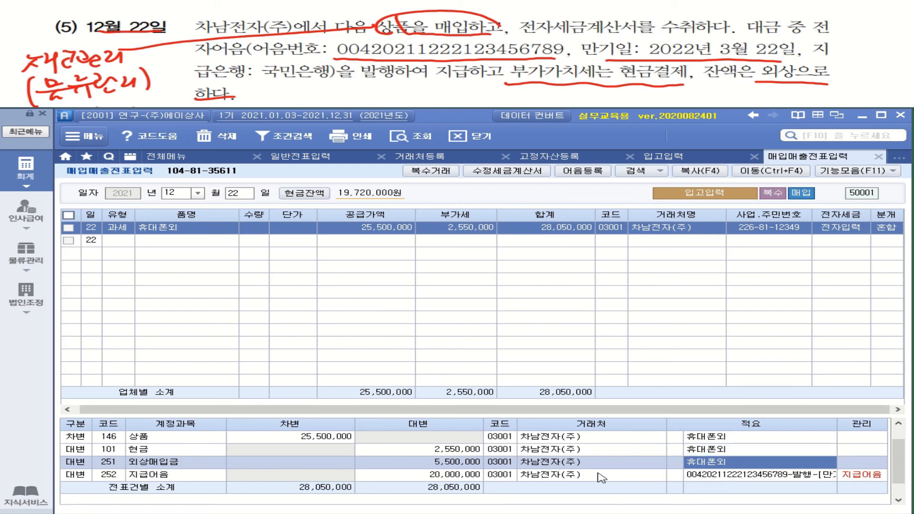
{"action": "left_click", "coordinate": [687, 480]}
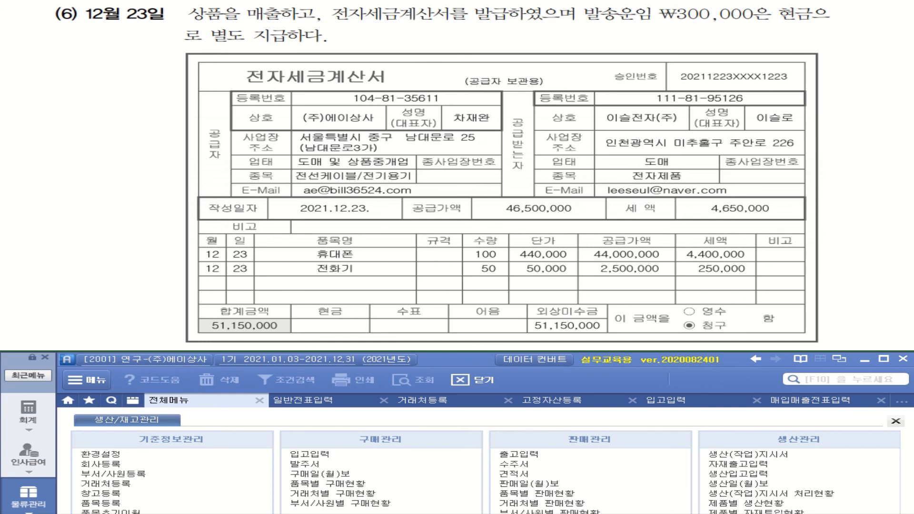
- Examine transaction (6) of December 23 for the goods sale, the release entry it requires and the ₩300,000 freight paid in cash
{"action": "mouse_move", "coordinate": [205, 12]}
{"action": "left_mouse_down"}
{"action": "mouse_move", "coordinate": [293, 21]}
{"action": "mouse_move", "coordinate": [47, 56]}
{"action": "left_mouse_up"}
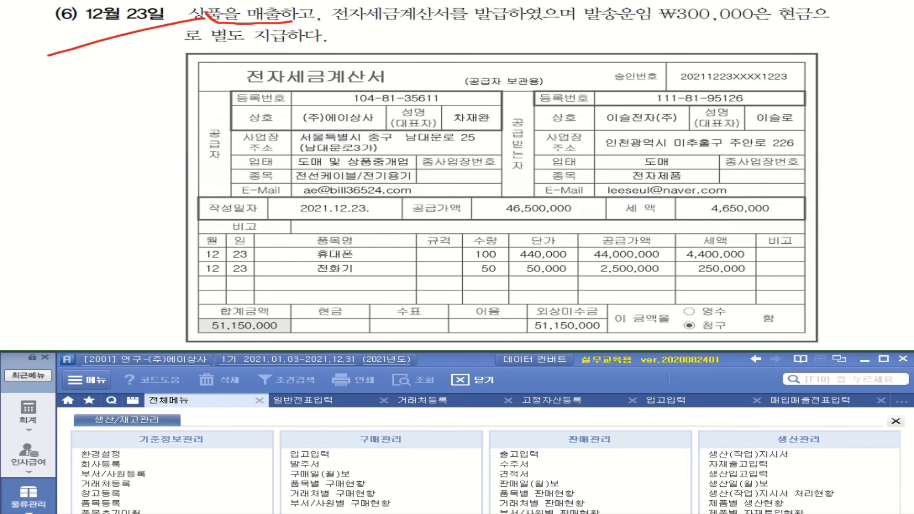
{"action": "mouse_move", "coordinate": [37, 63]}
{"action": "left_mouse_down"}
{"action": "mouse_move", "coordinate": [56, 66]}
{"action": "mouse_move", "coordinate": [49, 79]}
{"action": "mouse_move", "coordinate": [66, 76]}
{"action": "mouse_move", "coordinate": [57, 96]}
{"action": "left_mouse_up"}
{"action": "left_click_drag", "start_coordinate": [71, 70], "coordinate": [79, 85]}
{"action": "left_click_drag", "start_coordinate": [89, 68], "coordinate": [100, 75]}
{"action": "mouse_move", "coordinate": [84, 76]}
{"action": "left_mouse_down"}
{"action": "mouse_move", "coordinate": [88, 87]}
{"action": "mouse_move", "coordinate": [99, 84]}
{"action": "left_mouse_up"}
{"action": "left_click_drag", "start_coordinate": [106, 66], "coordinate": [124, 65]}
{"action": "left_click_drag", "start_coordinate": [122, 64], "coordinate": [127, 86]}
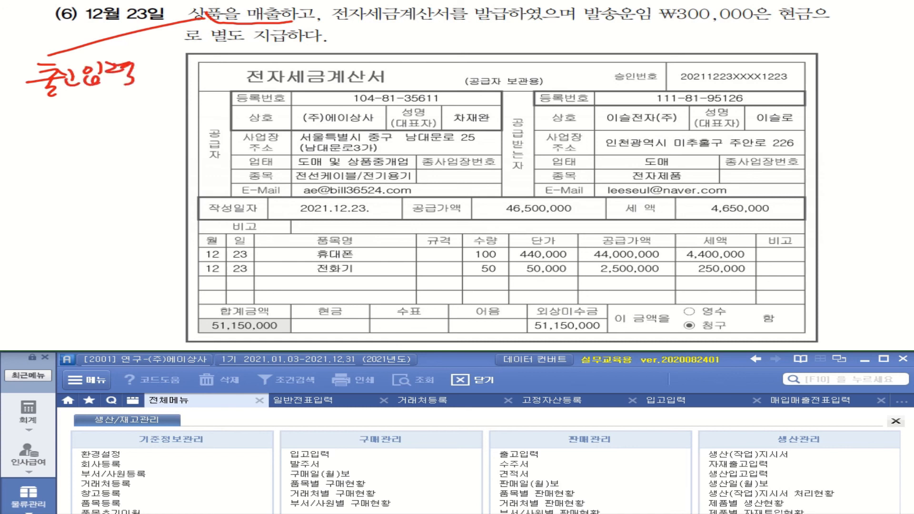
{"action": "mouse_move", "coordinate": [49, 107]}
{"action": "left_mouse_down"}
{"action": "mouse_move", "coordinate": [59, 119]}
{"action": "mouse_move", "coordinate": [66, 114]}
{"action": "left_mouse_up"}
{"action": "left_click_drag", "start_coordinate": [580, 27], "coordinate": [793, 27]}
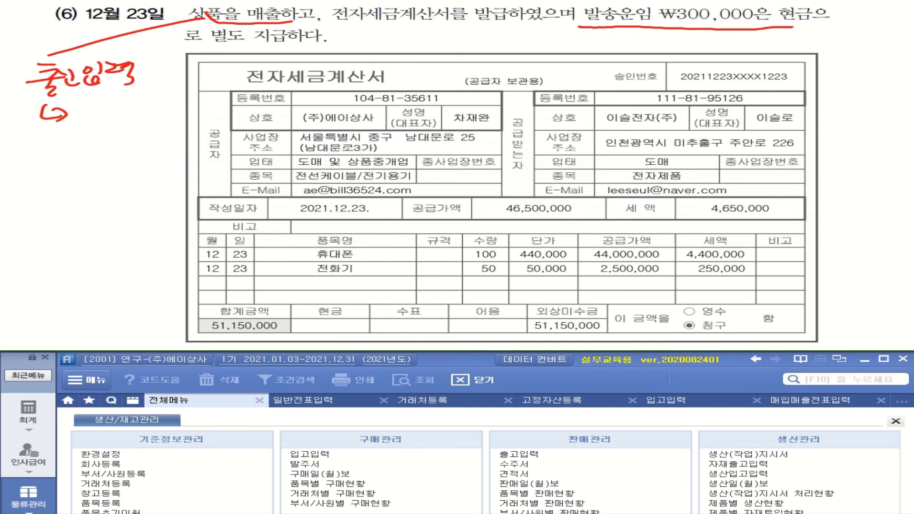
{"action": "left_click_drag", "start_coordinate": [758, 37], "coordinate": [762, 39]}
{"action": "left_click_drag", "start_coordinate": [763, 35], "coordinate": [796, 33]}
{"action": "mouse_move", "coordinate": [768, 38]}
{"action": "left_mouse_down"}
{"action": "mouse_move", "coordinate": [805, 38]}
{"action": "mouse_move", "coordinate": [793, 49]}
{"action": "mouse_move", "coordinate": [813, 41]}
{"action": "left_mouse_up"}
{"action": "left_click", "coordinate": [809, 29]}
{"action": "left_click_drag", "start_coordinate": [802, 41], "coordinate": [829, 43]}
{"action": "left_click_drag", "start_coordinate": [831, 38], "coordinate": [837, 37]}
{"action": "left_click_drag", "start_coordinate": [846, 32], "coordinate": [846, 46]}
{"action": "left_click_drag", "start_coordinate": [867, 27], "coordinate": [869, 34]}
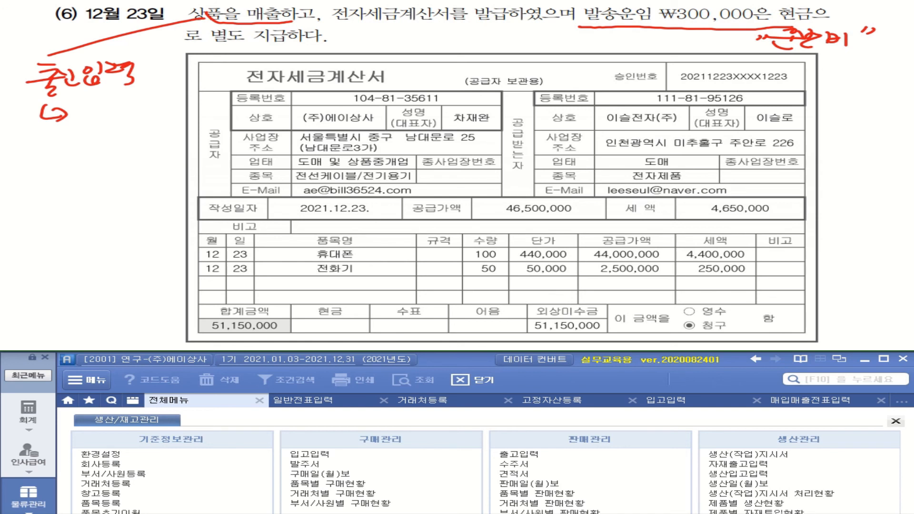
- Review the December 23 electronic tax invoice's supplier, buyer, date, supply amount, tax, item lines and receivable amount
{"action": "mouse_move", "coordinate": [602, 130]}
{"action": "left_mouse_down"}
{"action": "mouse_move", "coordinate": [630, 131]}
{"action": "mouse_move", "coordinate": [667, 105]}
{"action": "mouse_move", "coordinate": [592, 126]}
{"action": "left_mouse_up"}
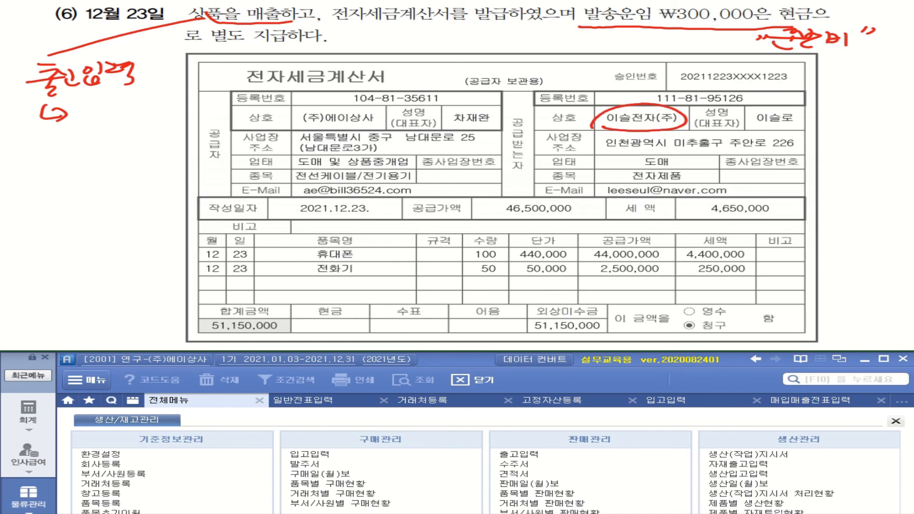
{"action": "left_click_drag", "start_coordinate": [306, 125], "coordinate": [392, 126]}
{"action": "left_click_drag", "start_coordinate": [197, 131], "coordinate": [153, 157]}
{"action": "mouse_move", "coordinate": [75, 162]}
{"action": "left_mouse_down"}
{"action": "mouse_move", "coordinate": [92, 177]}
{"action": "mouse_move", "coordinate": [122, 155]}
{"action": "mouse_move", "coordinate": [141, 176]}
{"action": "left_mouse_up"}
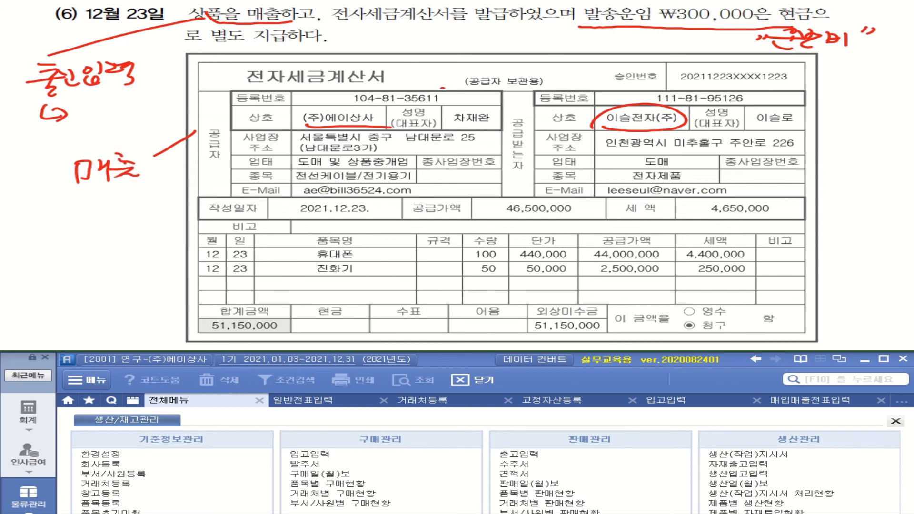
{"action": "mouse_move", "coordinate": [443, 88]}
{"action": "left_mouse_down"}
{"action": "mouse_move", "coordinate": [566, 68]}
{"action": "mouse_move", "coordinate": [447, 85]}
{"action": "left_mouse_up"}
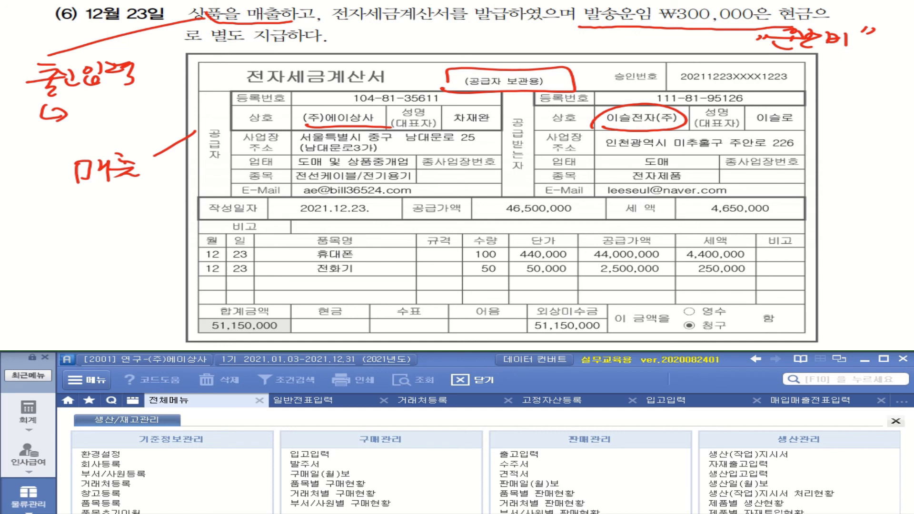
{"action": "left_click_drag", "start_coordinate": [329, 216], "coordinate": [360, 216]}
{"action": "left_click_drag", "start_coordinate": [495, 220], "coordinate": [568, 218]}
{"action": "left_click_drag", "start_coordinate": [699, 218], "coordinate": [786, 215]}
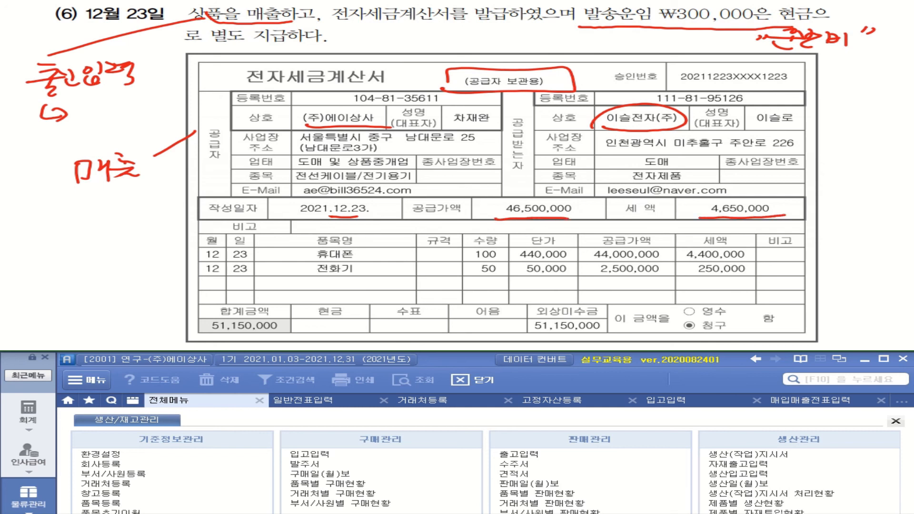
{"action": "left_click_drag", "start_coordinate": [364, 251], "coordinate": [377, 250]}
{"action": "left_click_drag", "start_coordinate": [365, 263], "coordinate": [376, 266]}
{"action": "mouse_move", "coordinate": [604, 331]}
{"action": "left_mouse_down"}
{"action": "mouse_move", "coordinate": [591, 336]}
{"action": "mouse_move", "coordinate": [512, 314]}
{"action": "mouse_move", "coordinate": [614, 314]}
{"action": "mouse_move", "coordinate": [576, 339]}
{"action": "left_mouse_up"}
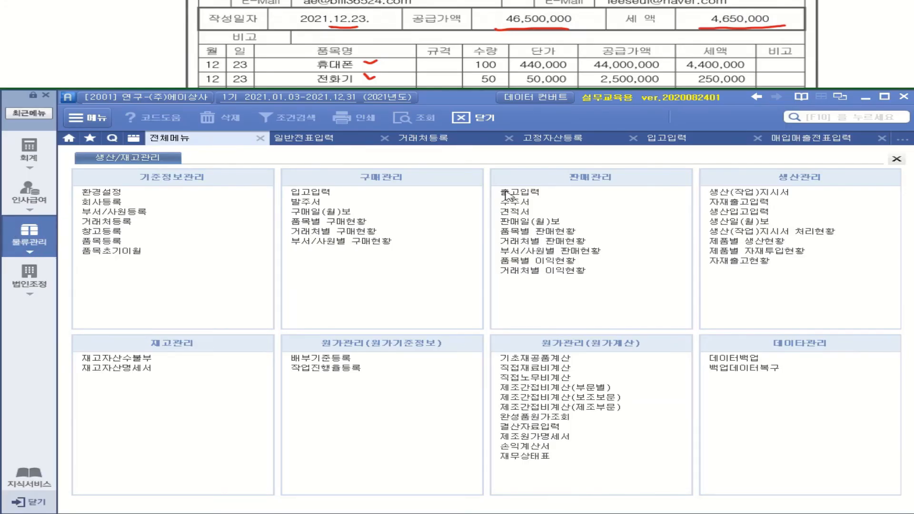
- Open the goods release entry (출고입력) for December 23, 2021 and set the first line's processing type (처리구분) to 건별과세
{"action": "left_click", "coordinate": [524, 193]}
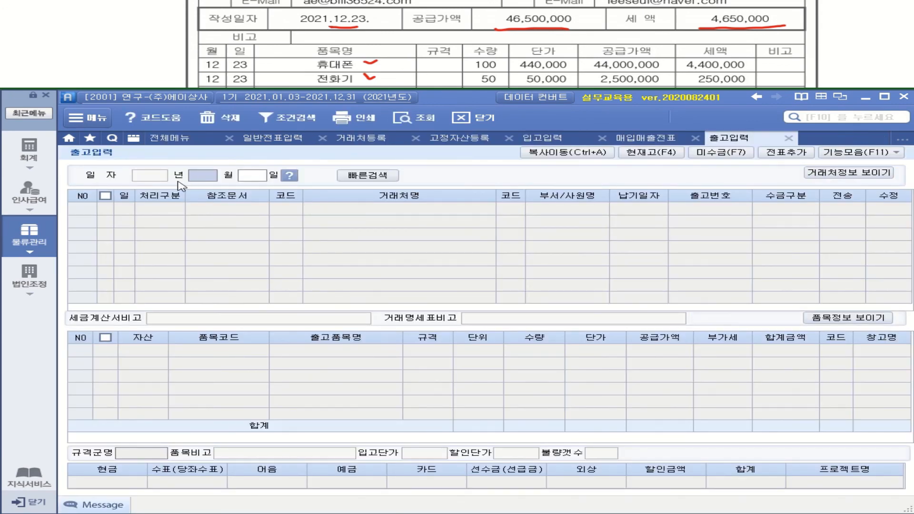
{"action": "type", "text": "12"}
{"action": "key", "text": "Return"}
{"action": "type", "text": "23"}
{"action": "key", "text": "Return"}
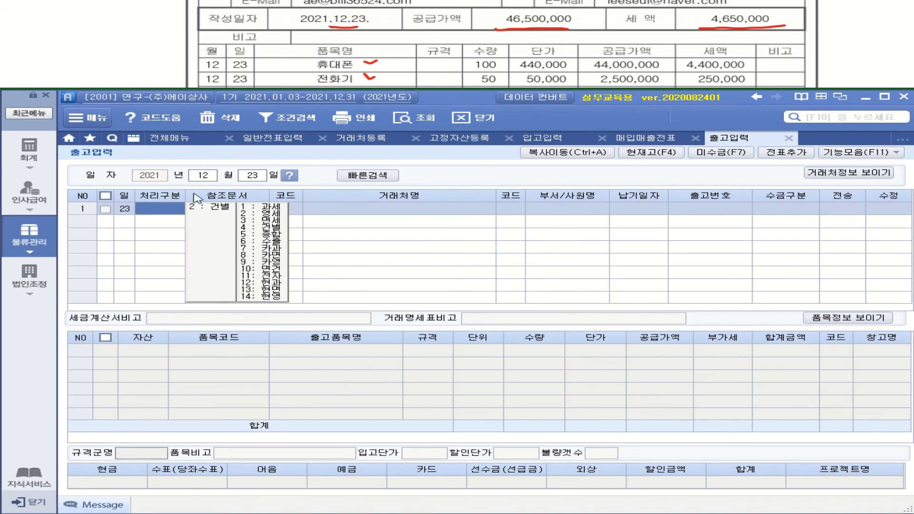
{"action": "left_click", "coordinate": [224, 214]}
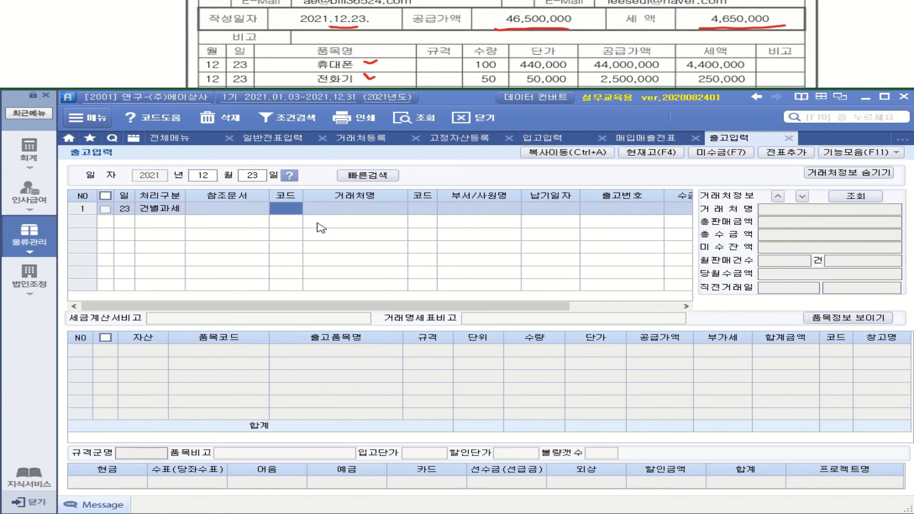
- Assign customer 이슬전자(주) to the December 23 release with collection type 외상, and hide the customer information
{"action": "type", "text": "미래"}
{"action": "key", "text": "Return"}
{"action": "key", "text": "Return"}
{"action": "key", "text": "Return"}
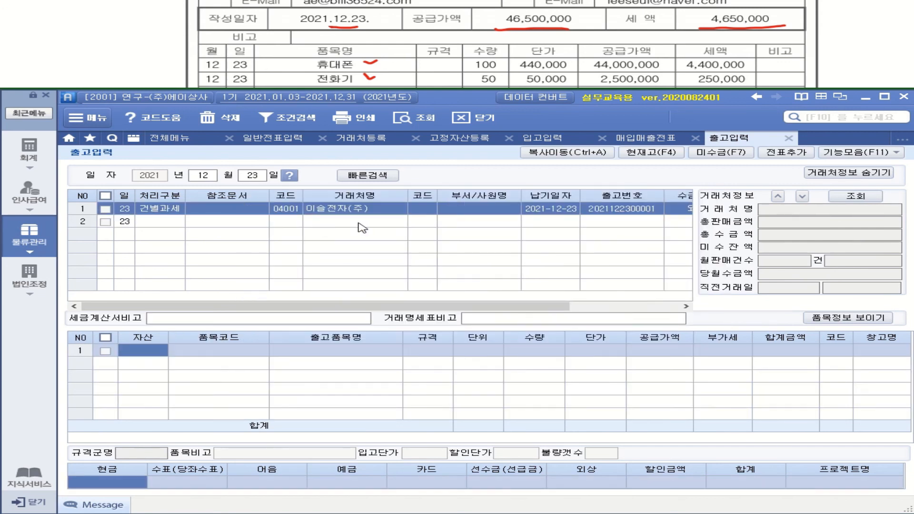
{"action": "left_click", "coordinate": [833, 176]}
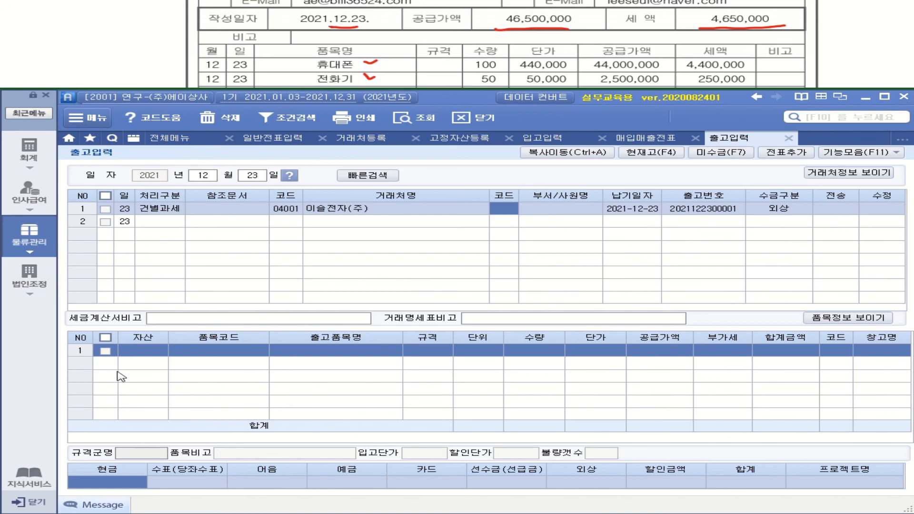
- Add the 상품 item 휴대폰 (4001) to the release with quantity 100 and unit price 440,000
{"action": "left_click", "coordinate": [143, 352]}
{"action": "left_click", "coordinate": [207, 341]}
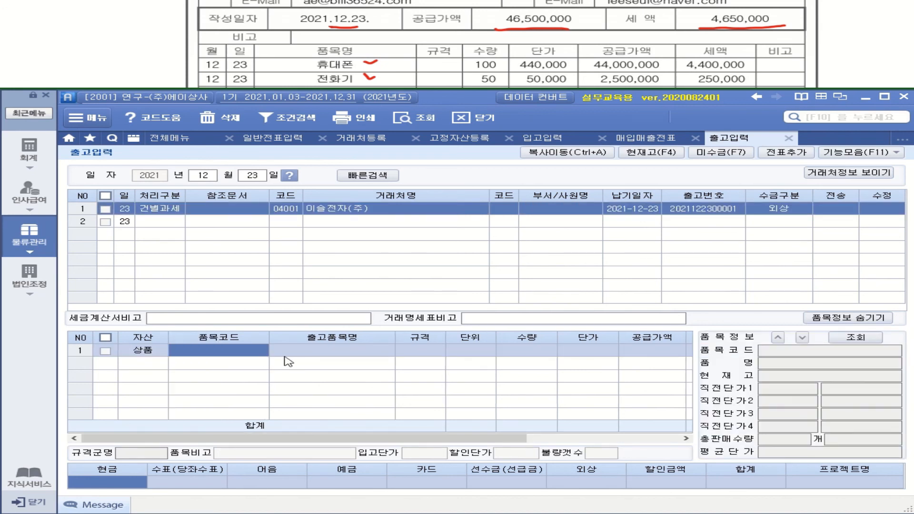
{"action": "key", "text": "F2"}
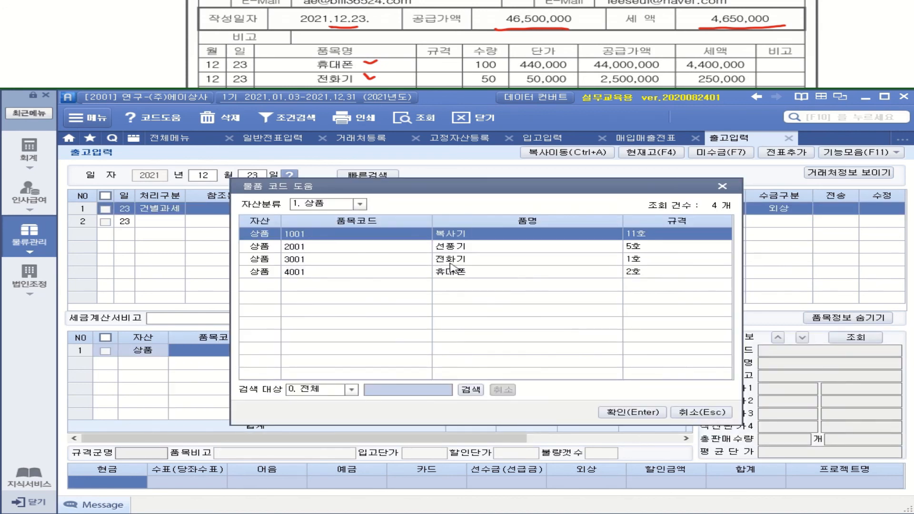
{"action": "left_click", "coordinate": [463, 277]}
{"action": "double_click", "coordinate": [464, 277]}
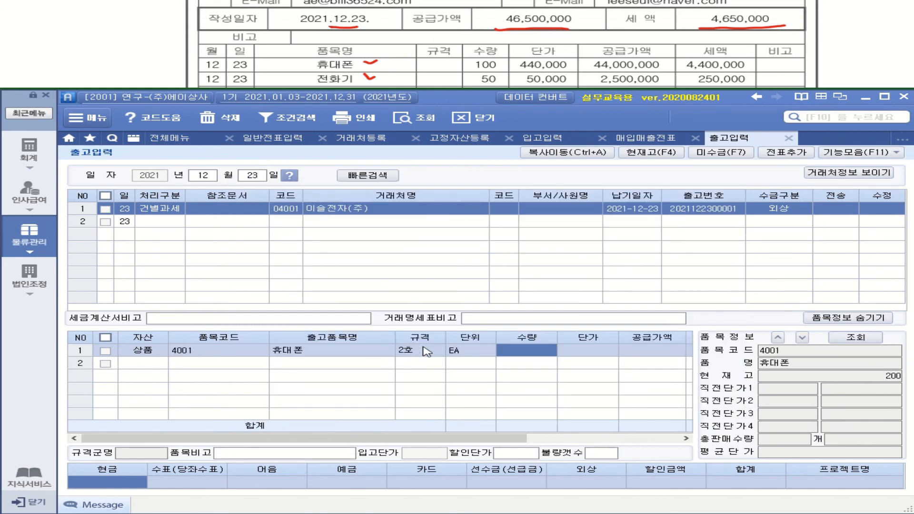
{"action": "type", "text": "100"}
{"action": "key", "text": "Return"}
{"action": "type", "text": "4400000"}
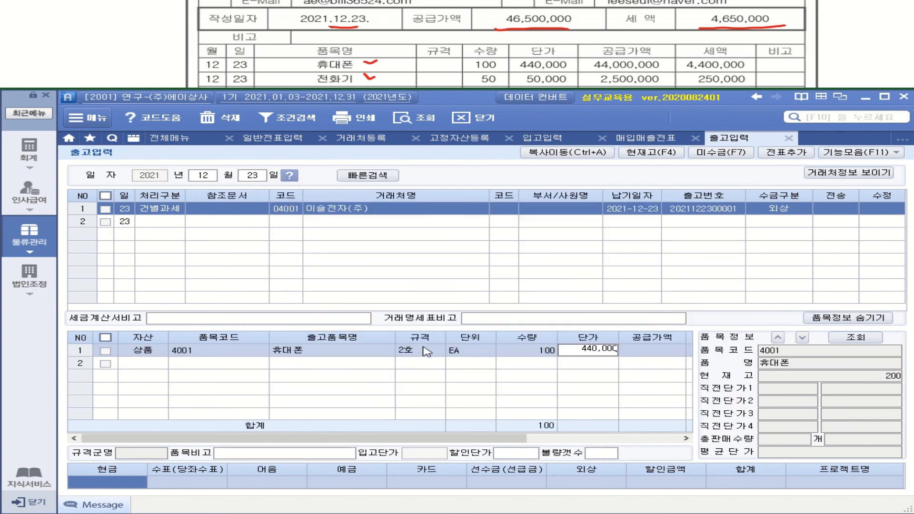
{"action": "key", "text": "Return"}
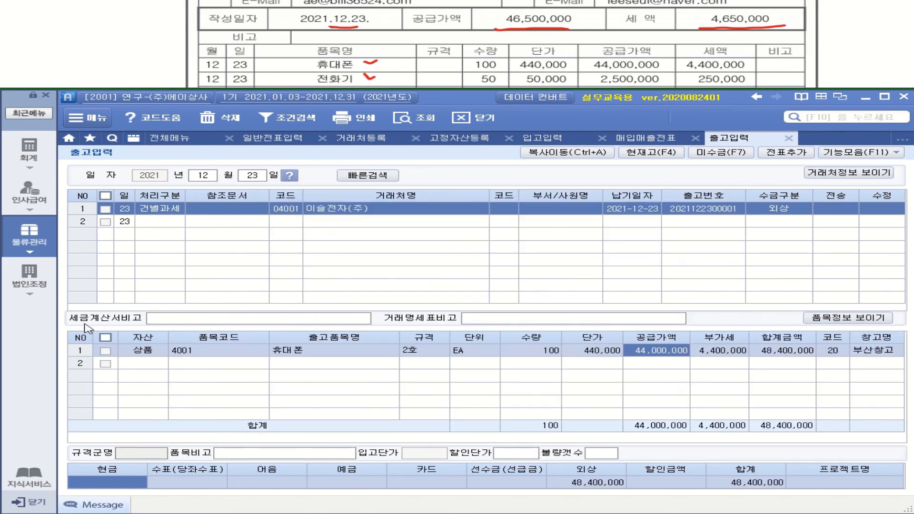
- Add the 상품 item 전화기 (3001) as the second release line with quantity 50 and unit price 50,000
{"action": "left_click", "coordinate": [152, 366]}
{"action": "key", "text": "Return"}
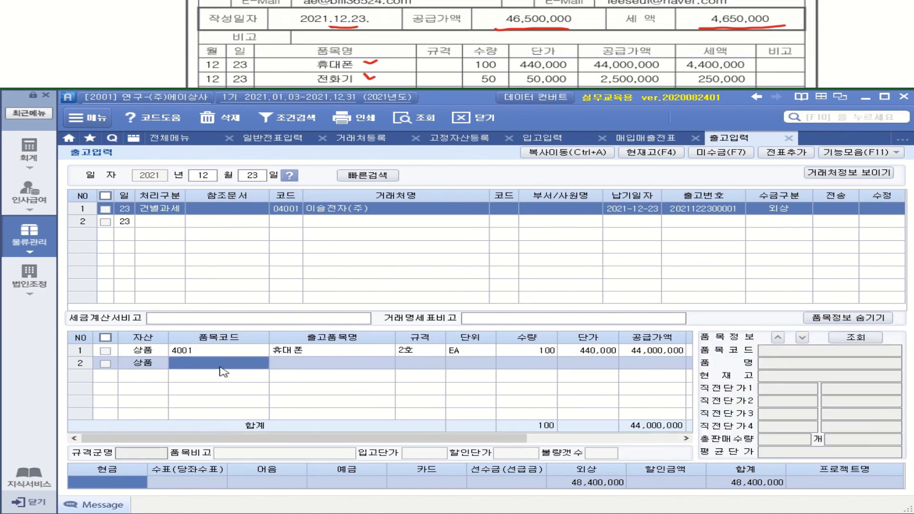
{"action": "key", "text": "F2"}
{"action": "double_click", "coordinate": [491, 259]}
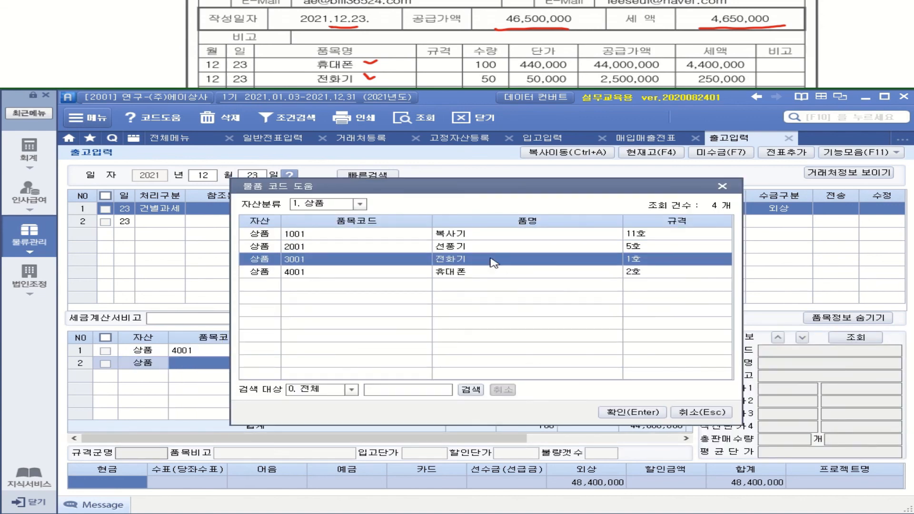
{"action": "type", "text": "50"}
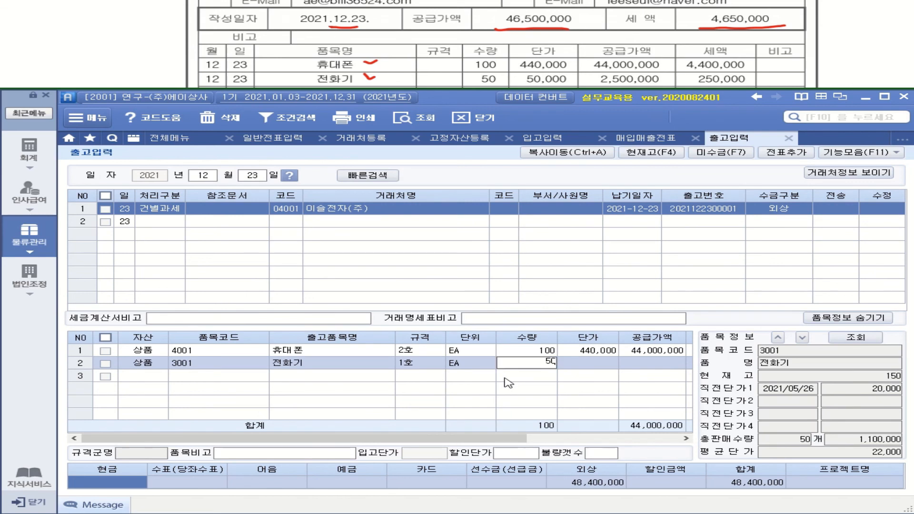
{"action": "key", "text": "Return"}
{"action": "type", "text": "500000"}
{"action": "key", "text": "Return"}
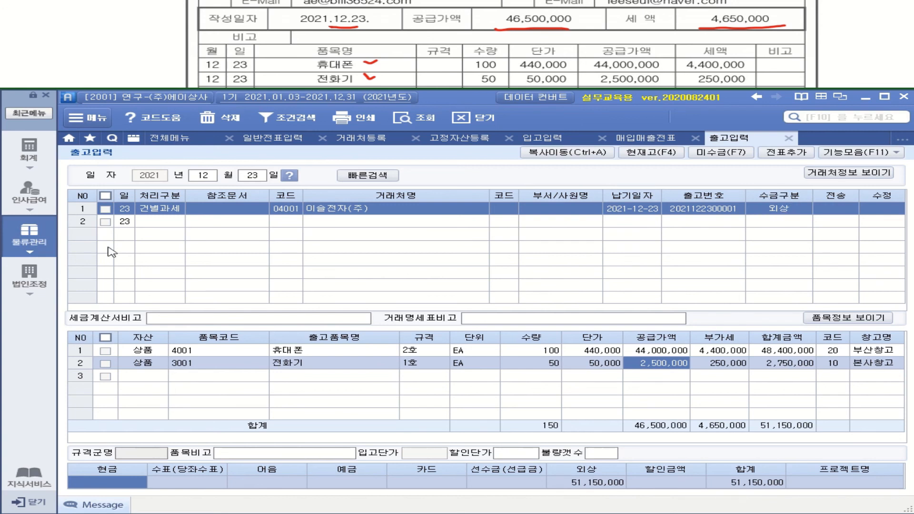
- Select the 이슬전자(주) release with its 휴대폰 and 전화기 lines, add its voucher (전표추가) and transmit it to accounting
{"action": "left_click", "coordinate": [108, 209]}
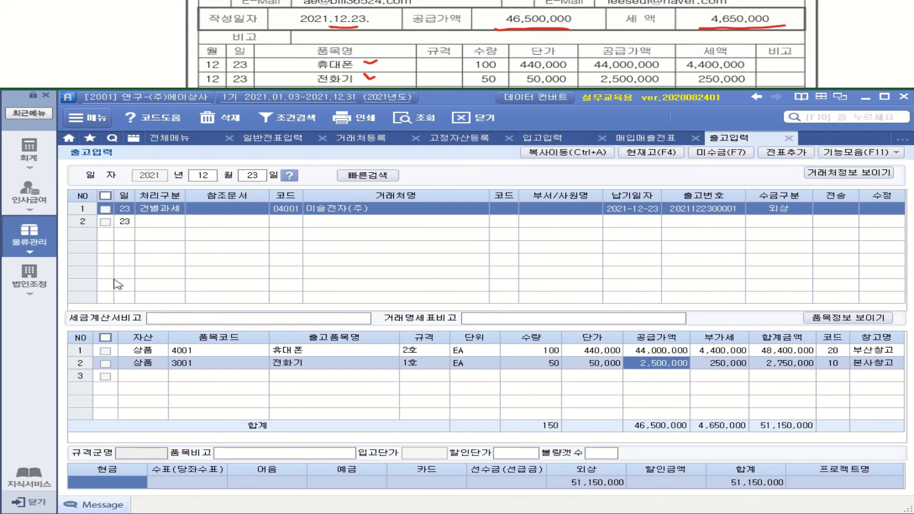
{"action": "left_click", "coordinate": [105, 351]}
{"action": "left_click", "coordinate": [104, 365]}
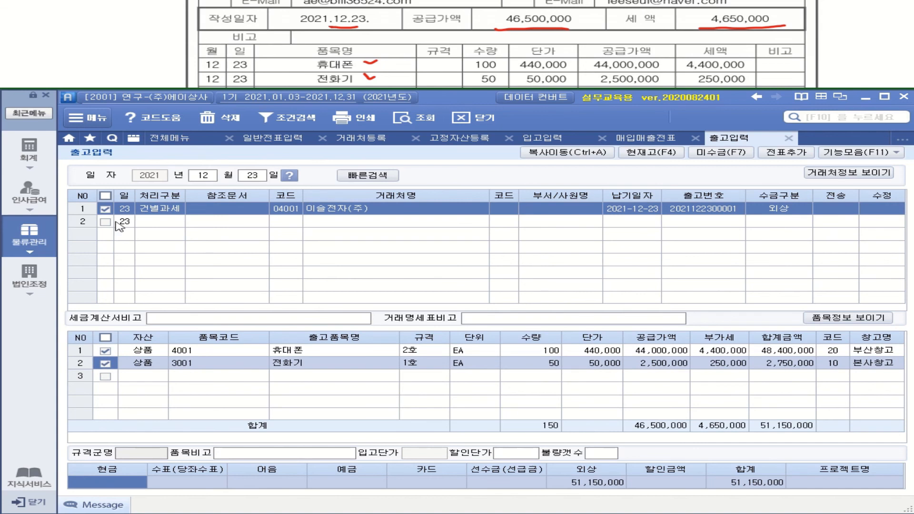
{"action": "left_click", "coordinate": [785, 155]}
{"action": "left_click", "coordinate": [409, 250]}
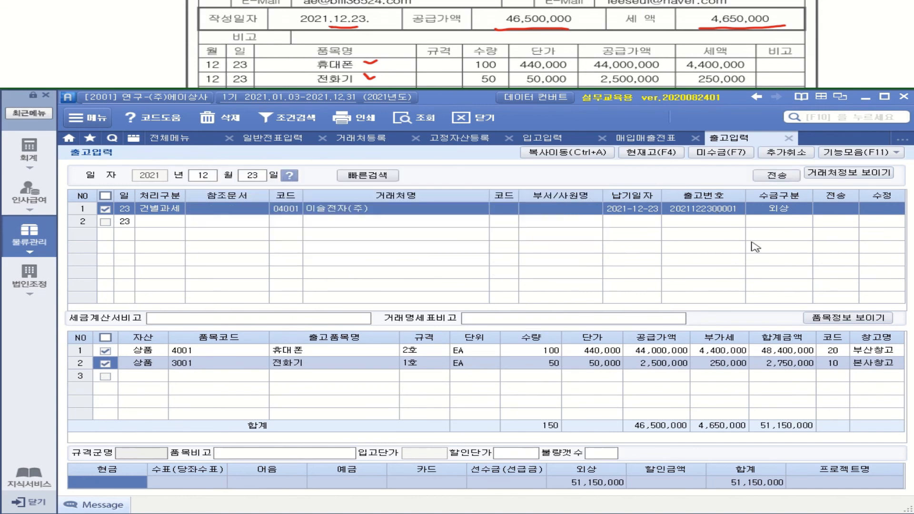
{"action": "left_click", "coordinate": [777, 176]}
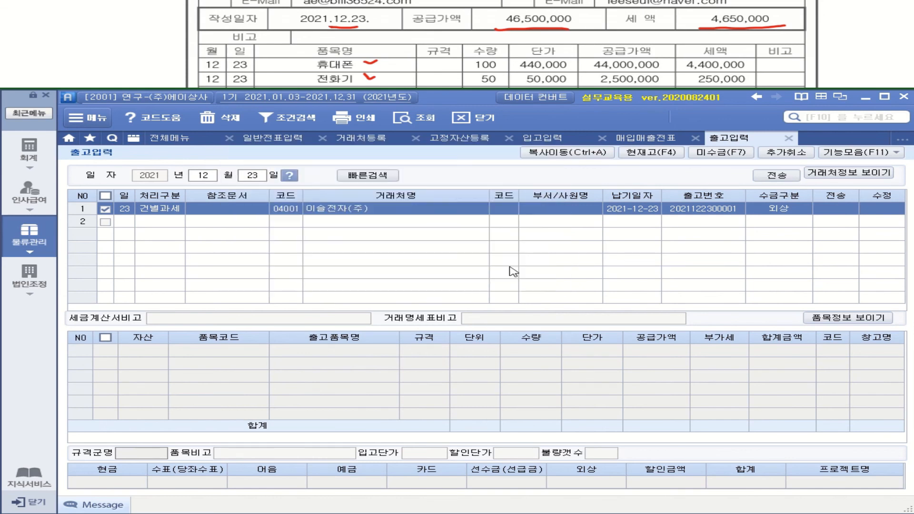
{"action": "key", "text": "Return"}
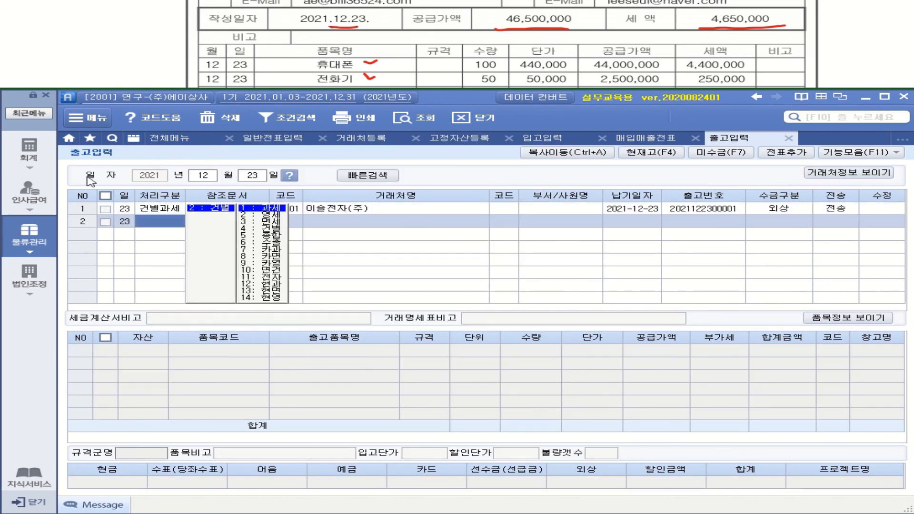
- Open the purchase and sales voucher entry (매입매출전표입력) for December 23, 2021 and select the 휴대폰외 sale to 이슬전자(주)
{"action": "left_click", "coordinate": [29, 152]}
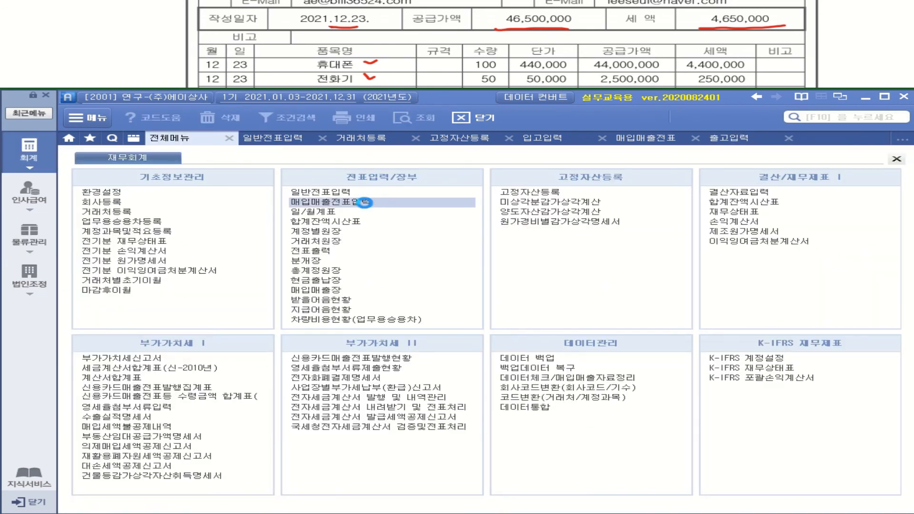
{"action": "left_click", "coordinate": [366, 203]}
{"action": "key", "text": "Return"}
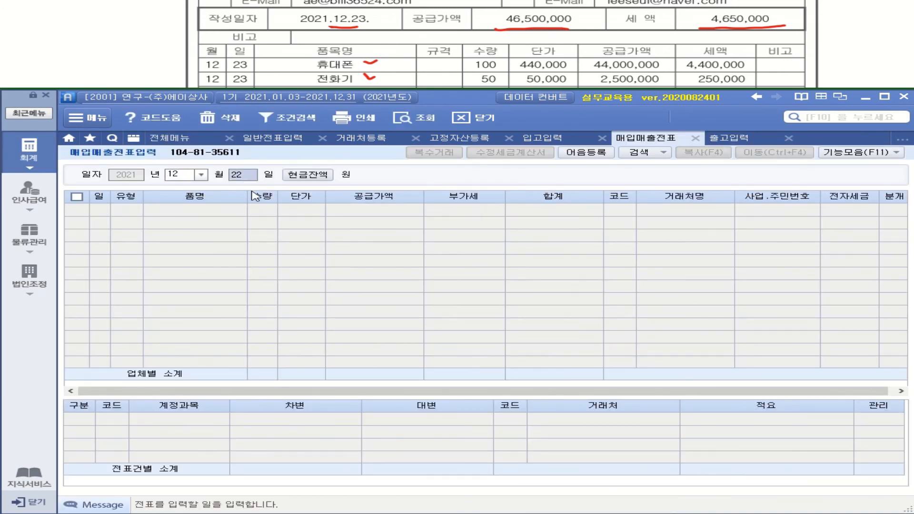
{"action": "type", "text": "23"}
{"action": "key", "text": "Return"}
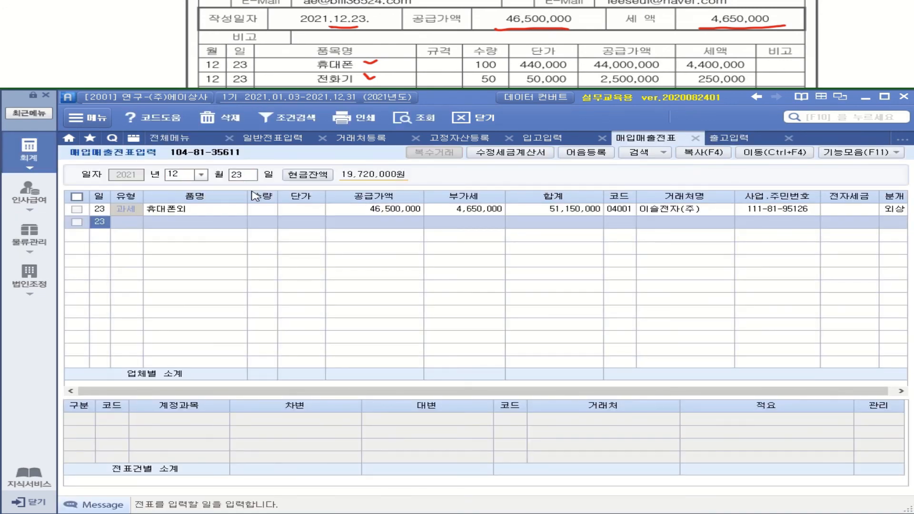
{"action": "left_click", "coordinate": [184, 212]}
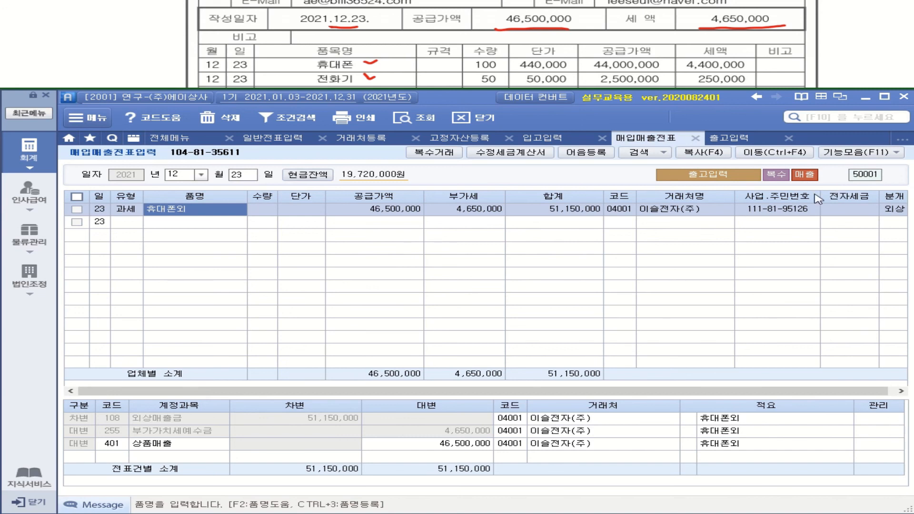
- Mark the 휴대폰외 sale's electronic tax invoice status as 전자입력 and set its journal type (분개) to 혼합
{"action": "left_click", "coordinate": [852, 208]}
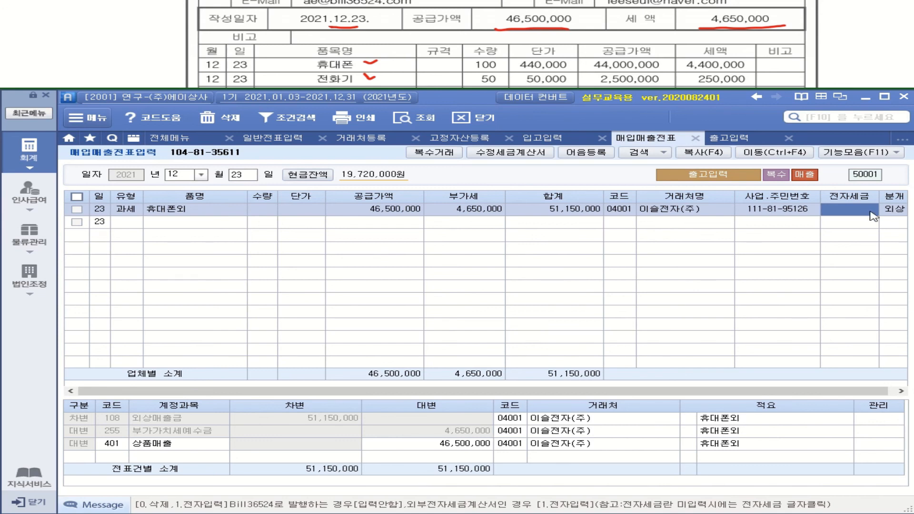
{"action": "type", "text": "1"}
{"action": "key", "text": "Return"}
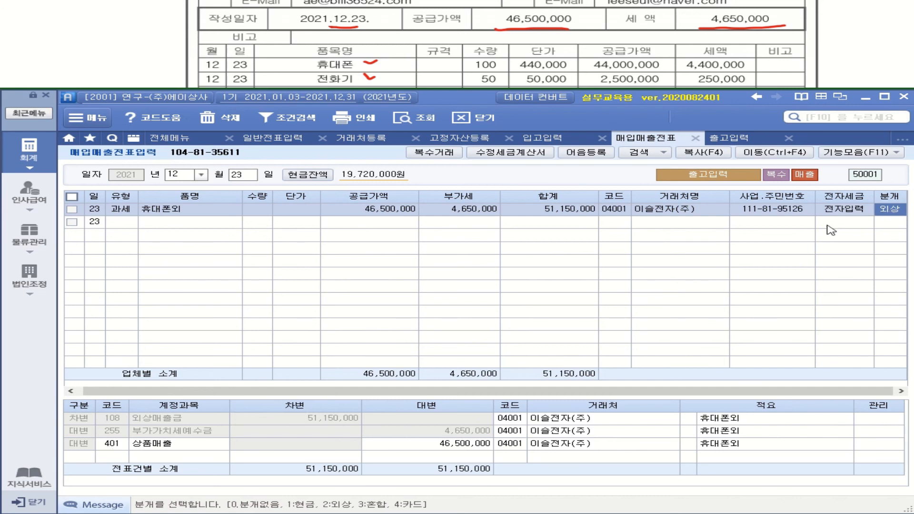
{"action": "type", "text": "3"}
{"action": "key", "text": "Return"}
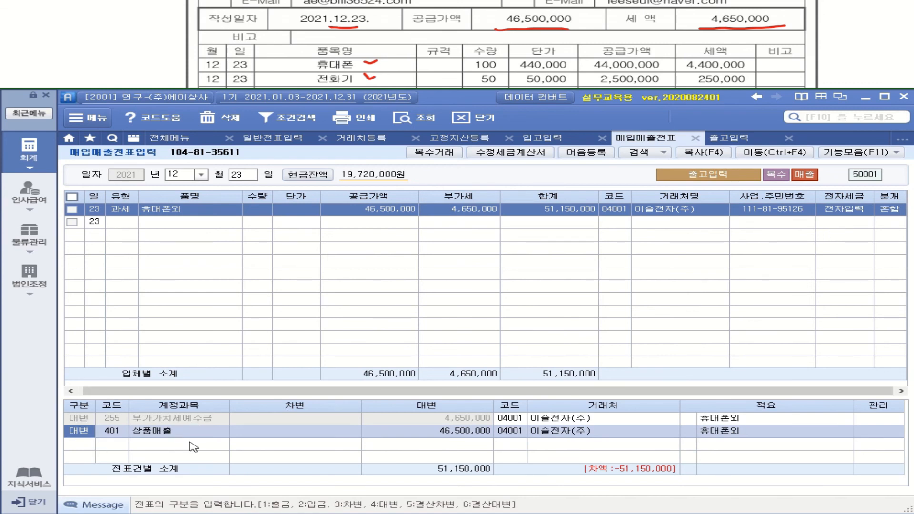
- Add a debit line to the 휴대폰외 sale voucher for account 108 외상매출금 with an amount of 51,150,000
{"action": "left_click", "coordinate": [91, 444]}
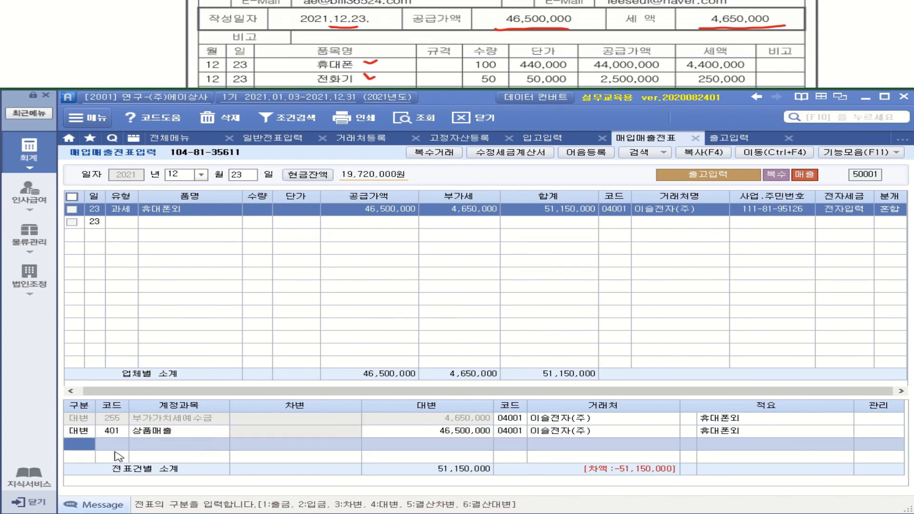
{"action": "type", "text": "3"}
{"action": "key", "text": "Return"}
{"action": "type", "text": "108"}
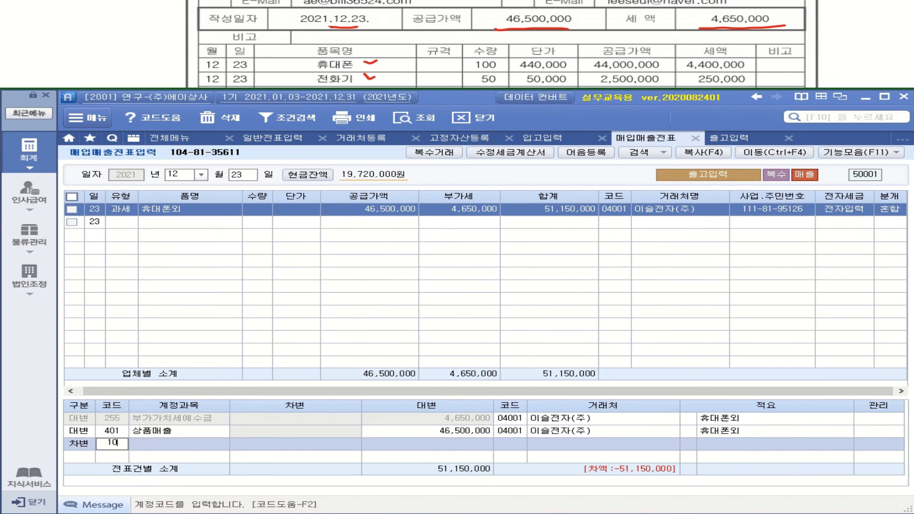
{"action": "key", "text": "Return"}
{"action": "type", "text": "5"}
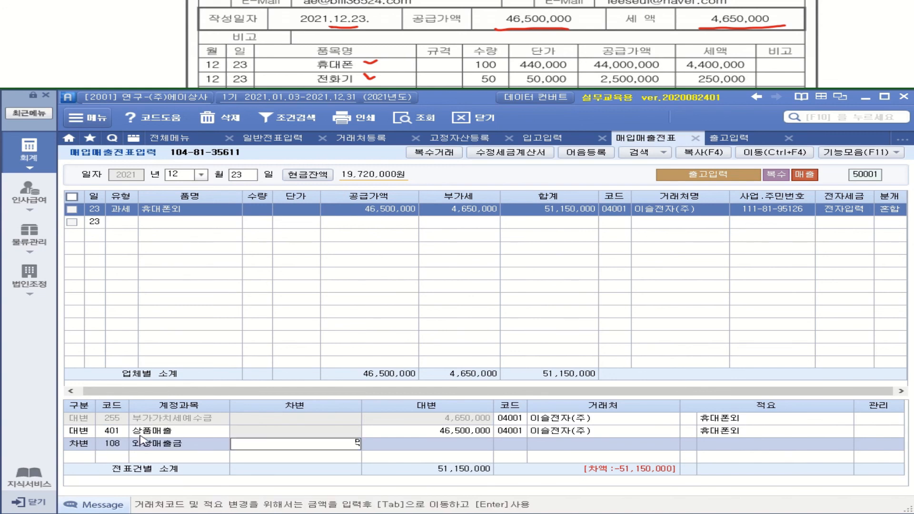
{"action": "type", "text": "1,150,000"}
{"action": "key", "text": "Return"}
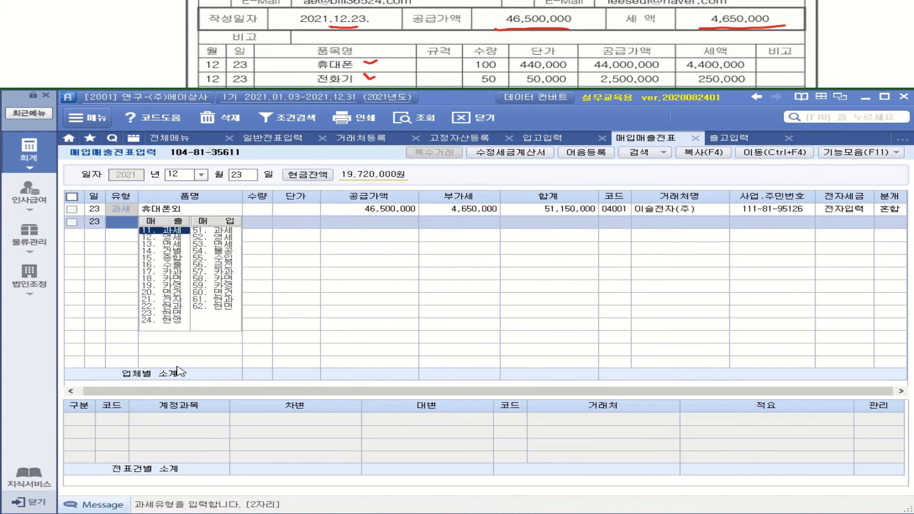
- Add a debit line for account 824 운반비 with an amount of 300,000 to the 휴대폰외 sale voucher
{"action": "left_click", "coordinate": [308, 210]}
{"action": "left_click", "coordinate": [132, 458]}
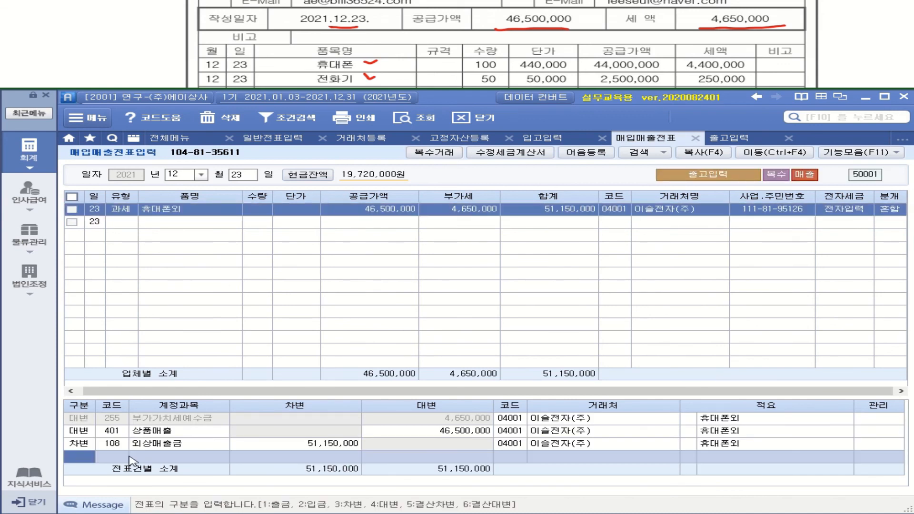
{"action": "type", "text": "3"}
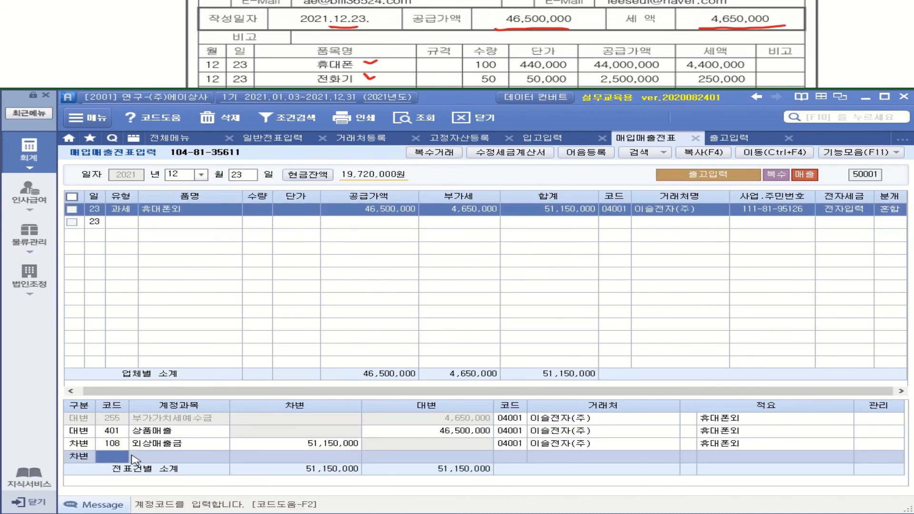
{"action": "type", "text": "0"}
{"action": "type", "text": "운"}
{"action": "type", "text": "반"}
{"action": "key", "text": "Return"}
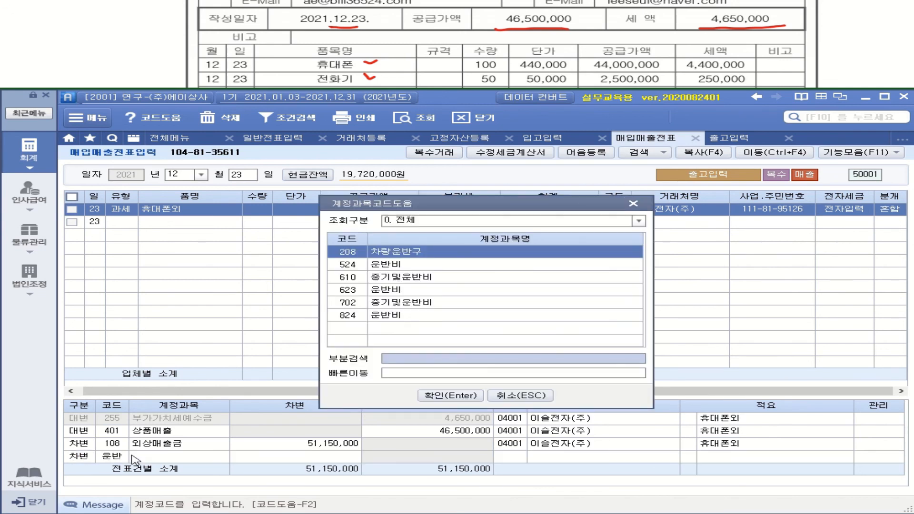
{"action": "key", "text": "Down"}
{"action": "key", "text": "Down"}
{"action": "key", "text": "Down"}
{"action": "key", "text": "Down"}
{"action": "key", "text": "Down"}
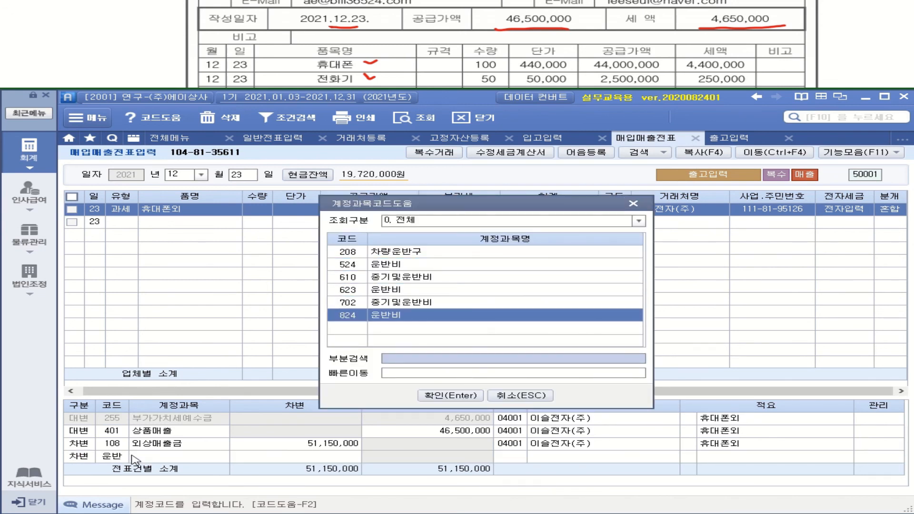
{"action": "key", "text": "Return"}
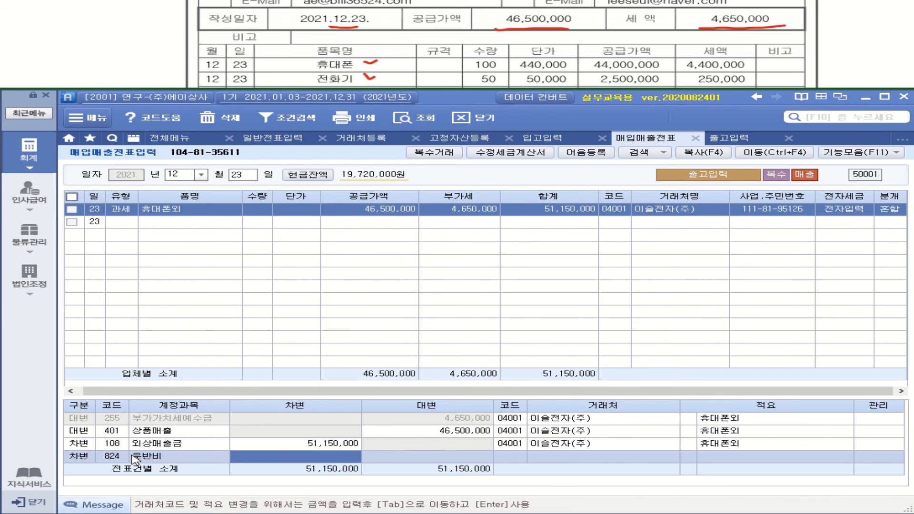
{"action": "type", "text": "300000"}
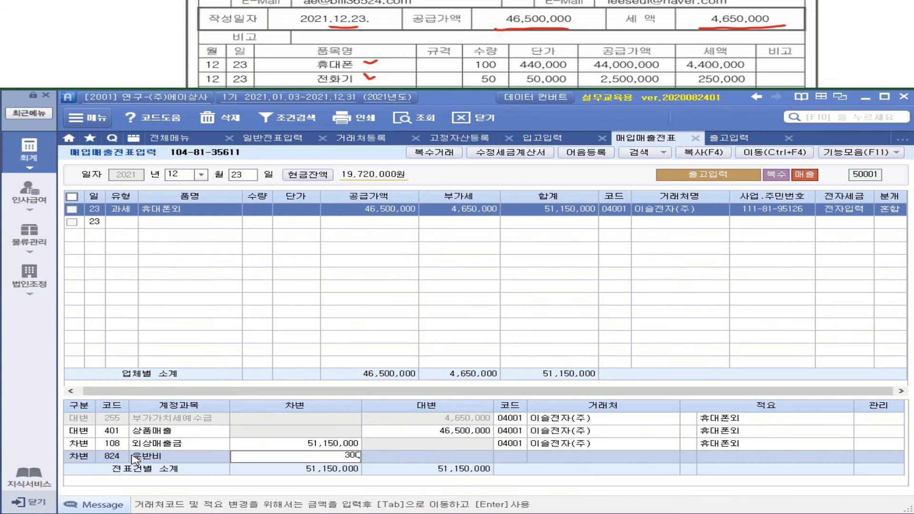
{"action": "key", "text": "Return"}
- Add a credit line for account 101 현금 of 300,000 and enlarge the journal area to show all lines
{"action": "type", "text": "4"}
{"action": "key", "text": "Return"}
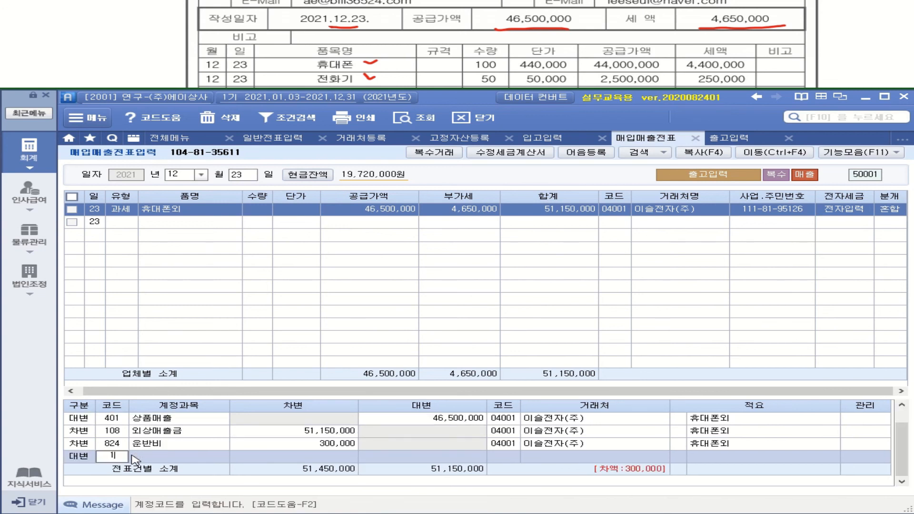
{"action": "type", "text": "101"}
{"action": "key", "text": "Return"}
{"action": "type", "text": "300"}
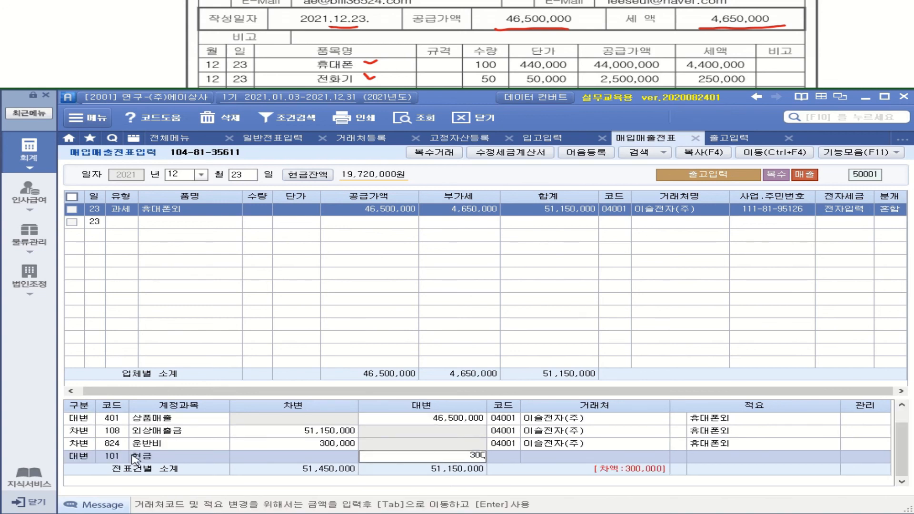
{"action": "type", "text": ",000"}
{"action": "key", "text": "Return"}
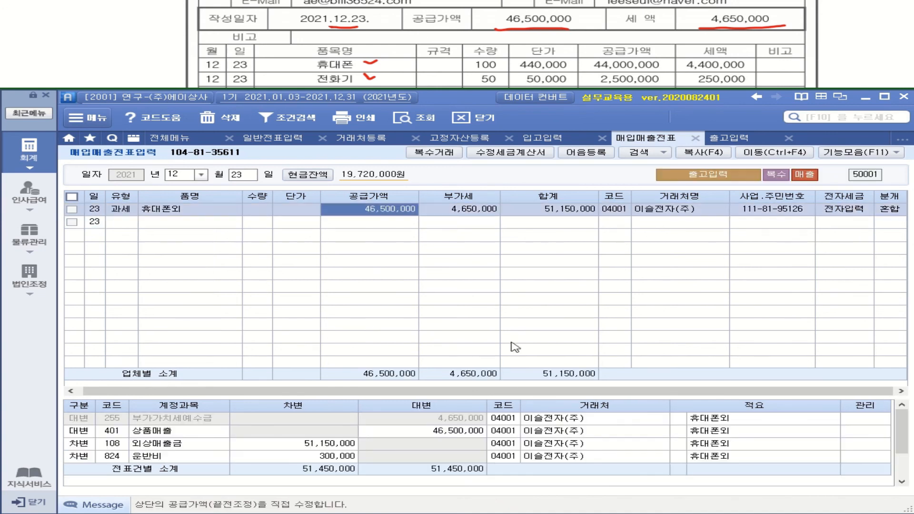
{"action": "left_click", "coordinate": [897, 213]}
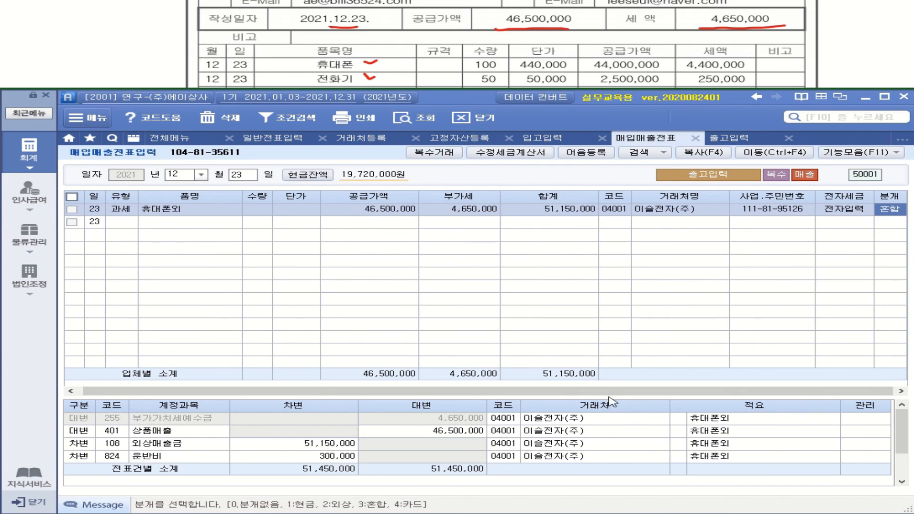
{"action": "left_click_drag", "start_coordinate": [612, 400], "coordinate": [614, 336]}
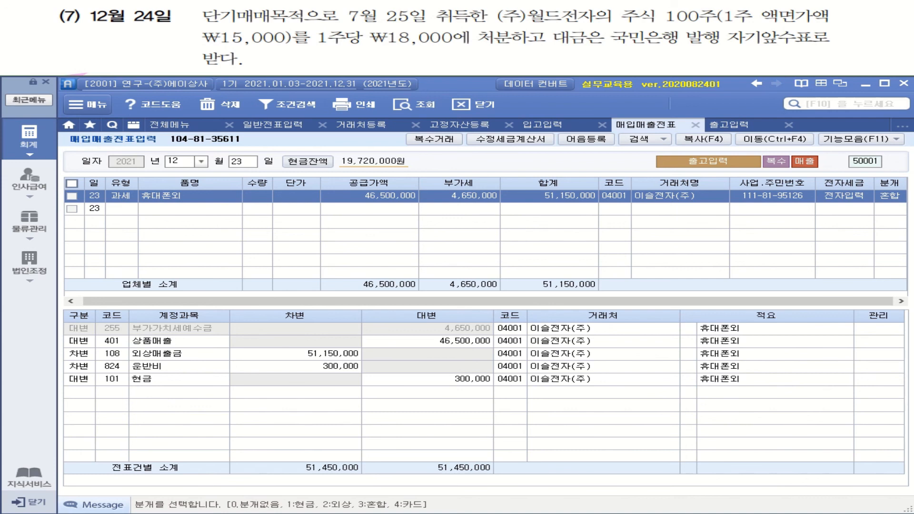
{"action": "mouse_move", "coordinate": [350, 12]}
{"action": "left_mouse_down"}
{"action": "mouse_move", "coordinate": [365, 25]}
{"action": "mouse_move", "coordinate": [481, 27]}
{"action": "mouse_move", "coordinate": [487, 6]}
{"action": "mouse_move", "coordinate": [345, 9]}
{"action": "left_mouse_up"}
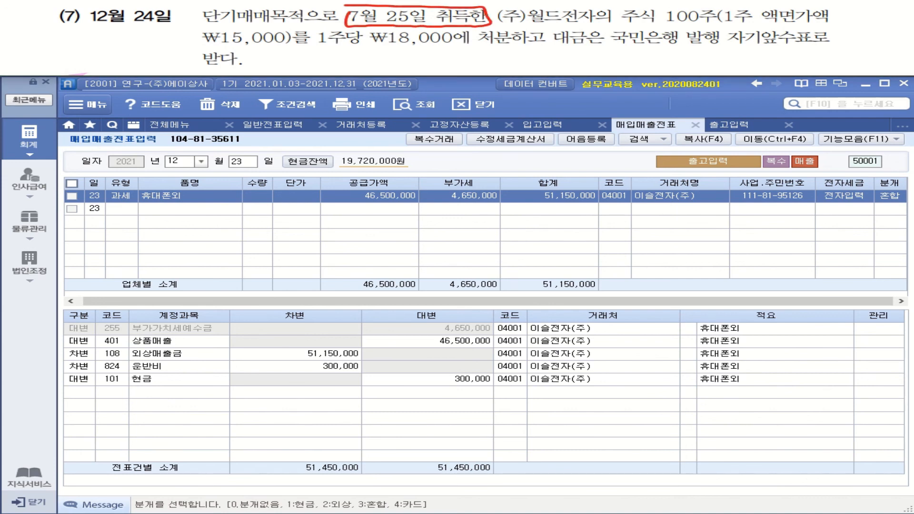
{"action": "left_click_drag", "start_coordinate": [617, 24], "coordinate": [717, 26]}
{"action": "mouse_move", "coordinate": [196, 25]}
{"action": "left_mouse_down"}
{"action": "mouse_move", "coordinate": [283, 23]}
{"action": "mouse_move", "coordinate": [152, 33]}
{"action": "left_mouse_up"}
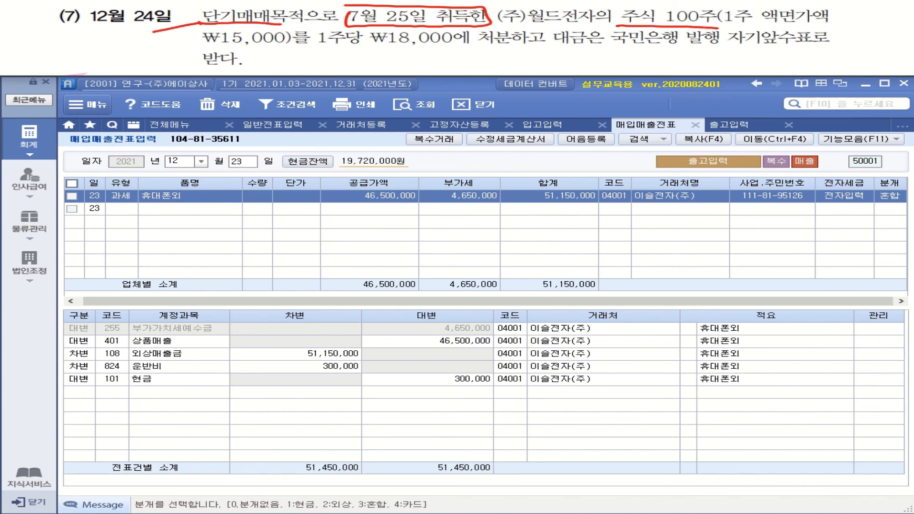
{"action": "left_click_drag", "start_coordinate": [45, 27], "coordinate": [53, 40]}
{"action": "mouse_move", "coordinate": [53, 30]}
{"action": "left_mouse_down"}
{"action": "mouse_move", "coordinate": [61, 30]}
{"action": "mouse_move", "coordinate": [46, 36]}
{"action": "left_mouse_up"}
{"action": "mouse_move", "coordinate": [58, 31]}
{"action": "left_mouse_down"}
{"action": "mouse_move", "coordinate": [67, 41]}
{"action": "mouse_move", "coordinate": [82, 30]}
{"action": "left_mouse_up"}
{"action": "left_click_drag", "start_coordinate": [88, 27], "coordinate": [95, 29]}
{"action": "mouse_move", "coordinate": [82, 34]}
{"action": "left_mouse_down"}
{"action": "mouse_move", "coordinate": [96, 32]}
{"action": "mouse_move", "coordinate": [91, 39]}
{"action": "left_mouse_up"}
{"action": "left_click_drag", "start_coordinate": [110, 26], "coordinate": [118, 30]}
{"action": "left_click_drag", "start_coordinate": [116, 31], "coordinate": [124, 40]}
{"action": "left_click_drag", "start_coordinate": [61, 54], "coordinate": [77, 53]}
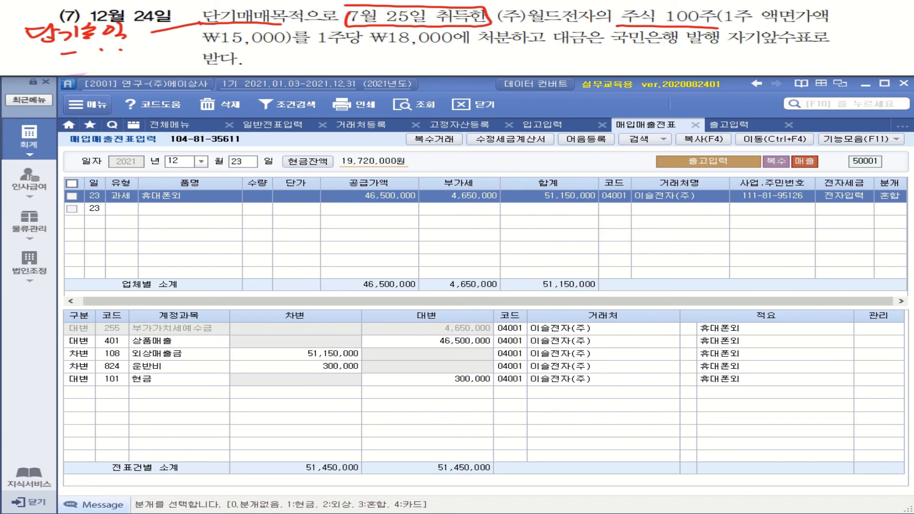
{"action": "left_click_drag", "start_coordinate": [315, 48], "coordinate": [499, 48]}
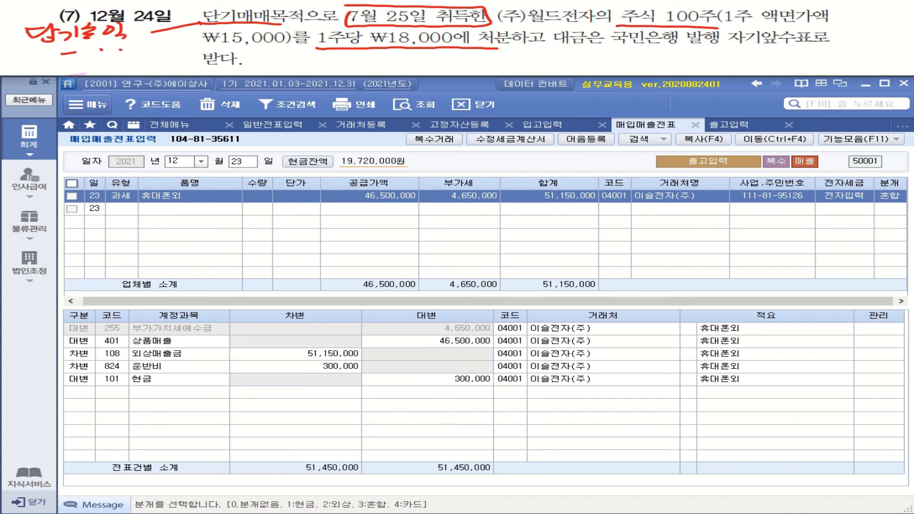
{"action": "mouse_move", "coordinate": [698, 47]}
{"action": "left_mouse_down"}
{"action": "mouse_move", "coordinate": [756, 46]}
{"action": "mouse_move", "coordinate": [715, 55]}
{"action": "left_mouse_up"}
{"action": "left_click_drag", "start_coordinate": [707, 59], "coordinate": [714, 60]}
{"action": "left_click_drag", "start_coordinate": [721, 60], "coordinate": [747, 57]}
{"action": "mouse_move", "coordinate": [733, 61]}
{"action": "left_mouse_down"}
{"action": "mouse_move", "coordinate": [752, 59]}
{"action": "mouse_move", "coordinate": [746, 69]}
{"action": "left_mouse_up"}
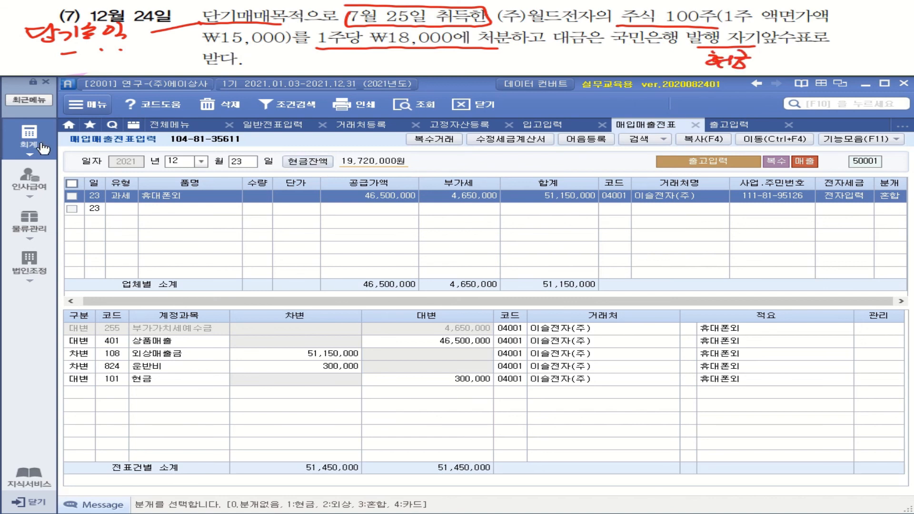
- Open the general voucher entry (일반전표입력) for July 25 and examine the (주)월드전자 stock purchase account and amount
{"action": "left_click", "coordinate": [26, 143]}
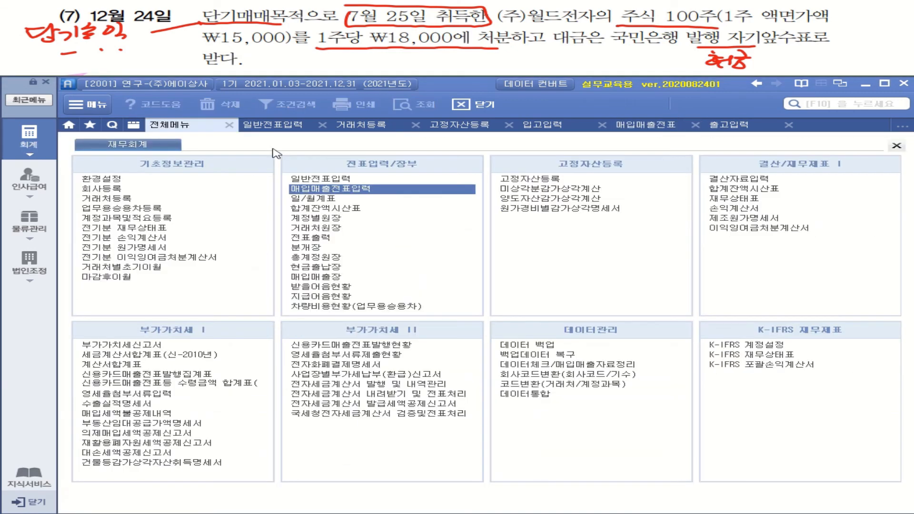
{"action": "left_click", "coordinate": [335, 177]}
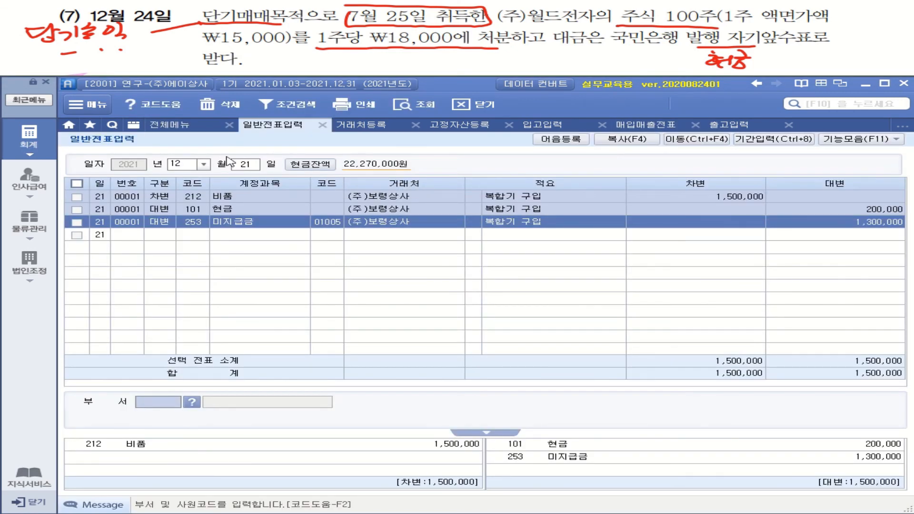
{"action": "left_click", "coordinate": [204, 164]}
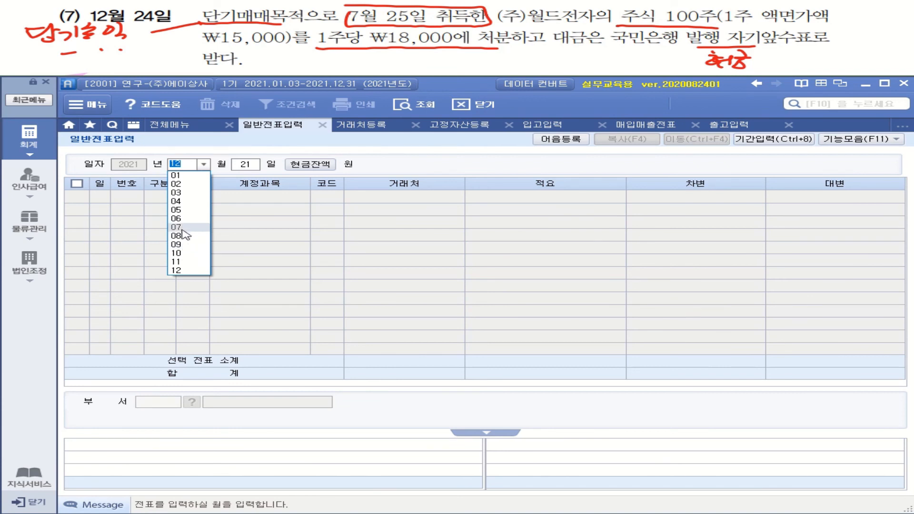
{"action": "left_click", "coordinate": [184, 227]}
{"action": "type", "text": "25"}
{"action": "key", "text": "Return"}
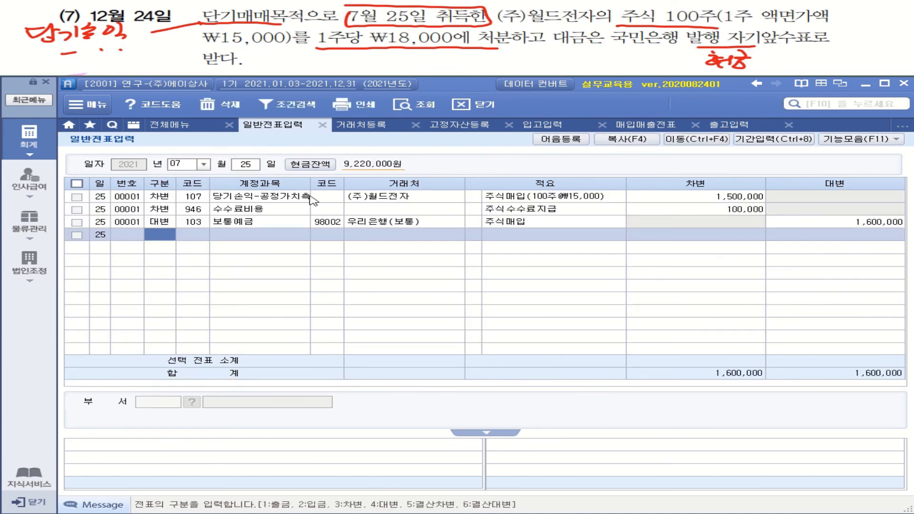
{"action": "left_click", "coordinate": [387, 200]}
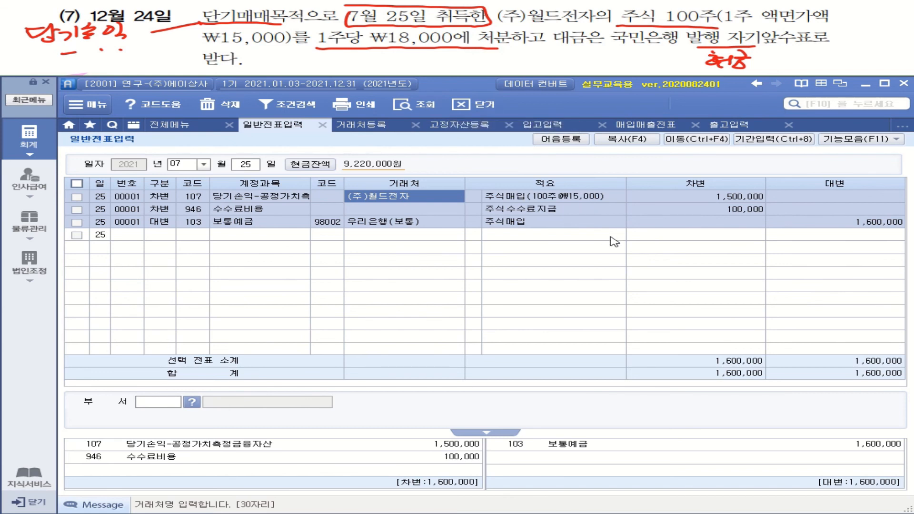
{"action": "left_click", "coordinate": [730, 199]}
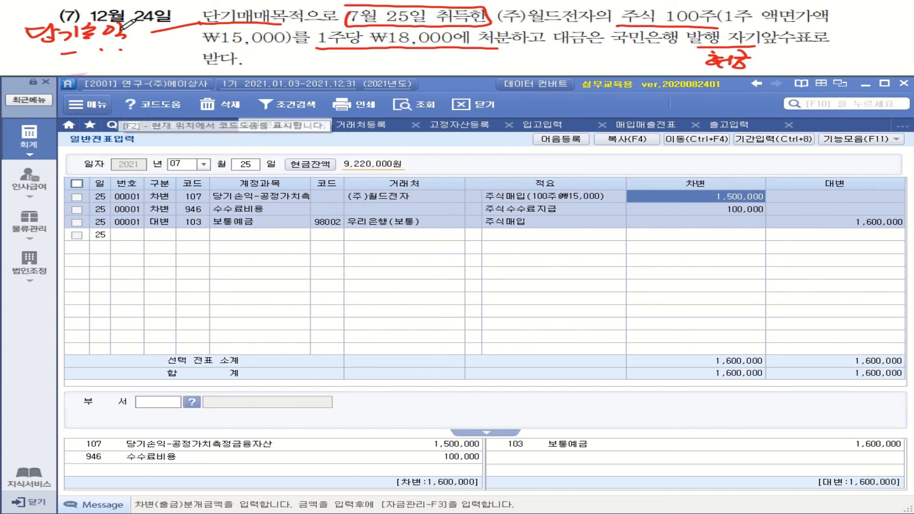
- Set the general voucher entry date to December 24, 2021
{"action": "left_click", "coordinate": [203, 165]}
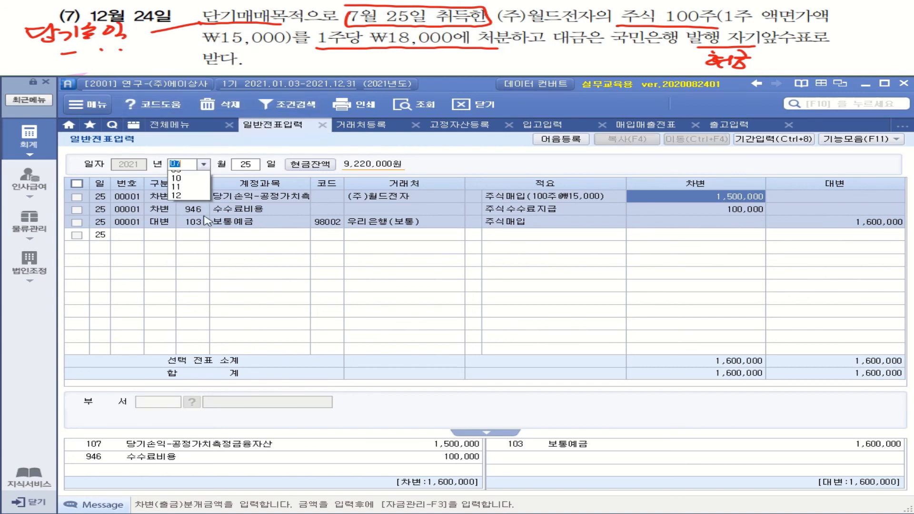
{"action": "left_click", "coordinate": [195, 270]}
{"action": "type", "text": "24"}
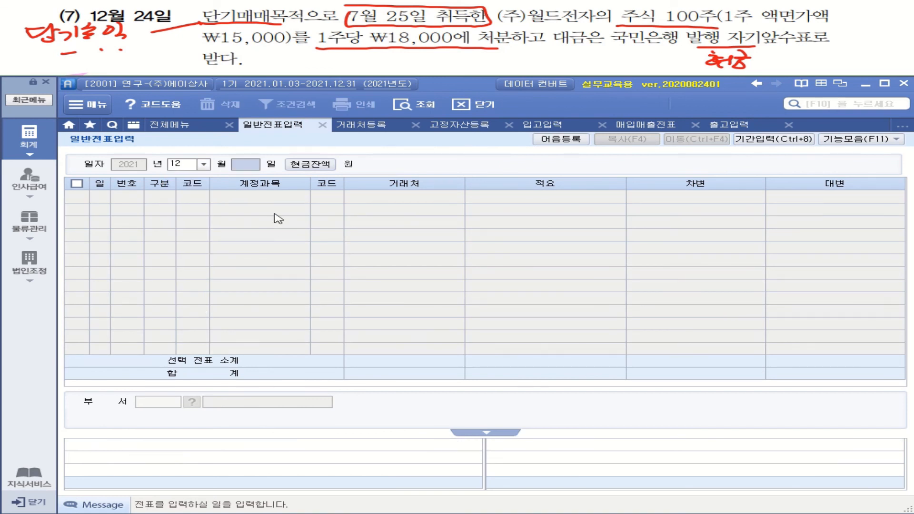
{"action": "key", "text": "Return"}
- Start a credit line (대변) on the December 24 voucher with account 107 당기손익-공정가치측정금융자산
{"action": "key", "text": "4"}
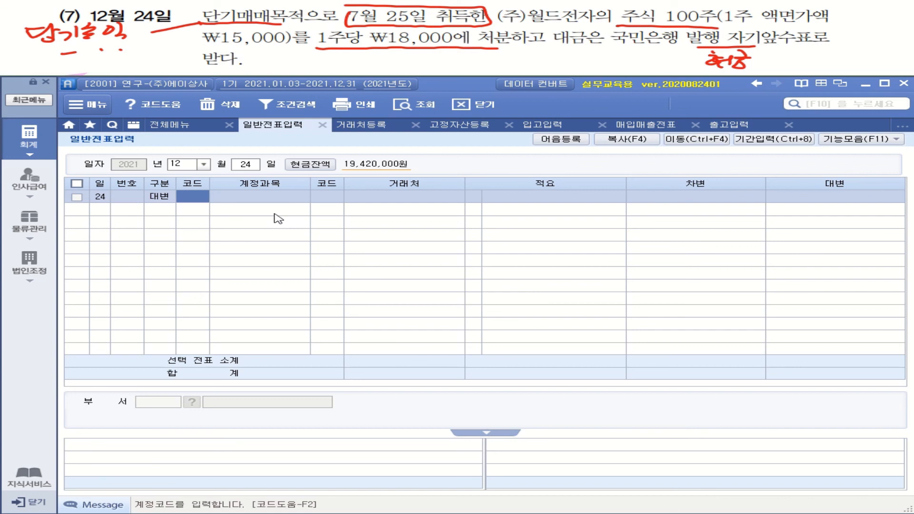
{"action": "type", "text": "당ㄱ"}
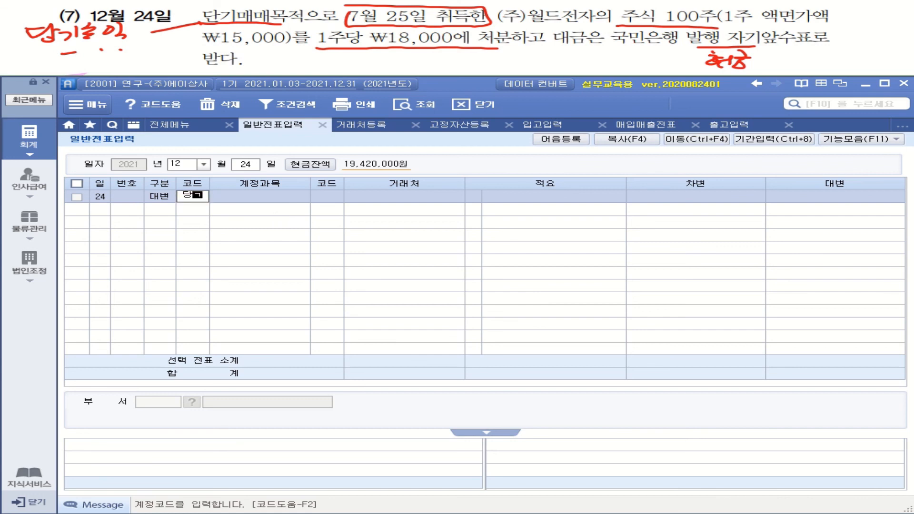
{"action": "type", "text": "ㅣ"}
{"action": "key", "text": "Return"}
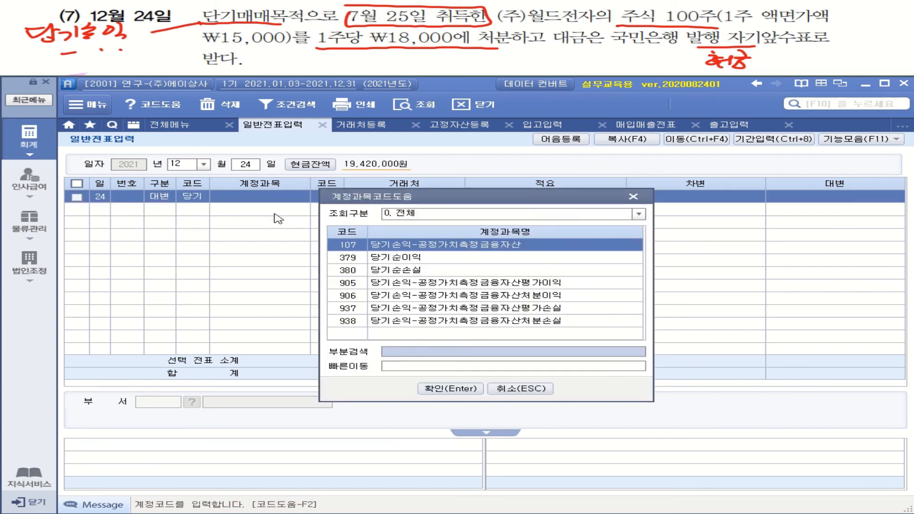
{"action": "key", "text": "Return"}
{"action": "key", "text": "Return"}
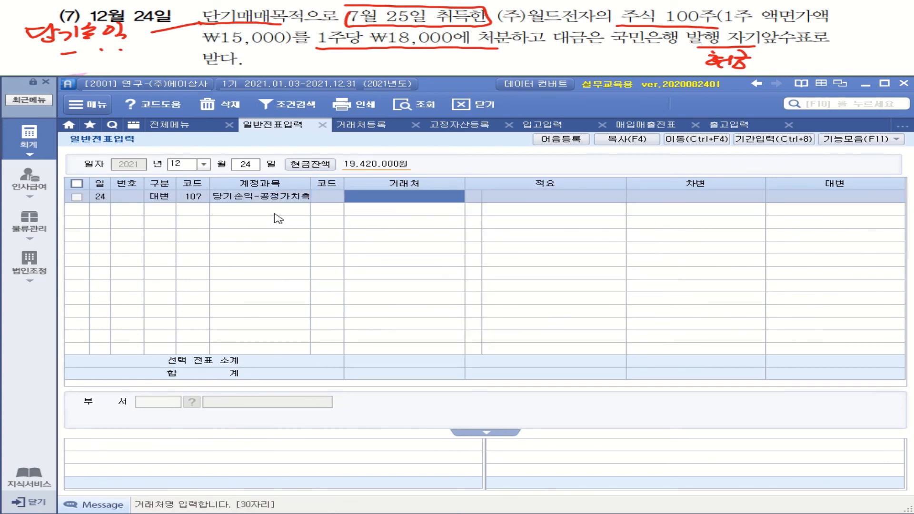
- Enter (주)월드전자 as the counterparty (거래처) of the account 107 credit line
{"action": "type", "text": "(주"}
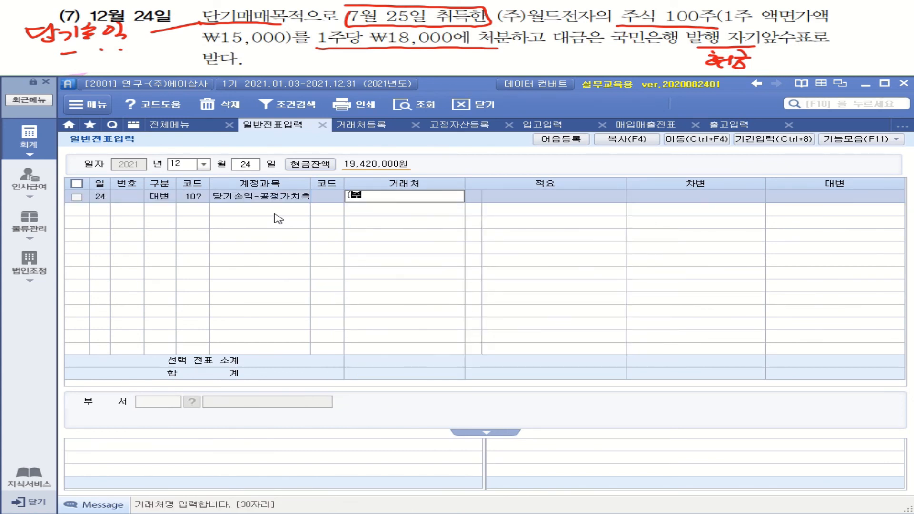
{"action": "type", "text": ")월ㄷ"}
{"action": "type", "text": "드전"}
{"action": "type", "text": "자"}
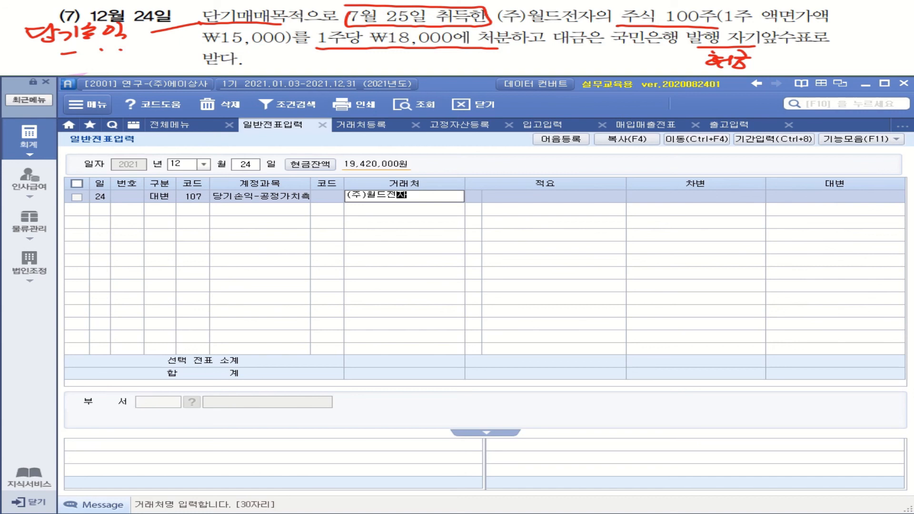
{"action": "key", "text": "Return"}
{"action": "key", "text": "Return"}
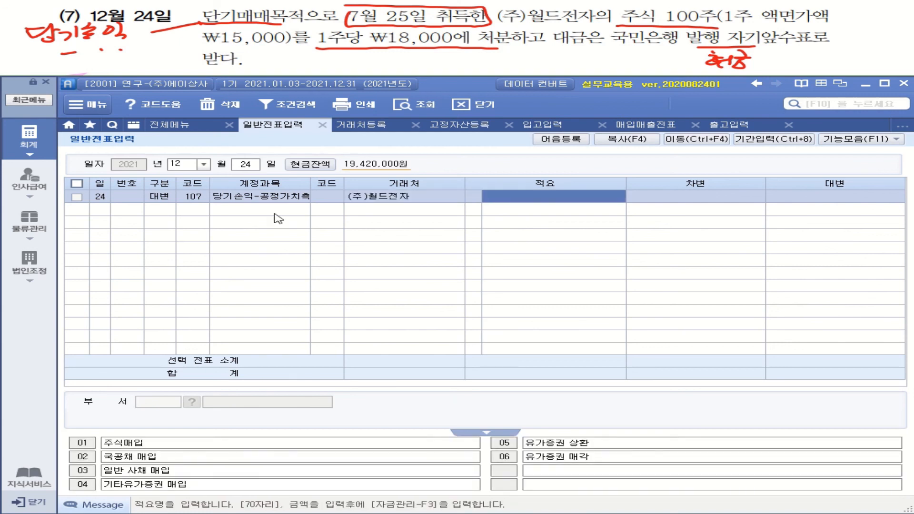
- Complete the account 107 credit line with the description (적요) 주식매각 and a credit amount of 1,500,000
{"action": "type", "text": "주"}
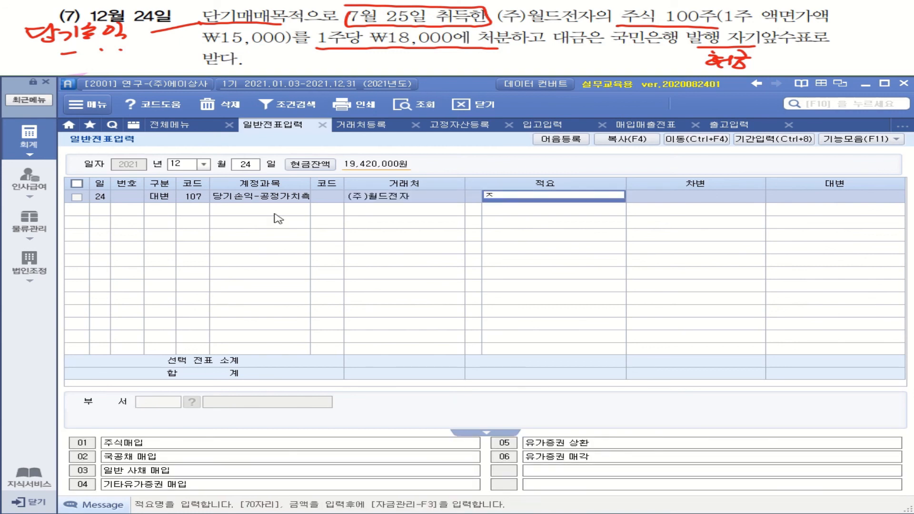
{"action": "type", "text": "식매"}
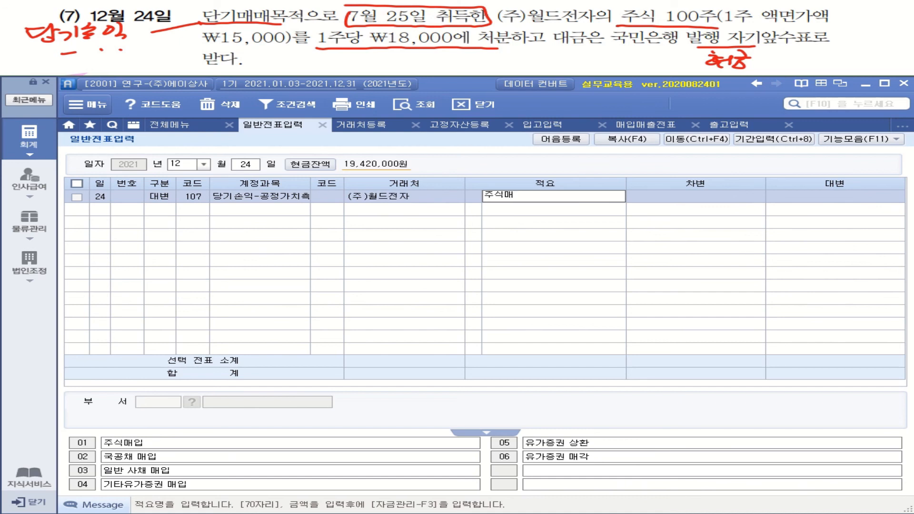
{"action": "type", "text": "ㄱㅏㄱ"}
{"action": "key", "text": "Return"}
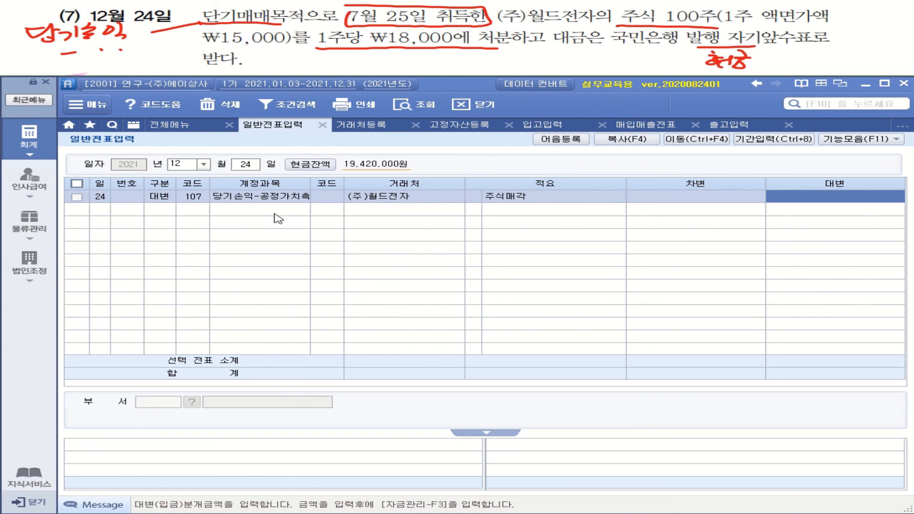
{"action": "left_click", "coordinate": [520, 201]}
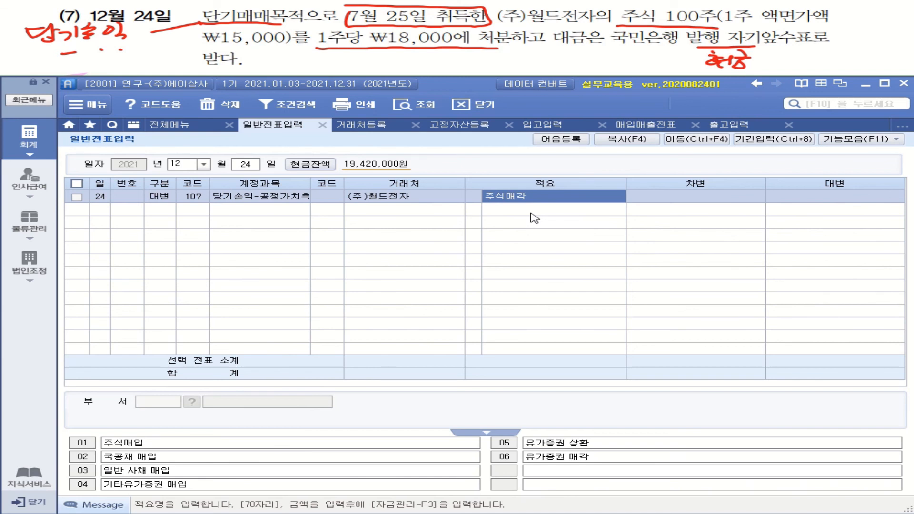
{"action": "left_click", "coordinate": [810, 197]}
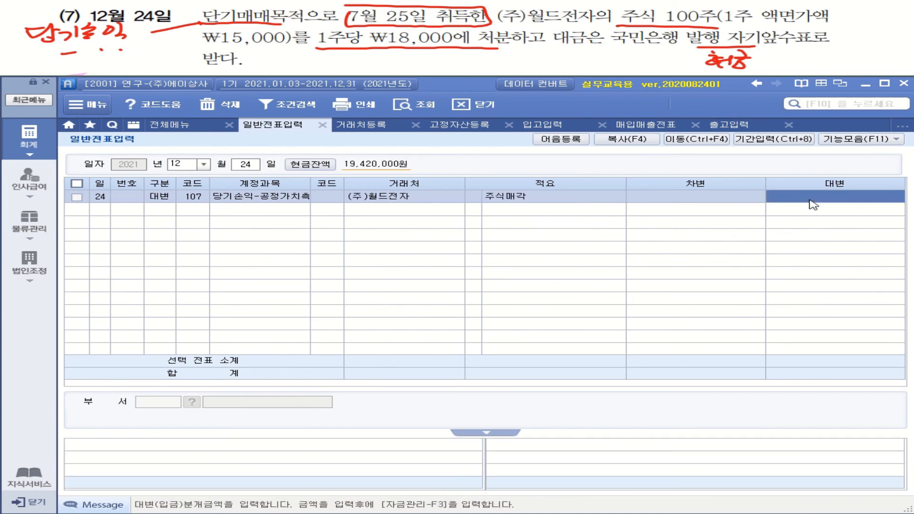
{"action": "type", "text": "1500000"}
{"action": "key", "text": "Return"}
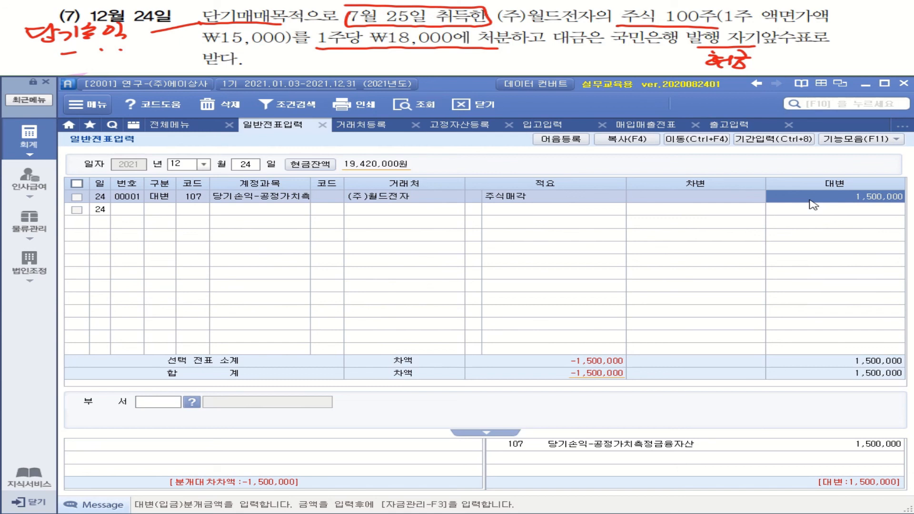
- Add a debit line (차변) to the December 24 voucher with account 101 현금 and counterparty (주)월드전자
{"action": "left_click", "coordinate": [161, 212]}
{"action": "type", "text": "3"}
{"action": "key", "text": "Return"}
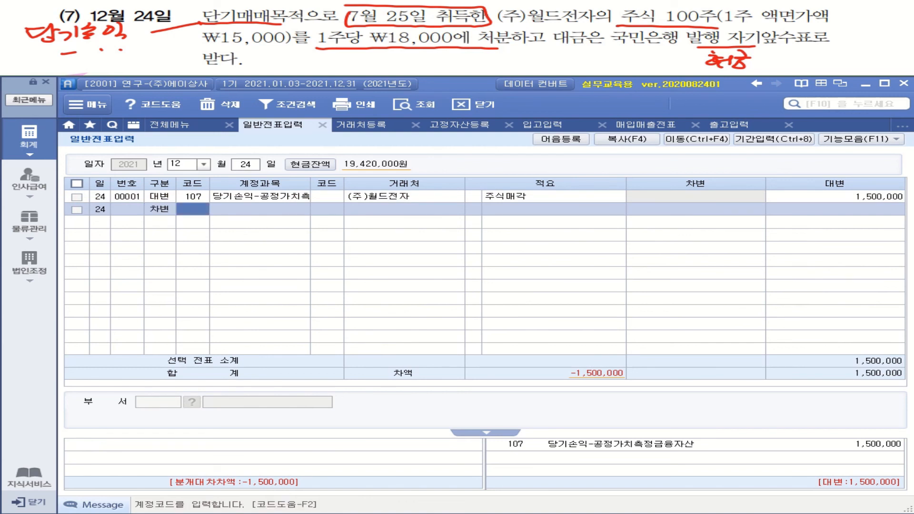
{"action": "type", "text": "101"}
{"action": "key", "text": "Return"}
{"action": "key", "text": "Return"}
{"action": "key", "text": "Return"}
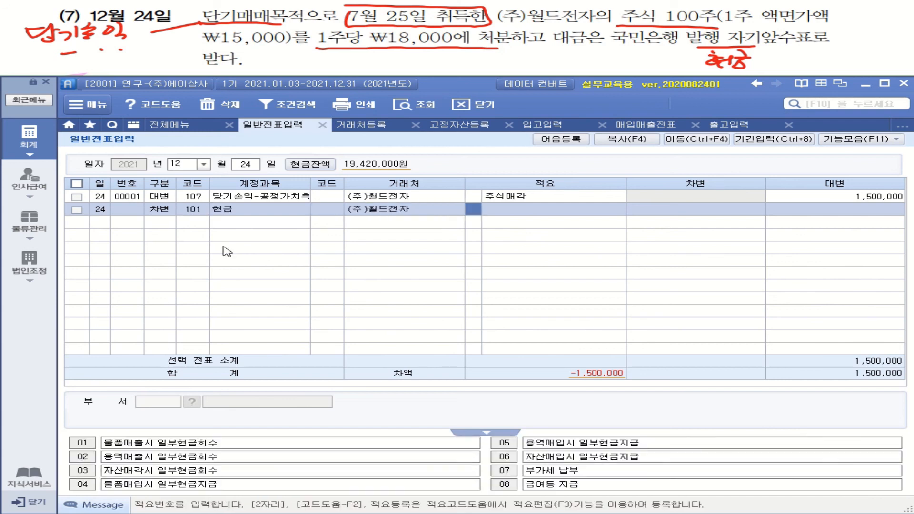
- Enter 주식처분대금 입금 as the description (적요) of the 현금 debit line
{"action": "key", "text": "Return"}
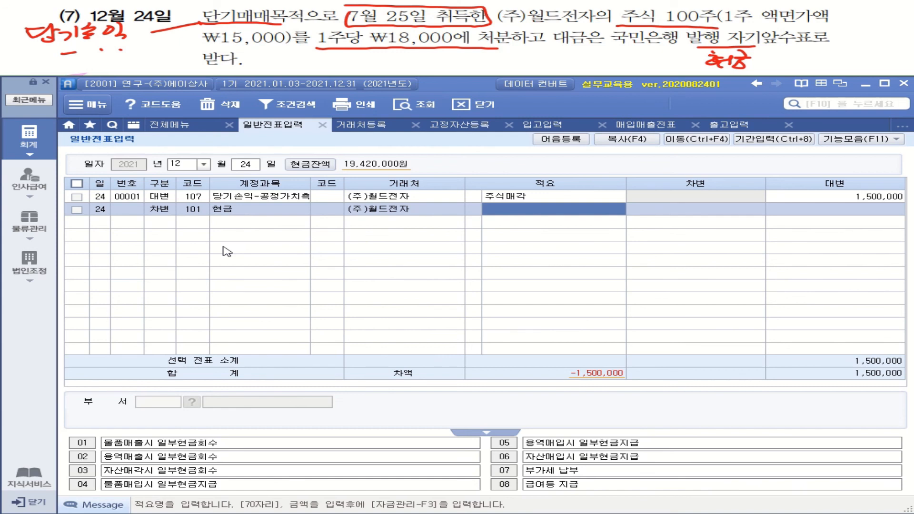
{"action": "key", "text": "Return"}
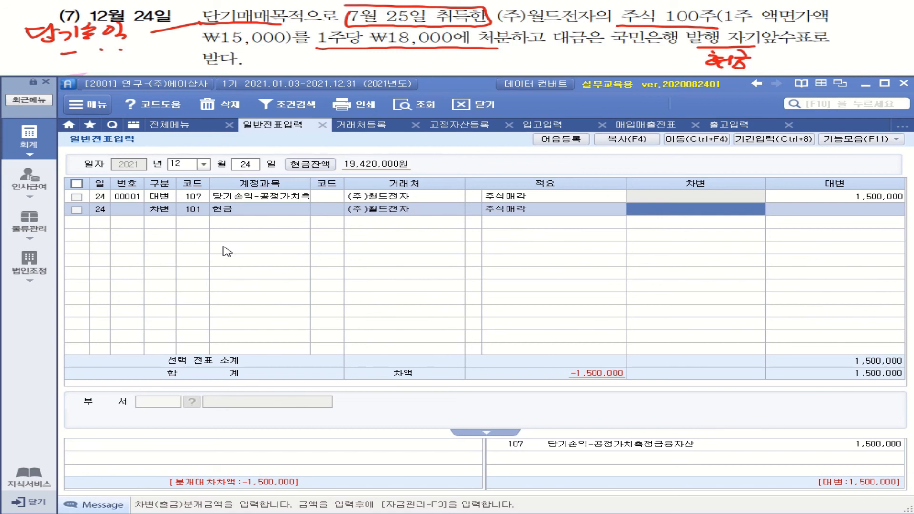
{"action": "left_click", "coordinate": [514, 212]}
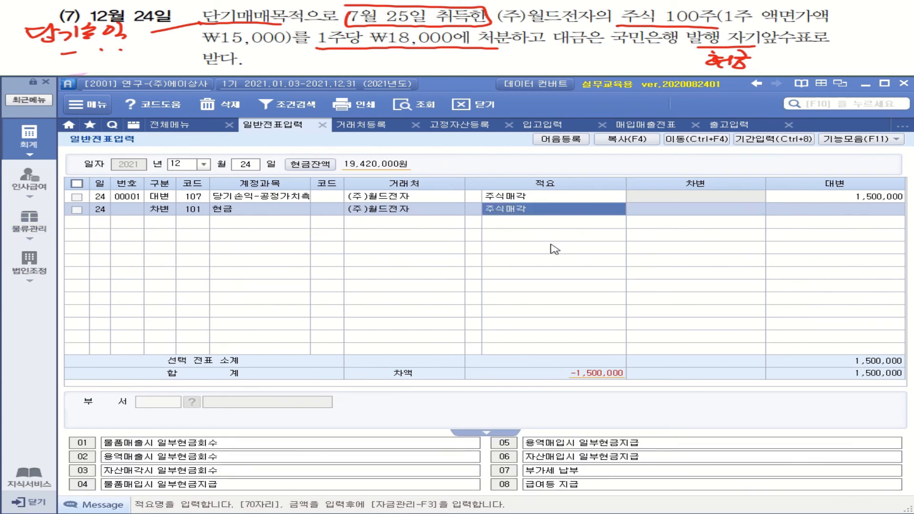
{"action": "type", "text": "주시"}
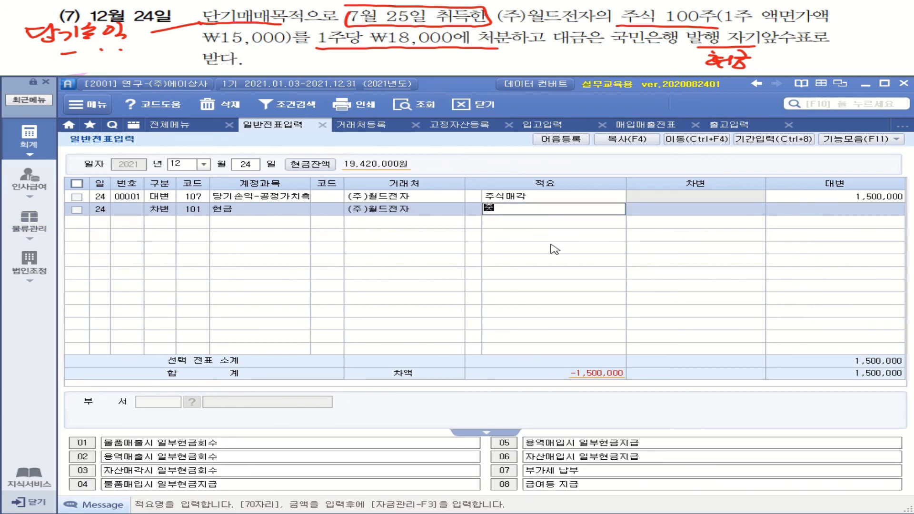
{"action": "type", "text": "ㄱ"}
{"action": "type", "text": "처분"}
{"action": "type", "text": "대"}
{"action": "type", "text": "금미"}
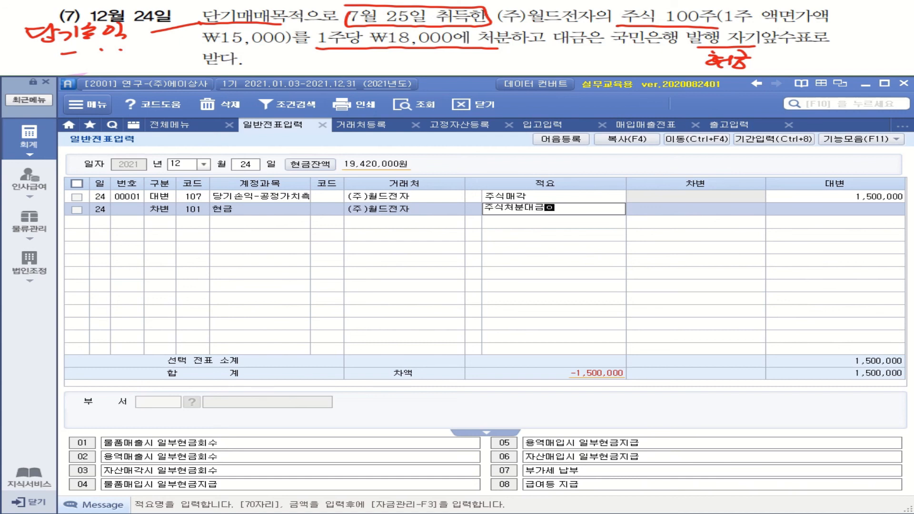
{"action": "type", "text": "입ㄱ"}
{"action": "type", "text": "금"}
{"action": "key", "text": "Return"}
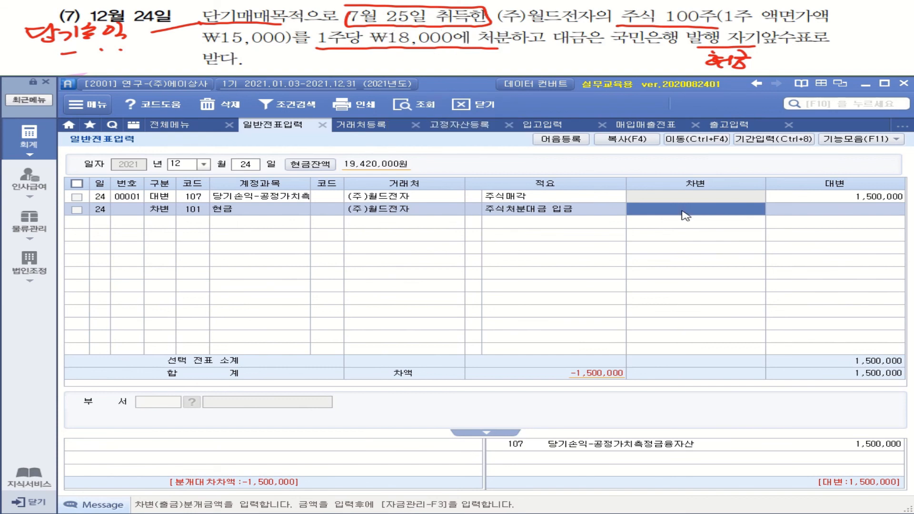
- Set the debit amount of the 현금 line to 1,800,000
{"action": "type", "text": "1800000"}
{"action": "key", "text": "Return"}
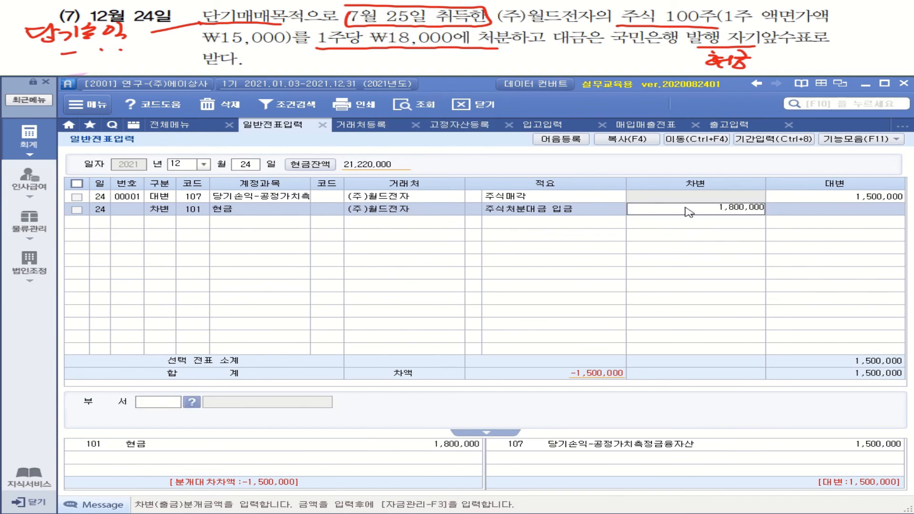
{"action": "key", "text": "Return"}
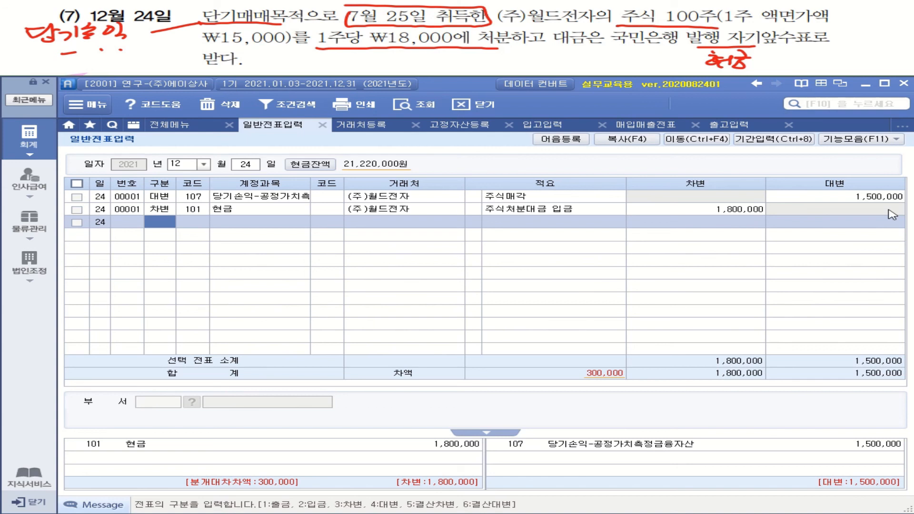
- Add a credit line (대변) with account 906 당기손익-공정가치측정금융자산처분이익 and counterparty (주)월드전자
{"action": "type", "text": "4당기"}
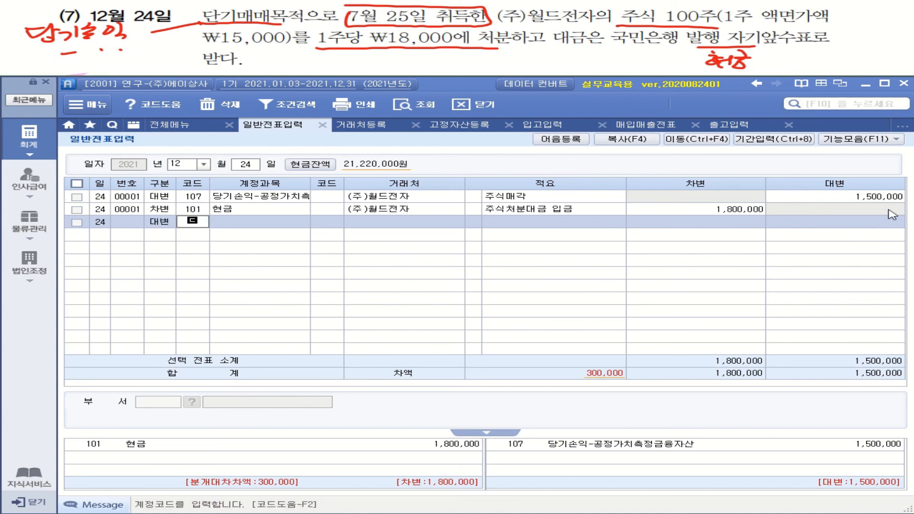
{"action": "key", "text": "Return"}
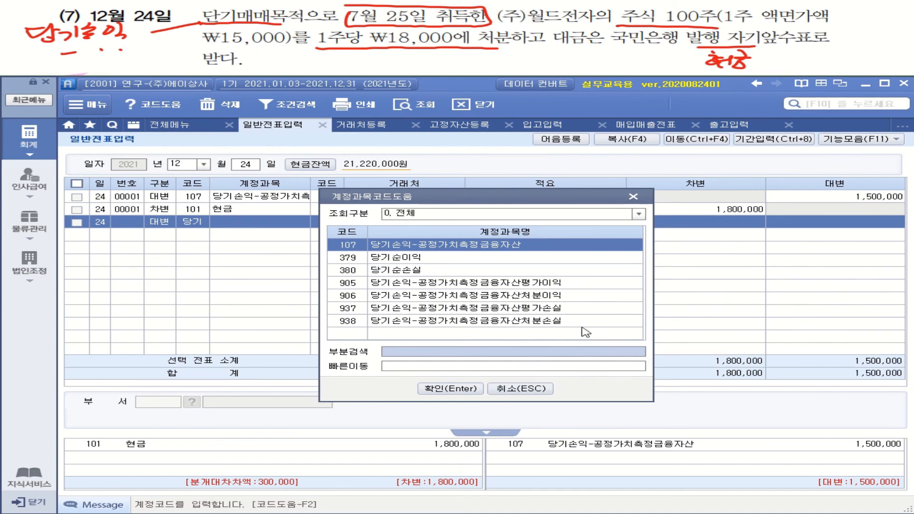
{"action": "left_click", "coordinate": [555, 296]}
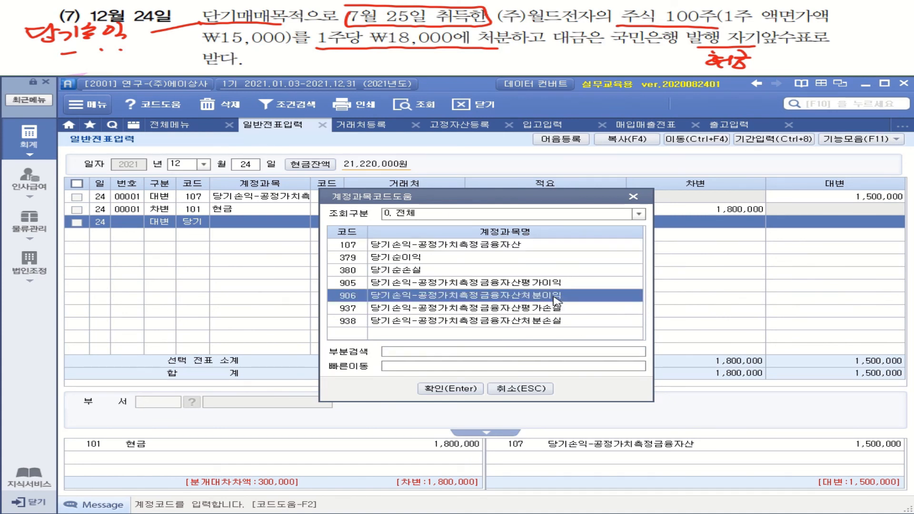
{"action": "double_click", "coordinate": [555, 296]}
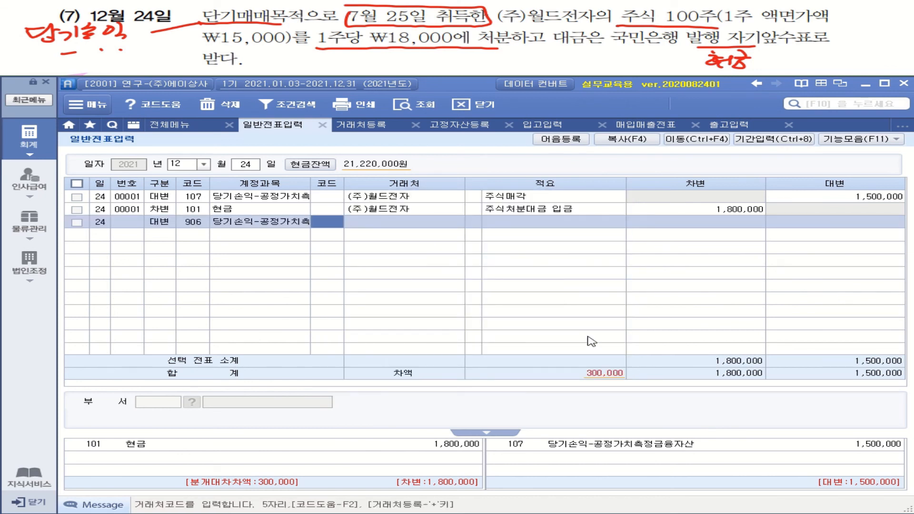
{"action": "key", "text": "Return"}
{"action": "key", "text": "Return"}
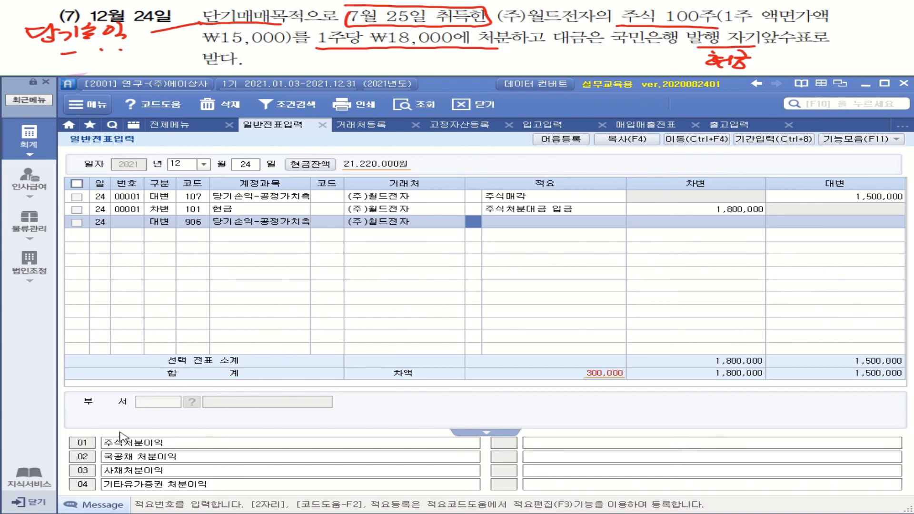
- Give the account 906 credit line the preset description 01 주식처분이익 and a credit amount of 300,000
{"action": "type", "text": "1"}
{"action": "key", "text": "Return"}
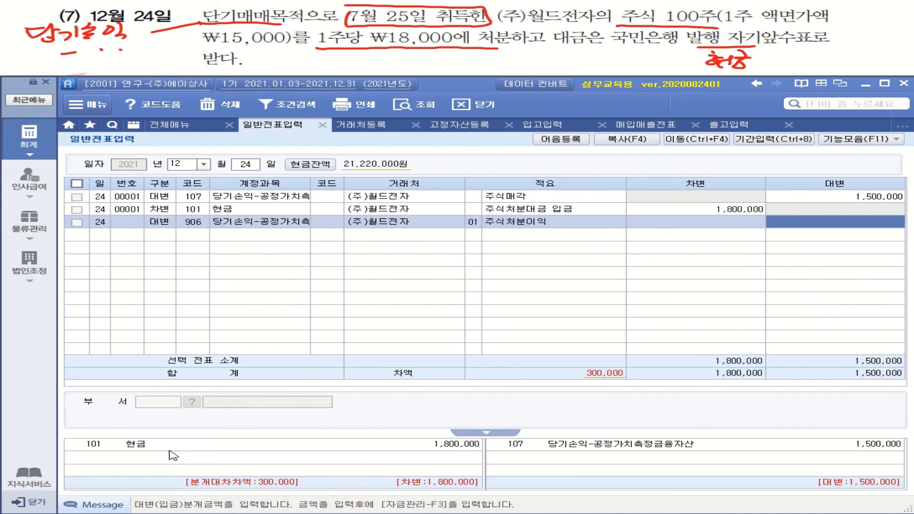
{"action": "type", "text": "3000000"}
{"action": "key", "text": "Return"}
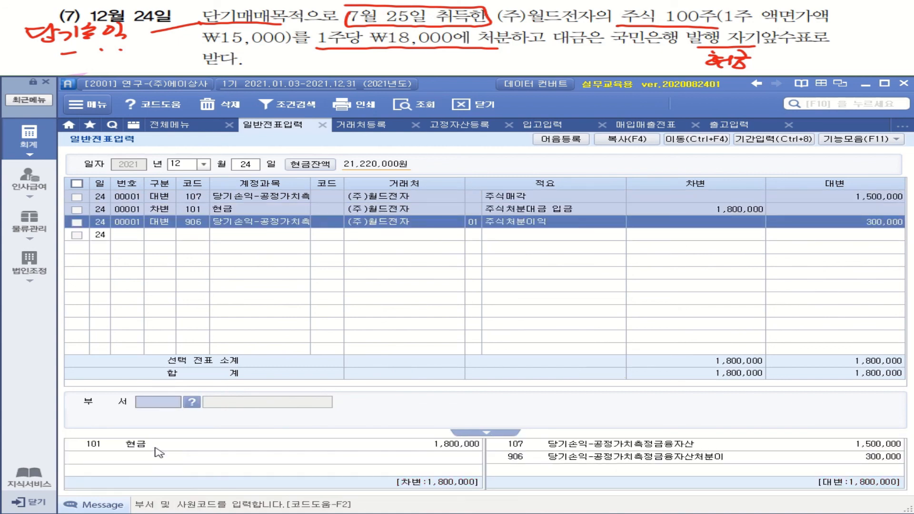
{"action": "left_click", "coordinate": [159, 222]}
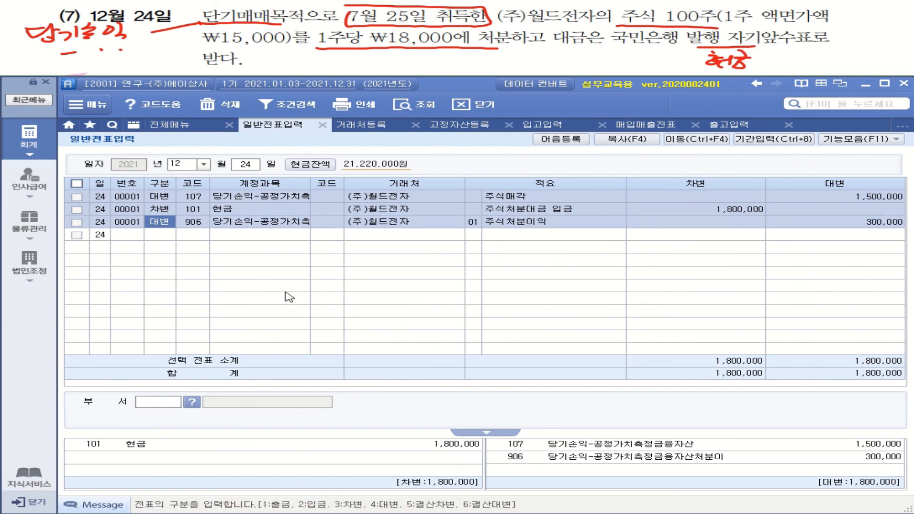
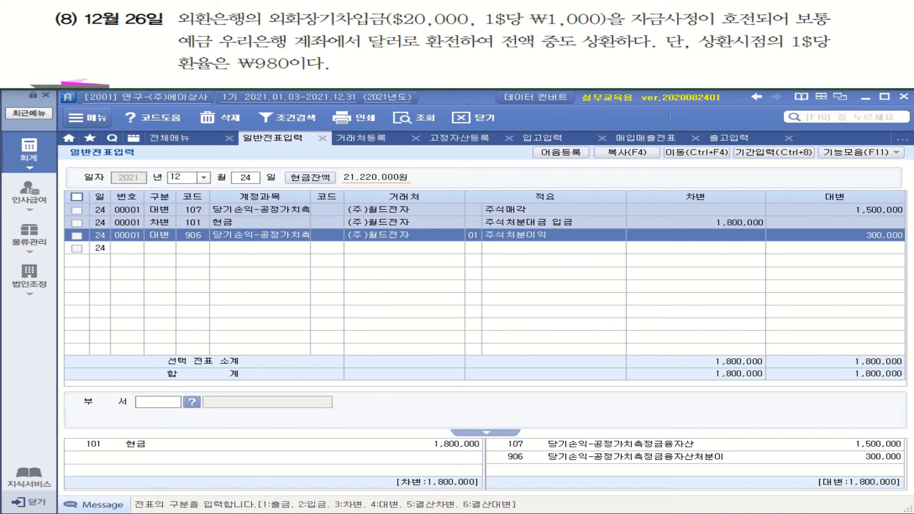
- Set the general voucher entry date to December 26, 2021
{"action": "left_click_drag", "start_coordinate": [262, 27], "coordinate": [611, 28]}
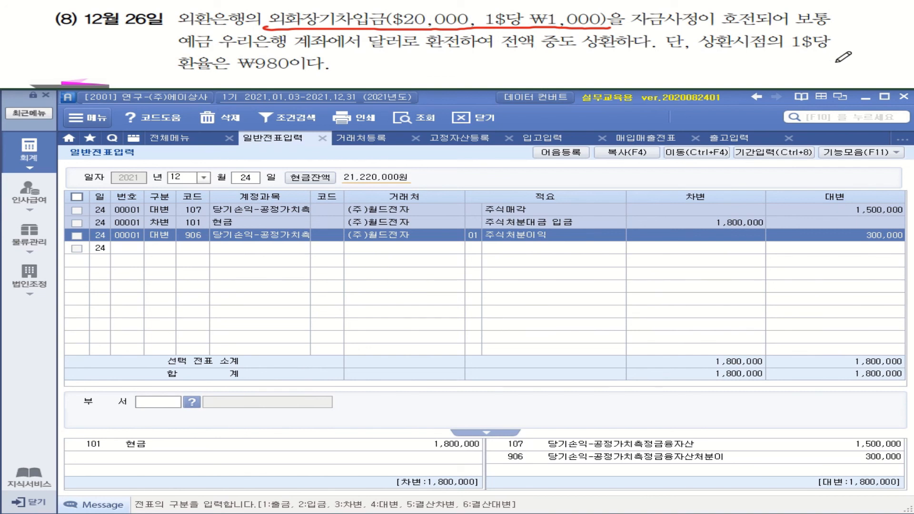
{"action": "left_click", "coordinate": [243, 181]}
{"action": "type", "text": "26"}
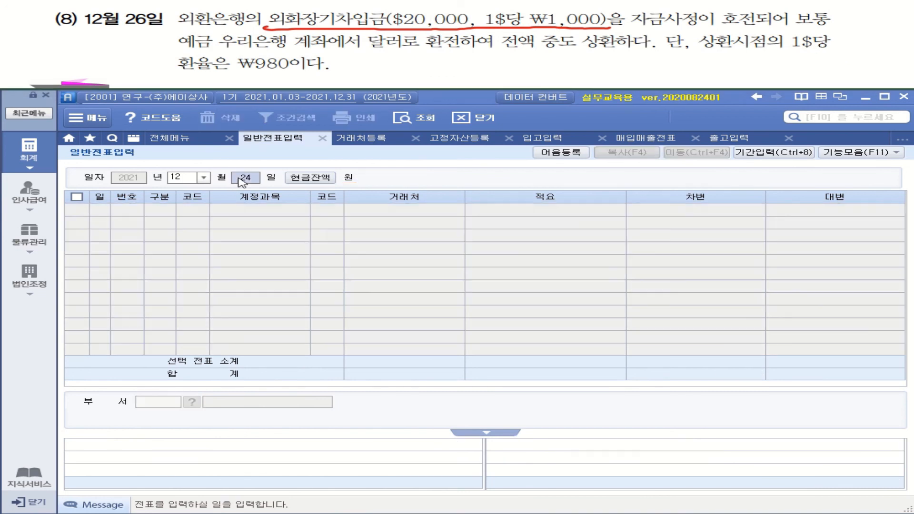
{"action": "key", "text": "Return"}
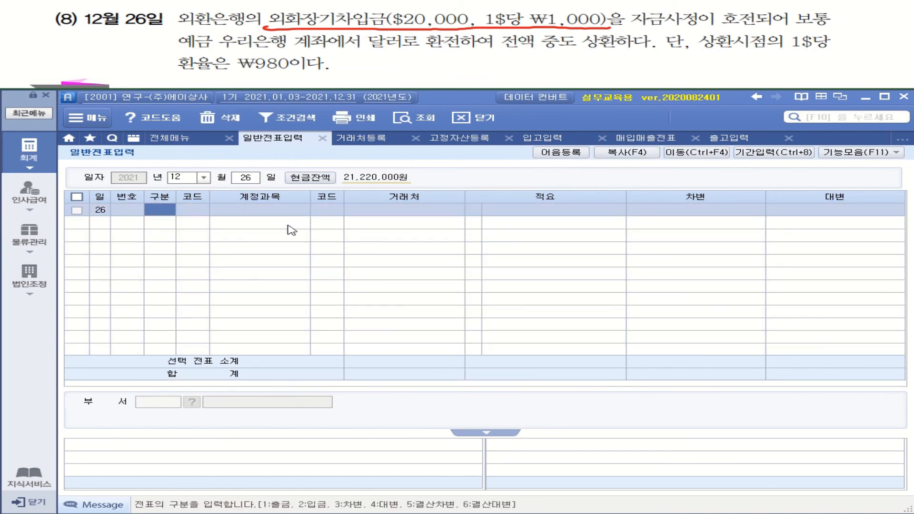
- Start a debit line (차변) on the December 26 voucher with account 305 외화장기차입금 and counterparty 외환은행
{"action": "type", "text": "3"}
{"action": "key", "text": "Return"}
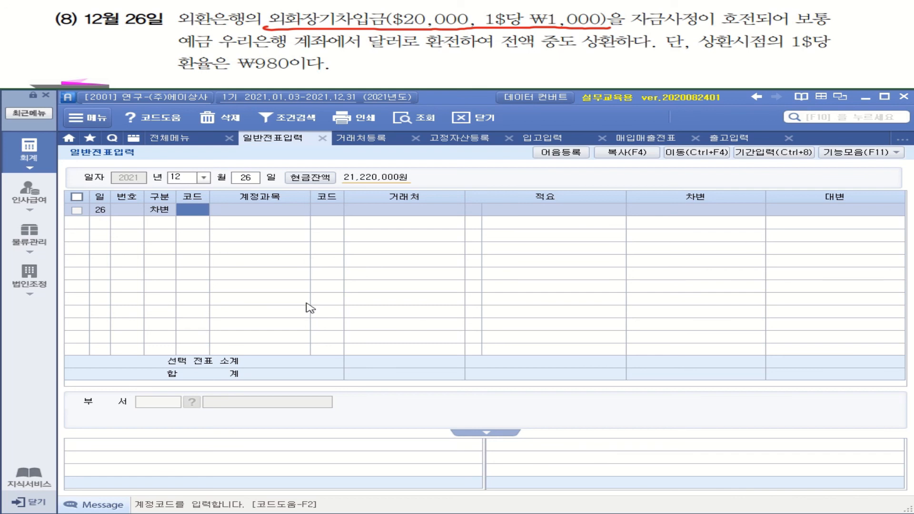
{"action": "type", "text": "통오호"}
{"action": "key", "text": "Return"}
{"action": "type", "text": "장ㄱㅣ"}
{"action": "key", "text": "Return"}
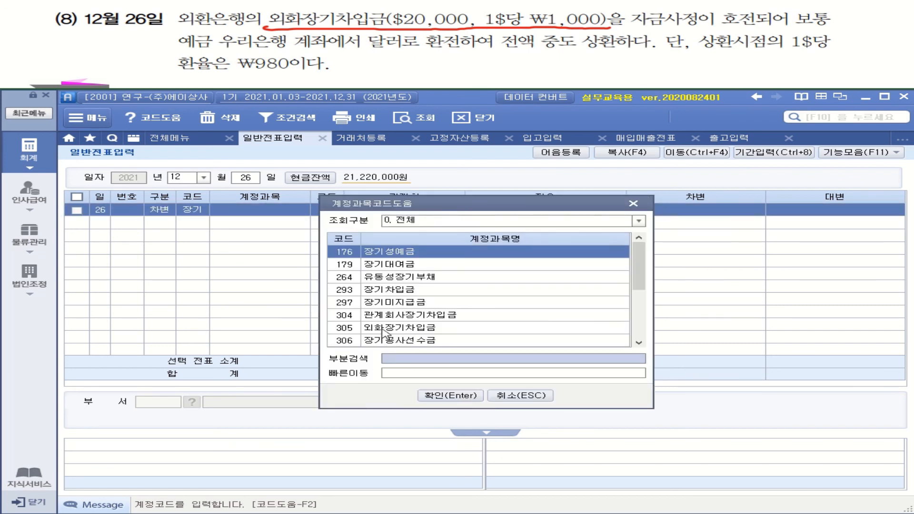
{"action": "double_click", "coordinate": [382, 328]}
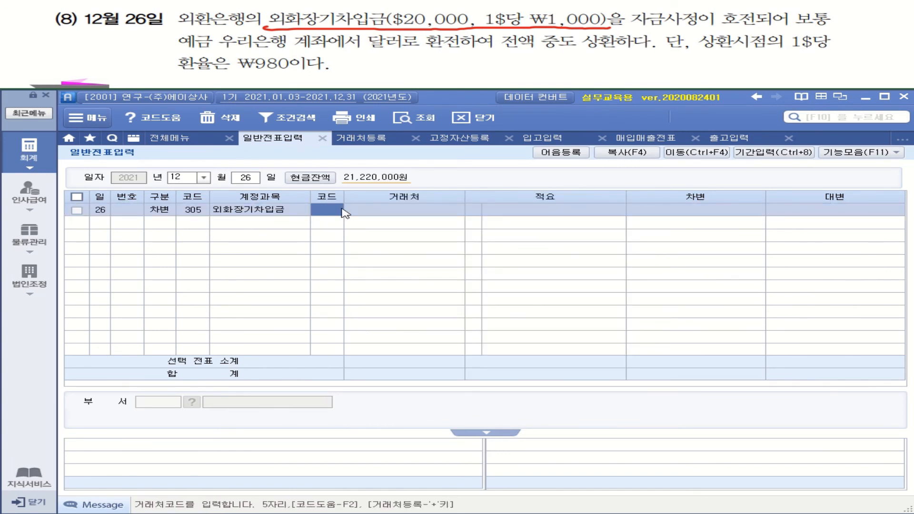
{"action": "type", "text": "외환"}
{"action": "key", "text": "Return"}
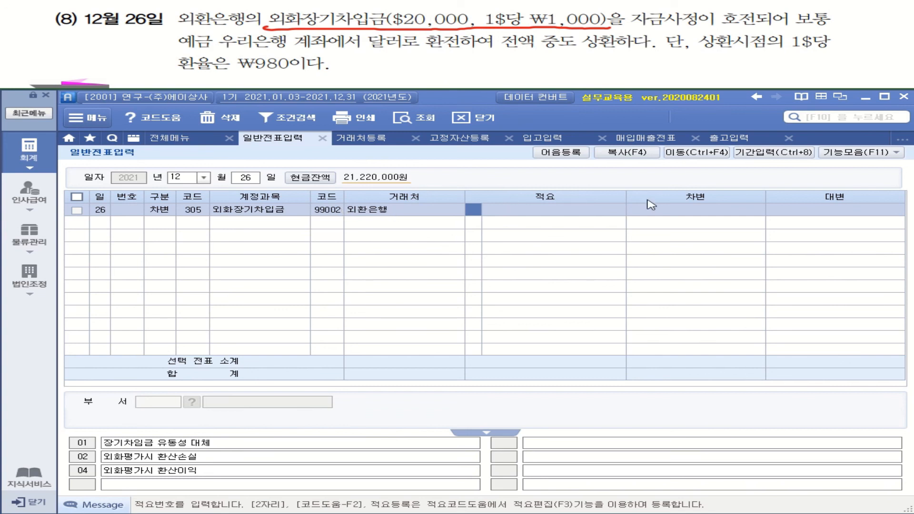
- Enter the description 외화장기차입금 전액 중도 상환 on the account 305 debit line
{"action": "left_click", "coordinate": [530, 212]}
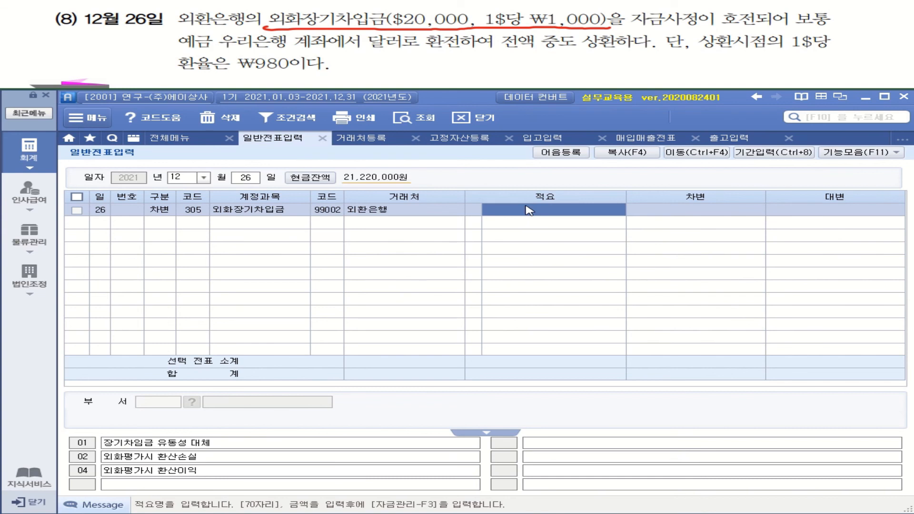
{"action": "type", "text": "외환"}
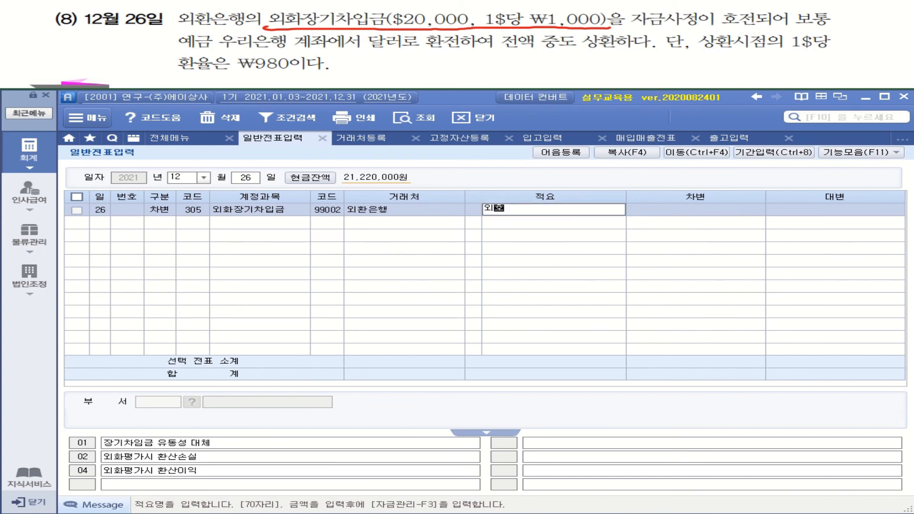
{"action": "type", "text": "ㅏ"}
{"action": "type", "text": "장기"}
{"action": "type", "text": "차입"}
{"action": "type", "text": "금"}
{"action": "type", "text": " 중"}
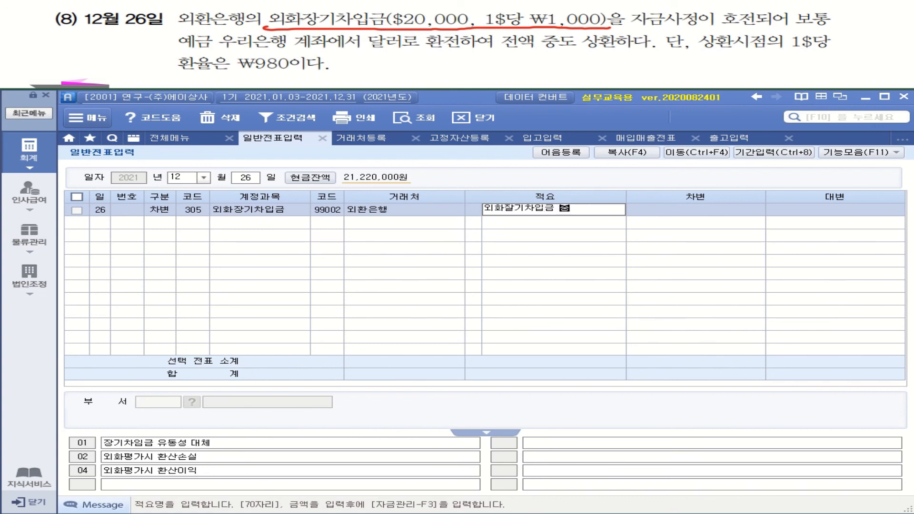
{"action": "key", "text": "BackSpace"}
{"action": "key", "text": "BackSpace"}
{"action": "type", "text": "ㅓㄴㅇㅐ"}
{"action": "type", "text": "ㅈ중ㄷ ㅅ상환"}
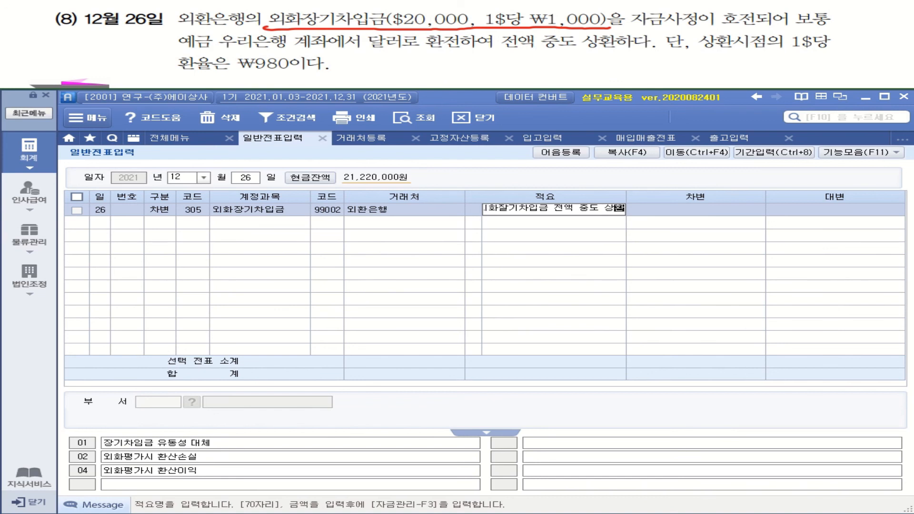
{"action": "key", "text": "Return"}
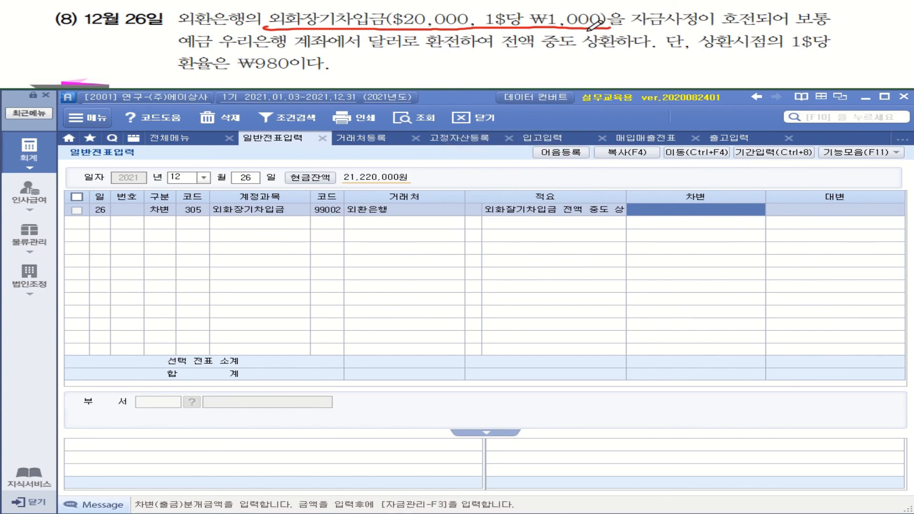
- Give the 외화장기차입금 debit line an amount of 20,000,000
{"action": "mouse_move", "coordinate": [469, 12]}
{"action": "left_mouse_down"}
{"action": "mouse_move", "coordinate": [520, 8]}
{"action": "mouse_move", "coordinate": [489, 13]}
{"action": "left_mouse_up"}
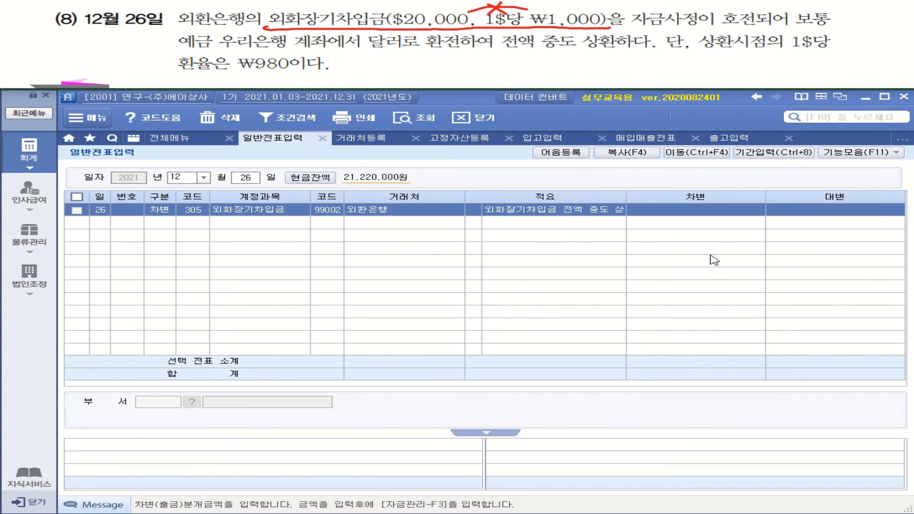
{"action": "left_click", "coordinate": [725, 208]}
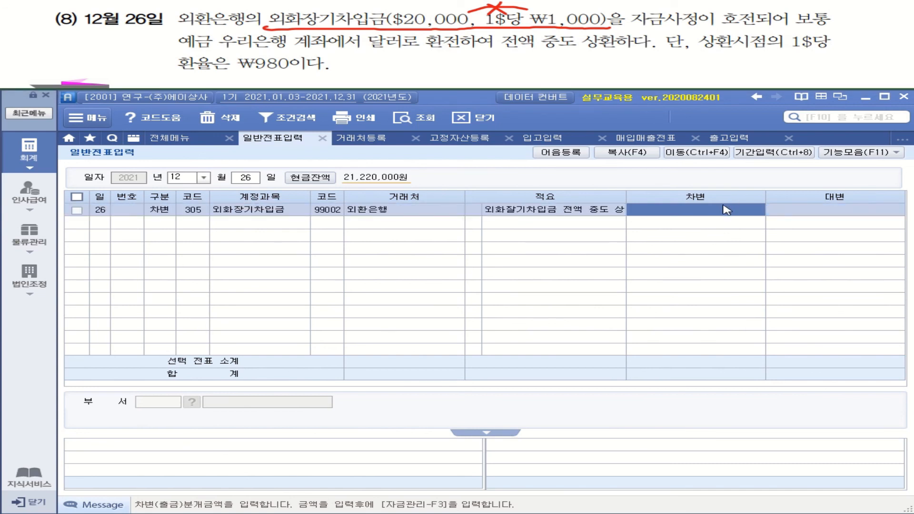
{"action": "type", "text": "20,000,000"}
{"action": "key", "text": "Return"}
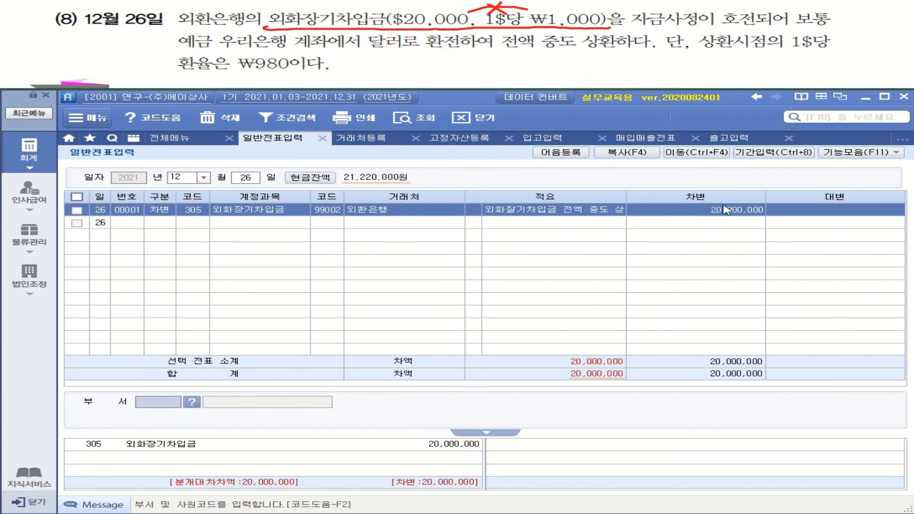
{"action": "key", "text": "Return"}
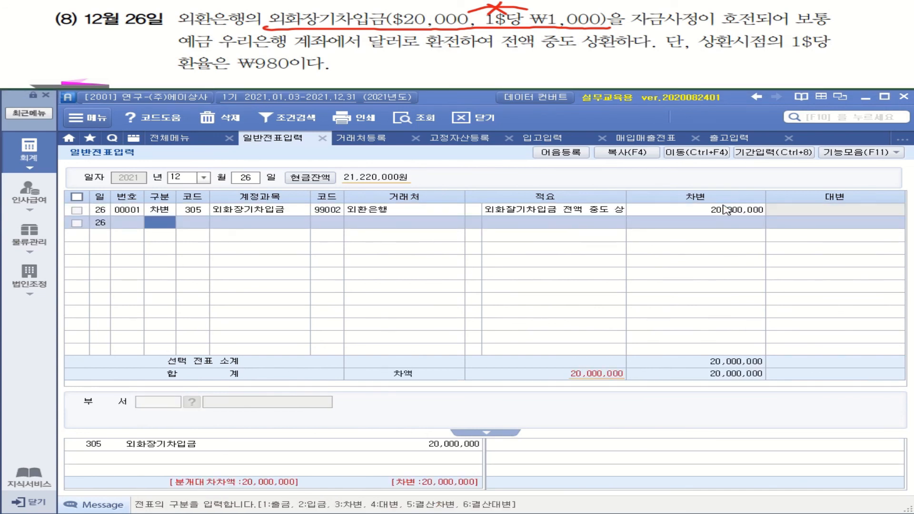
- Add a credit line (대변) with account 103 보통예금 and counterparty 우리은행(보통), reusing the previous line's description
{"action": "type", "text": "4"}
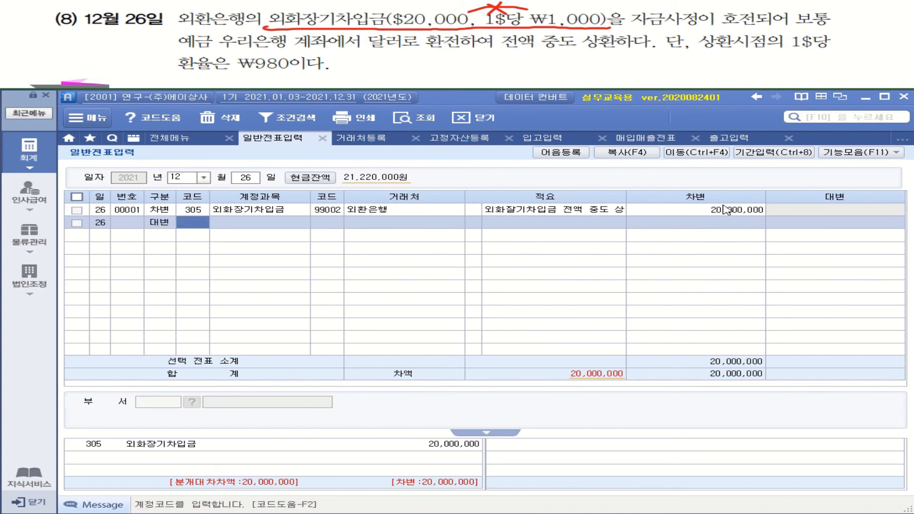
{"action": "type", "text": "102"}
{"action": "key", "text": "Return"}
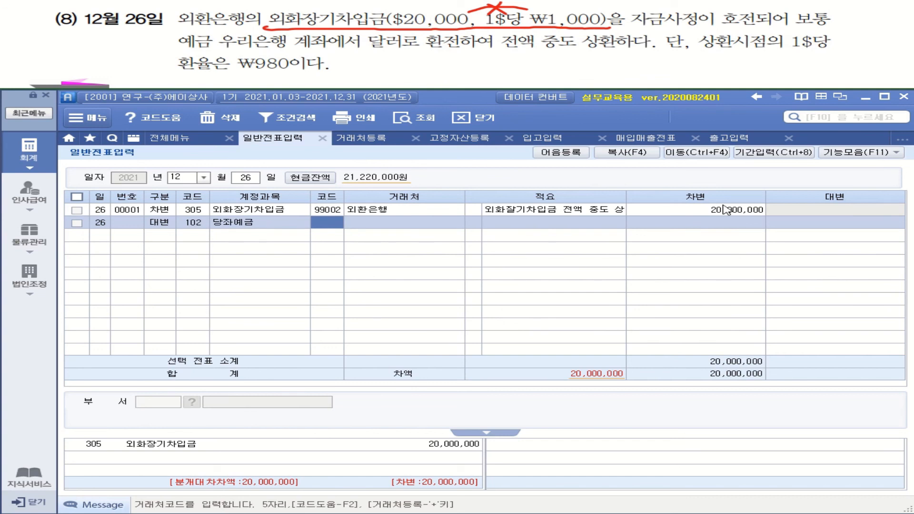
{"action": "key", "text": "shift+Tab"}
{"action": "type", "text": "103"}
{"action": "key", "text": "Return"}
{"action": "type", "text": "우리"}
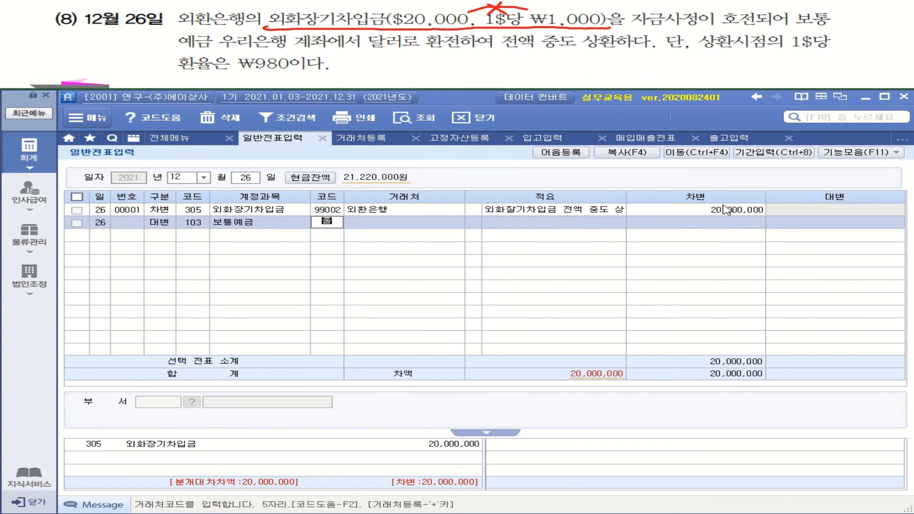
{"action": "key", "text": "Return"}
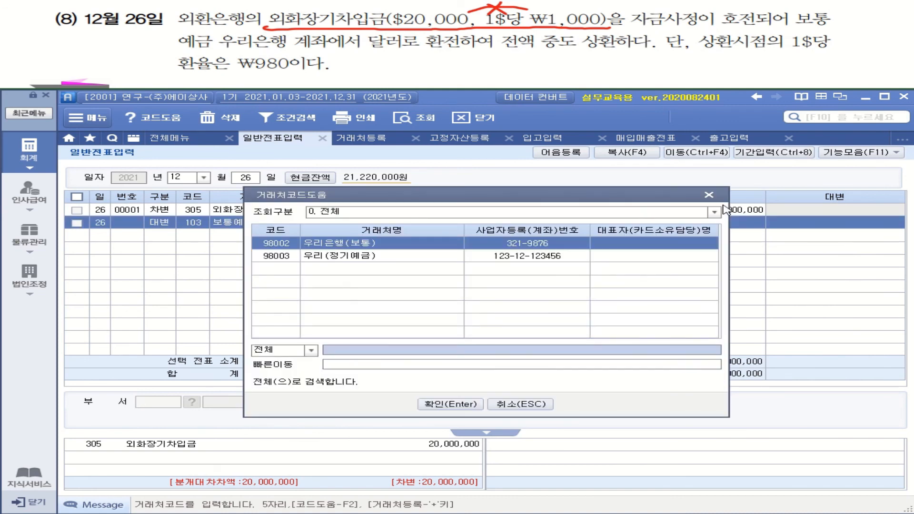
{"action": "key", "text": "Return"}
{"action": "key", "text": "Return"}
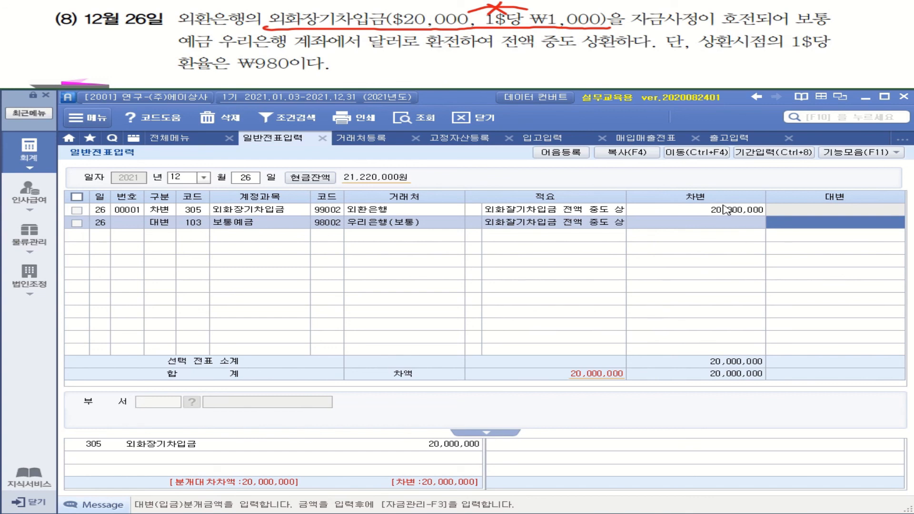
- Calculate 20,000 × 980 with the built-in calculator and apply it as the 보통예금 line's credit amount
{"action": "right_click", "coordinate": [801, 222]}
{"action": "left_click", "coordinate": [840, 264]}
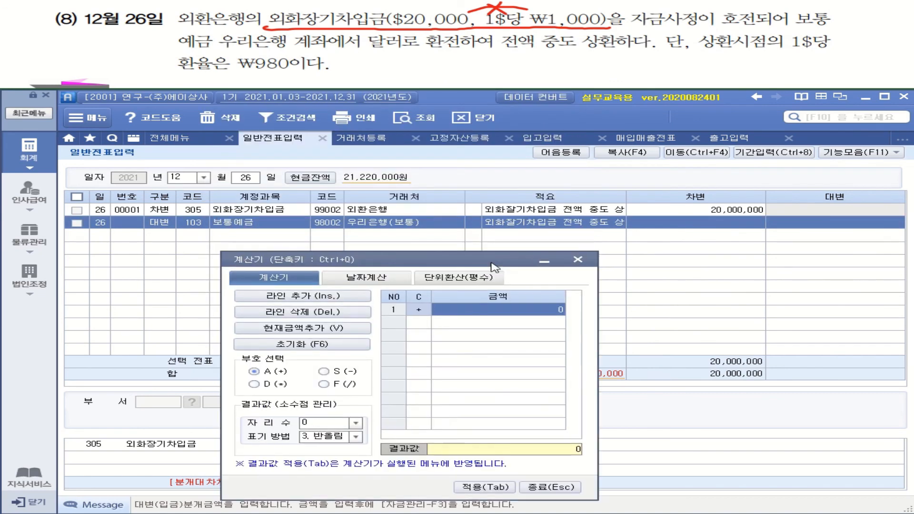
{"action": "type", "text": "200000"}
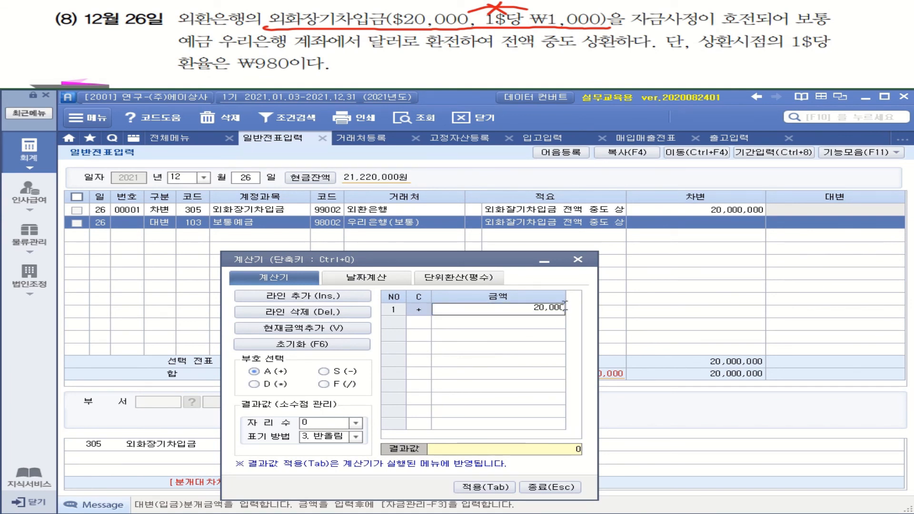
{"action": "key", "text": "Return"}
{"action": "left_click", "coordinate": [255, 385]}
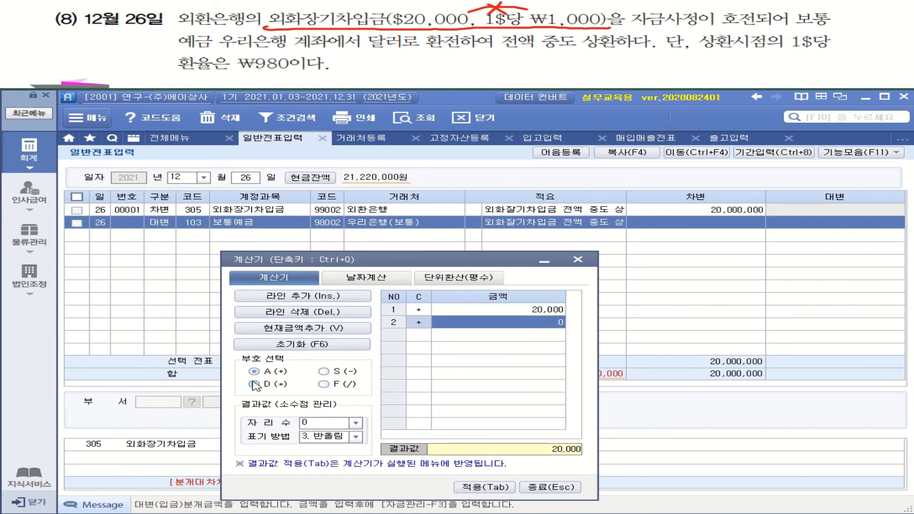
{"action": "type", "text": "980"}
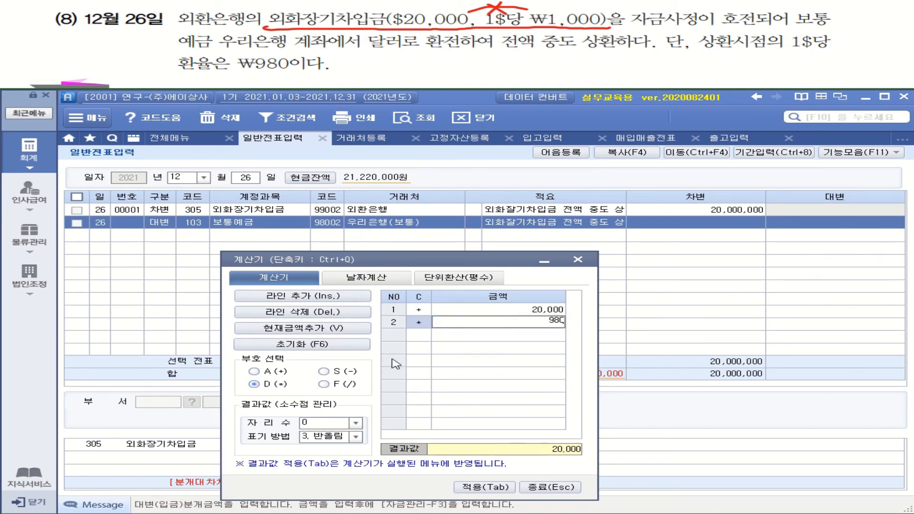
{"action": "key", "text": "Return"}
{"action": "left_click", "coordinate": [498, 488]}
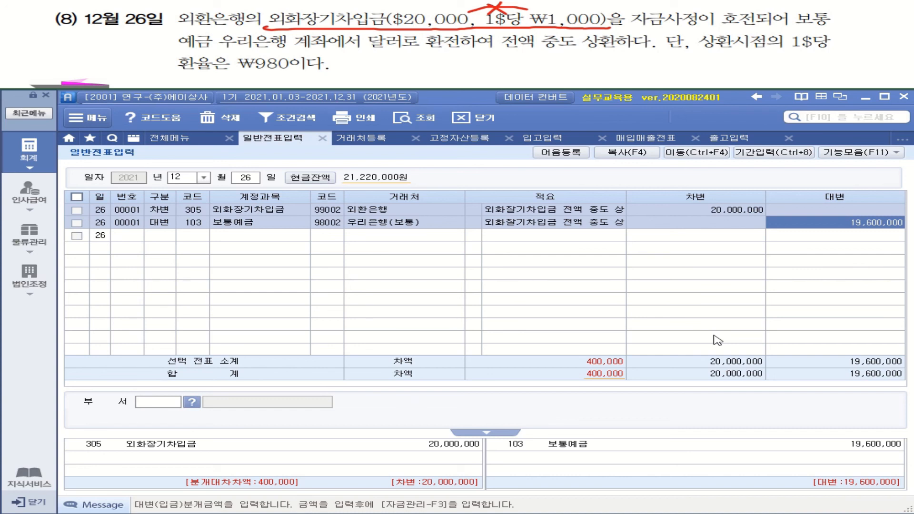
- Add a credit line (대변) with account 907 외환차익 and no counterparty
{"action": "key", "text": "Return"}
{"action": "type", "text": "4"}
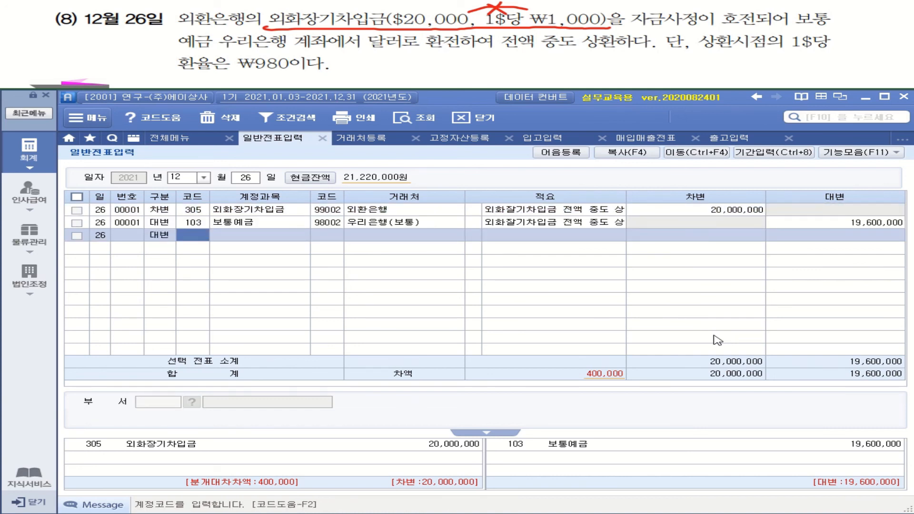
{"action": "type", "text": "외환"}
{"action": "key", "text": "Return"}
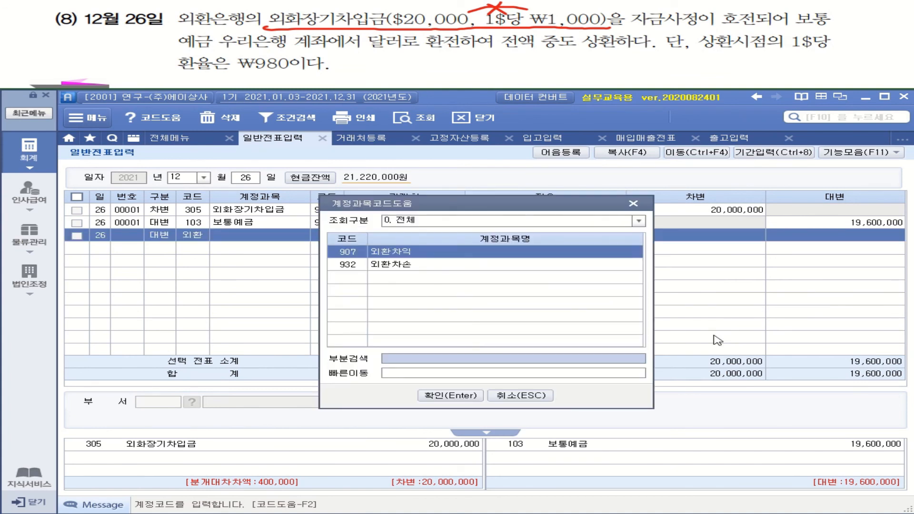
{"action": "double_click", "coordinate": [526, 252]}
{"action": "key", "text": "Return"}
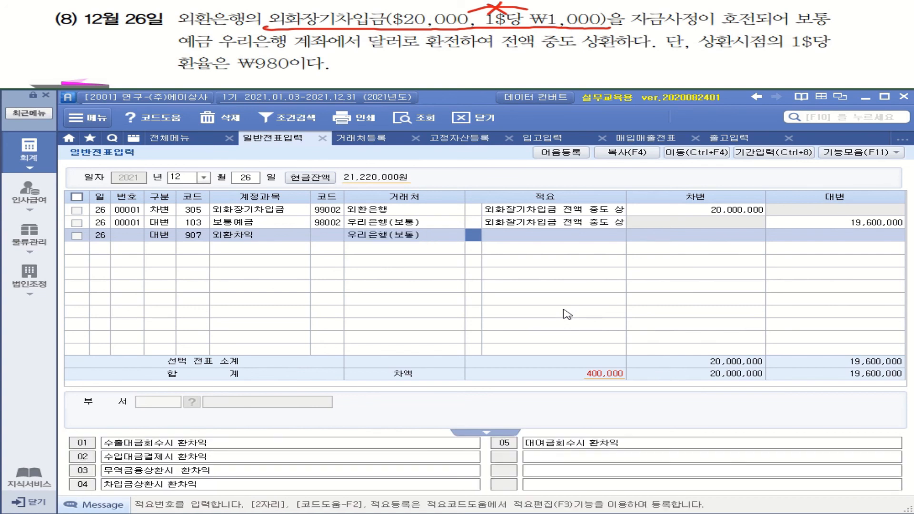
{"action": "key", "text": "Return"}
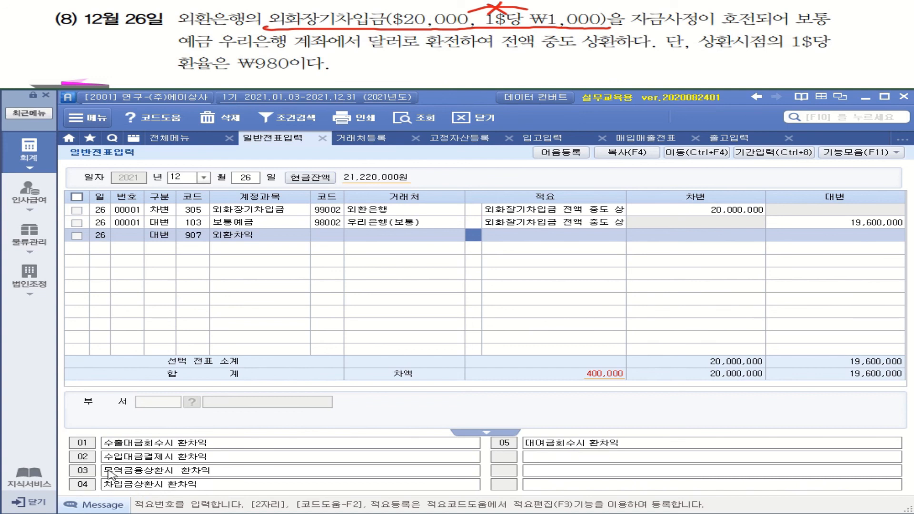
- Give the 외환차익 credit line the preset description 04 차입금상환시 환차익 and a credit amount of 400,000
{"action": "type", "text": "04"}
{"action": "key", "text": "Return"}
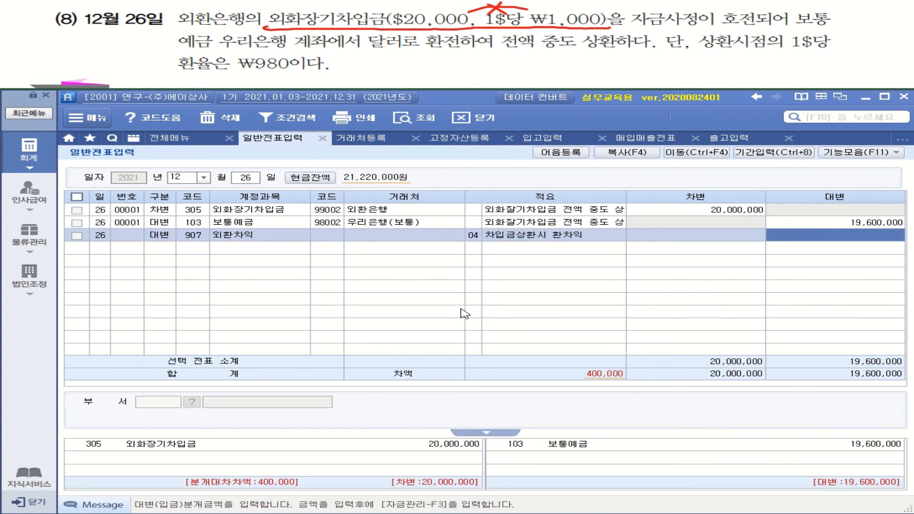
{"action": "type", "text": "4000000"}
{"action": "key", "text": "Return"}
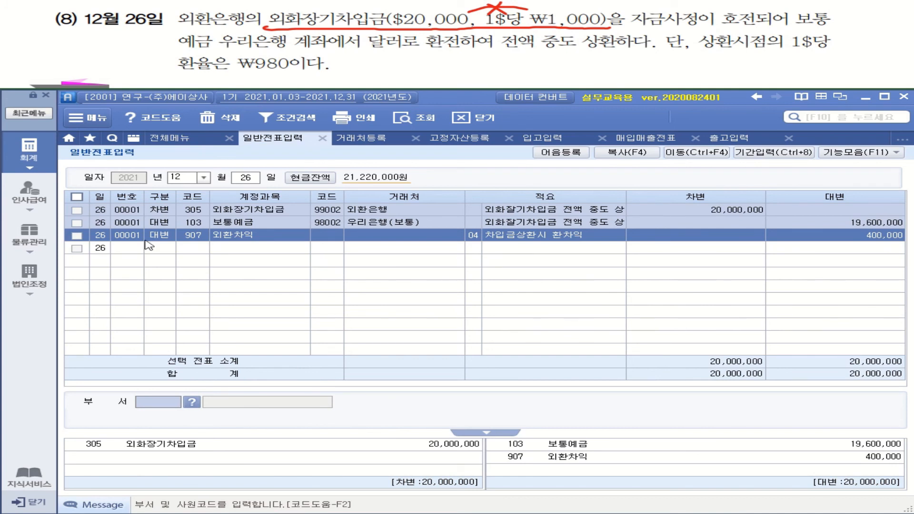
{"action": "left_click", "coordinate": [198, 241]}
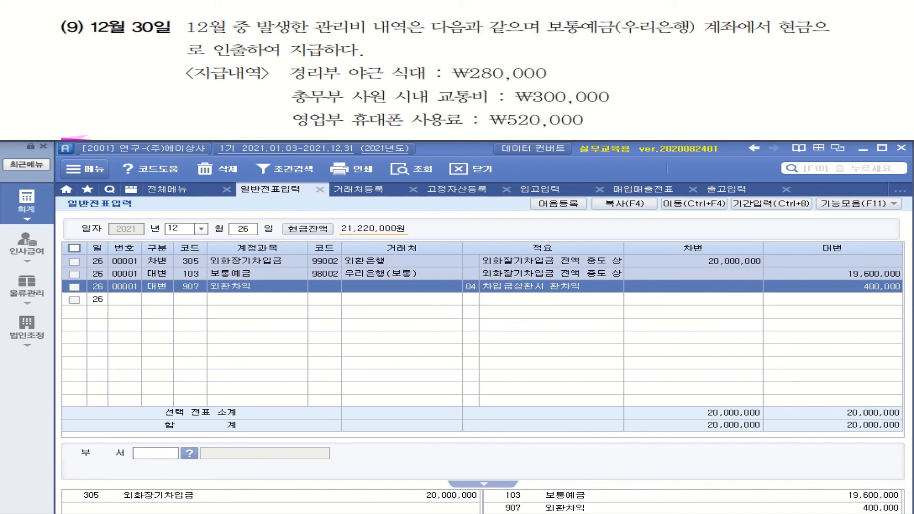
{"action": "mouse_move", "coordinate": [539, 45]}
{"action": "left_mouse_down"}
{"action": "mouse_move", "coordinate": [577, 35]}
{"action": "mouse_move", "coordinate": [769, 34]}
{"action": "left_mouse_up"}
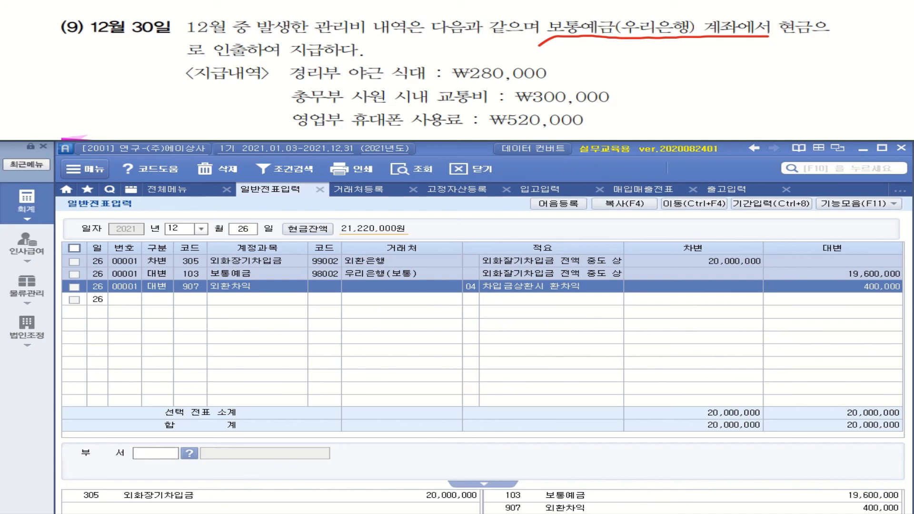
{"action": "mouse_move", "coordinate": [753, 56]}
{"action": "left_mouse_down"}
{"action": "mouse_move", "coordinate": [729, 76]}
{"action": "mouse_move", "coordinate": [766, 69]}
{"action": "left_mouse_up"}
{"action": "left_click_drag", "start_coordinate": [752, 70], "coordinate": [766, 78]}
{"action": "mouse_move", "coordinate": [770, 56]}
{"action": "left_mouse_down"}
{"action": "mouse_move", "coordinate": [786, 53]}
{"action": "mouse_move", "coordinate": [787, 67]}
{"action": "mouse_move", "coordinate": [767, 80]}
{"action": "left_mouse_up"}
{"action": "left_click_drag", "start_coordinate": [783, 65], "coordinate": [812, 76]}
{"action": "mouse_move", "coordinate": [812, 63]}
{"action": "left_mouse_down"}
{"action": "mouse_move", "coordinate": [831, 53]}
{"action": "mouse_move", "coordinate": [829, 79]}
{"action": "mouse_move", "coordinate": [839, 81]}
{"action": "left_mouse_up"}
{"action": "mouse_move", "coordinate": [877, 60]}
{"action": "left_mouse_down"}
{"action": "mouse_move", "coordinate": [891, 72]}
{"action": "mouse_move", "coordinate": [884, 81]}
{"action": "left_mouse_up"}
{"action": "mouse_move", "coordinate": [668, 27]}
{"action": "left_mouse_down"}
{"action": "mouse_move", "coordinate": [850, 49]}
{"action": "mouse_move", "coordinate": [873, 61]}
{"action": "left_mouse_up"}
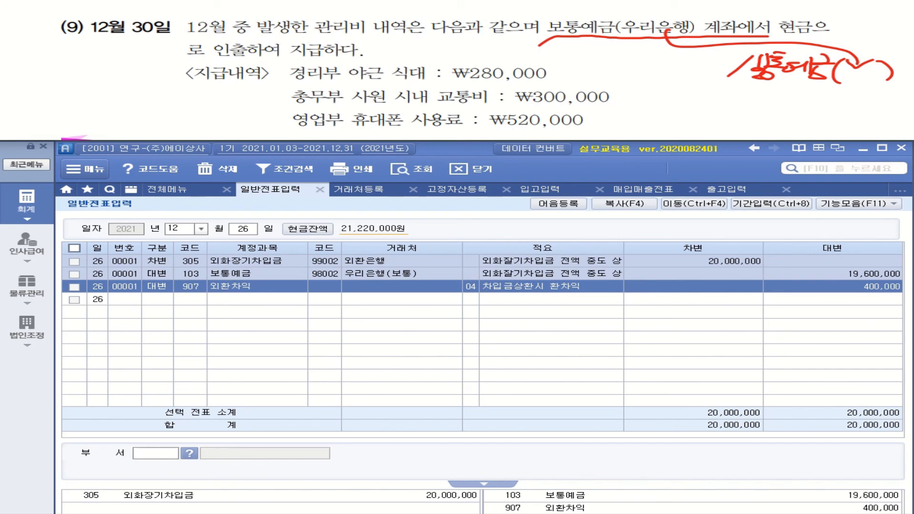
{"action": "mouse_move", "coordinate": [352, 79]}
{"action": "left_mouse_down"}
{"action": "mouse_move", "coordinate": [430, 77]}
{"action": "mouse_move", "coordinate": [392, 57]}
{"action": "mouse_move", "coordinate": [412, 53]}
{"action": "left_mouse_up"}
{"action": "mouse_move", "coordinate": [400, 47]}
{"action": "left_mouse_down"}
{"action": "mouse_move", "coordinate": [414, 53]}
{"action": "mouse_move", "coordinate": [403, 61]}
{"action": "left_mouse_up"}
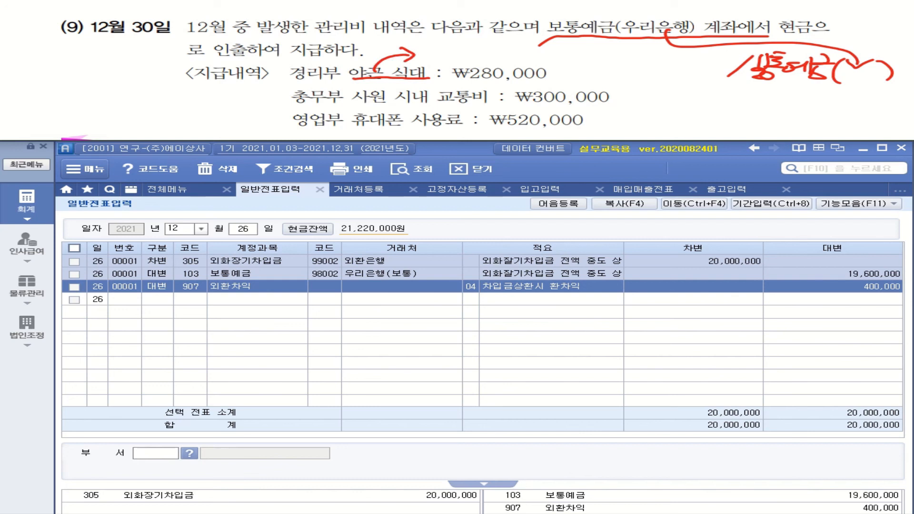
{"action": "mouse_move", "coordinate": [433, 37]}
{"action": "left_mouse_down"}
{"action": "mouse_move", "coordinate": [434, 47]}
{"action": "mouse_move", "coordinate": [448, 45]}
{"action": "left_mouse_up"}
{"action": "left_click_drag", "start_coordinate": [435, 42], "coordinate": [447, 41]}
{"action": "mouse_move", "coordinate": [433, 50]}
{"action": "left_mouse_down"}
{"action": "mouse_move", "coordinate": [448, 46]}
{"action": "mouse_move", "coordinate": [441, 53]}
{"action": "left_mouse_up"}
{"action": "left_click_drag", "start_coordinate": [431, 57], "coordinate": [444, 58]}
{"action": "left_click_drag", "start_coordinate": [457, 45], "coordinate": [468, 55]}
{"action": "mouse_move", "coordinate": [474, 41]}
{"action": "left_mouse_down"}
{"action": "mouse_move", "coordinate": [475, 57]}
{"action": "mouse_move", "coordinate": [505, 49]}
{"action": "mouse_move", "coordinate": [490, 61]}
{"action": "left_mouse_up"}
{"action": "mouse_move", "coordinate": [500, 47]}
{"action": "left_mouse_down"}
{"action": "mouse_move", "coordinate": [523, 44]}
{"action": "mouse_move", "coordinate": [520, 51]}
{"action": "left_mouse_up"}
{"action": "mouse_move", "coordinate": [527, 41]}
{"action": "left_mouse_down"}
{"action": "mouse_move", "coordinate": [528, 53]}
{"action": "mouse_move", "coordinate": [516, 54]}
{"action": "left_mouse_up"}
{"action": "left_click_drag", "start_coordinate": [539, 45], "coordinate": [539, 55]}
{"action": "left_click_drag", "start_coordinate": [550, 43], "coordinate": [549, 55]}
{"action": "left_click_drag", "start_coordinate": [539, 50], "coordinate": [550, 49]}
{"action": "left_click_drag", "start_coordinate": [558, 43], "coordinate": [560, 55]}
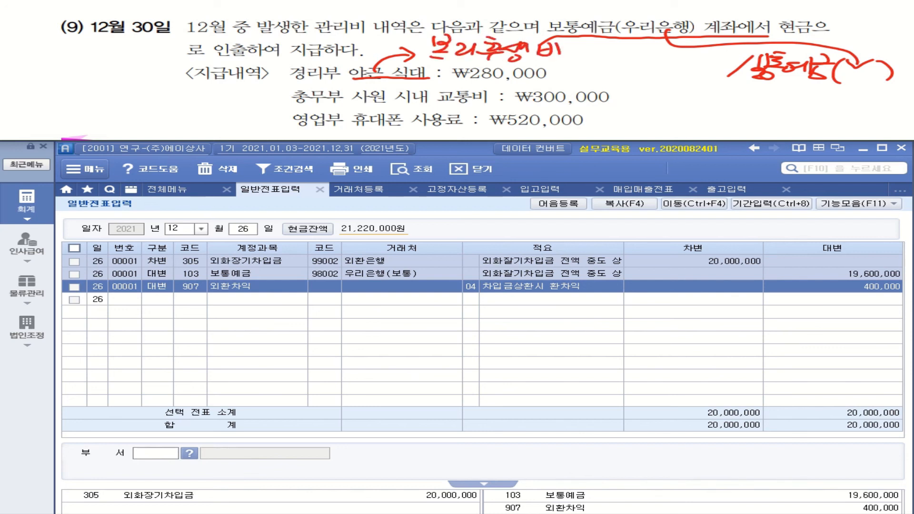
{"action": "left_click_drag", "start_coordinate": [399, 105], "coordinate": [495, 105]}
{"action": "left_click_drag", "start_coordinate": [615, 101], "coordinate": [644, 100]}
{"action": "mouse_move", "coordinate": [637, 94]}
{"action": "left_mouse_down"}
{"action": "mouse_move", "coordinate": [637, 108]}
{"action": "mouse_move", "coordinate": [665, 98]}
{"action": "mouse_move", "coordinate": [695, 108]}
{"action": "left_mouse_up"}
{"action": "left_click_drag", "start_coordinate": [707, 96], "coordinate": [713, 109]}
{"action": "left_click_drag", "start_coordinate": [728, 93], "coordinate": [731, 108]}
{"action": "left_click_drag", "start_coordinate": [741, 89], "coordinate": [763, 102]}
{"action": "left_click_drag", "start_coordinate": [734, 107], "coordinate": [762, 107]}
{"action": "left_click_drag", "start_coordinate": [772, 95], "coordinate": [773, 103]}
{"action": "left_click_drag", "start_coordinate": [782, 94], "coordinate": [783, 114]}
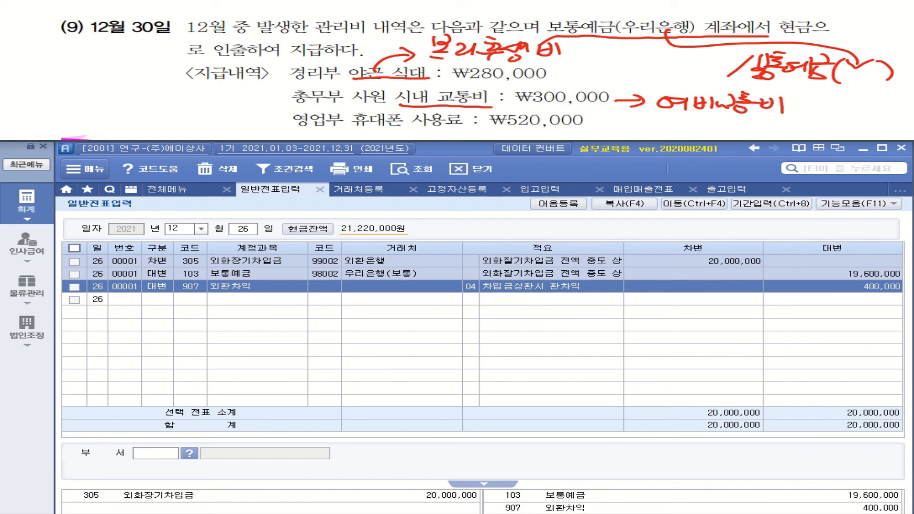
{"action": "left_click_drag", "start_coordinate": [350, 128], "coordinate": [465, 127]}
{"action": "left_click_drag", "start_coordinate": [589, 126], "coordinate": [618, 126]}
{"action": "mouse_move", "coordinate": [614, 120]}
{"action": "left_mouse_down"}
{"action": "mouse_move", "coordinate": [615, 133]}
{"action": "mouse_move", "coordinate": [667, 118]}
{"action": "mouse_move", "coordinate": [658, 124]}
{"action": "left_mouse_up"}
{"action": "mouse_move", "coordinate": [646, 126]}
{"action": "left_mouse_down"}
{"action": "mouse_move", "coordinate": [669, 126]}
{"action": "mouse_move", "coordinate": [659, 135]}
{"action": "left_mouse_up"}
{"action": "mouse_move", "coordinate": [667, 121]}
{"action": "left_mouse_down"}
{"action": "mouse_move", "coordinate": [686, 127]}
{"action": "mouse_move", "coordinate": [684, 138]}
{"action": "left_mouse_up"}
{"action": "left_click_drag", "start_coordinate": [695, 119], "coordinate": [709, 134]}
{"action": "left_click_drag", "start_coordinate": [716, 120], "coordinate": [718, 135]}
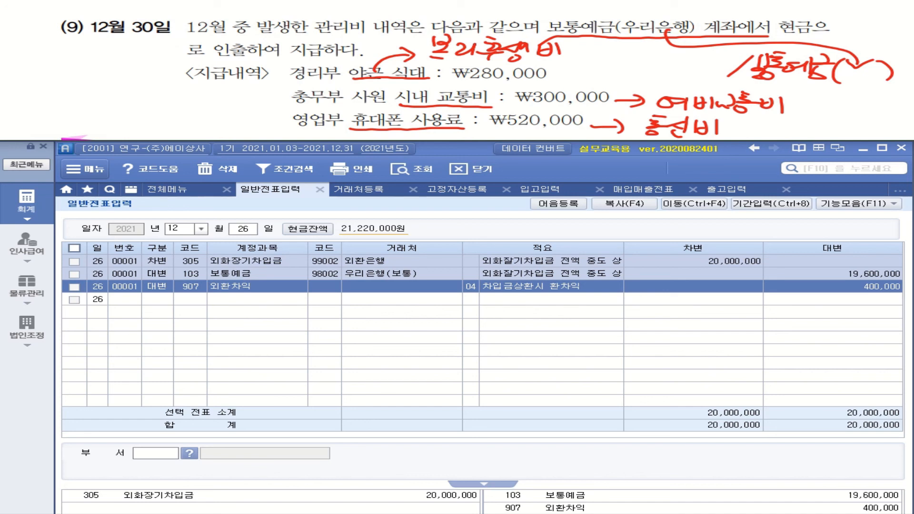
- Set the general voucher entry date to December 30, 2021
{"action": "left_click", "coordinate": [245, 230]}
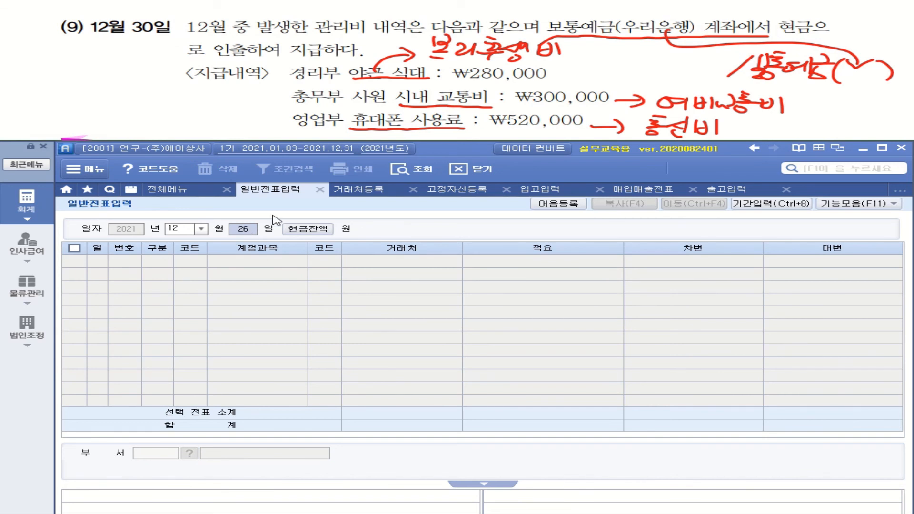
{"action": "key", "text": "Return"}
{"action": "type", "text": "30"}
{"action": "key", "text": "Return"}
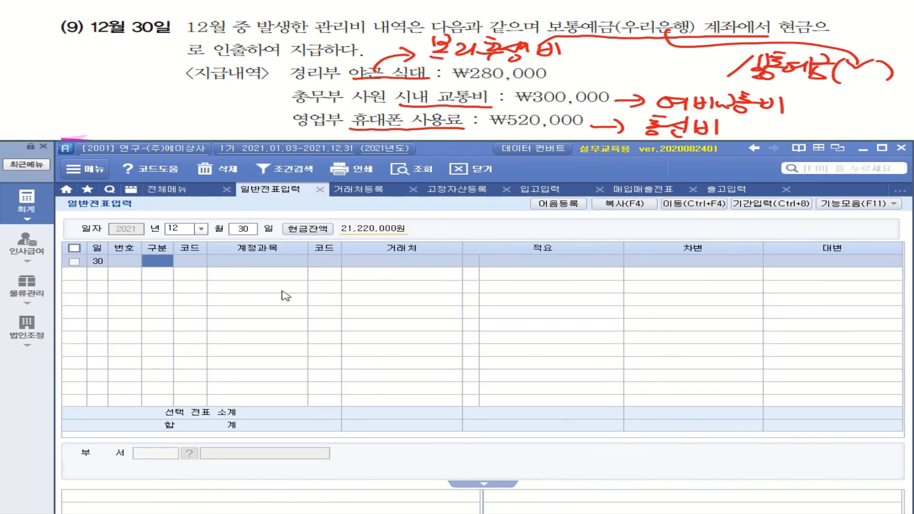
- Add a debit line (차변) with account 811 복리후생비 and no counterparty to the December 30 voucher
{"action": "type", "text": "3"}
{"action": "key", "text": "Return"}
{"action": "type", "text": "811"}
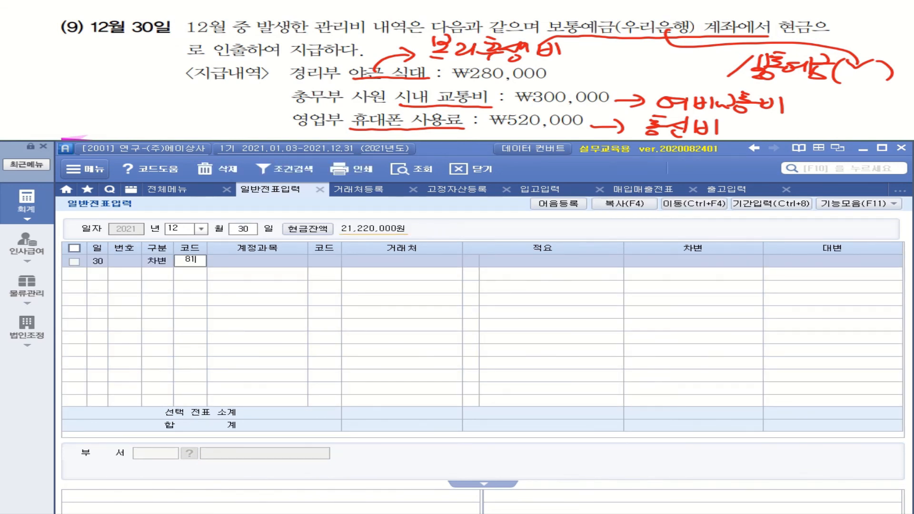
{"action": "key", "text": "Return"}
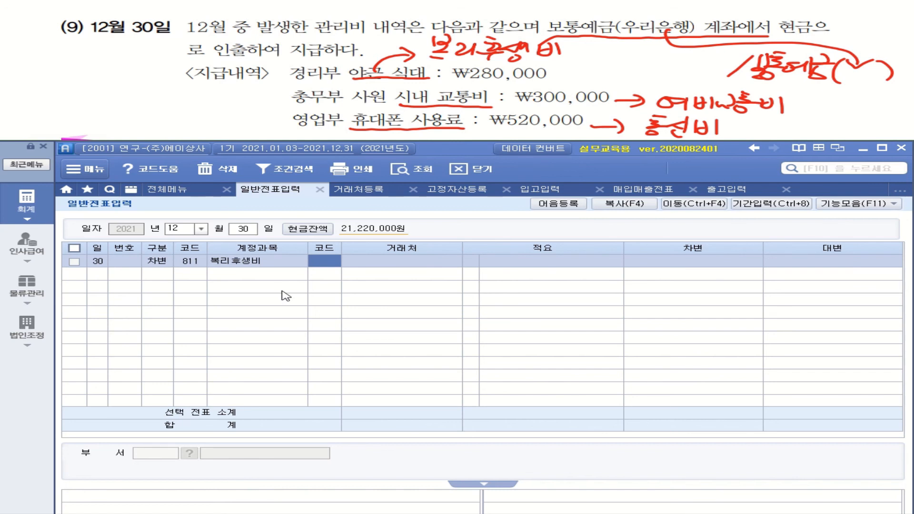
{"action": "left_click", "coordinate": [495, 263]}
{"action": "left_click", "coordinate": [385, 265]}
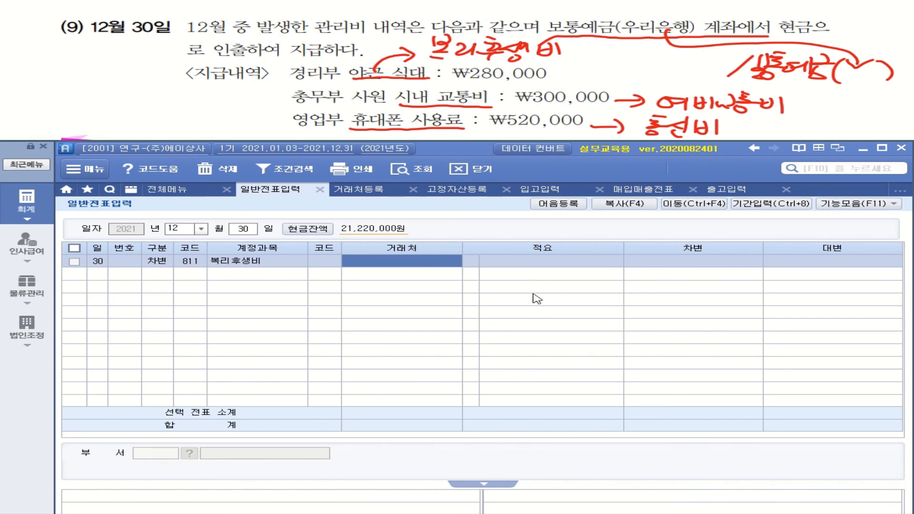
- Give the 복리후생비 debit line the description 야근 식대 and a debit amount of 280,000
{"action": "left_click", "coordinate": [519, 264]}
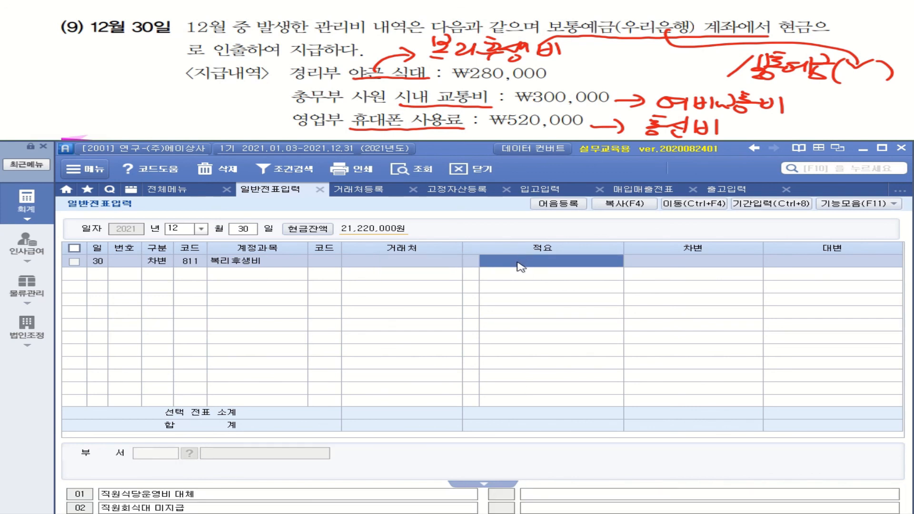
{"action": "left_click", "coordinate": [520, 263]}
{"action": "type", "text": "ㅇ"}
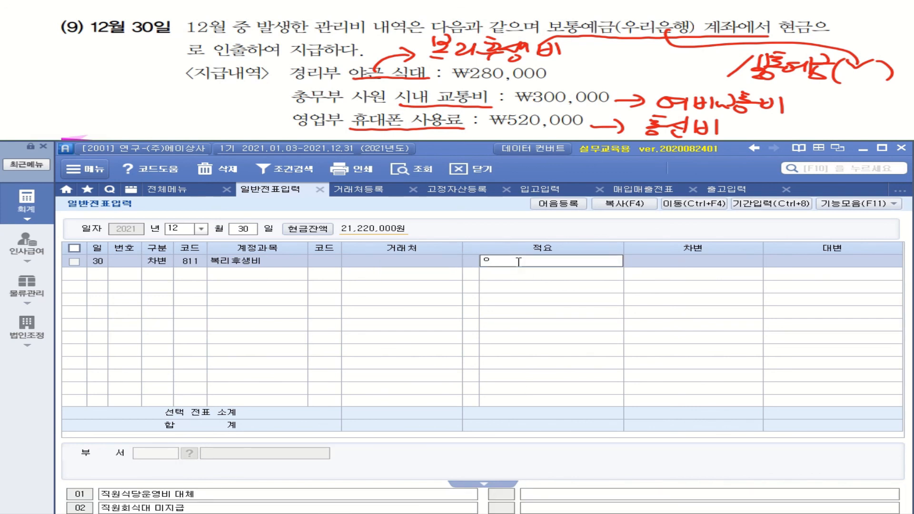
{"action": "type", "text": "ㅑ근 "}
{"action": "type", "text": "식대"}
{"action": "key", "text": "Return"}
{"action": "type", "text": "2800000"}
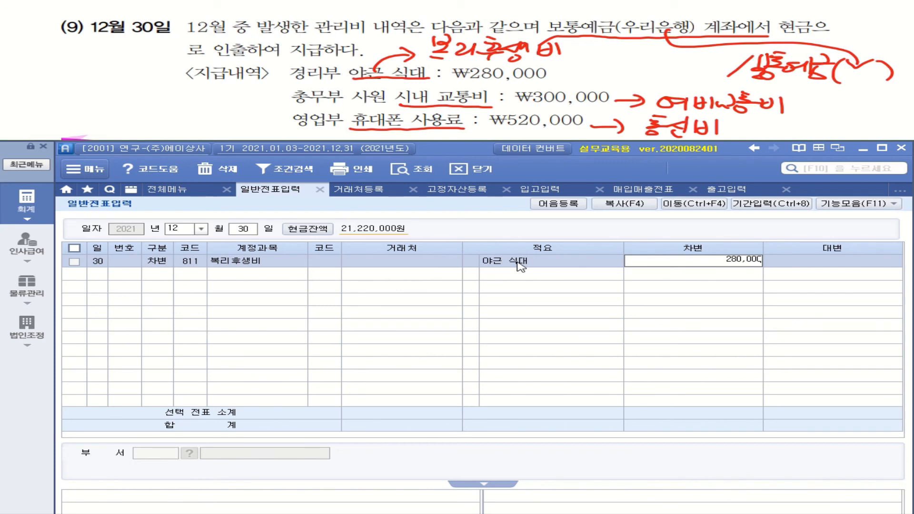
{"action": "key", "text": "Return"}
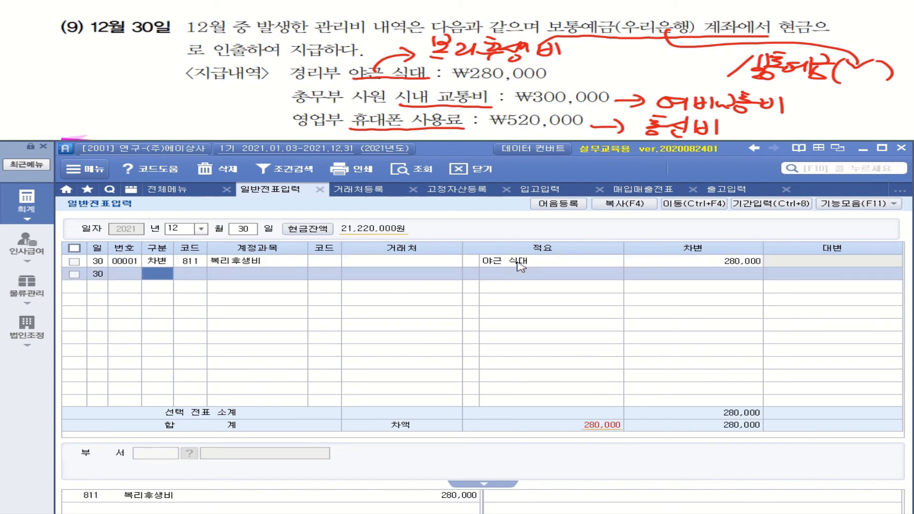
- Add a second debit line (차변) with account 812 여비교통비 and no counterparty
{"action": "type", "text": "3"}
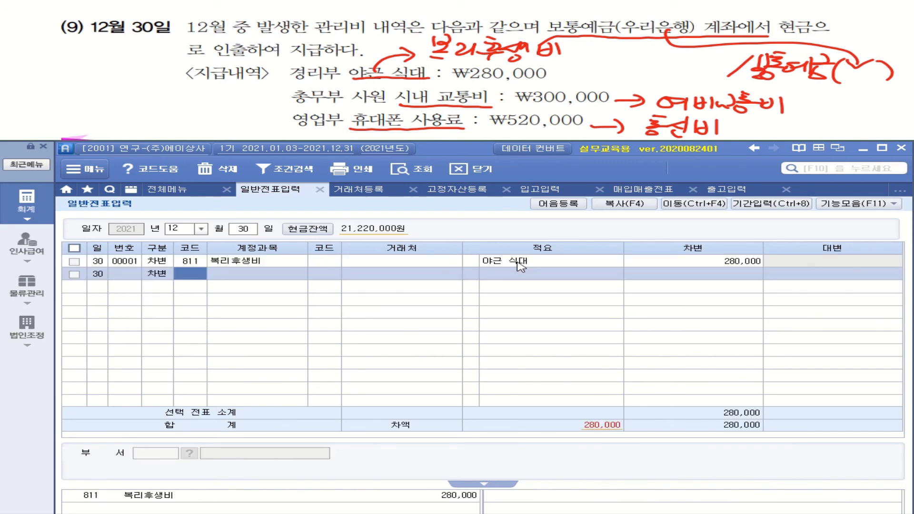
{"action": "type", "text": "812"}
{"action": "key", "text": "Return"}
{"action": "key", "text": "Return"}
{"action": "key", "text": "Return"}
{"action": "key", "text": "Return"}
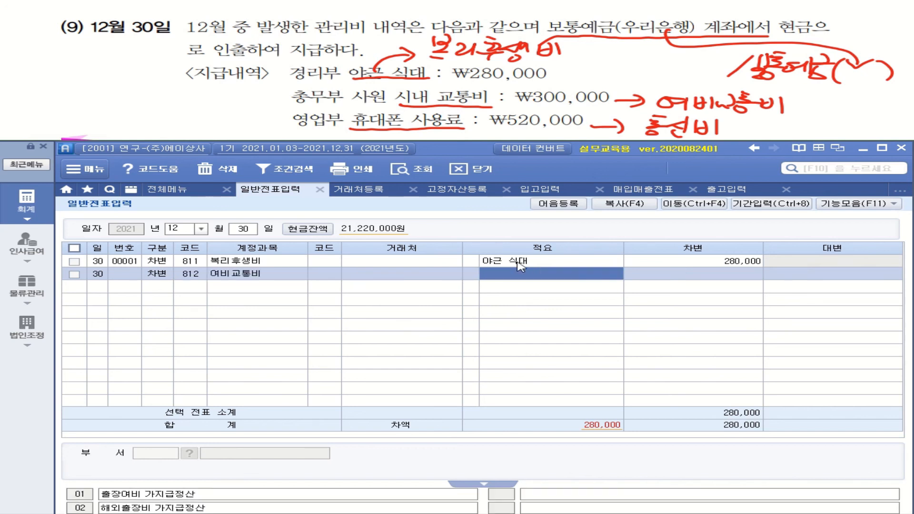
- Give the 여비교통비 debit line the description 사원 시내교통비 and a debit amount of 300,000
{"action": "type", "text": "시"}
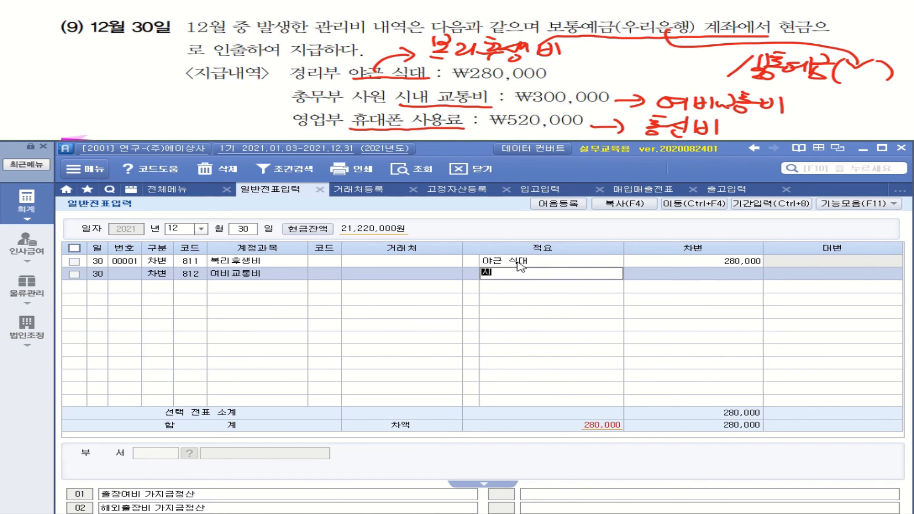
{"action": "key", "text": "BackSpace"}
{"action": "type", "text": "ㅣㅁㅜㅓㄴ ㅅㅣㄴㅐㄱㅛㅌㅗㅇㅂㅣ"}
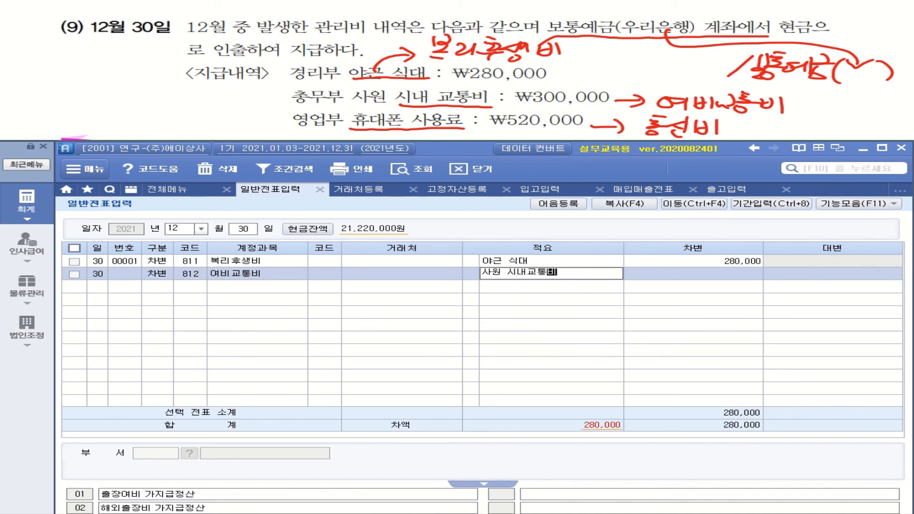
{"action": "key", "text": "Return"}
{"action": "type", "text": "3000000"}
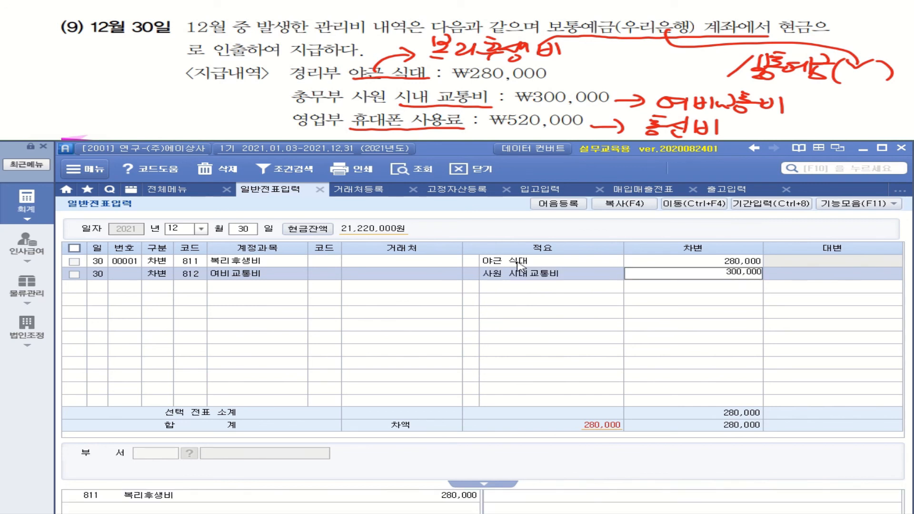
{"action": "key", "text": "Return"}
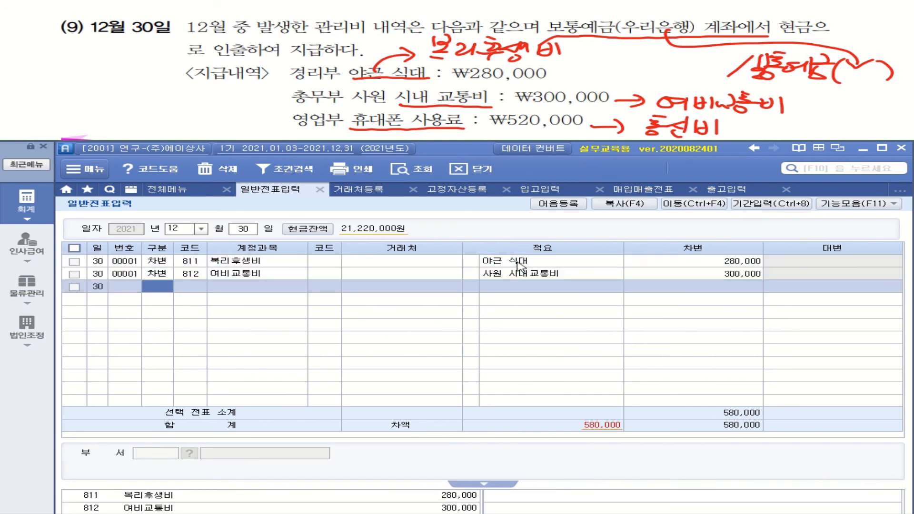
- Add a debit line with account 814 통신비, no counterparty, the description 휴대폰 사용료 and an amount of 520,000
{"action": "type", "text": "3814"}
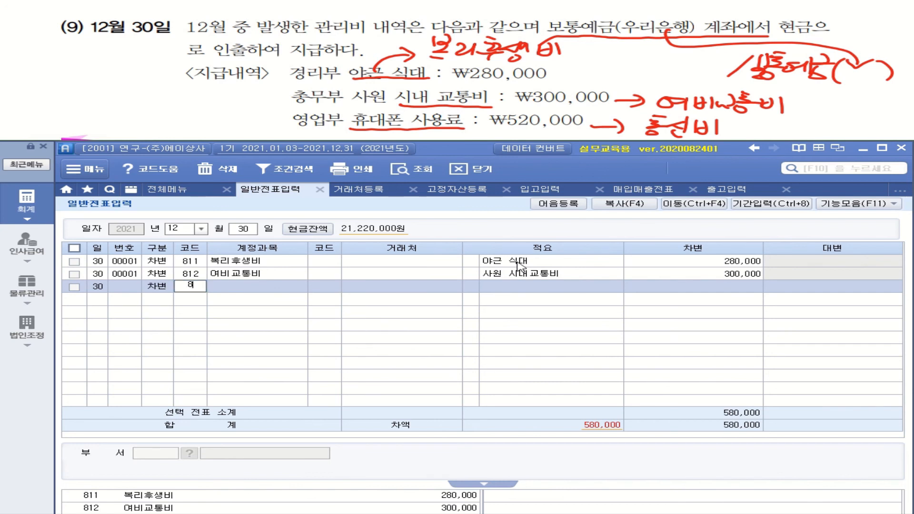
{"action": "key", "text": "Return"}
{"action": "key", "text": "Return"}
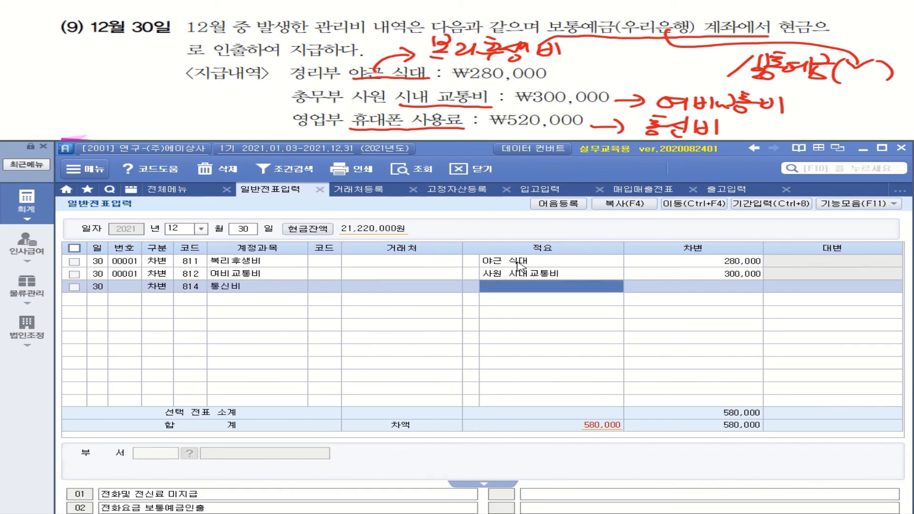
{"action": "type", "text": "휴"}
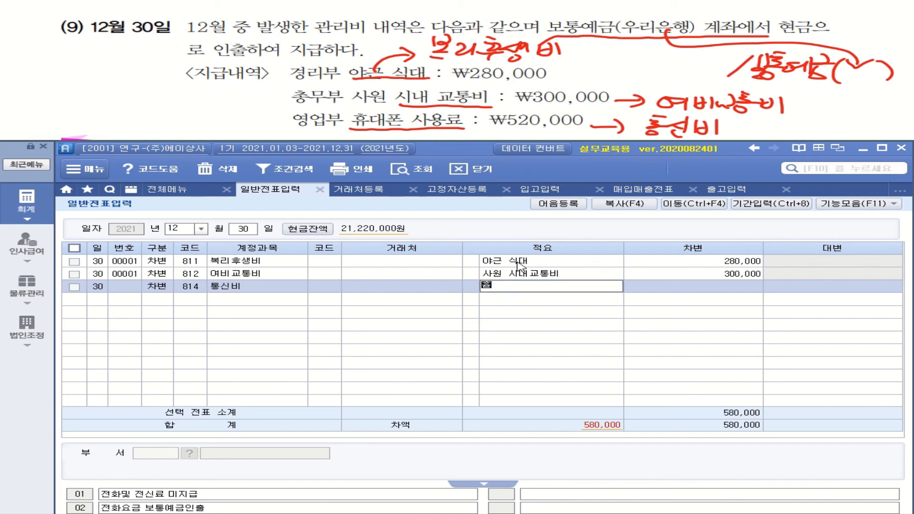
{"action": "type", "text": "대폰 사용료"}
{"action": "key", "text": "Return"}
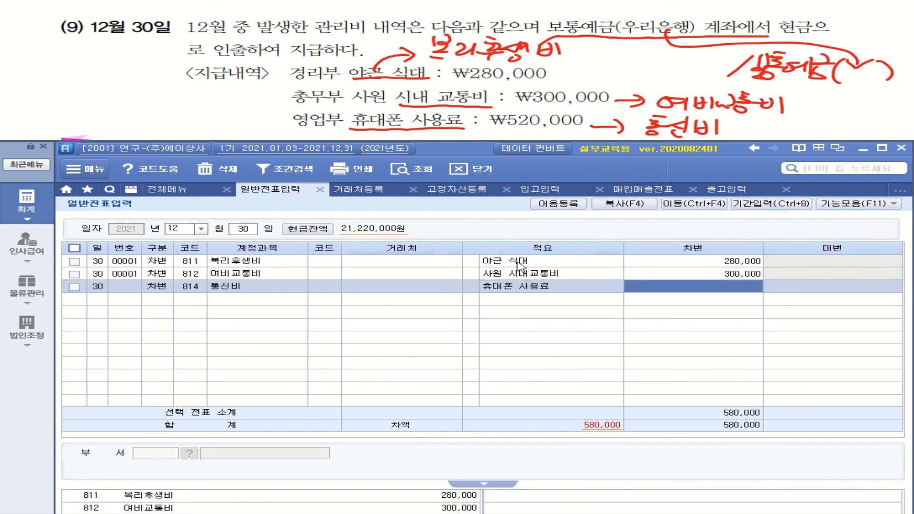
{"action": "type", "text": "5200000"}
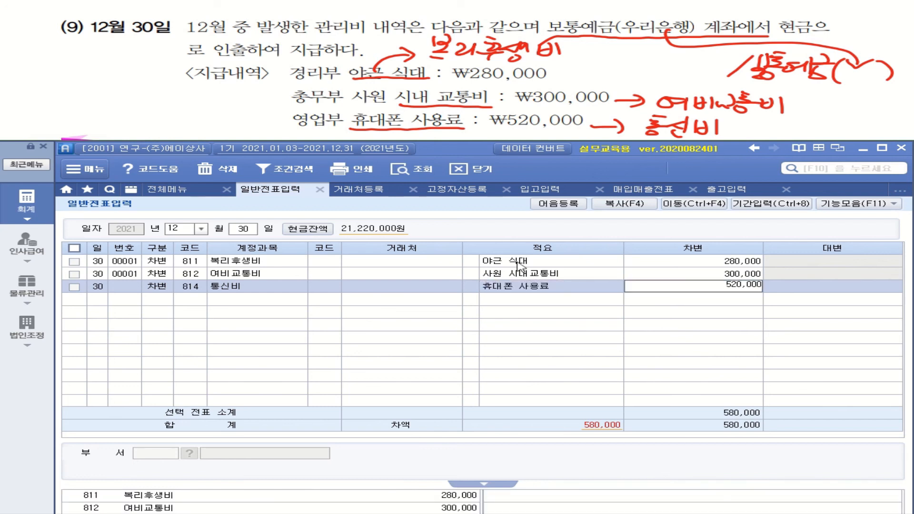
{"action": "key", "text": "Return"}
- Add a credit line (대변) with account 103 보통예금 and the counterparty 우리은행(보통)
{"action": "type", "text": "4"}
{"action": "key", "text": "Return"}
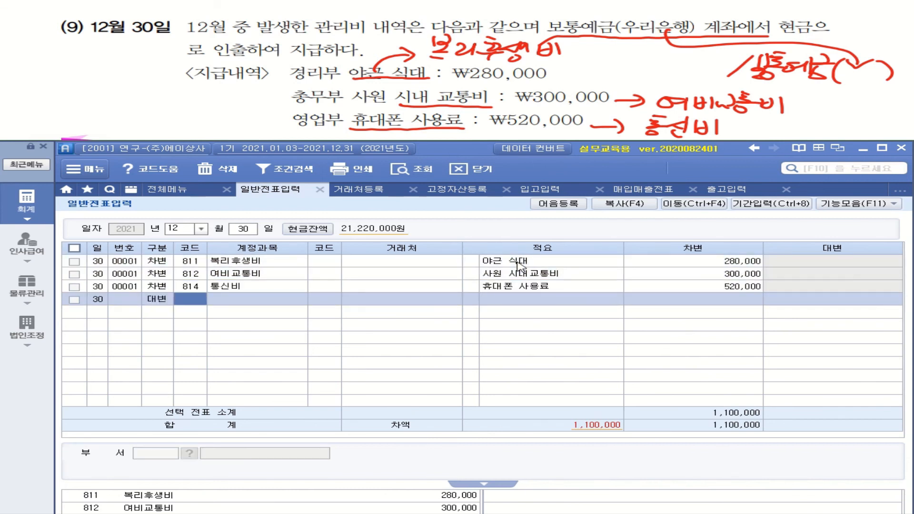
{"action": "type", "text": "103"}
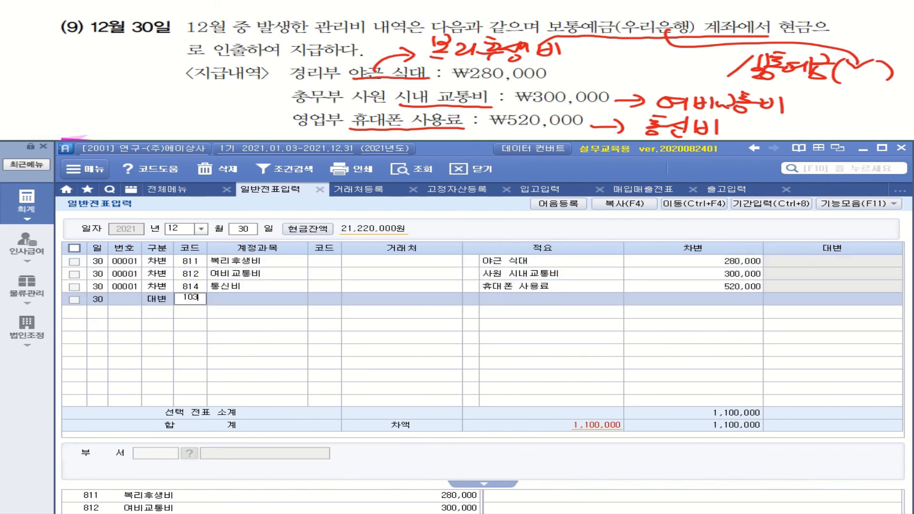
{"action": "key", "text": "Return"}
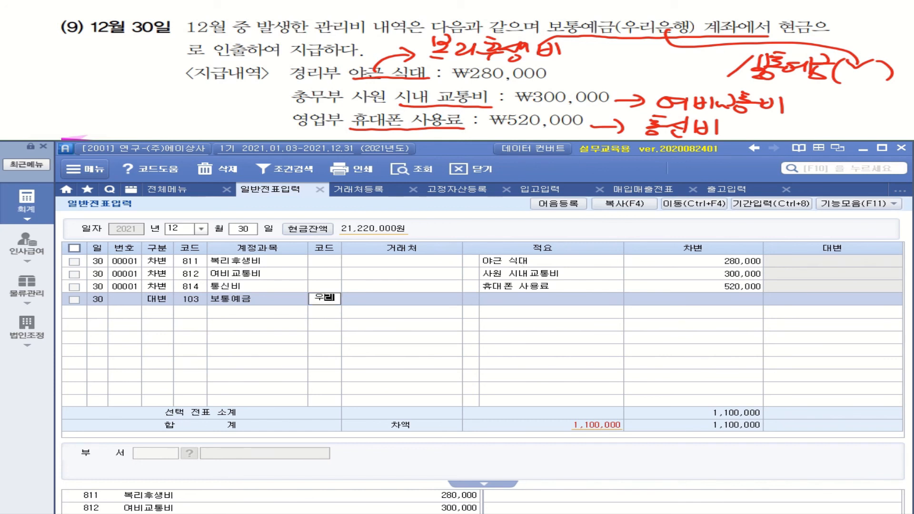
{"action": "key", "text": "F2"}
{"action": "key", "text": "Return"}
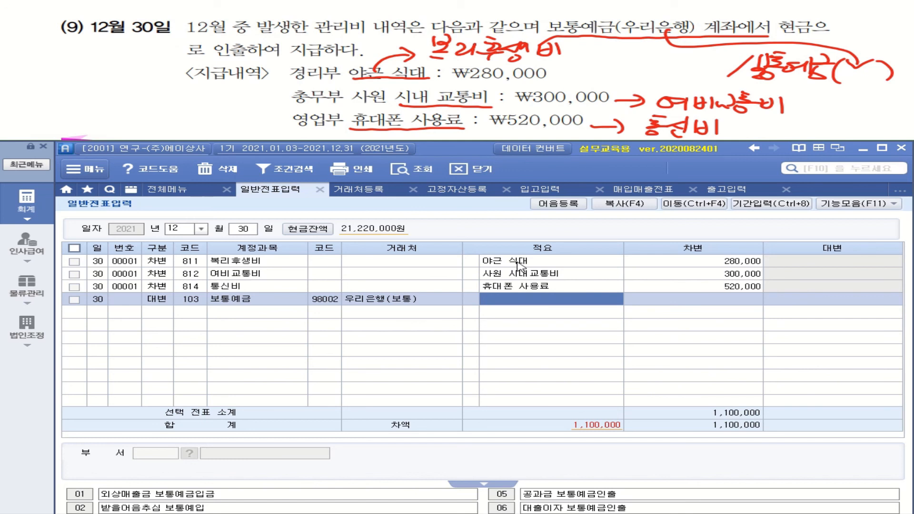
- Give the 보통예금 credit line the description 12월 관리비 보통예금 인출 and a credit amount of 1,100,000
{"action": "type", "text": "12월"}
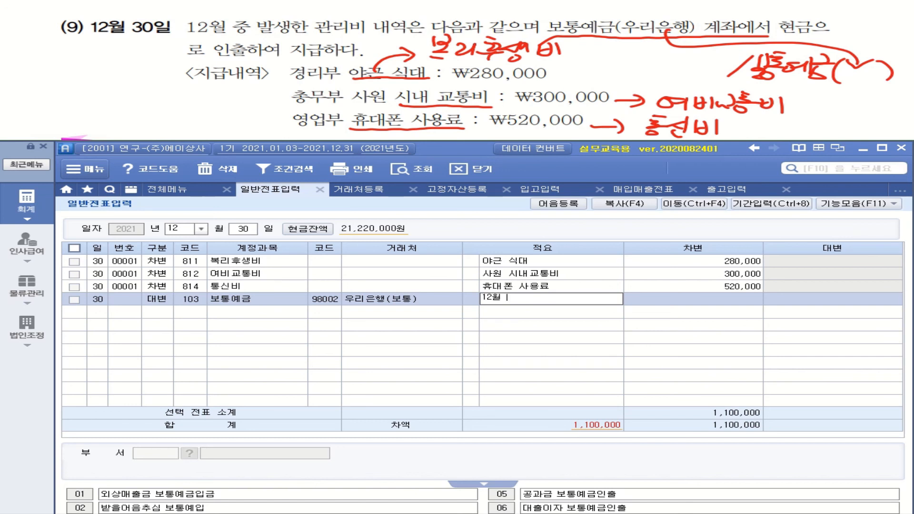
{"action": "type", "text": " 관"}
{"action": "type", "text": "리비 "}
{"action": "type", "text": "보통"}
{"action": "type", "text": "ㅇ"}
{"action": "type", "text": "ㅖ"}
{"action": "type", "text": "금 "}
{"action": "type", "text": "인출"}
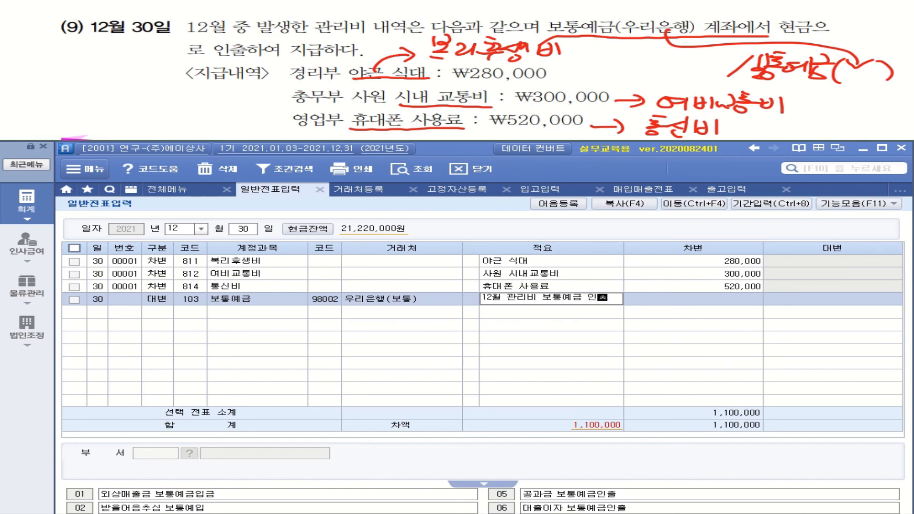
{"action": "key", "text": "Return"}
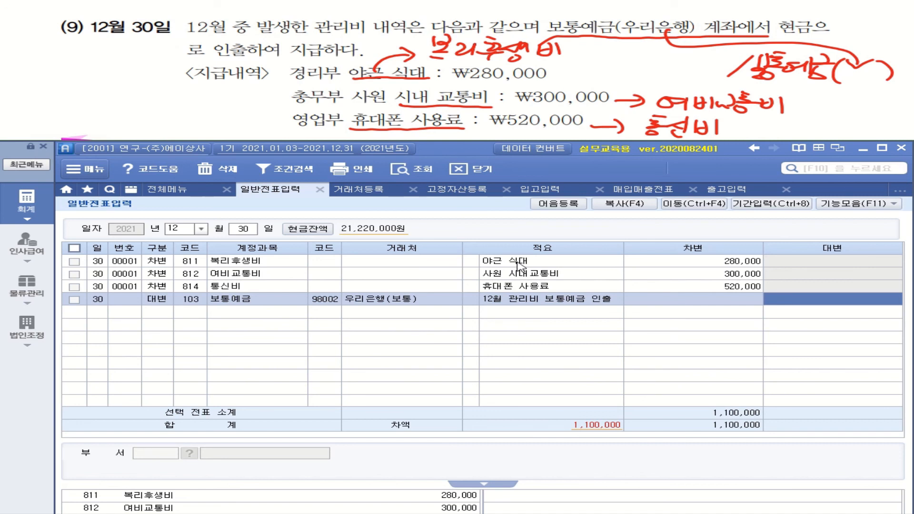
{"action": "type", "text": "1100000"}
{"action": "key", "text": "Return"}
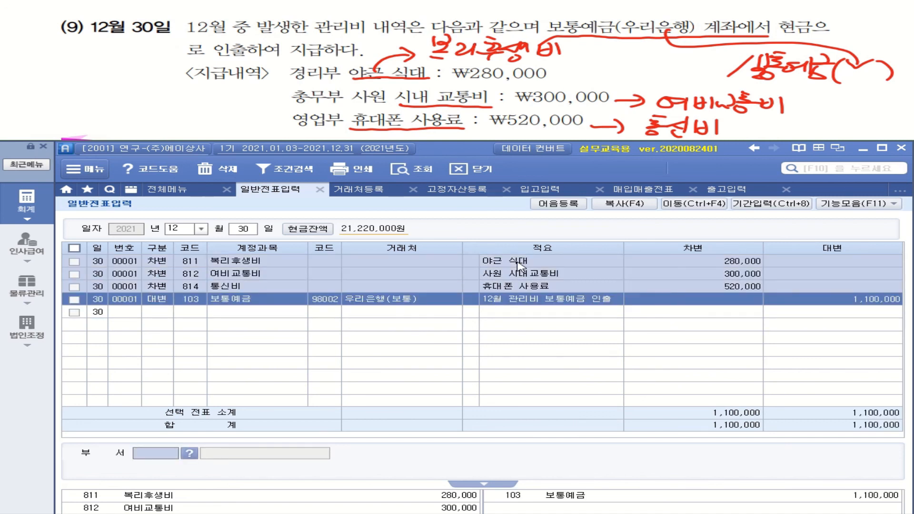
{"action": "left_click", "coordinate": [195, 301]}
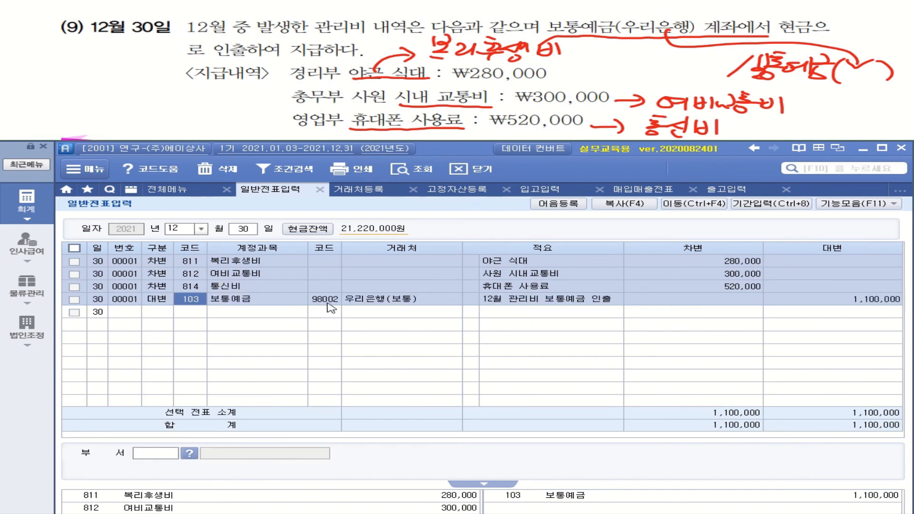